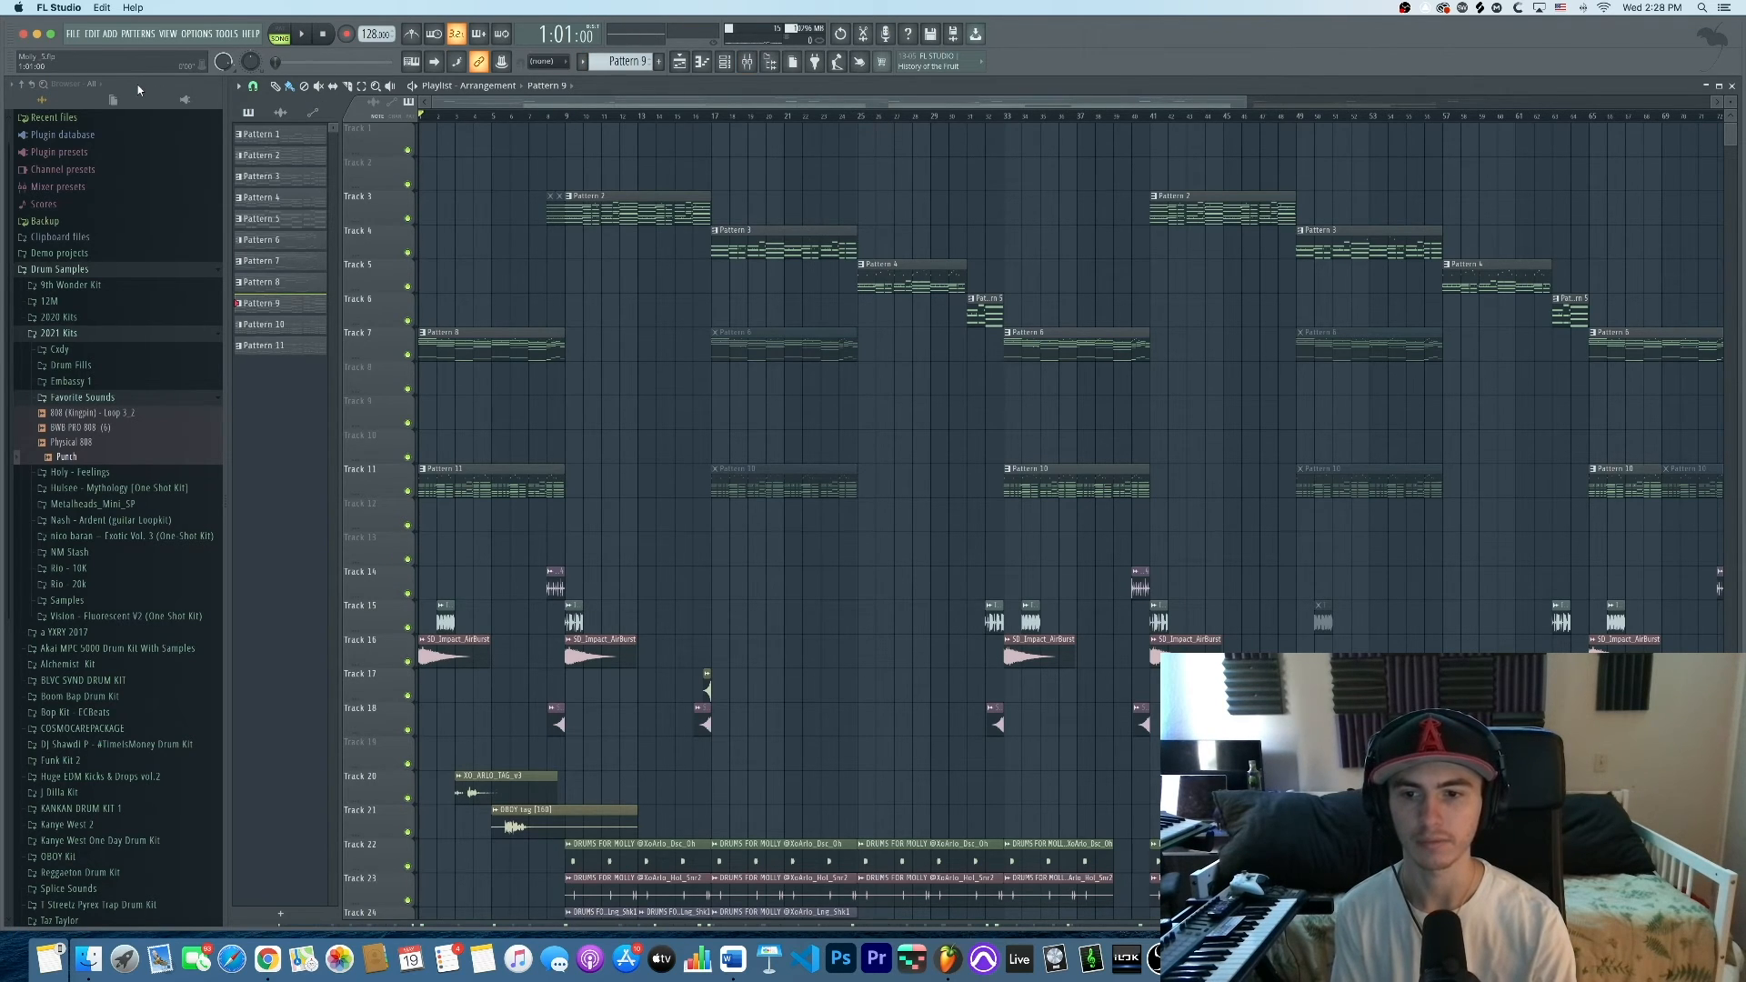
Start the arrangement playing and mute playlist Tracks 20 and 21
key(space)
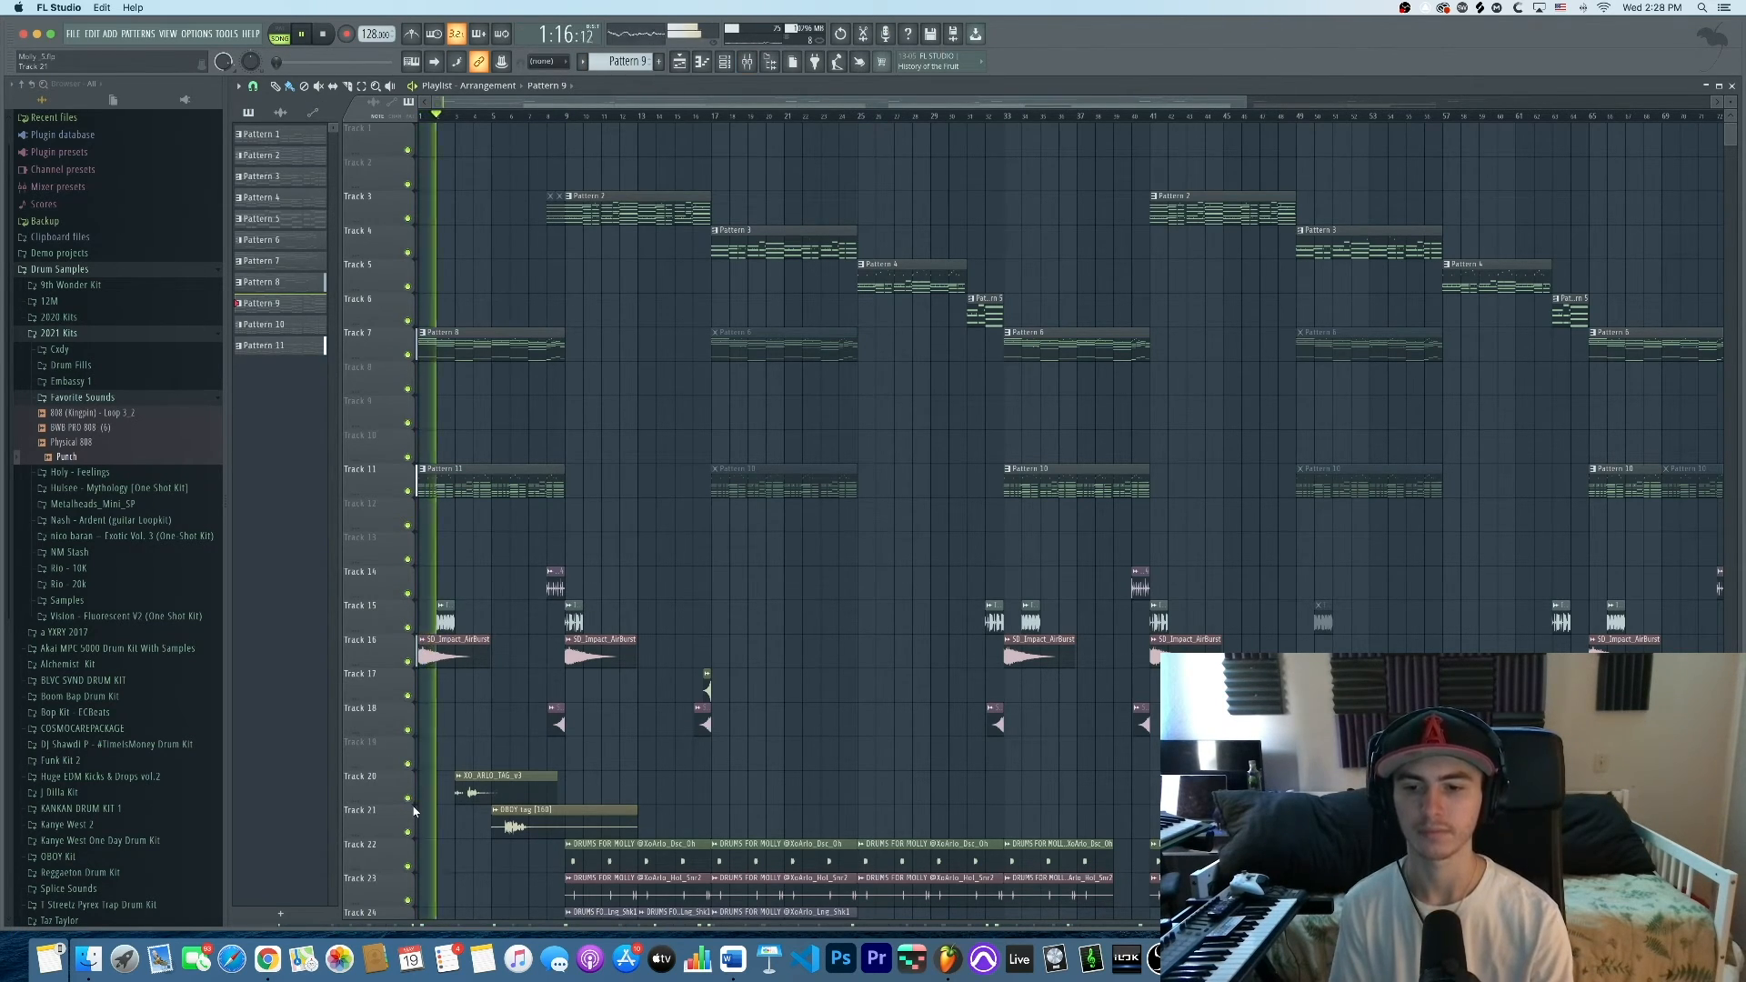
click(408, 799)
click(408, 832)
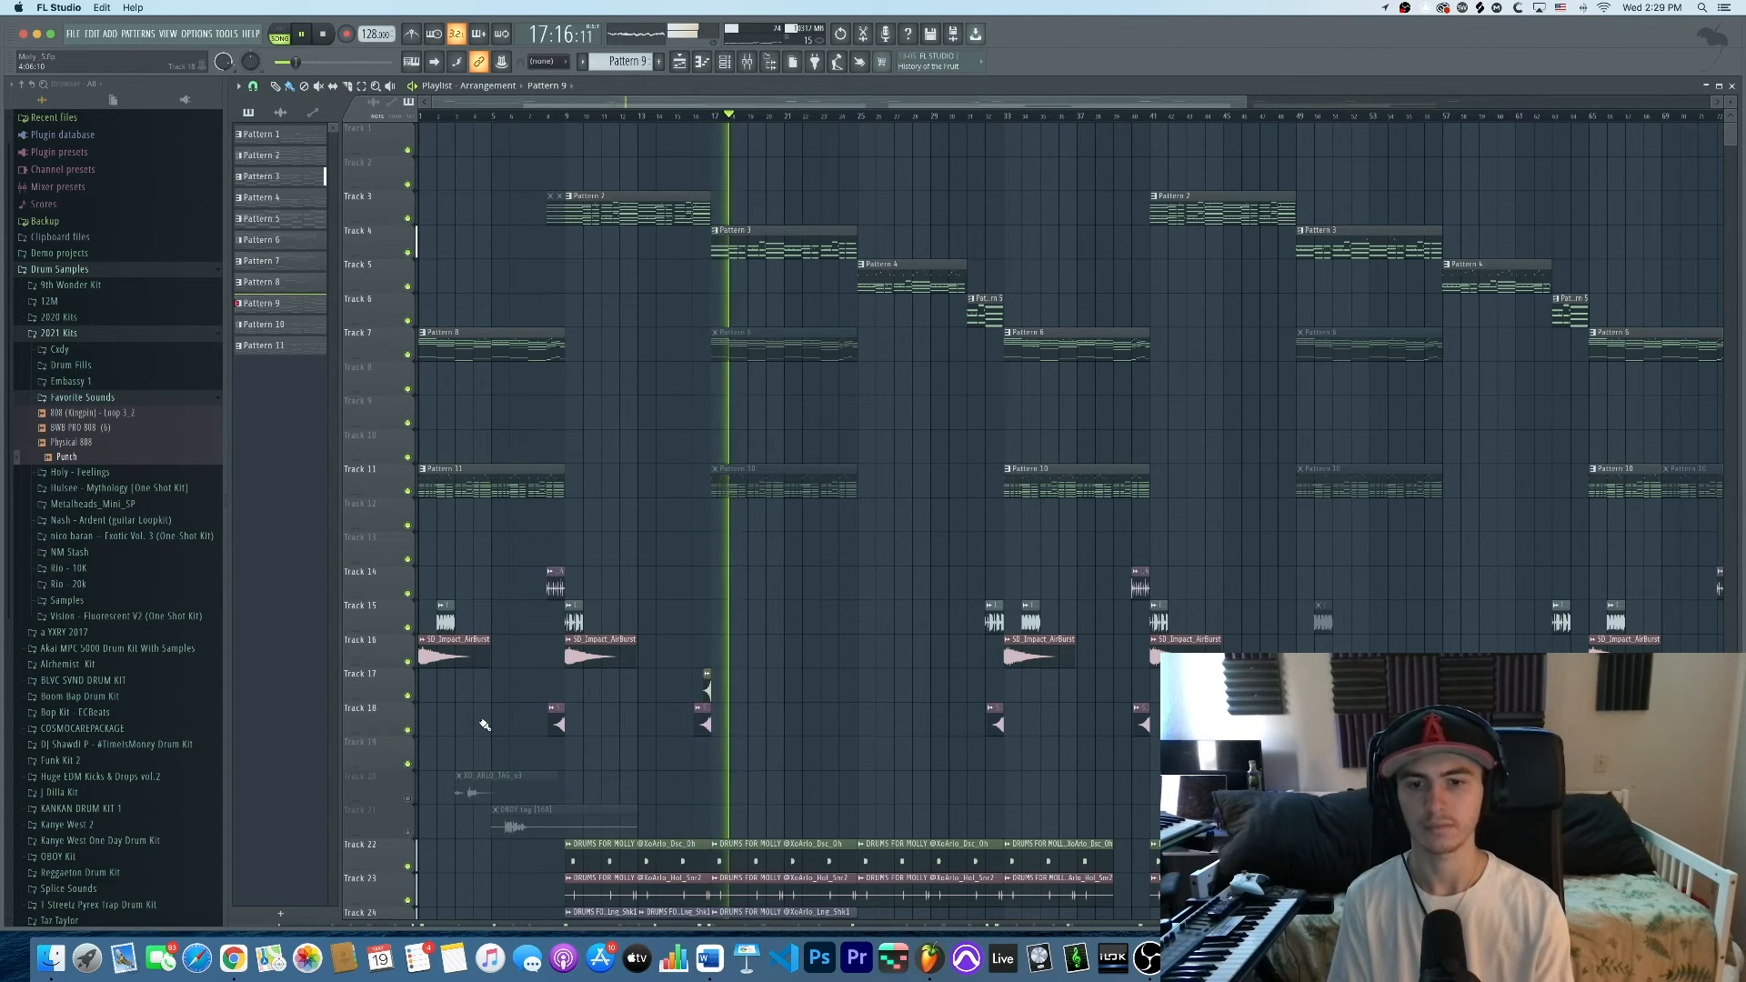
Stop playback and move the song start marker to bar 9
key(space)
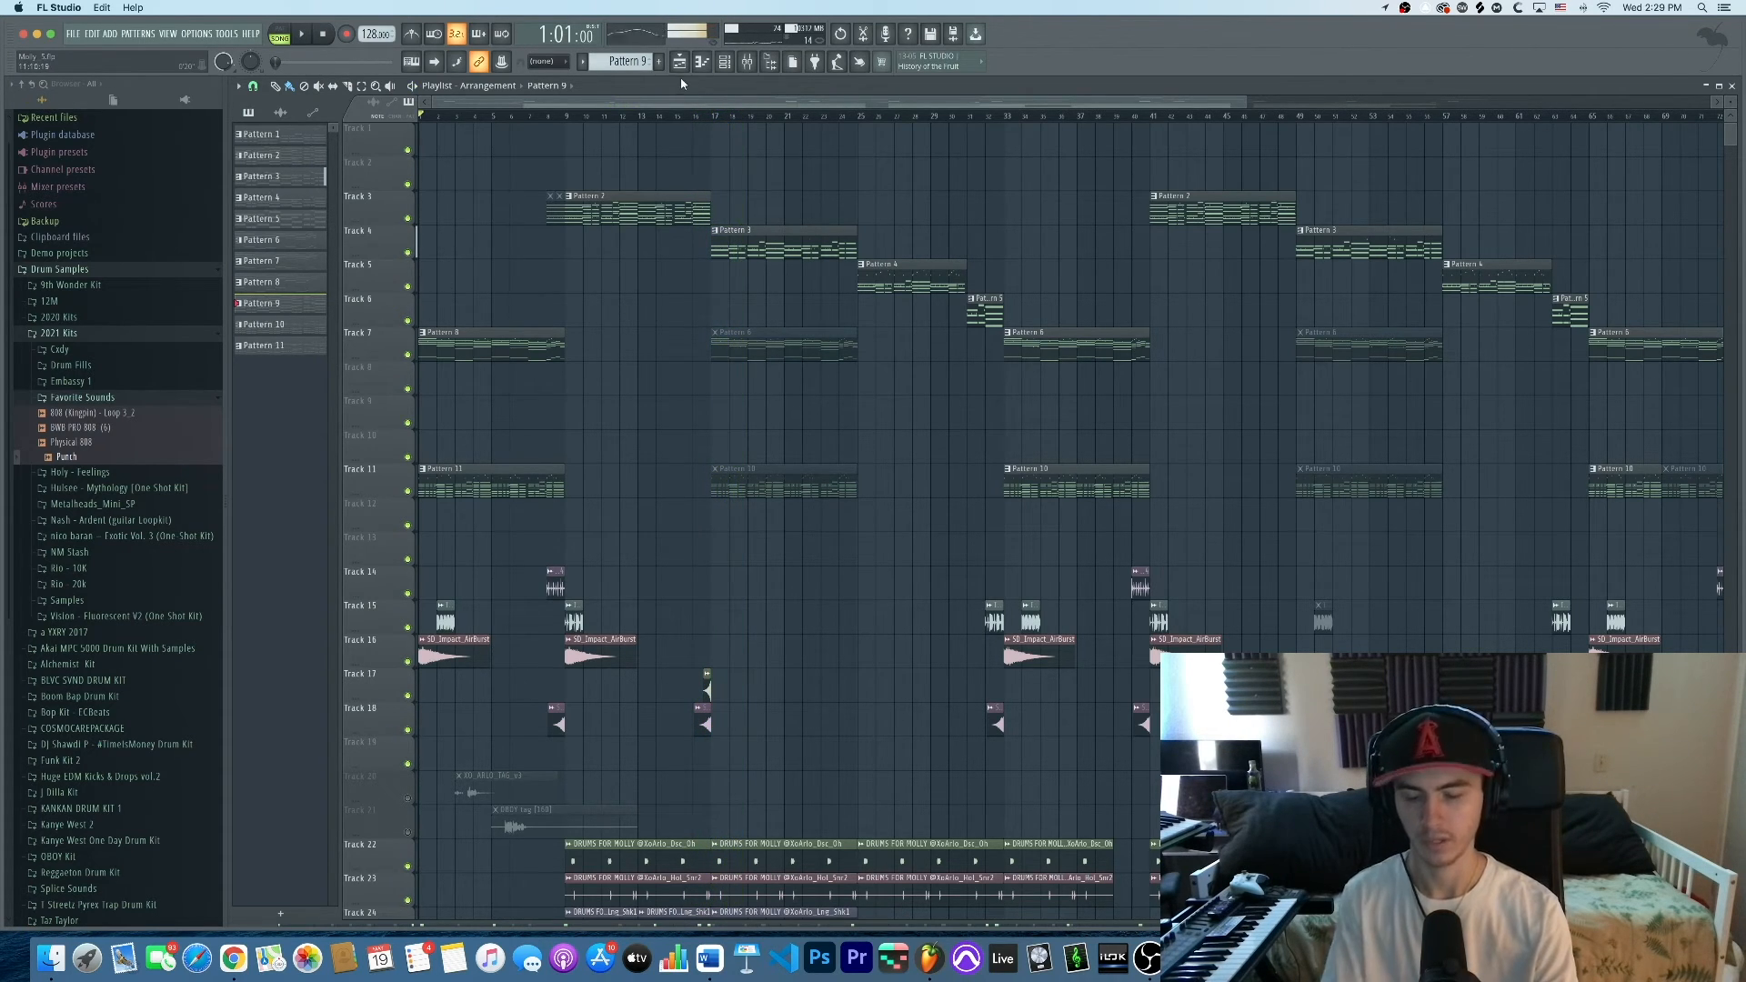
drag(582, 118, 716, 111)
scroll(574, 198, up, 3)
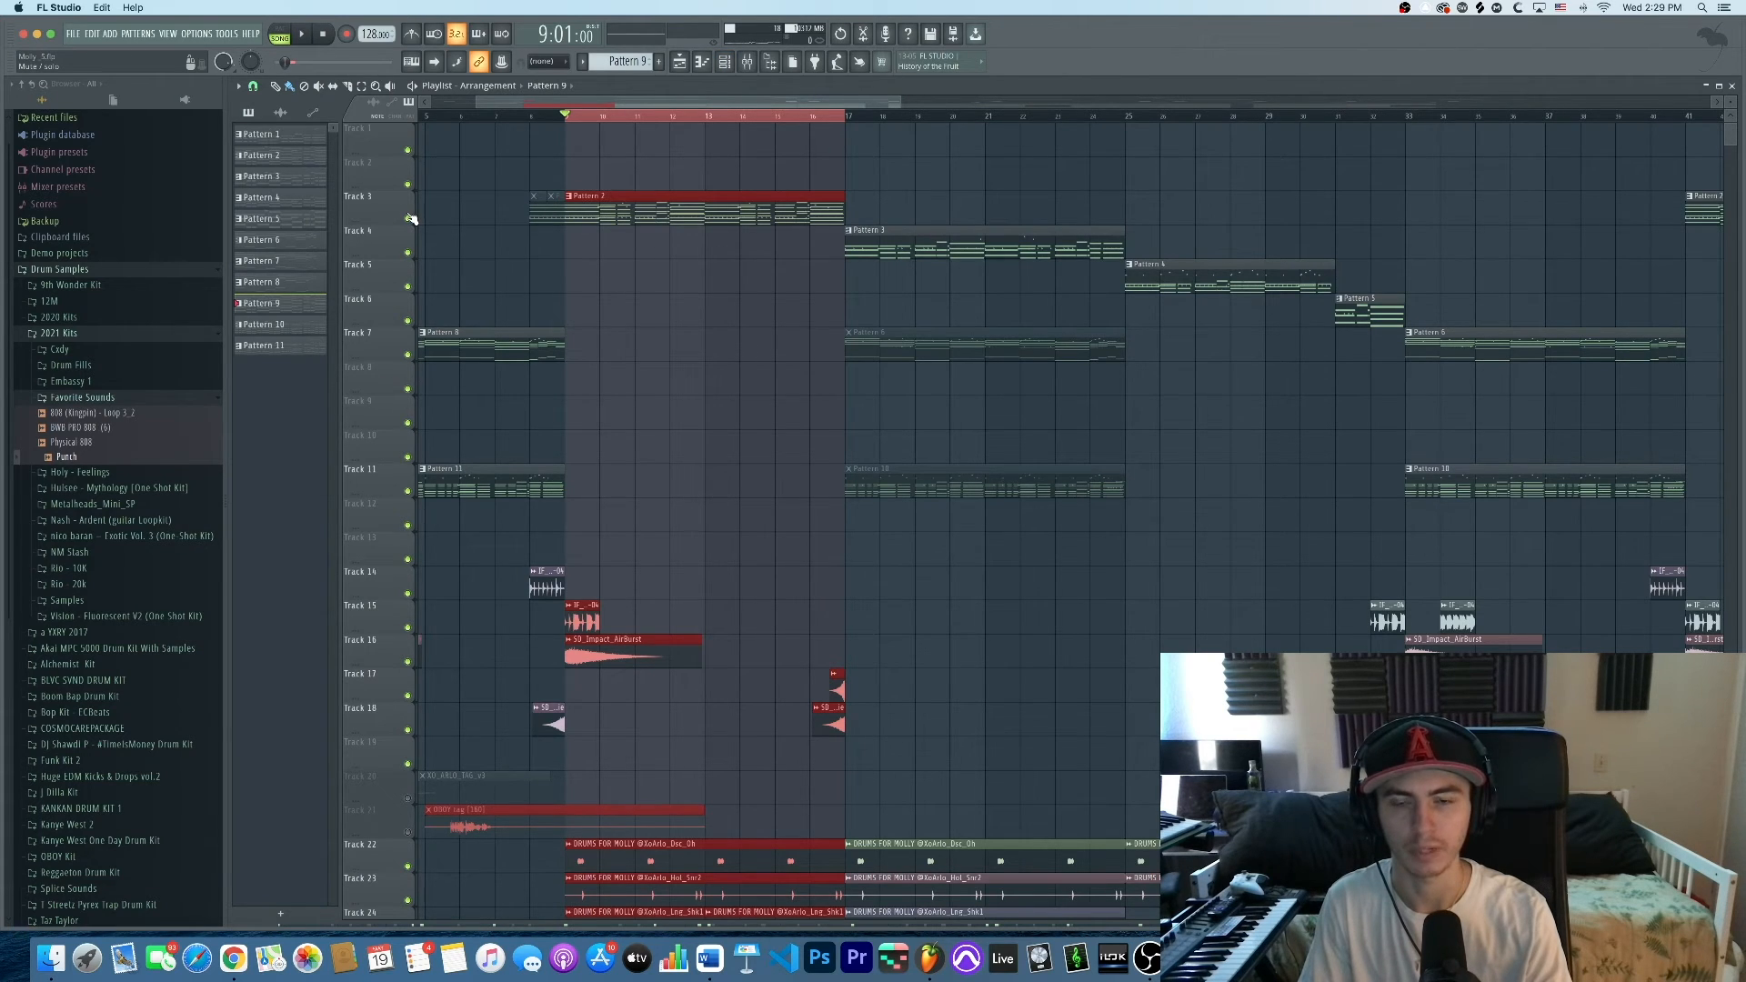
Solo Track 1 in the playlist and bring up the Mixer with F9
click(749, 62)
click(751, 63)
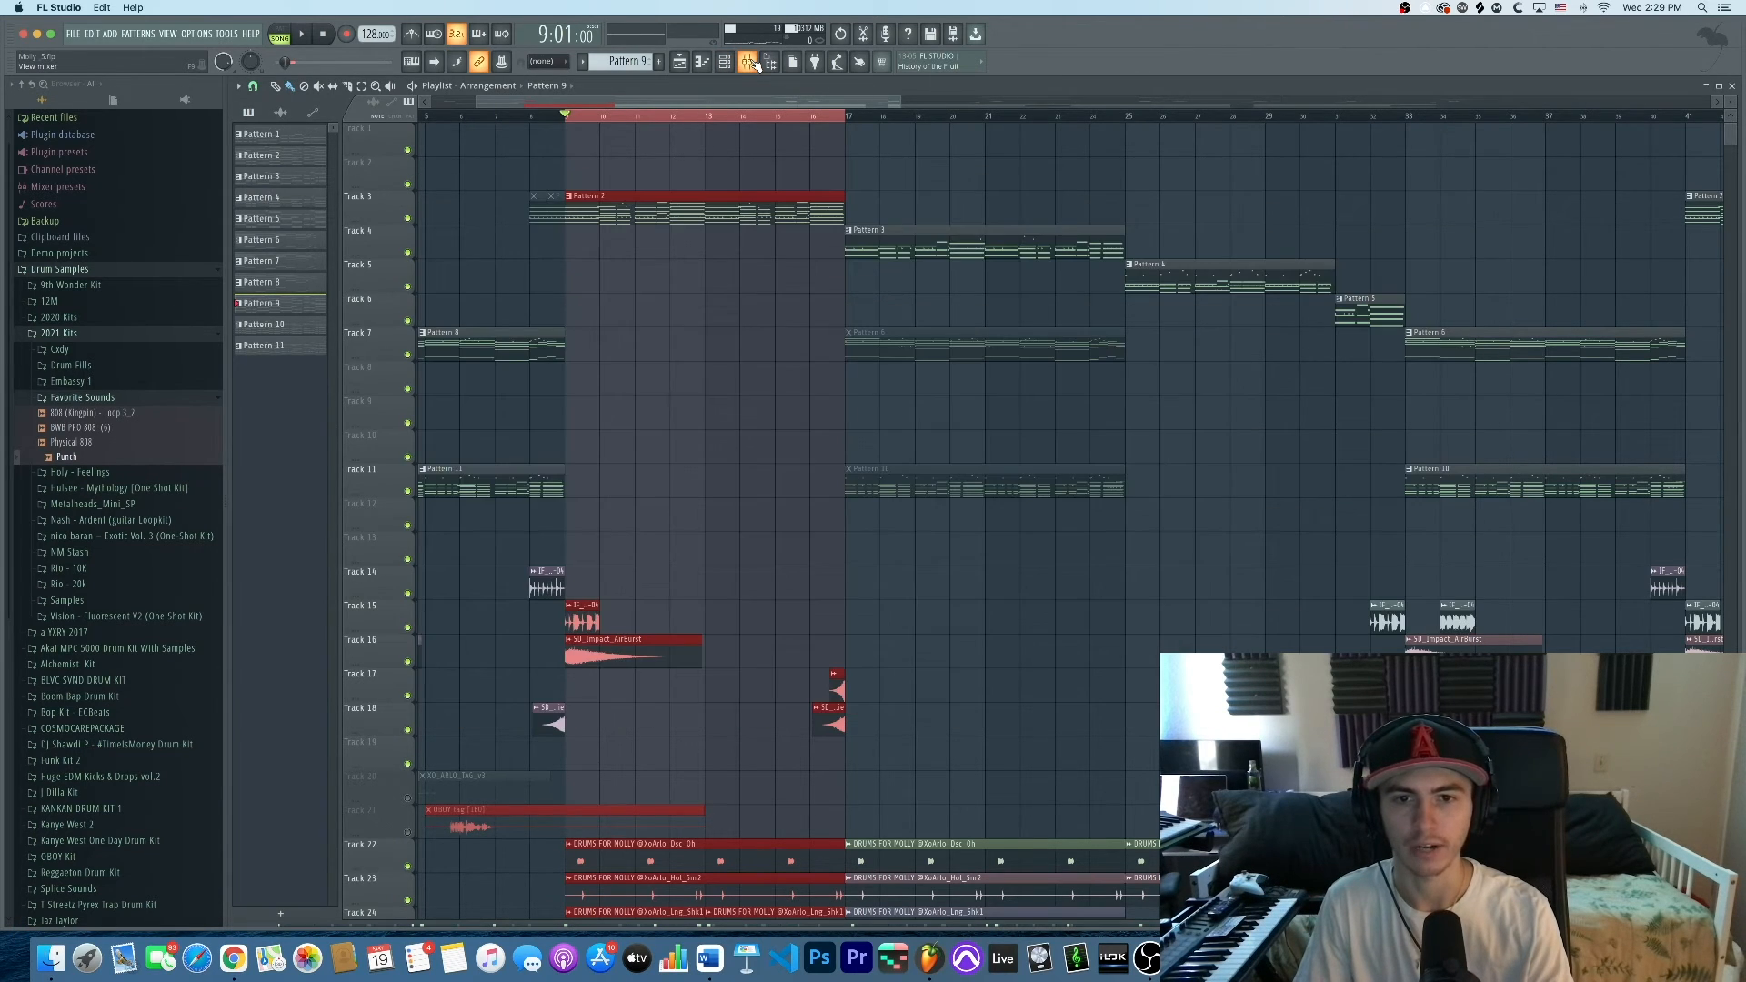
click(754, 64)
click(752, 63)
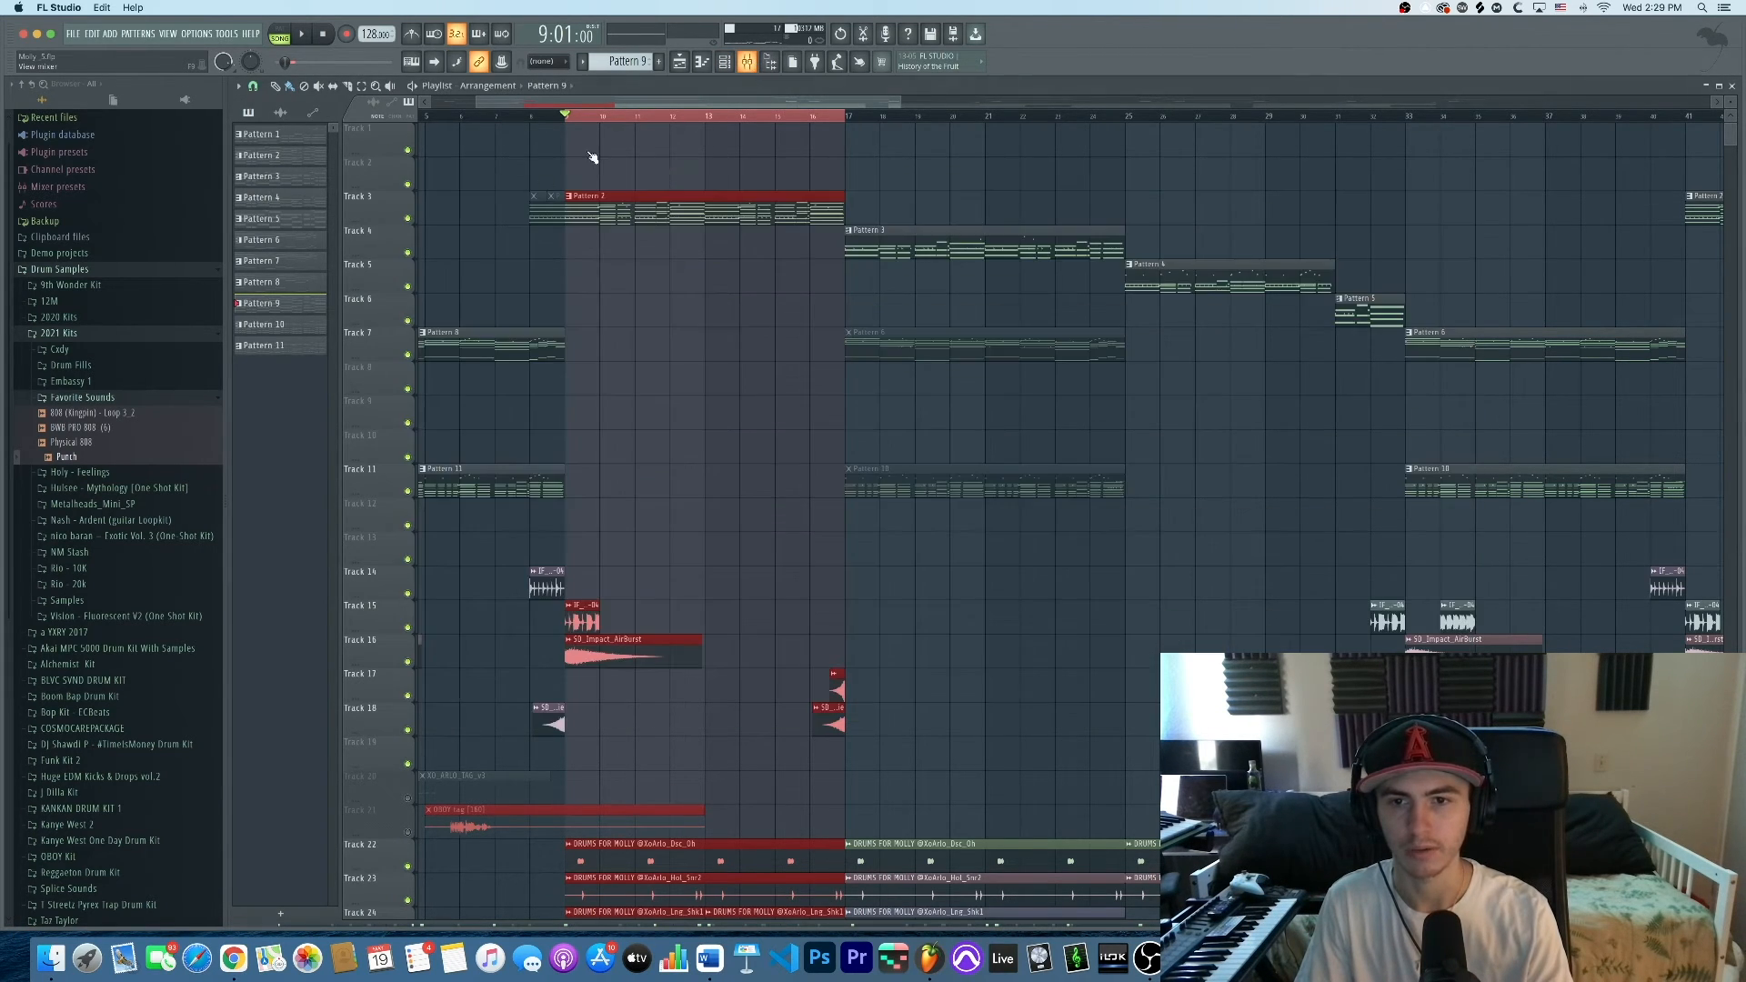
right_click(409, 219)
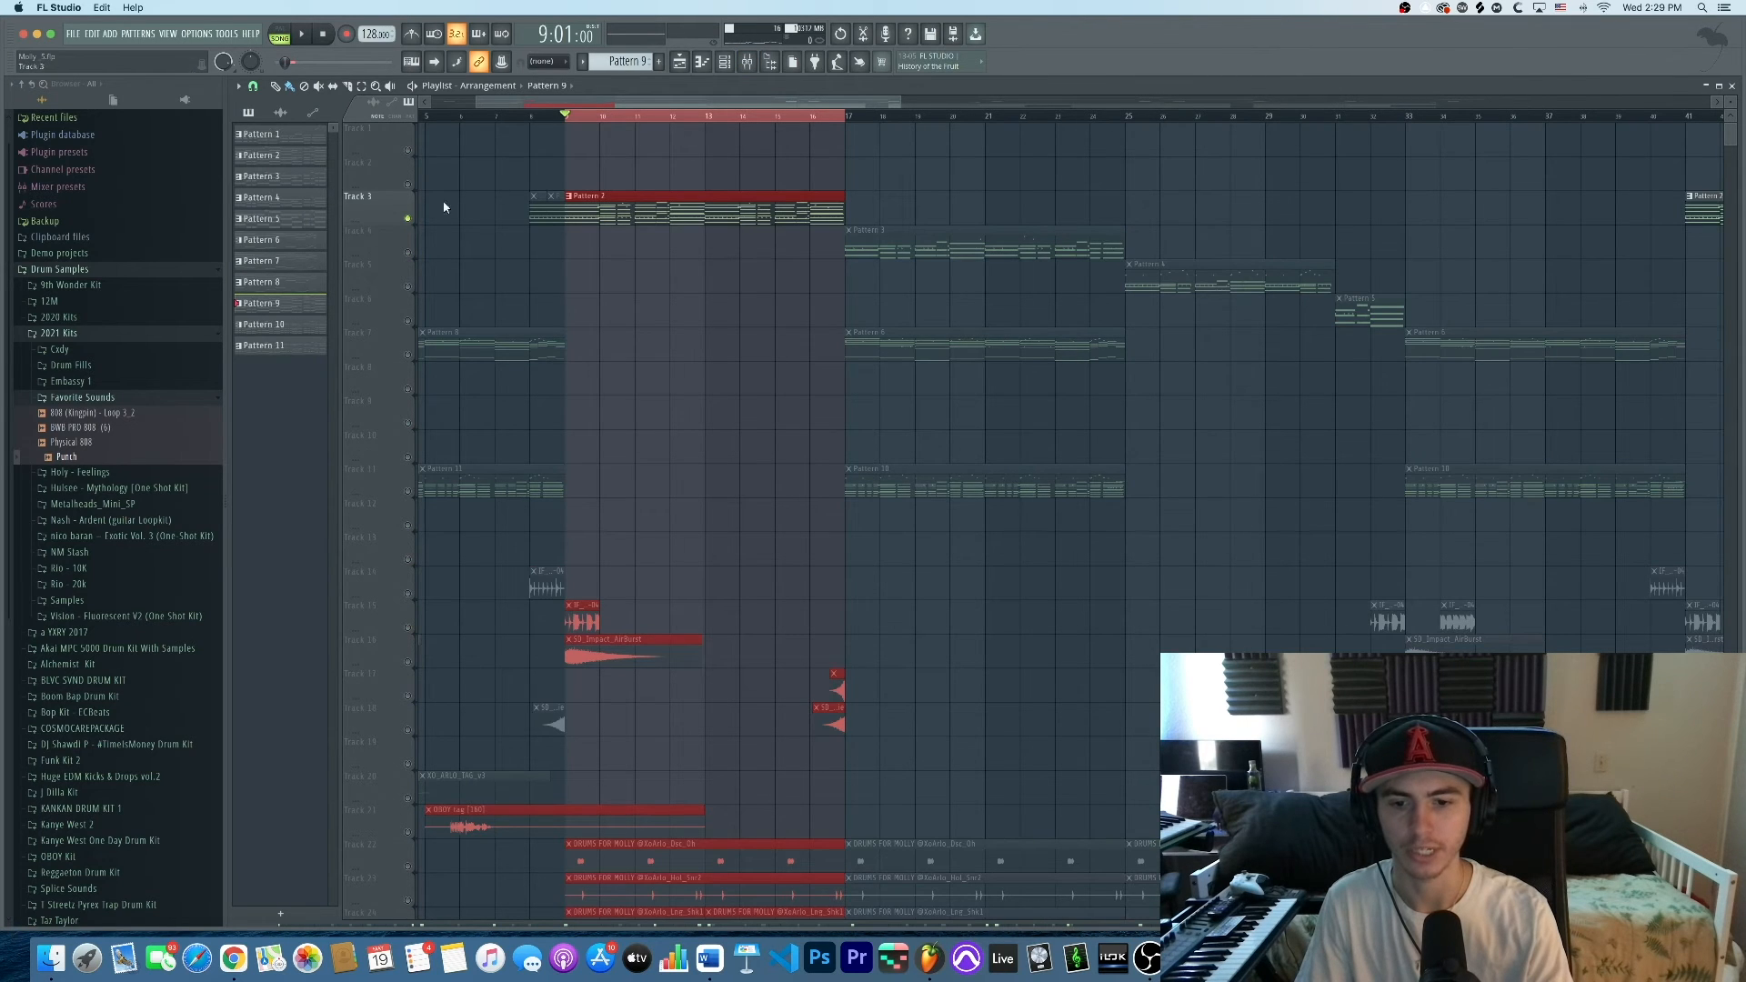
scroll(505, 185, up, 4)
key(F9)
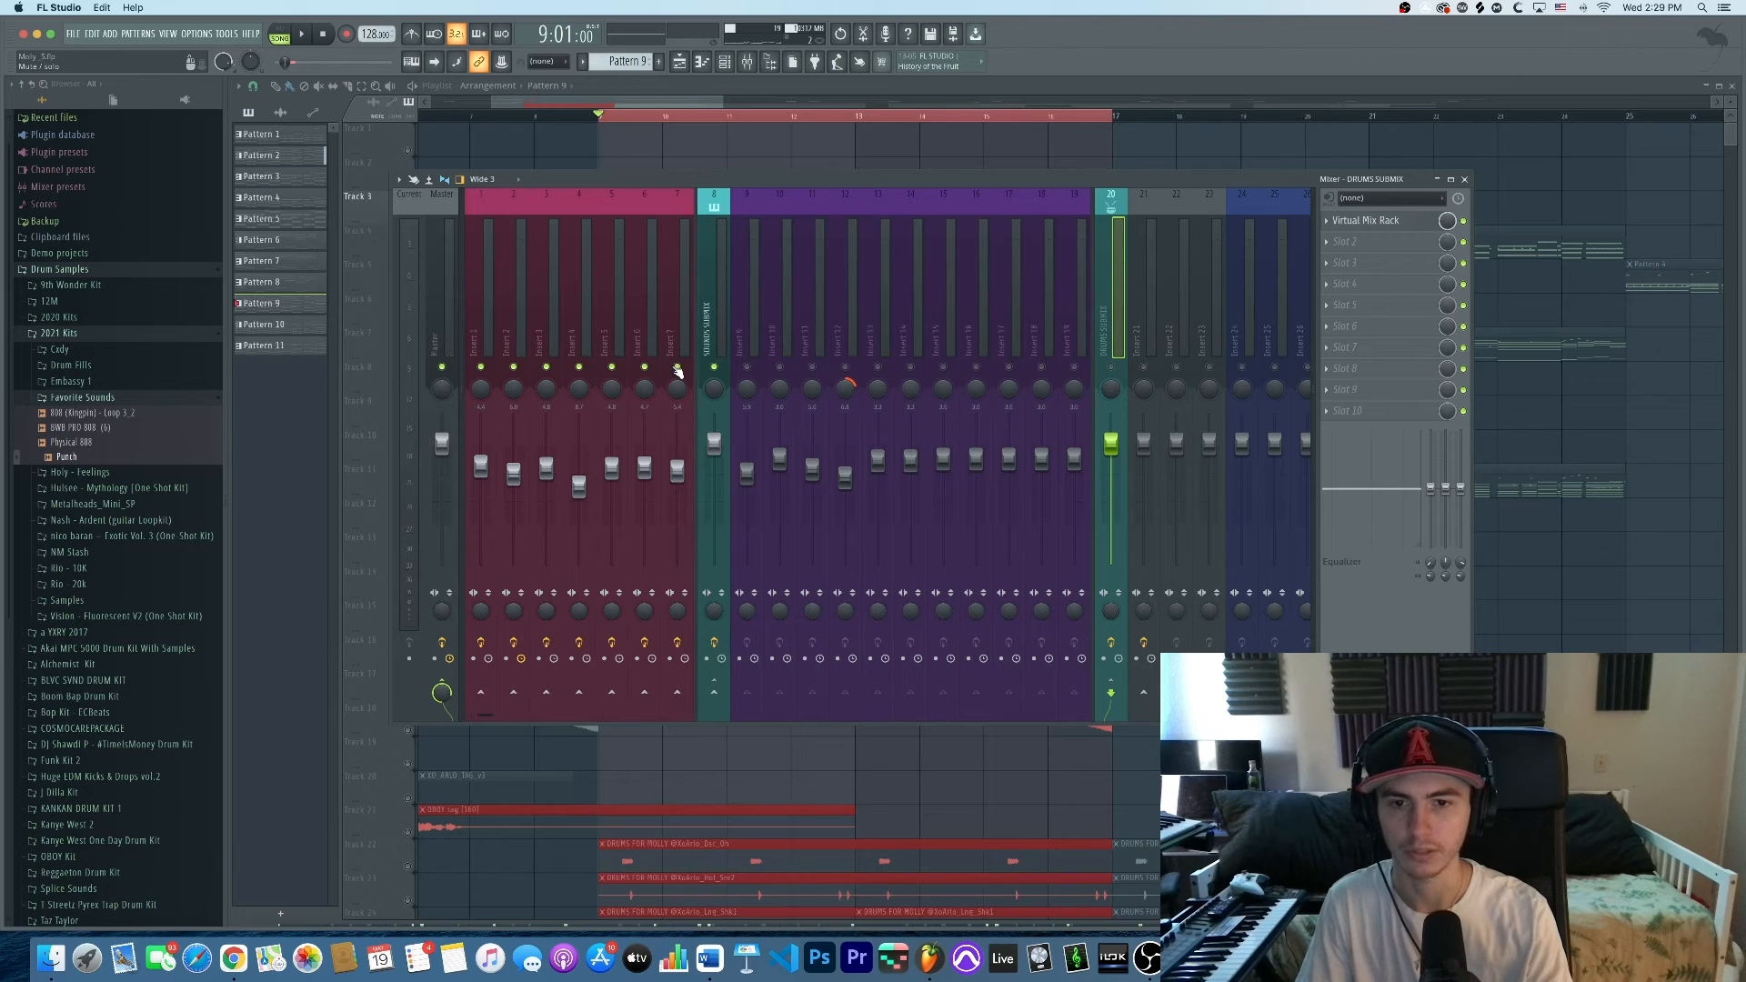
Select mixer Insert 1, mute Inserts 2 and 3, and audition Insert 1 alone
key(space)
click(489, 318)
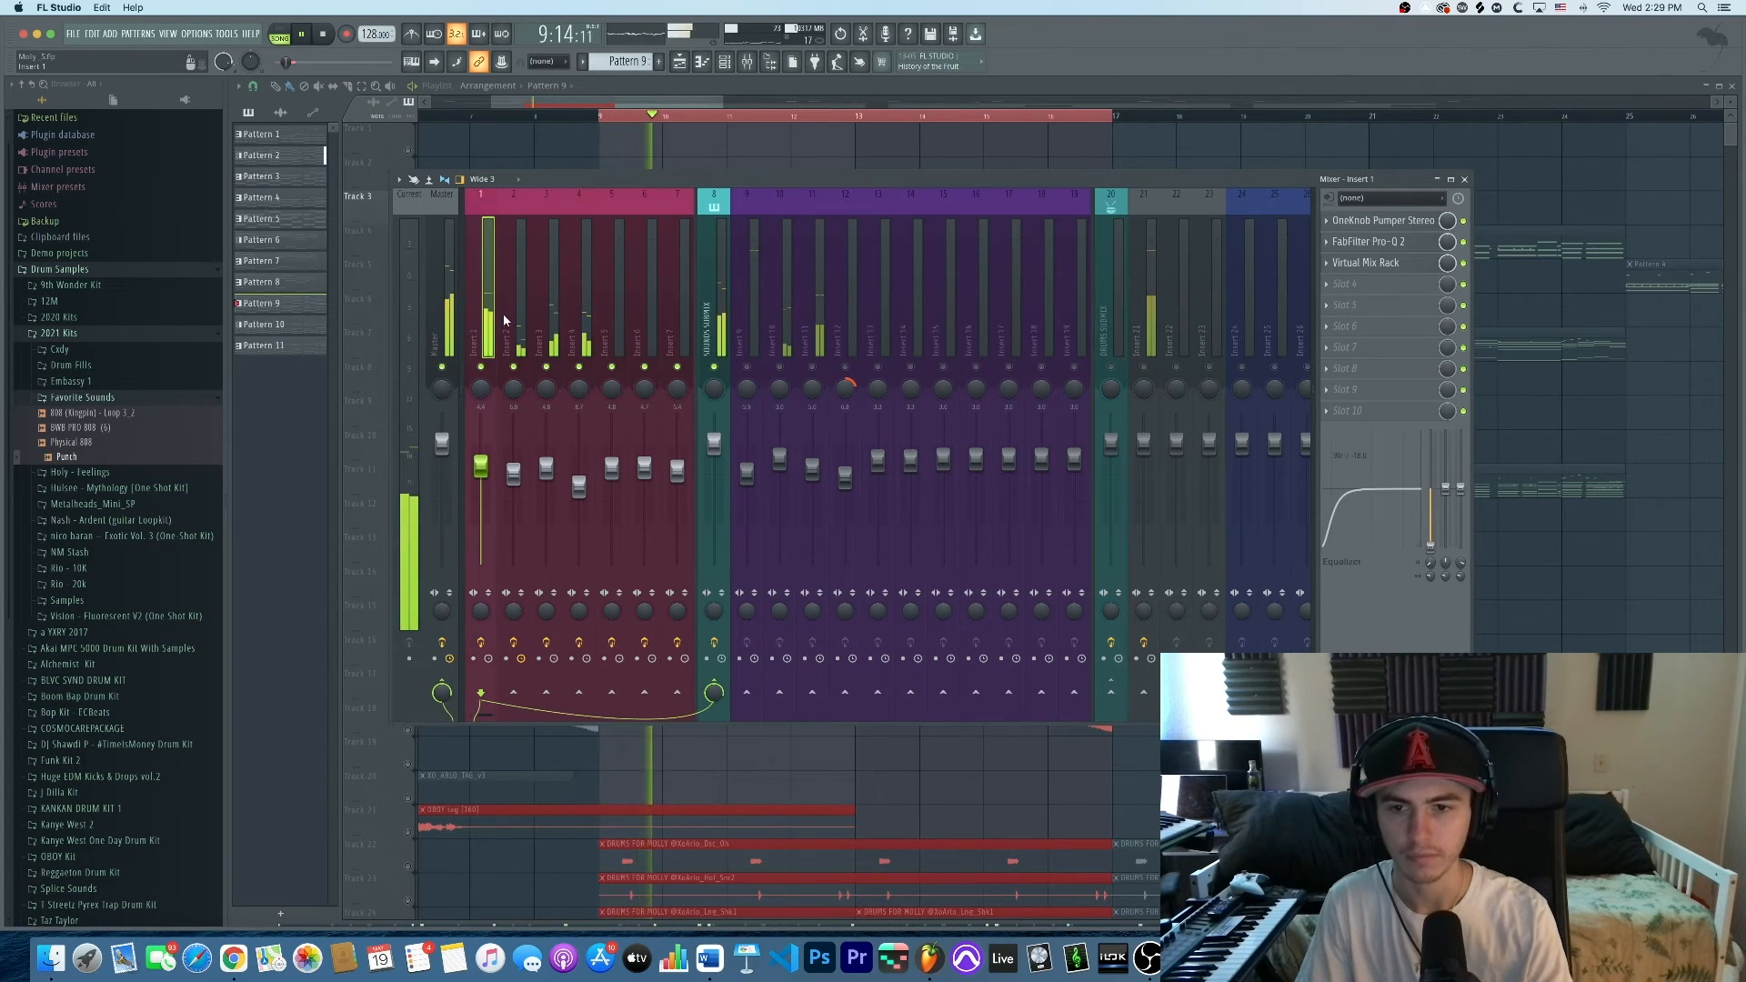
key(space)
click(514, 367)
click(547, 366)
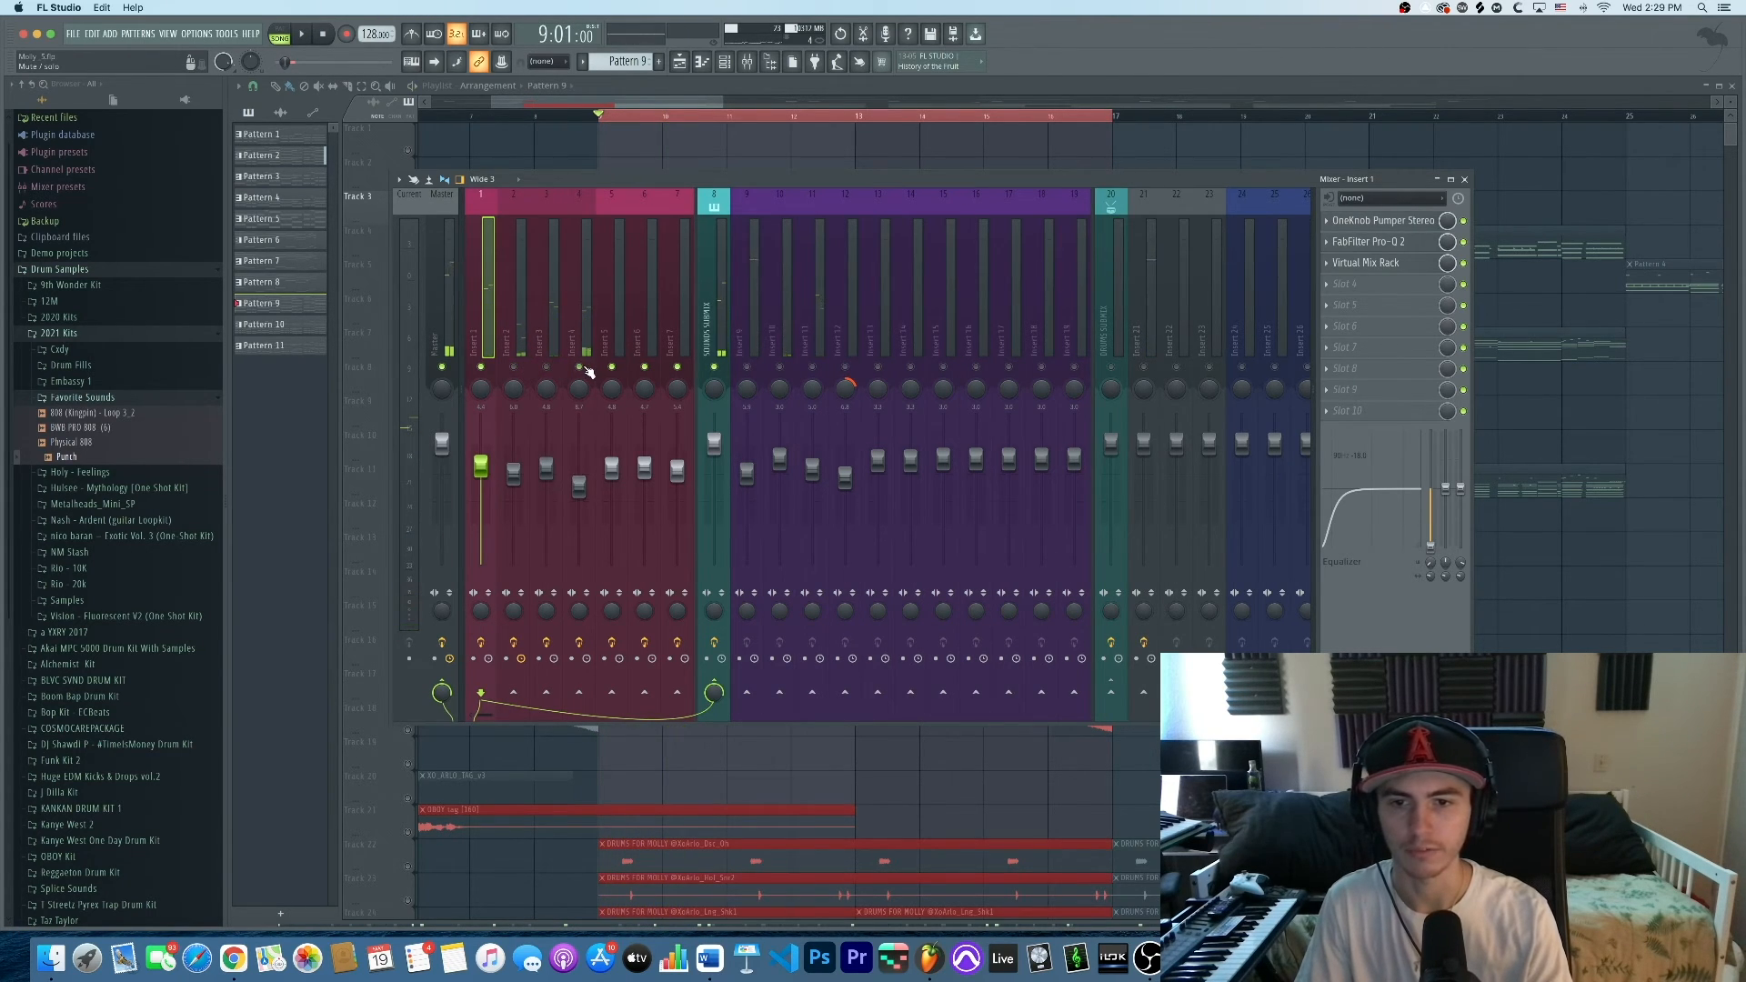
key(space)
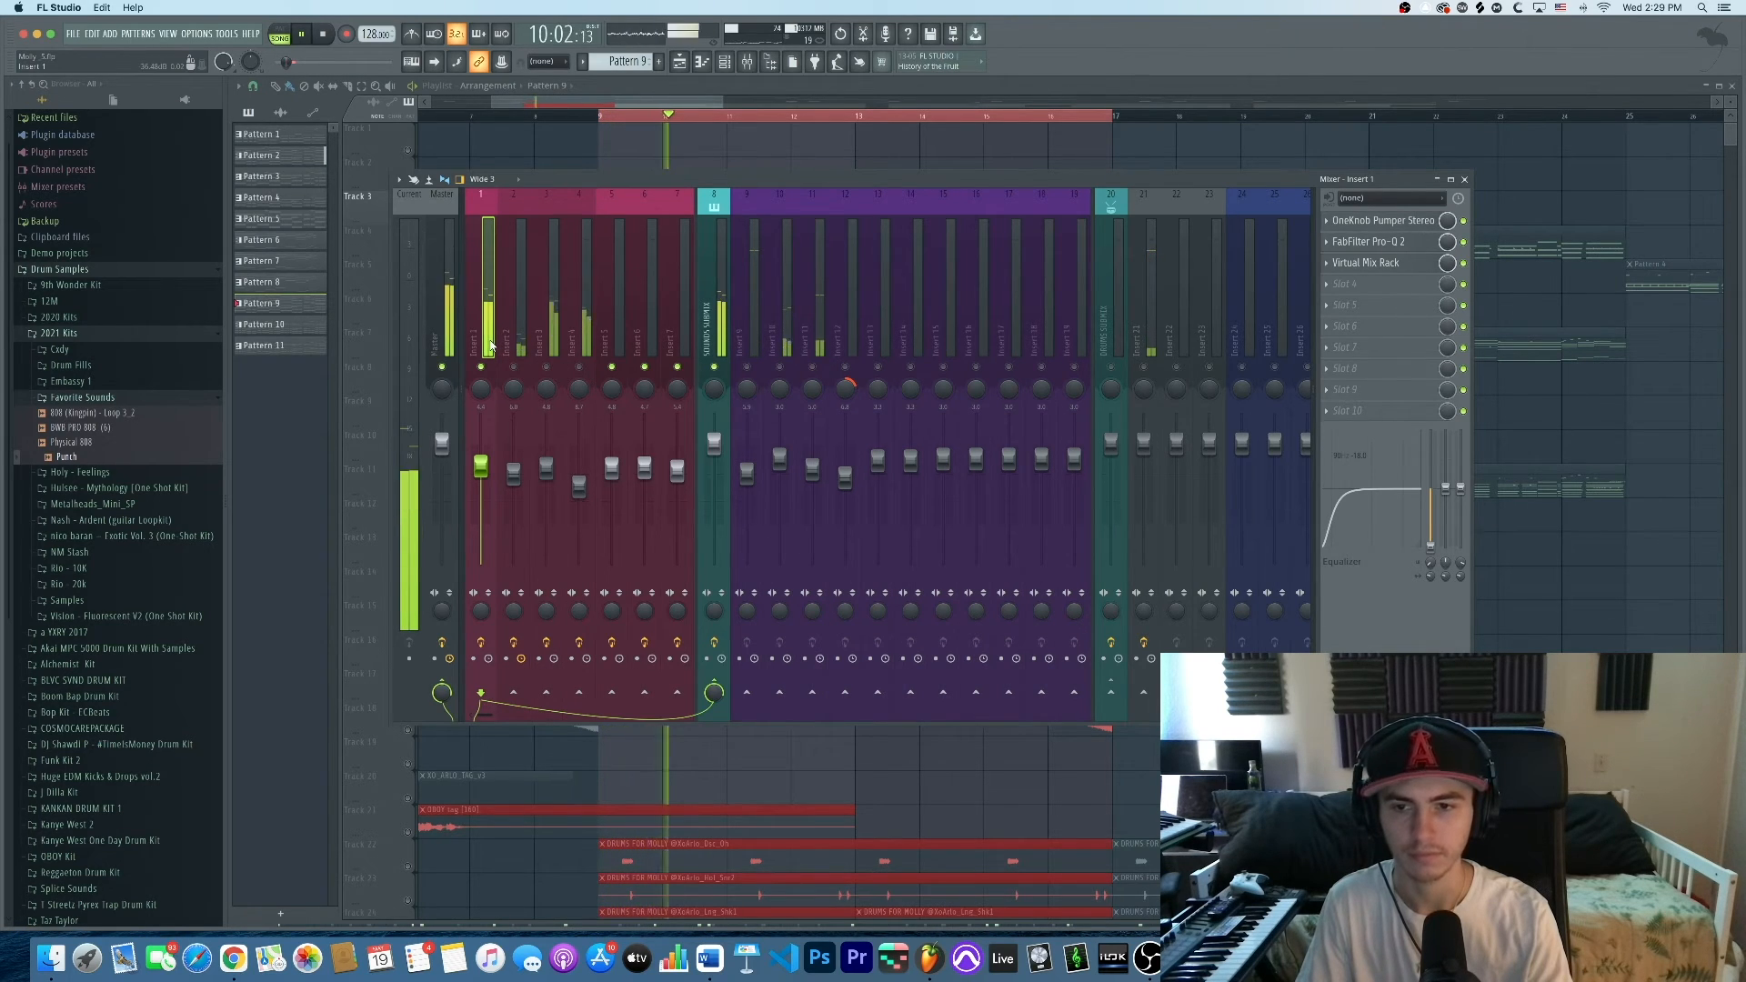
key(space)
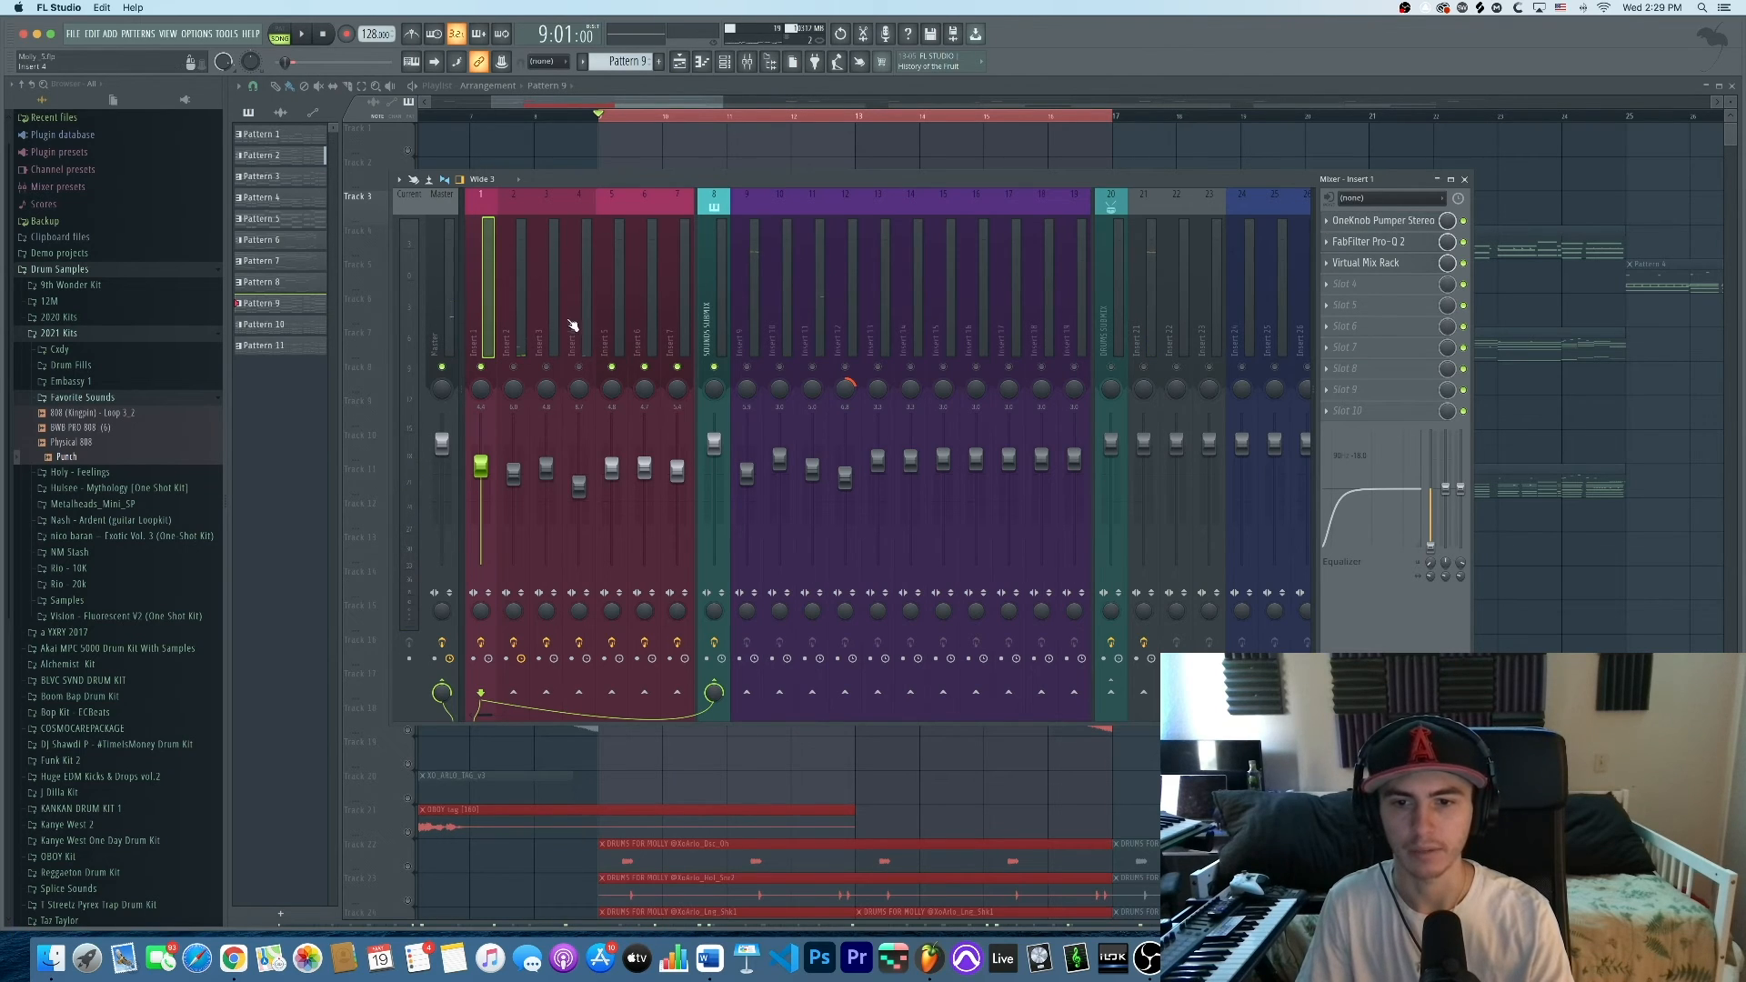
Browse the effects chains of Inserts 2 and 7, then return to Insert 1
drag(496, 326, 645, 314)
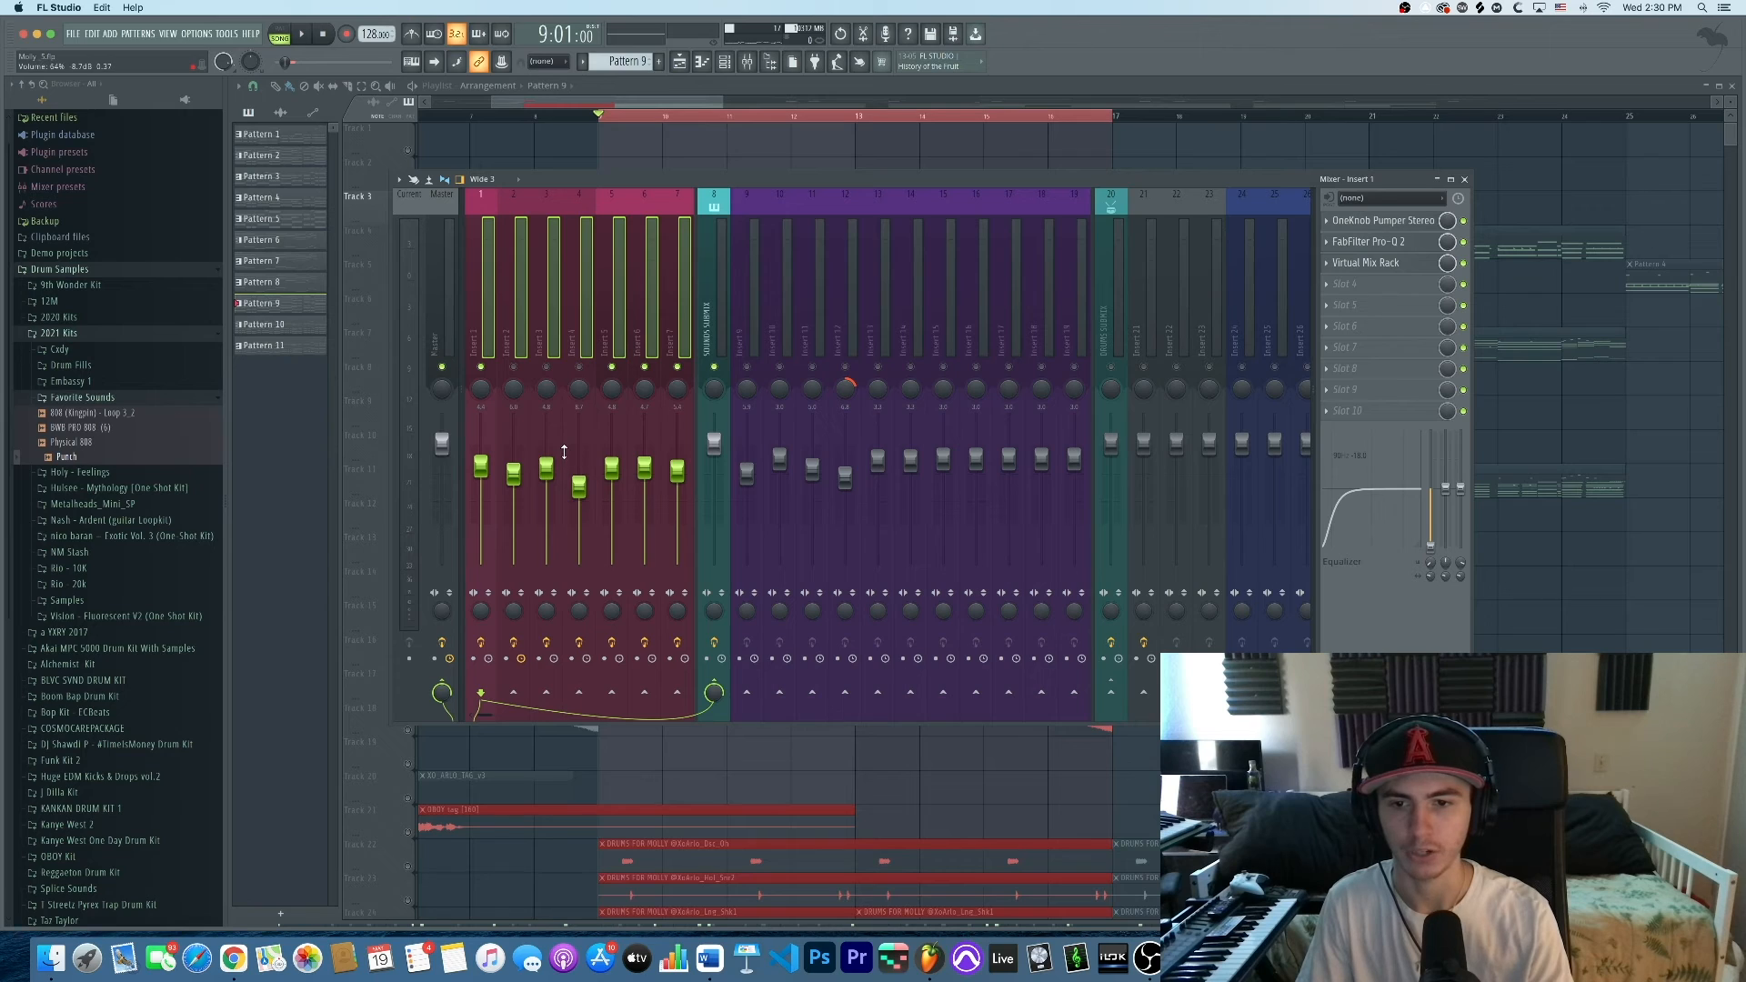
click(510, 335)
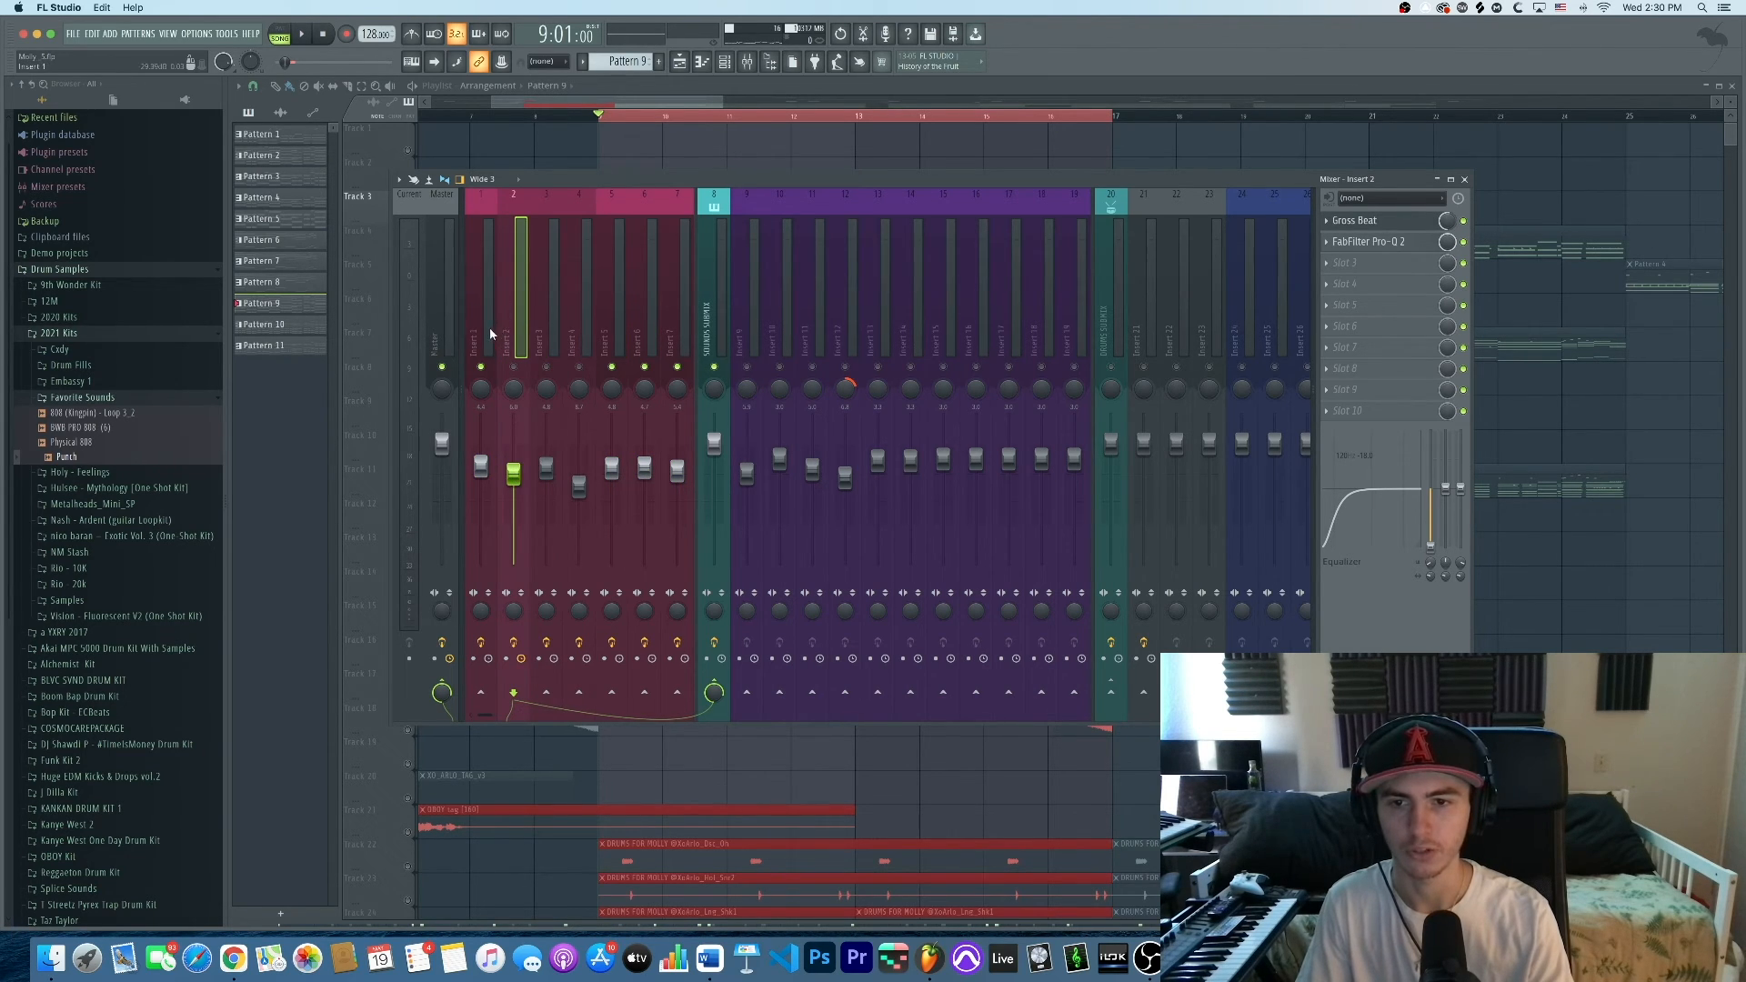
click(670, 316)
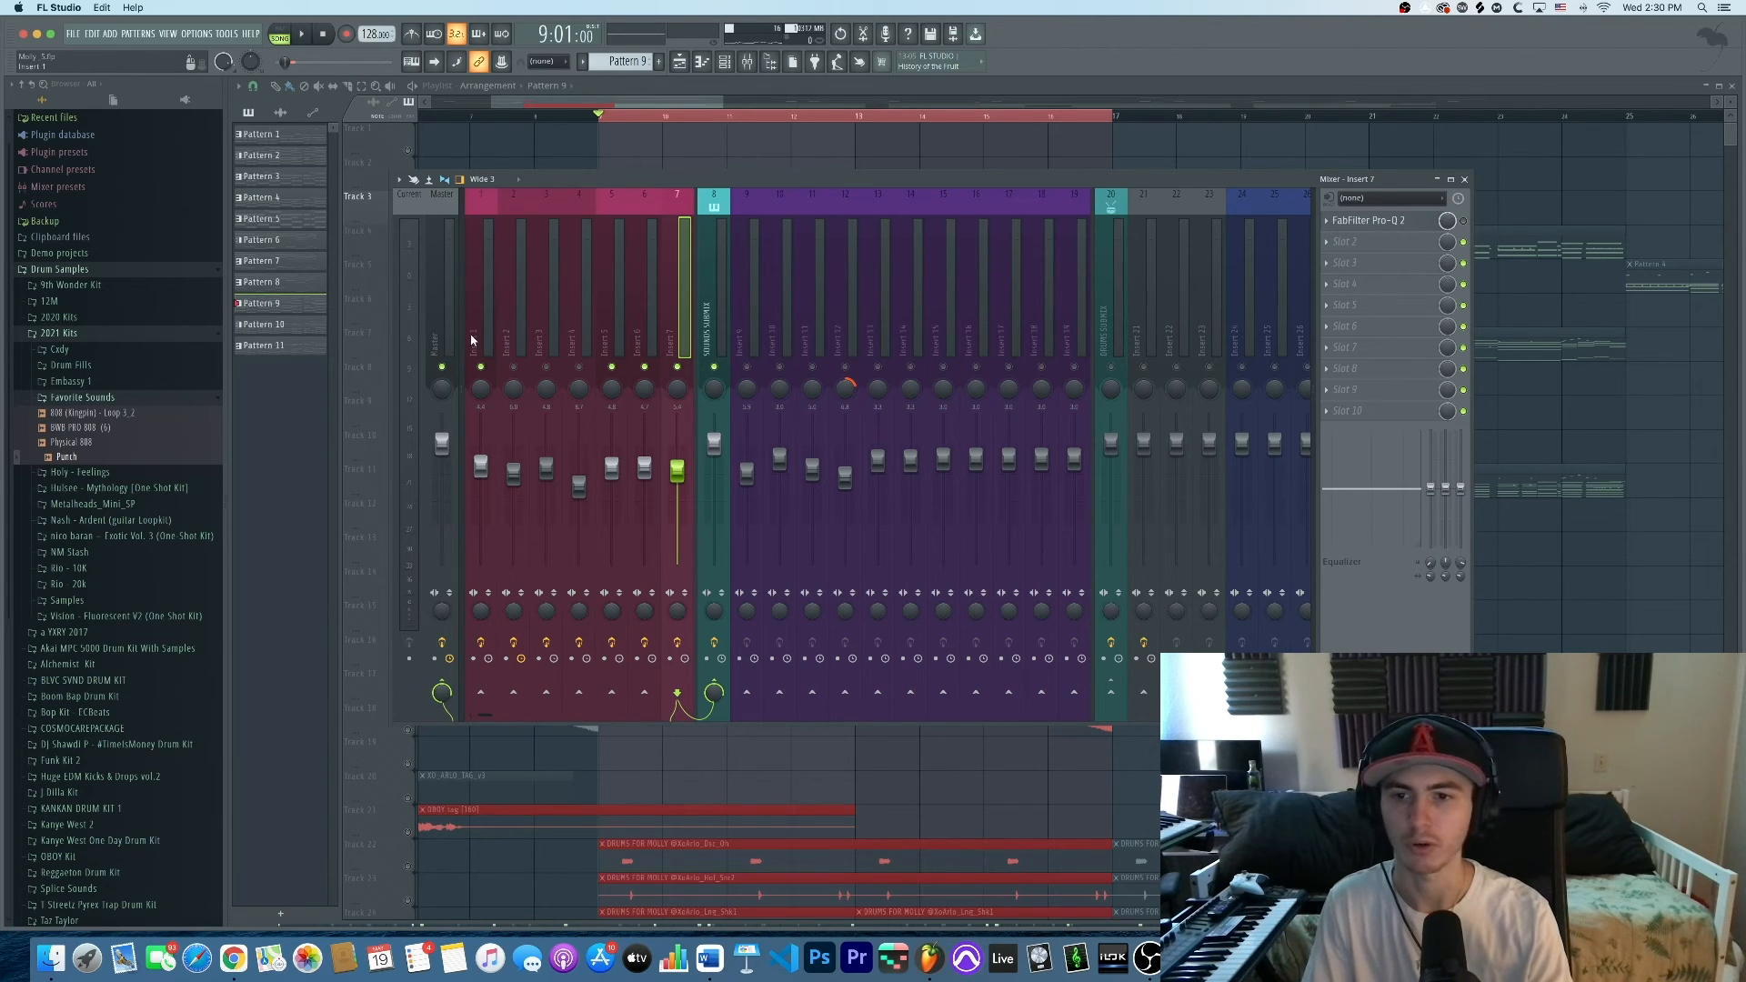
click(487, 350)
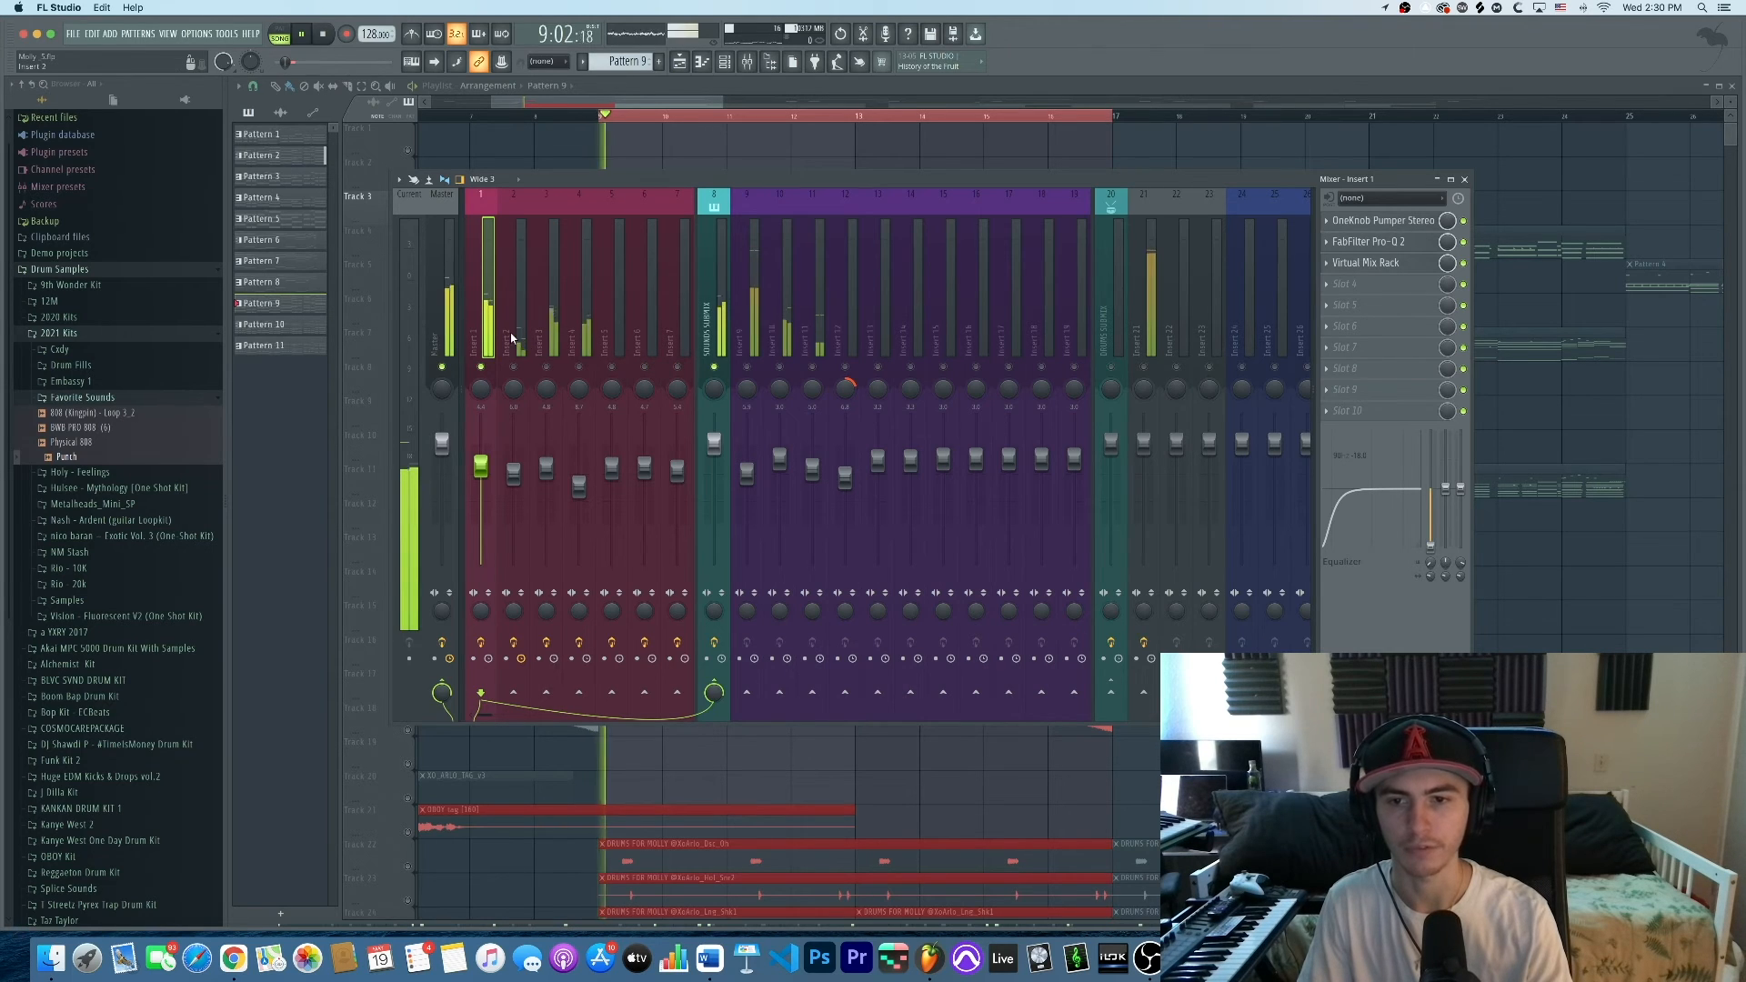
Audition the beat and open Insert 1's OneKnob Pumper Stereo plugin
click(1412, 227)
click(1427, 229)
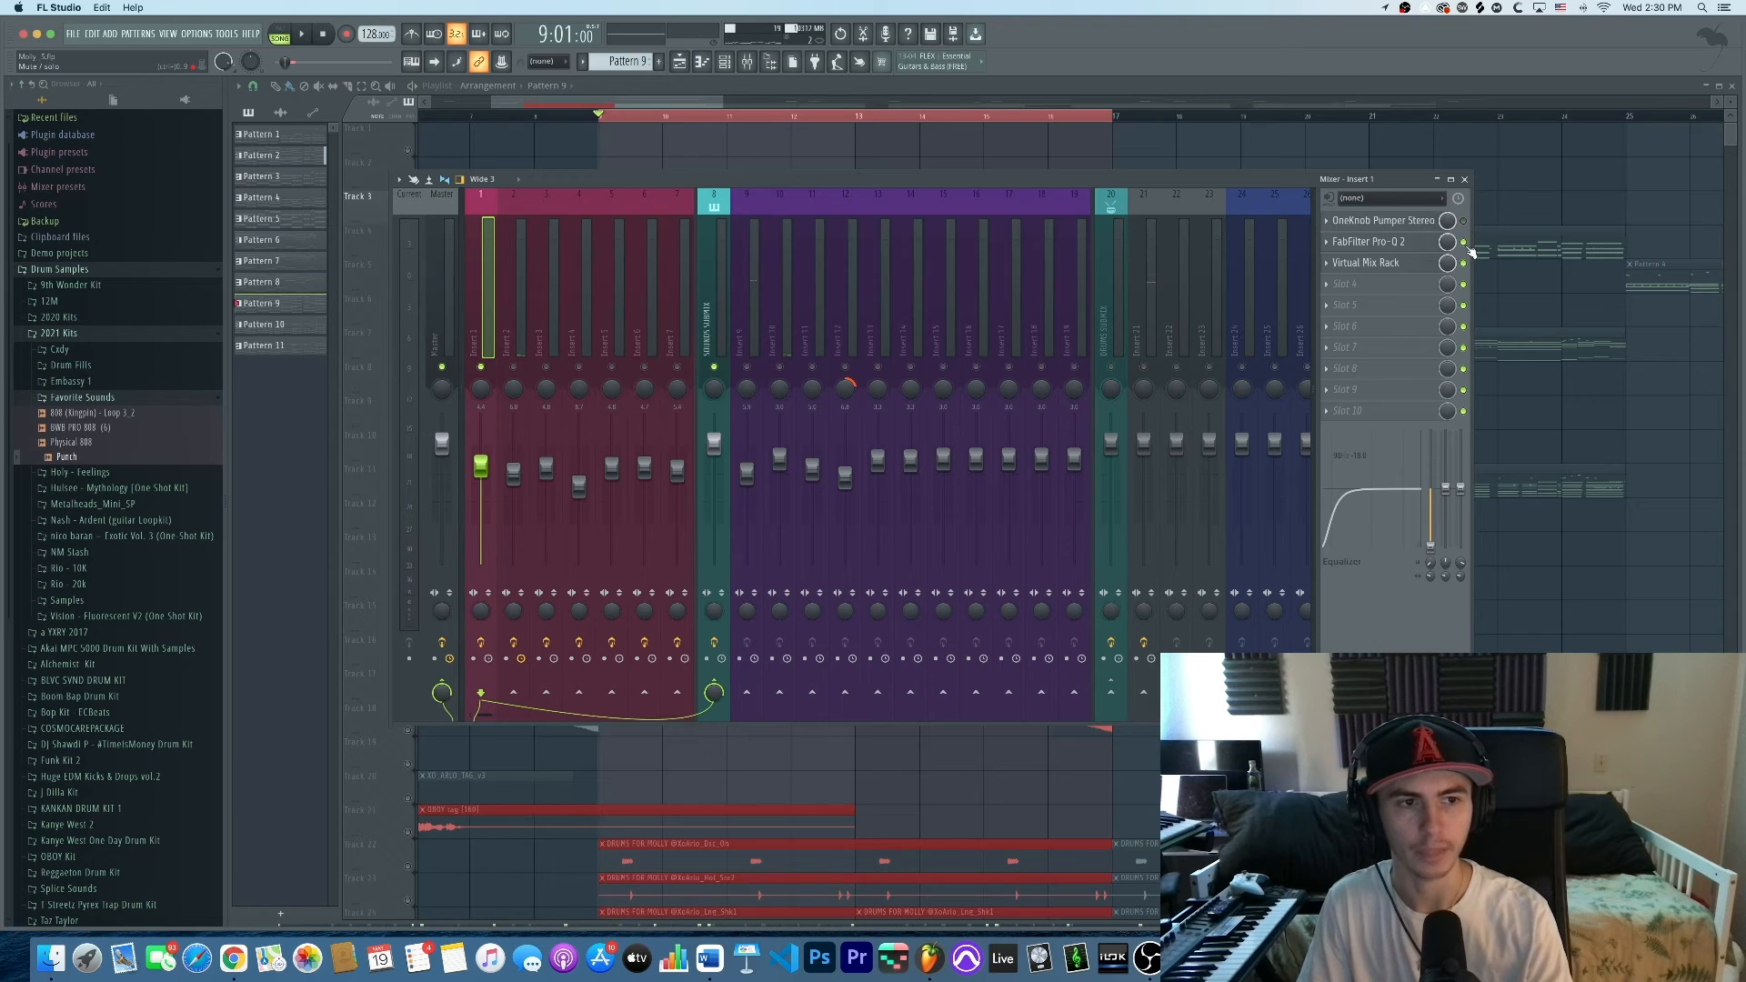
key(space)
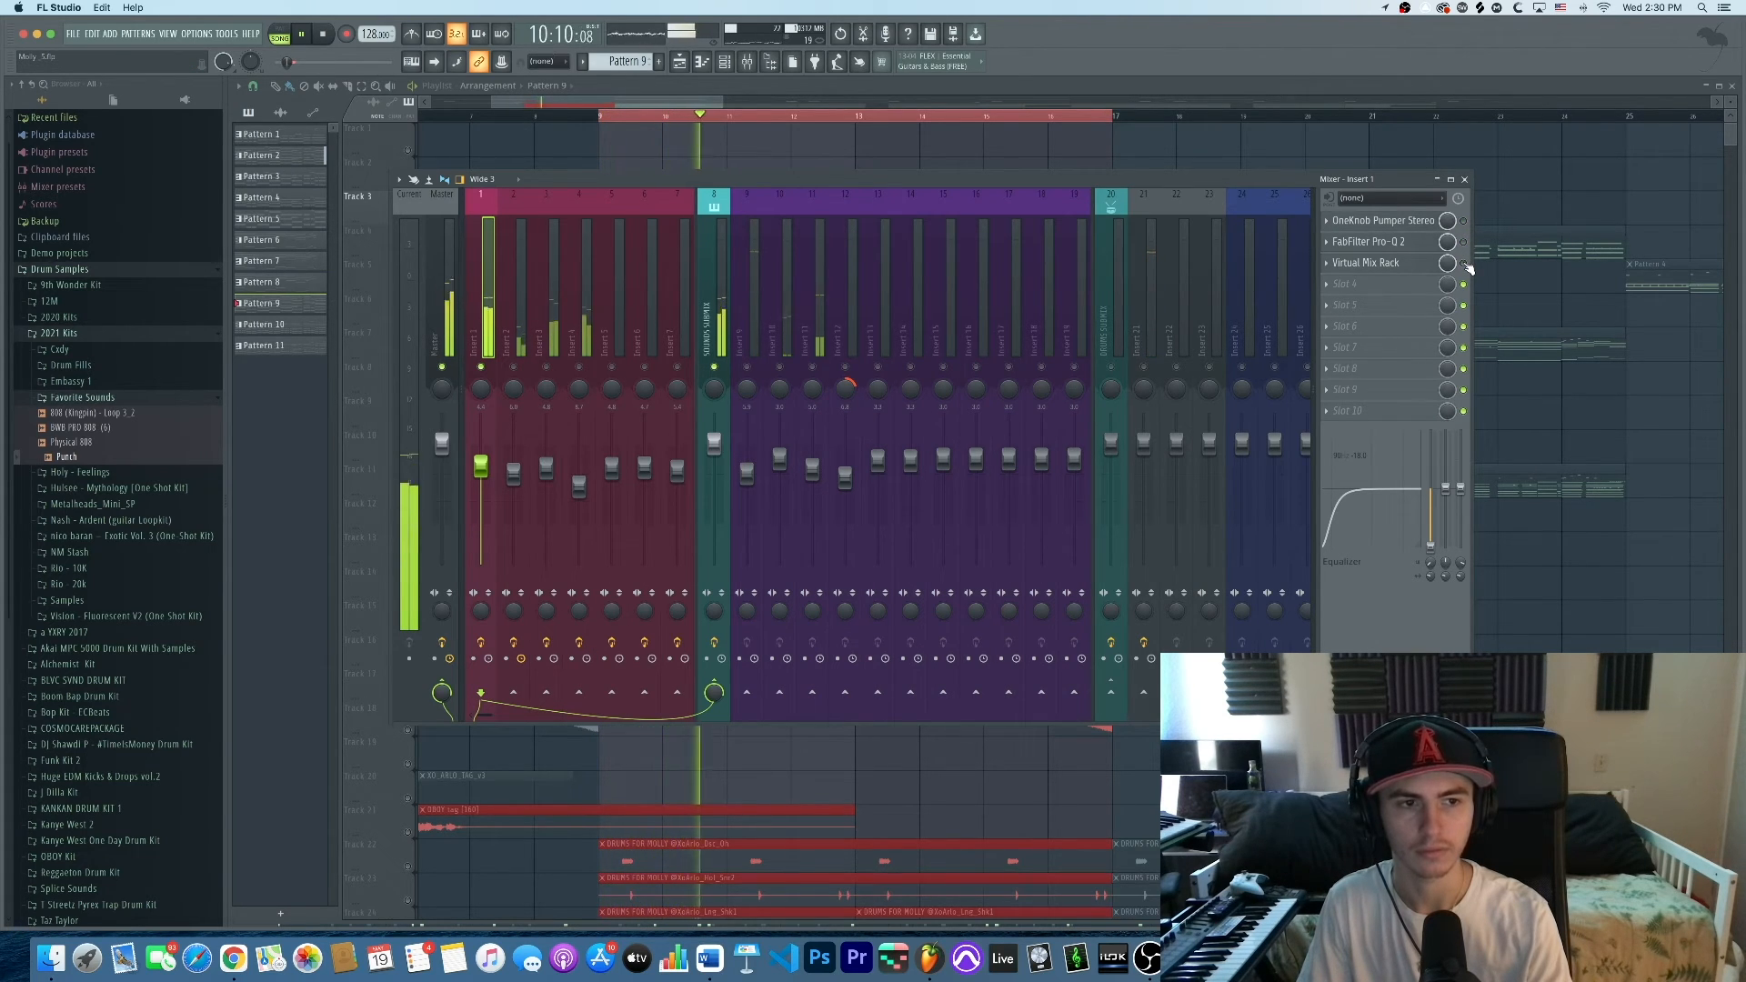
key(space)
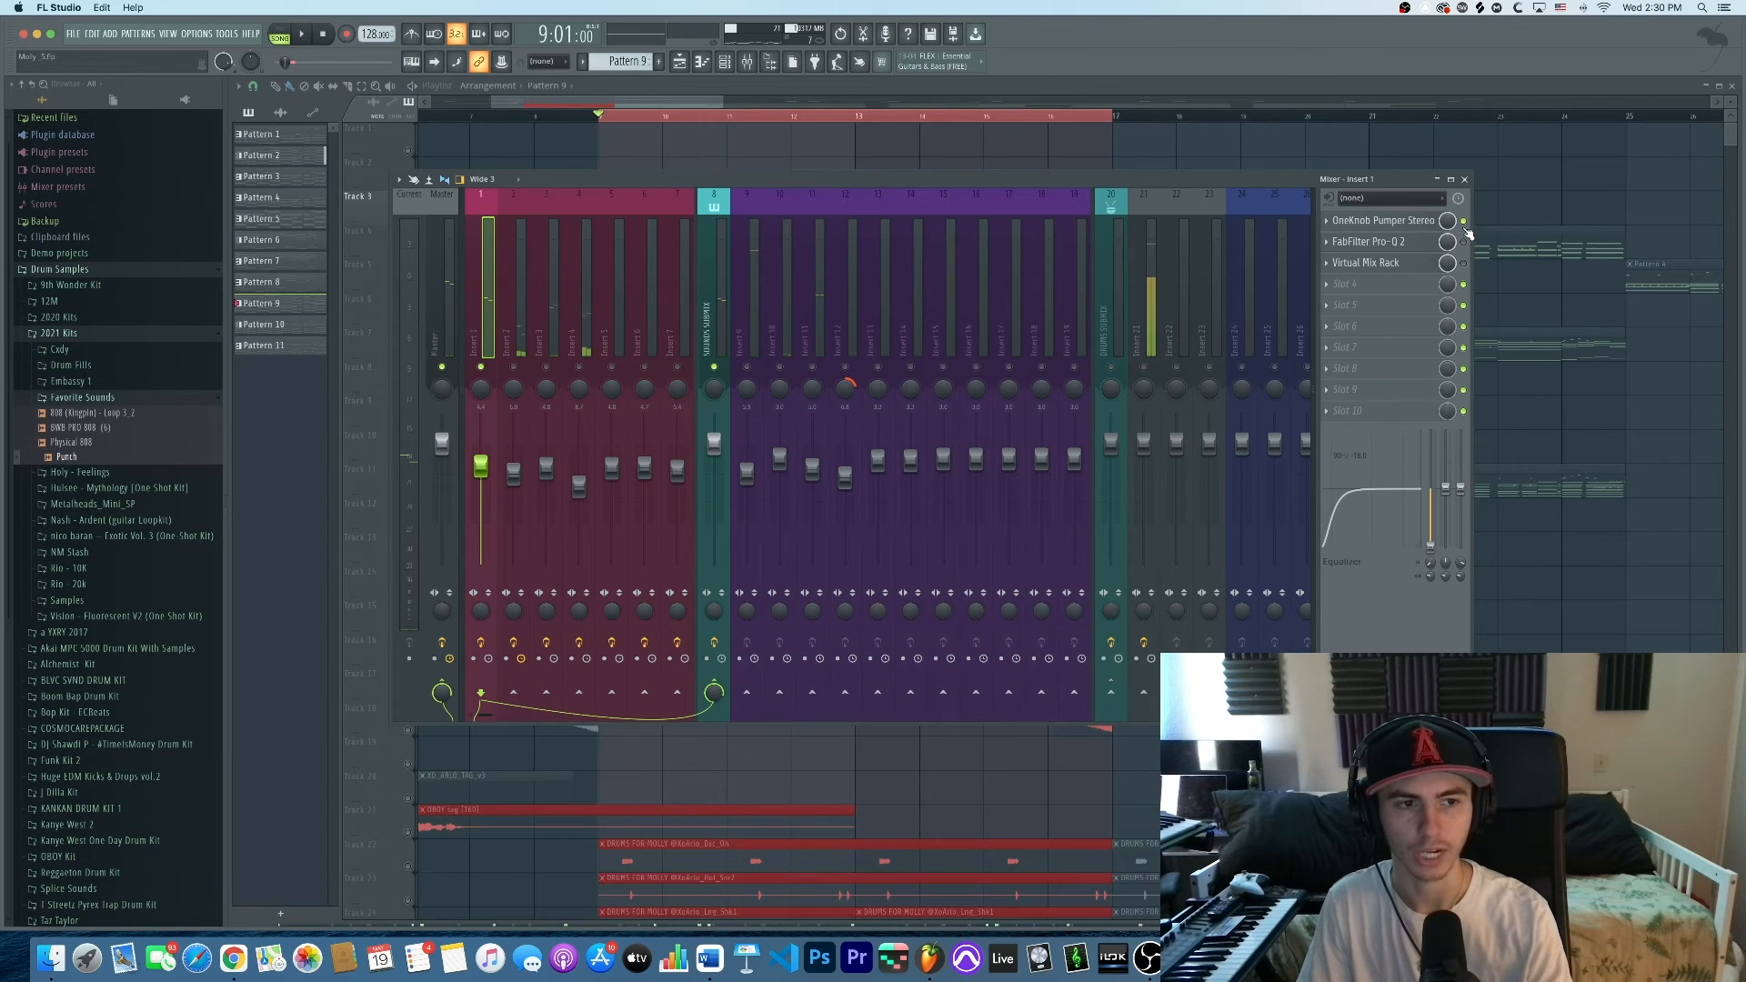
key(space)
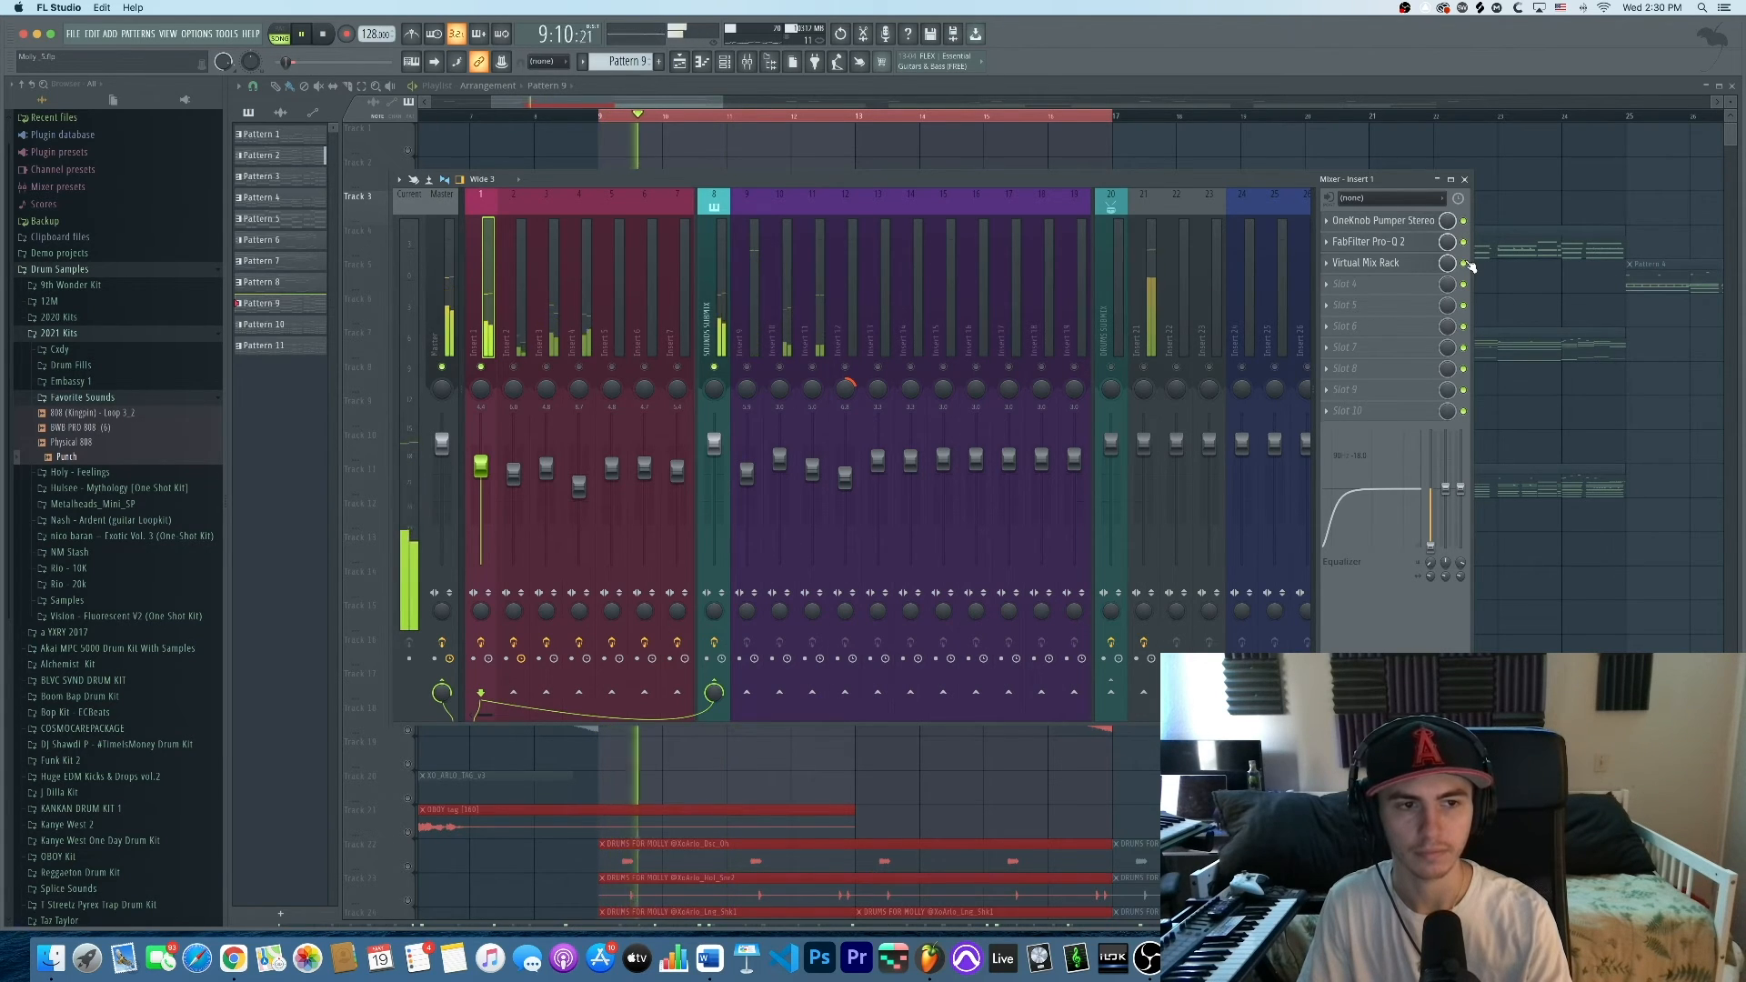
key(space)
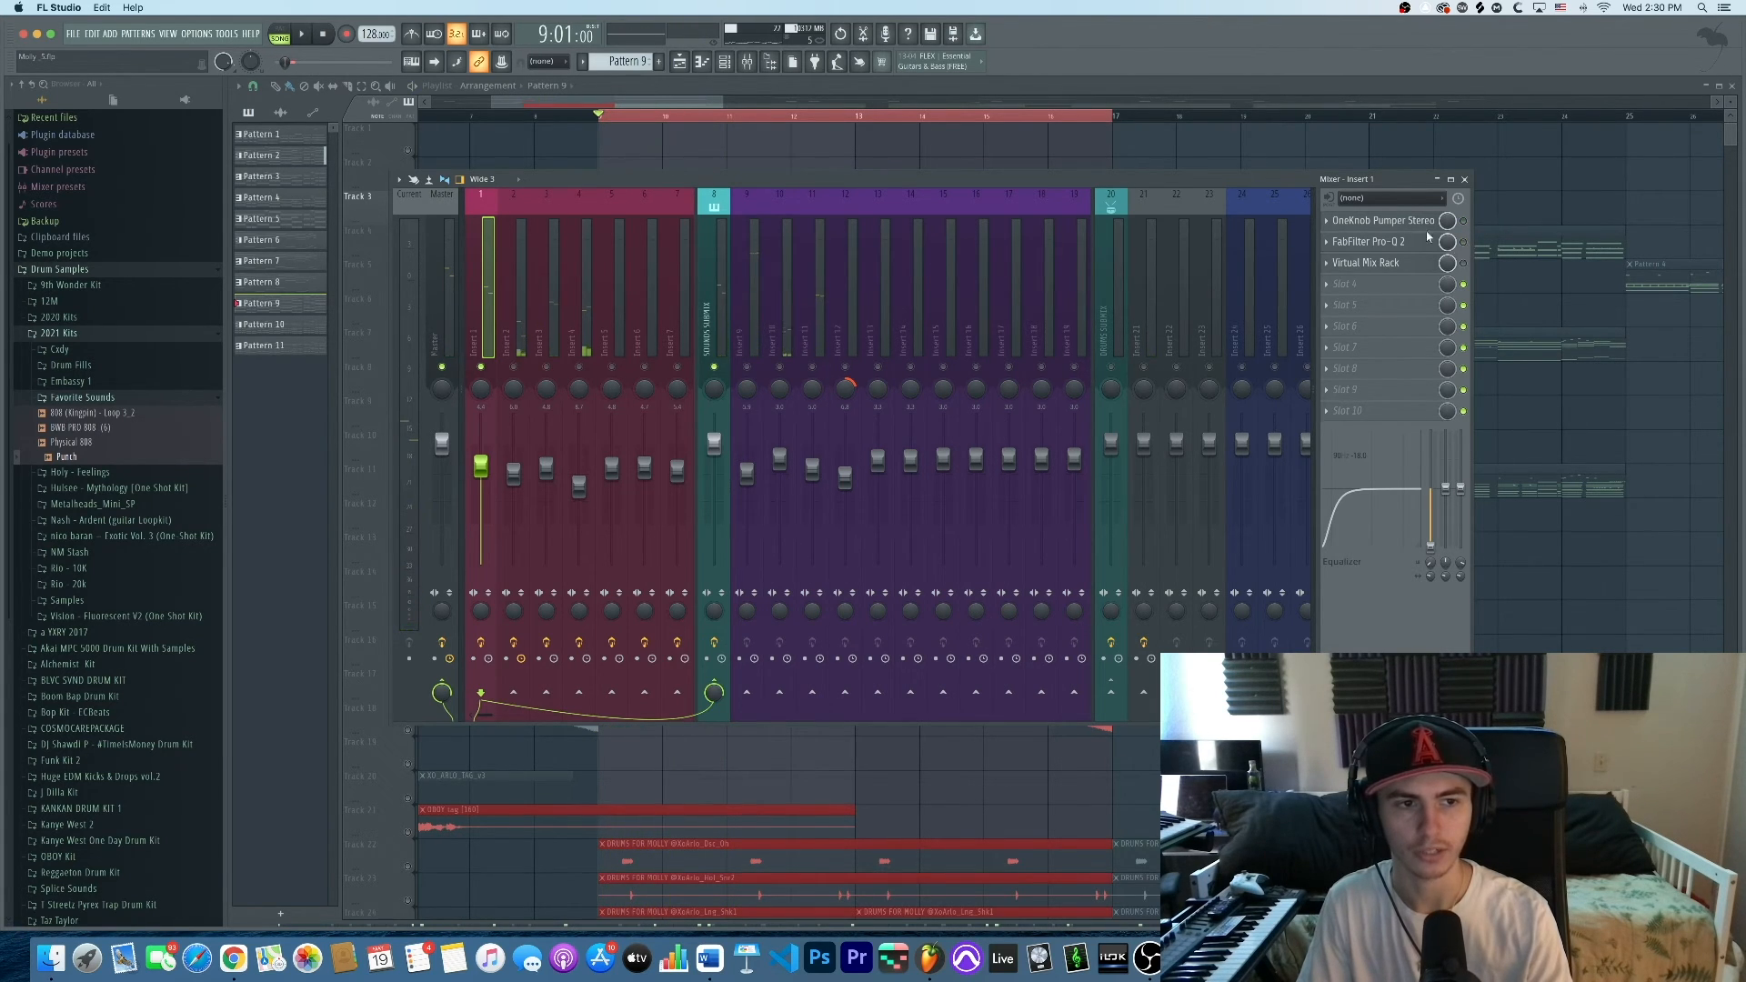
click(1388, 223)
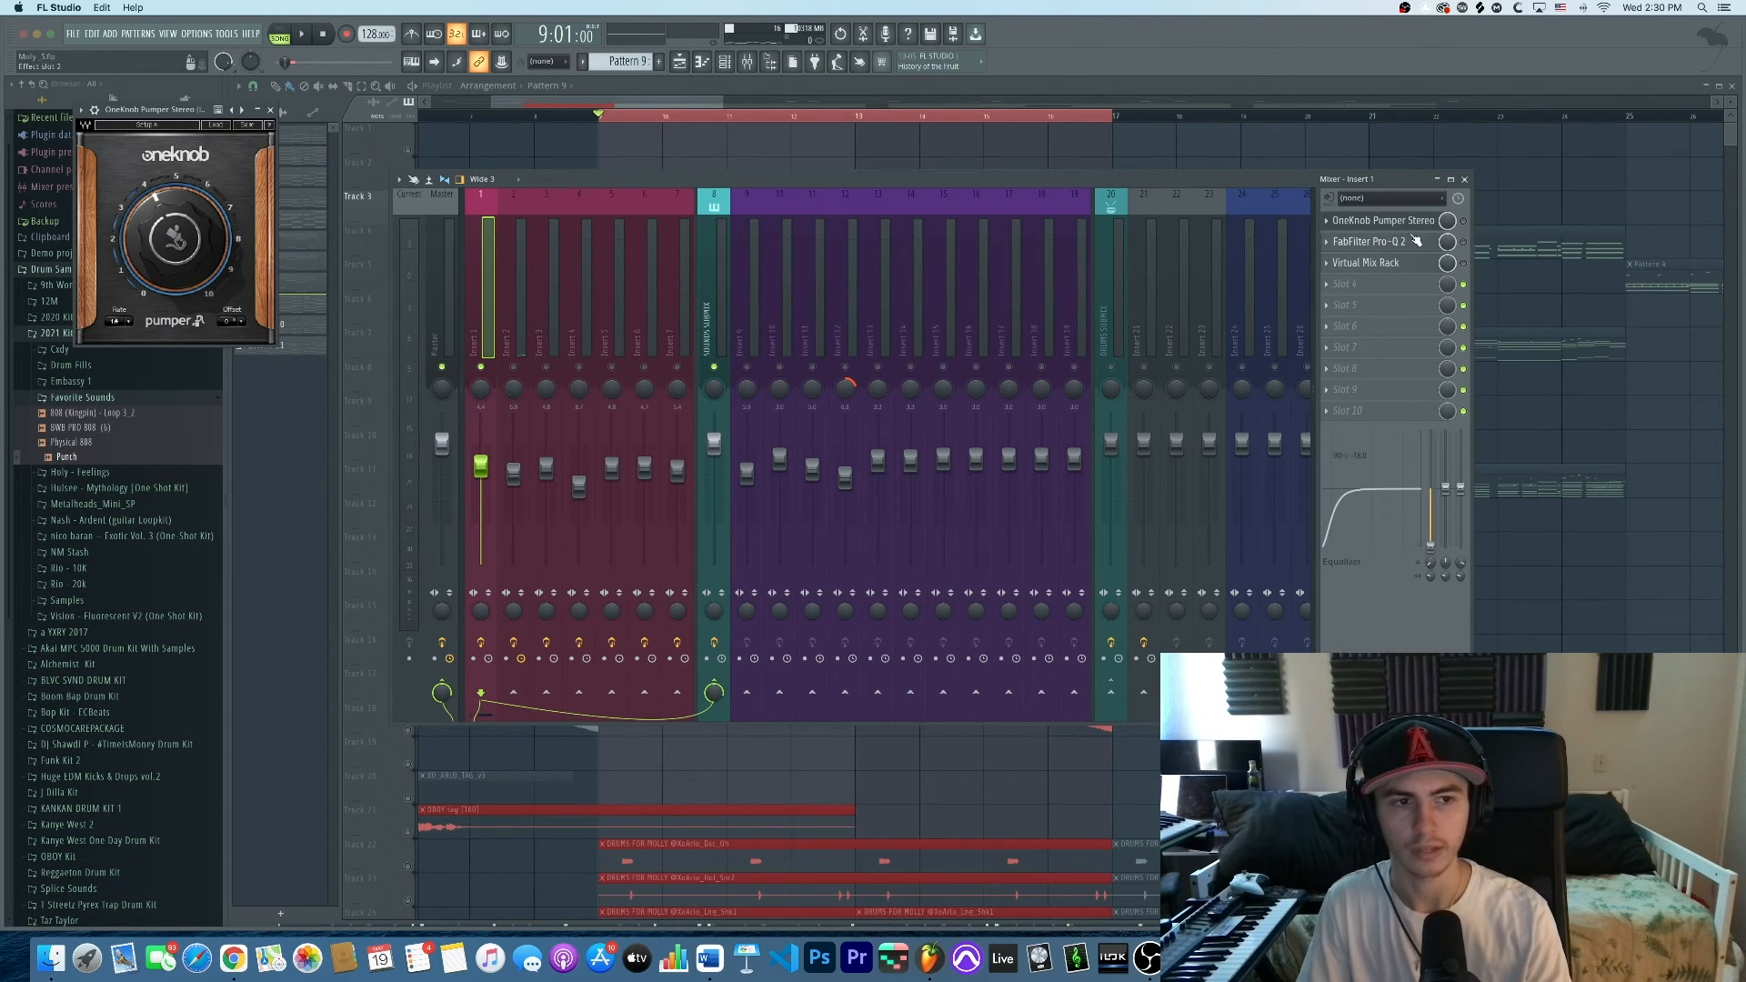
Enable the OneKnob Pumper Stereo on Insert 1 and move its window over the mixer
click(1463, 221)
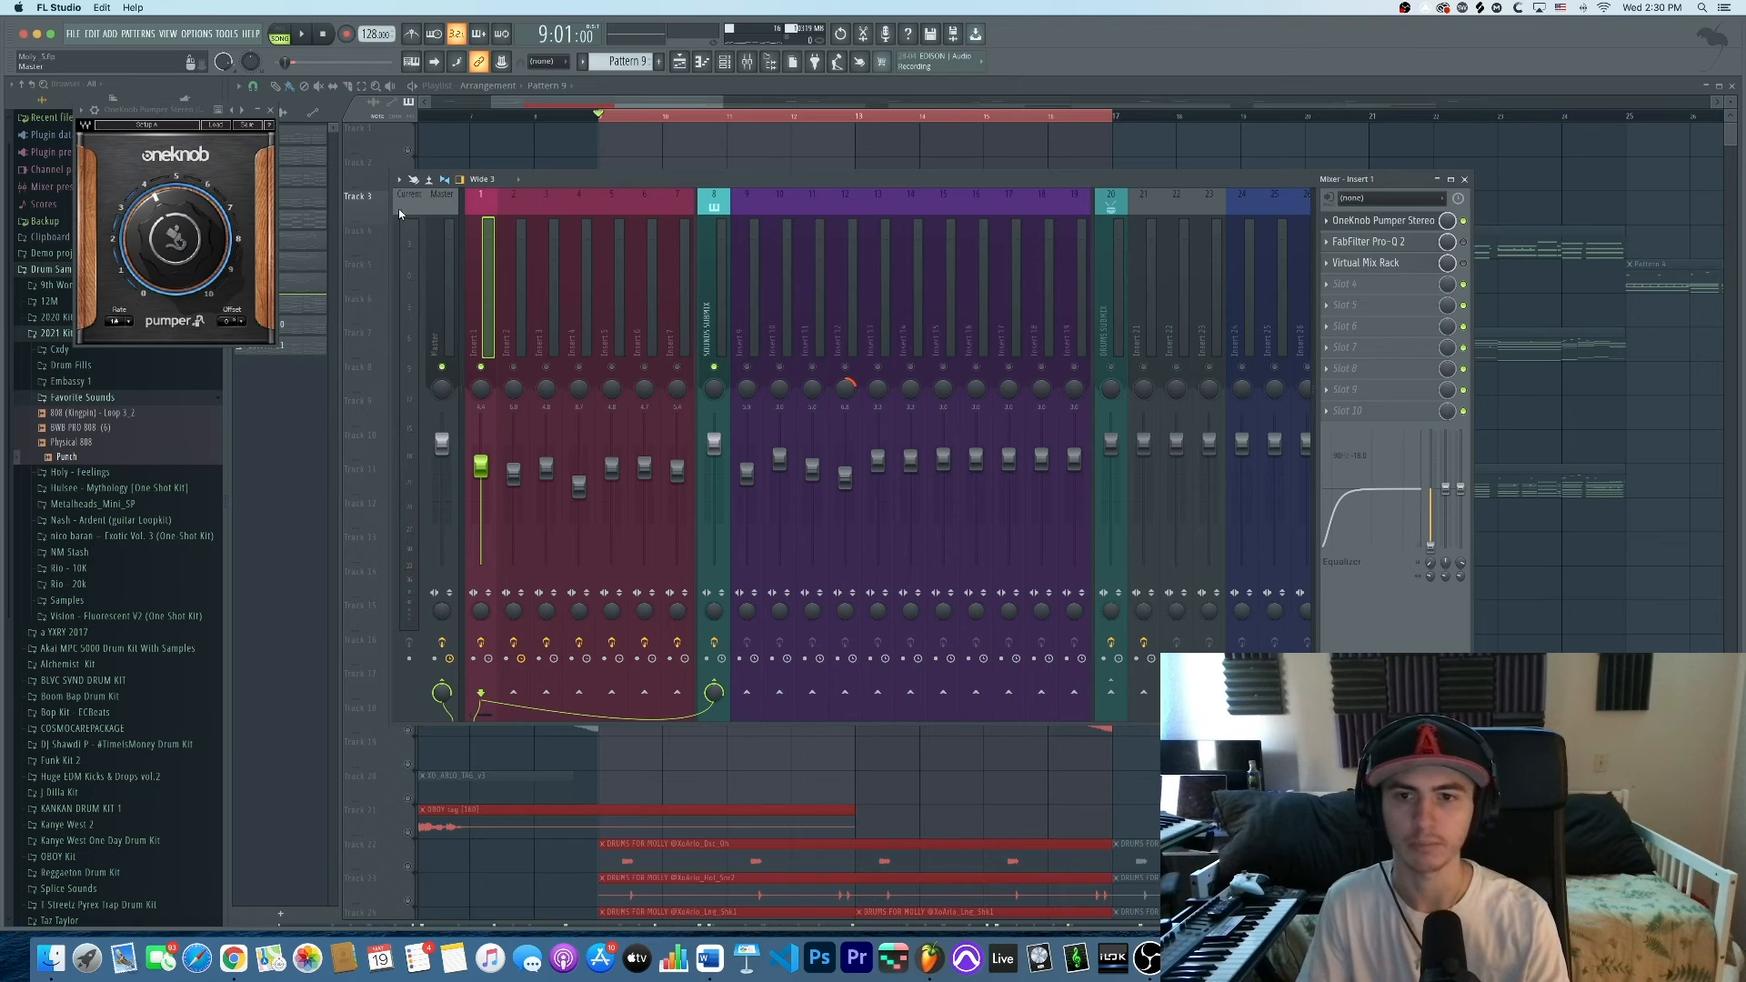
drag(191, 119, 623, 209)
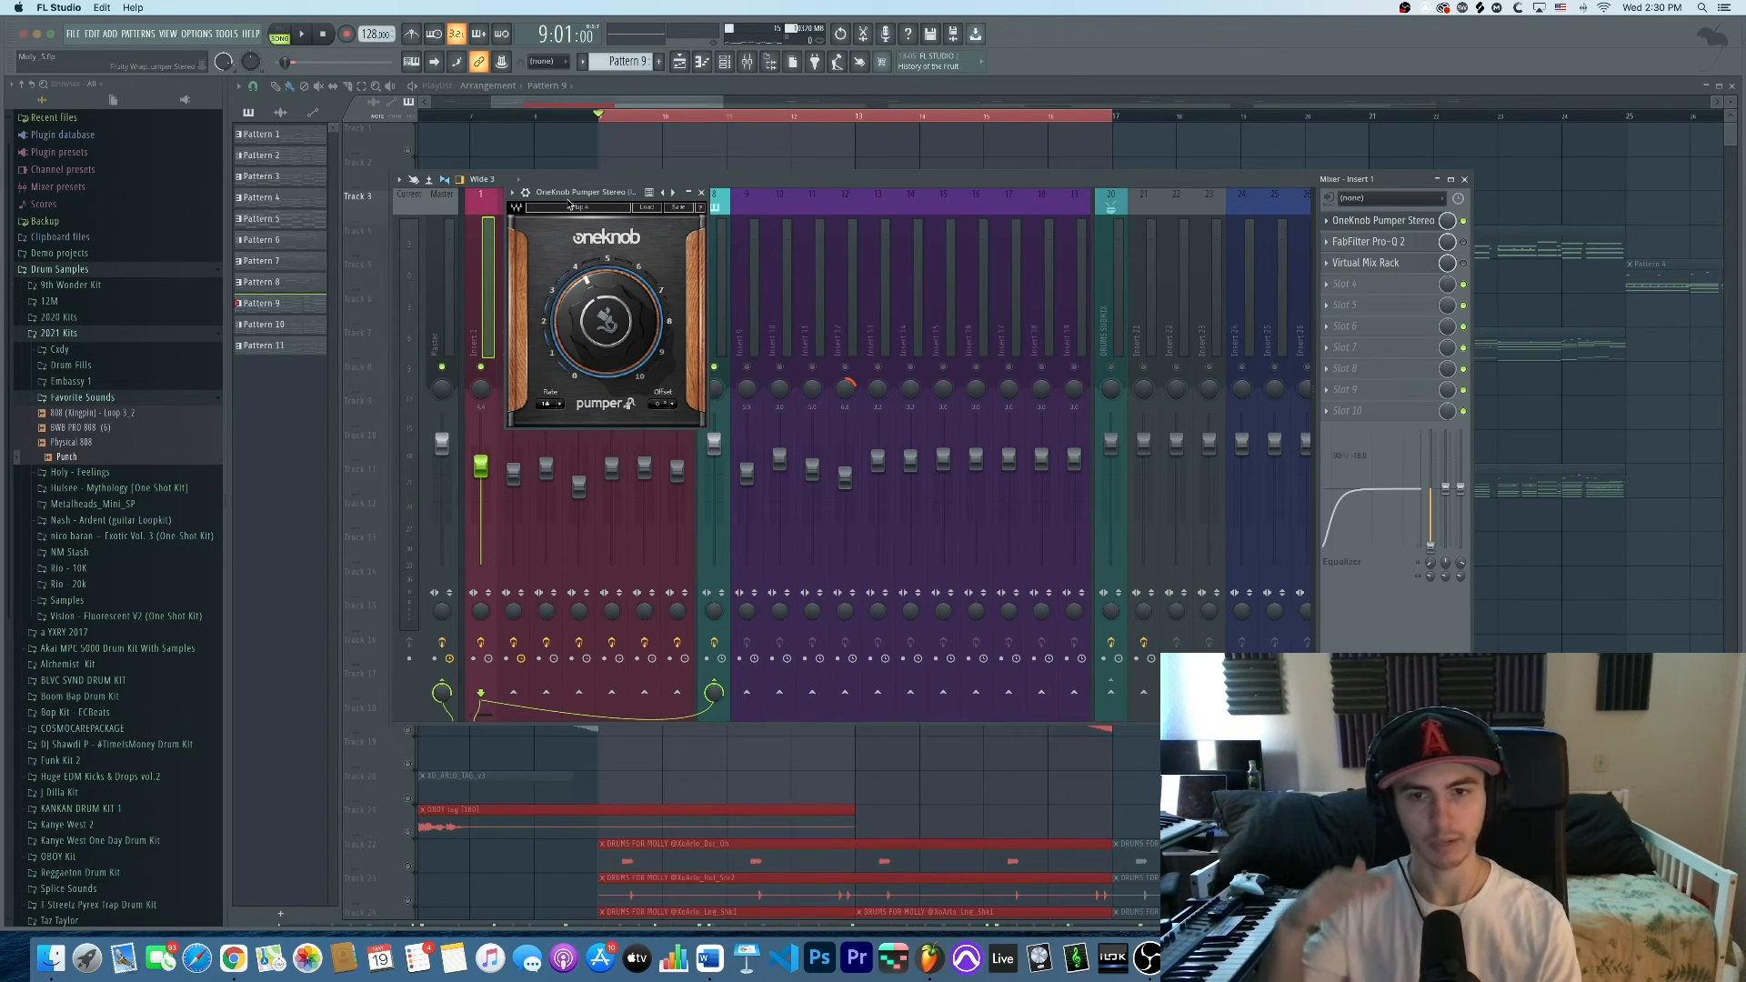
drag(570, 204, 980, 221)
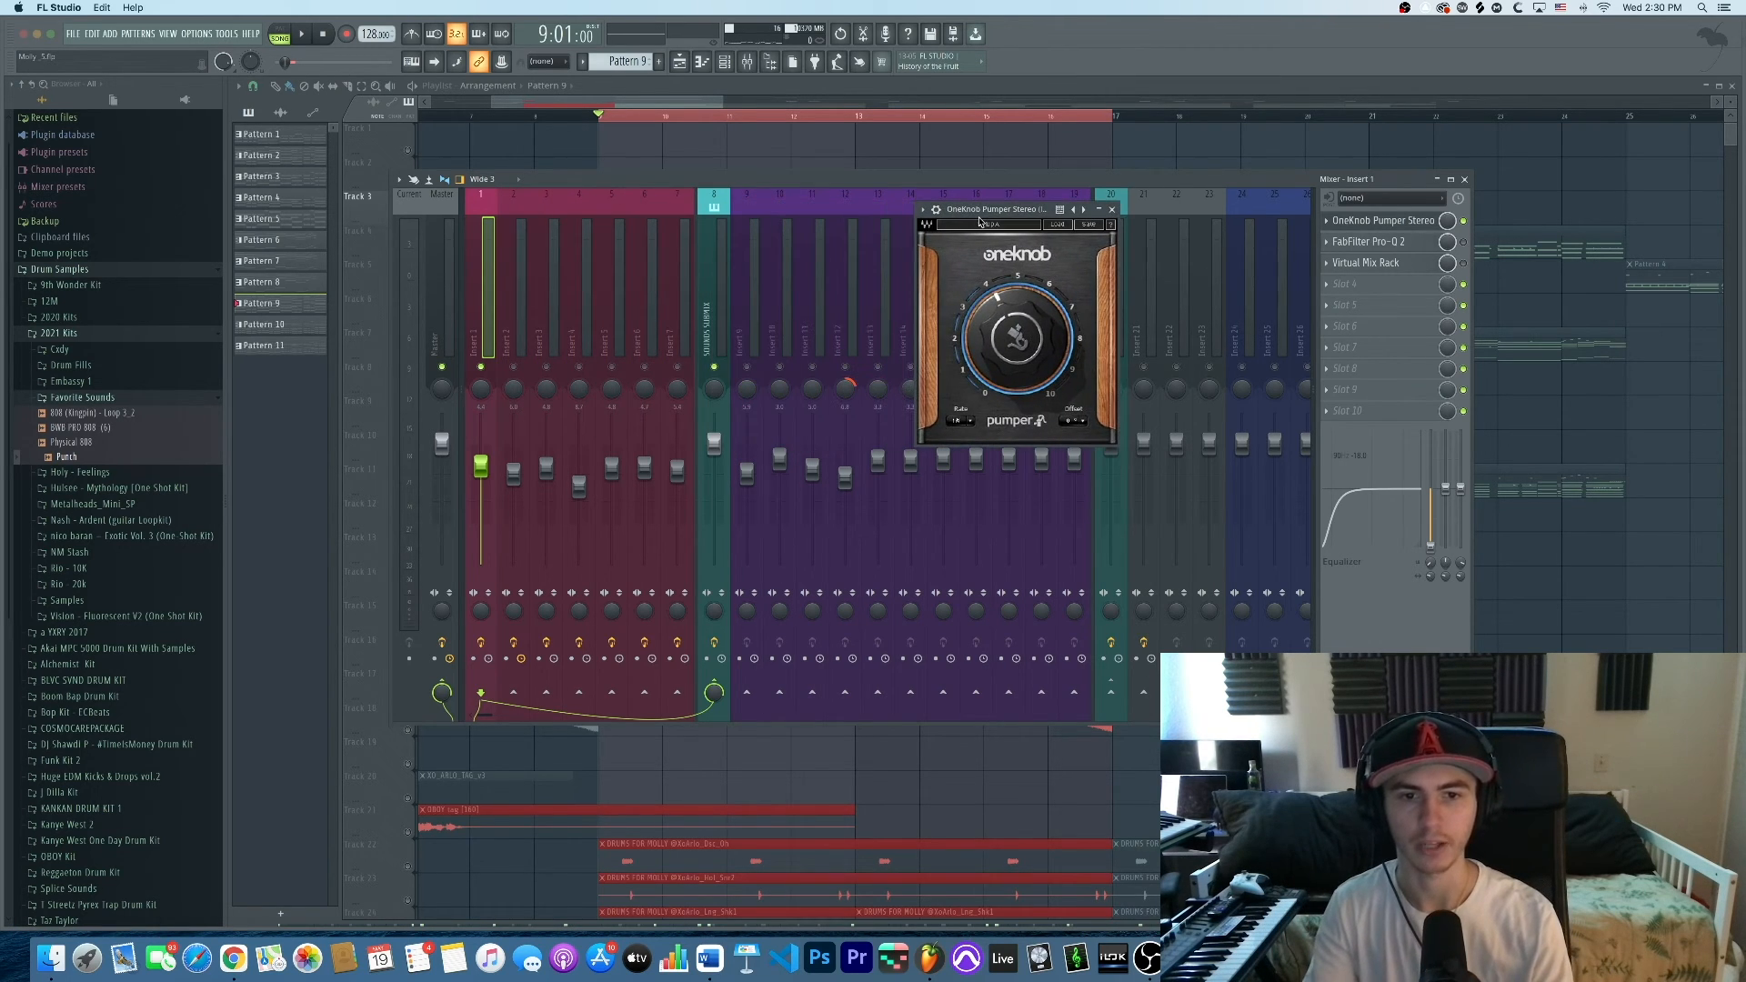
Adjust the Pumper's pump amount while playing the beat, then close the plugin
key(space)
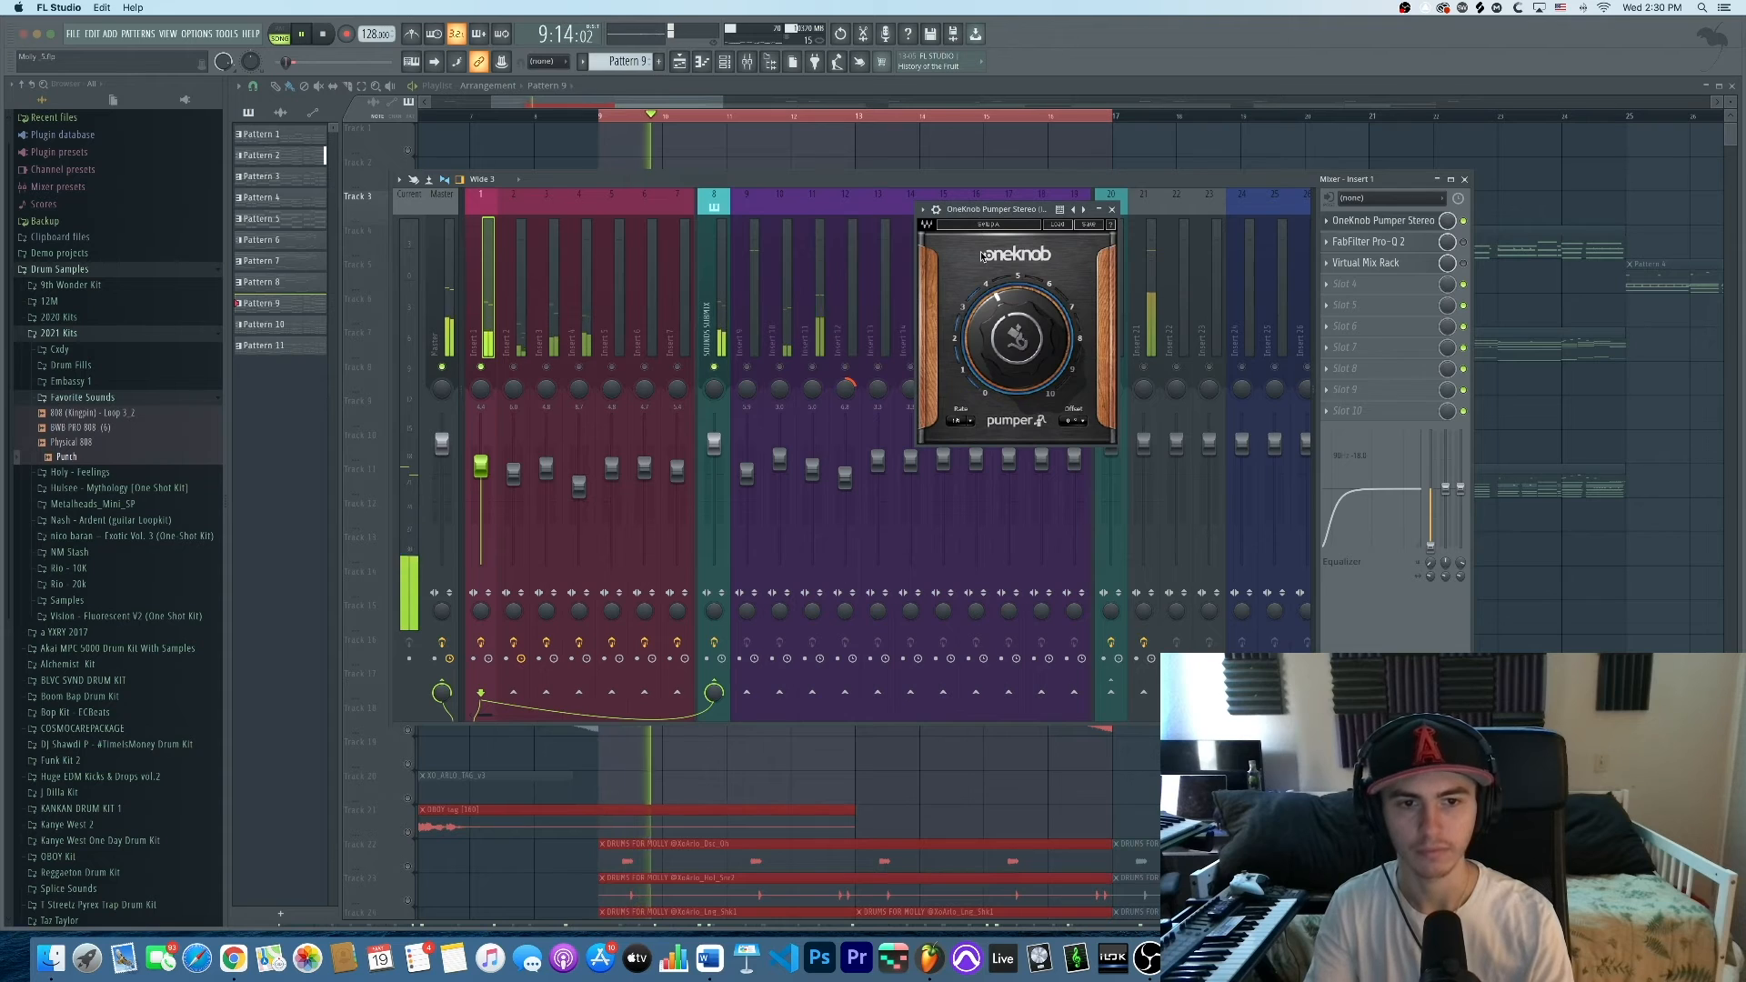
key(space)
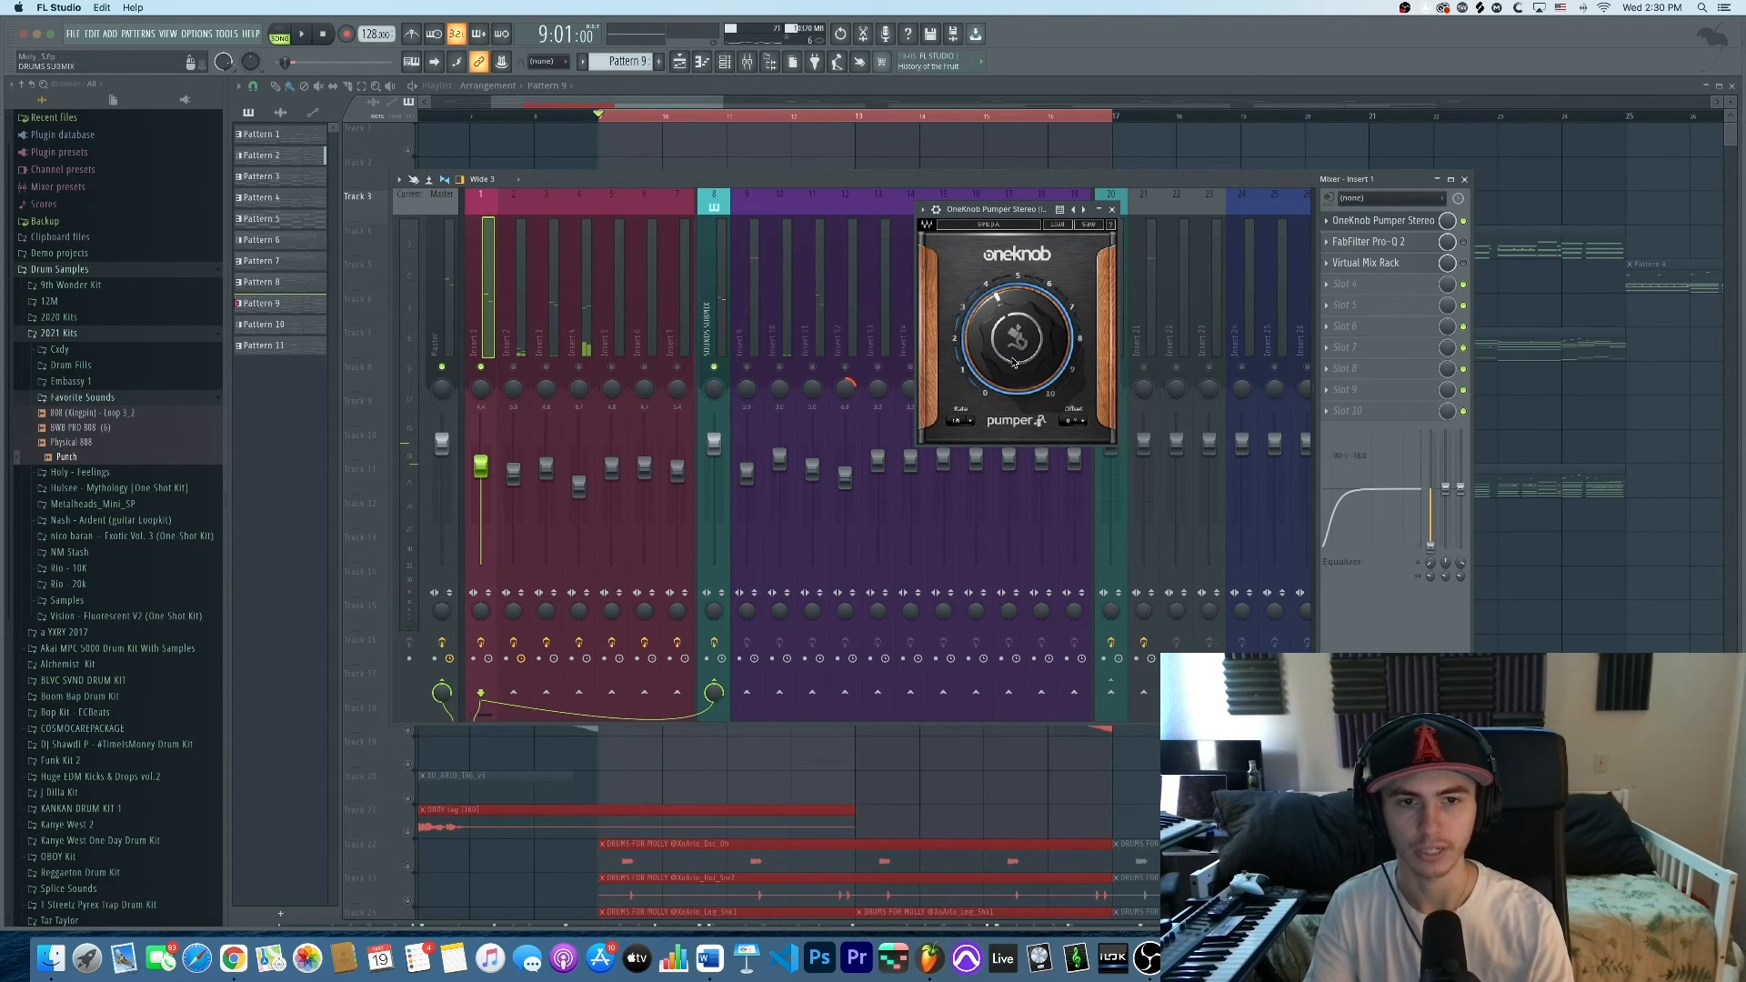
key(space)
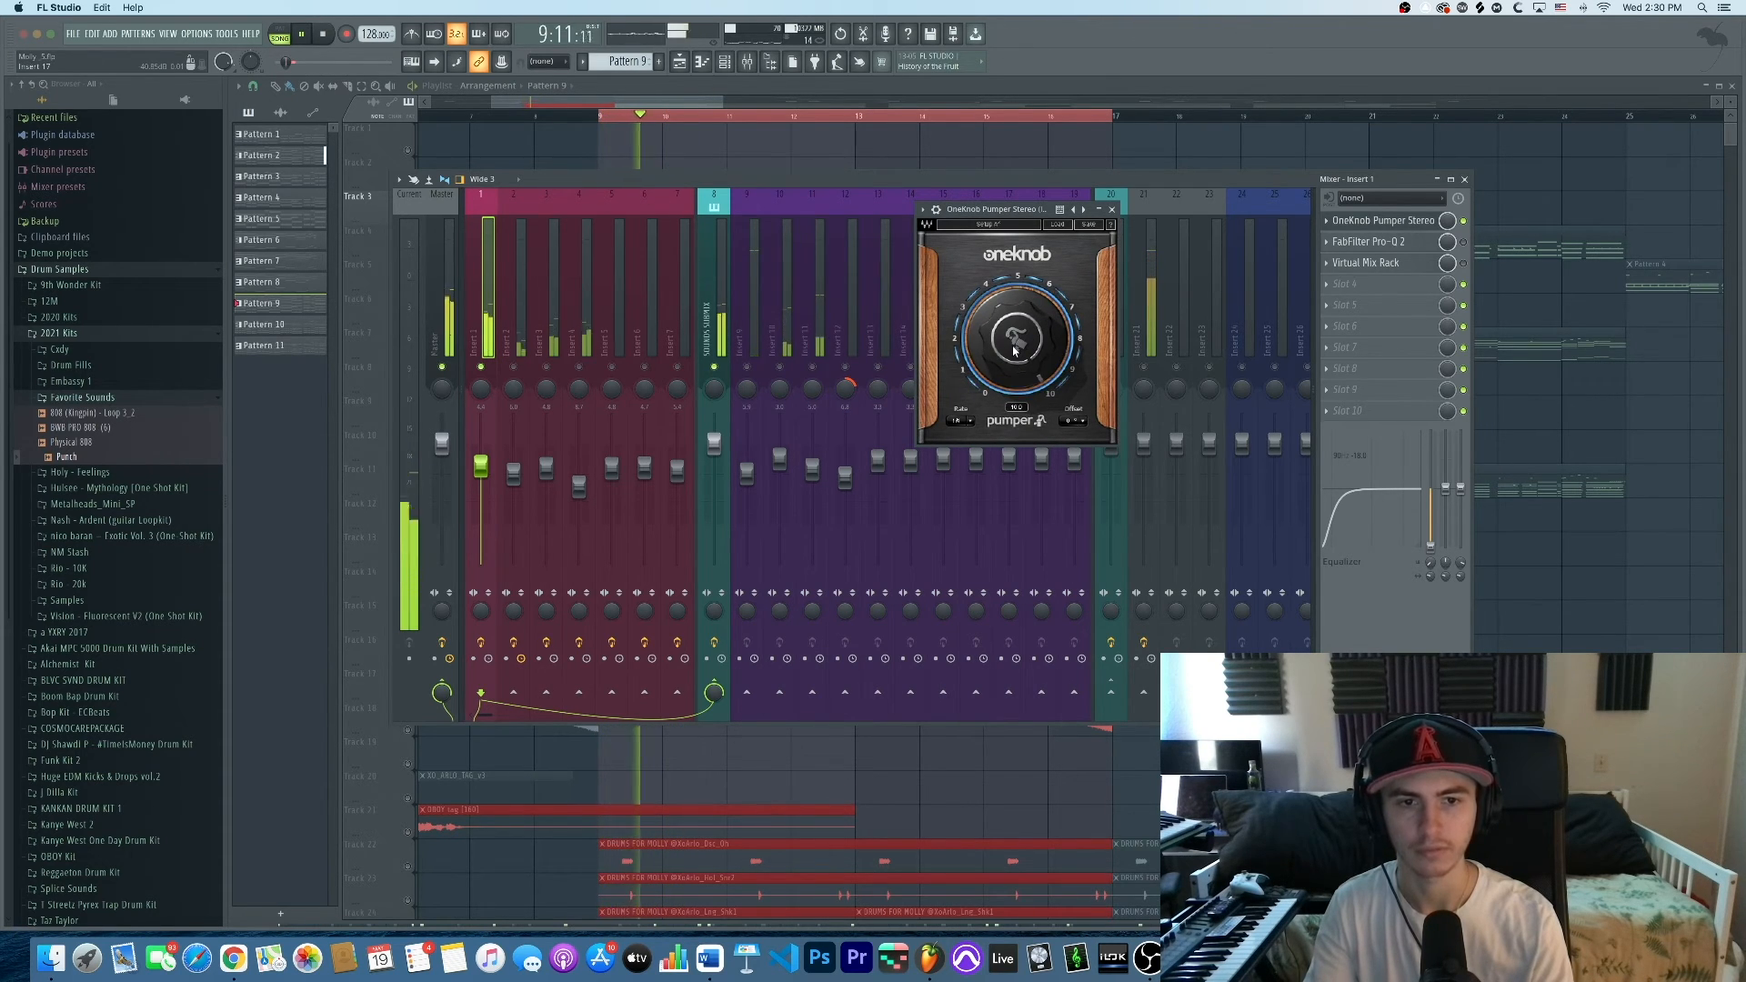
scroll(1015, 350, down, 3)
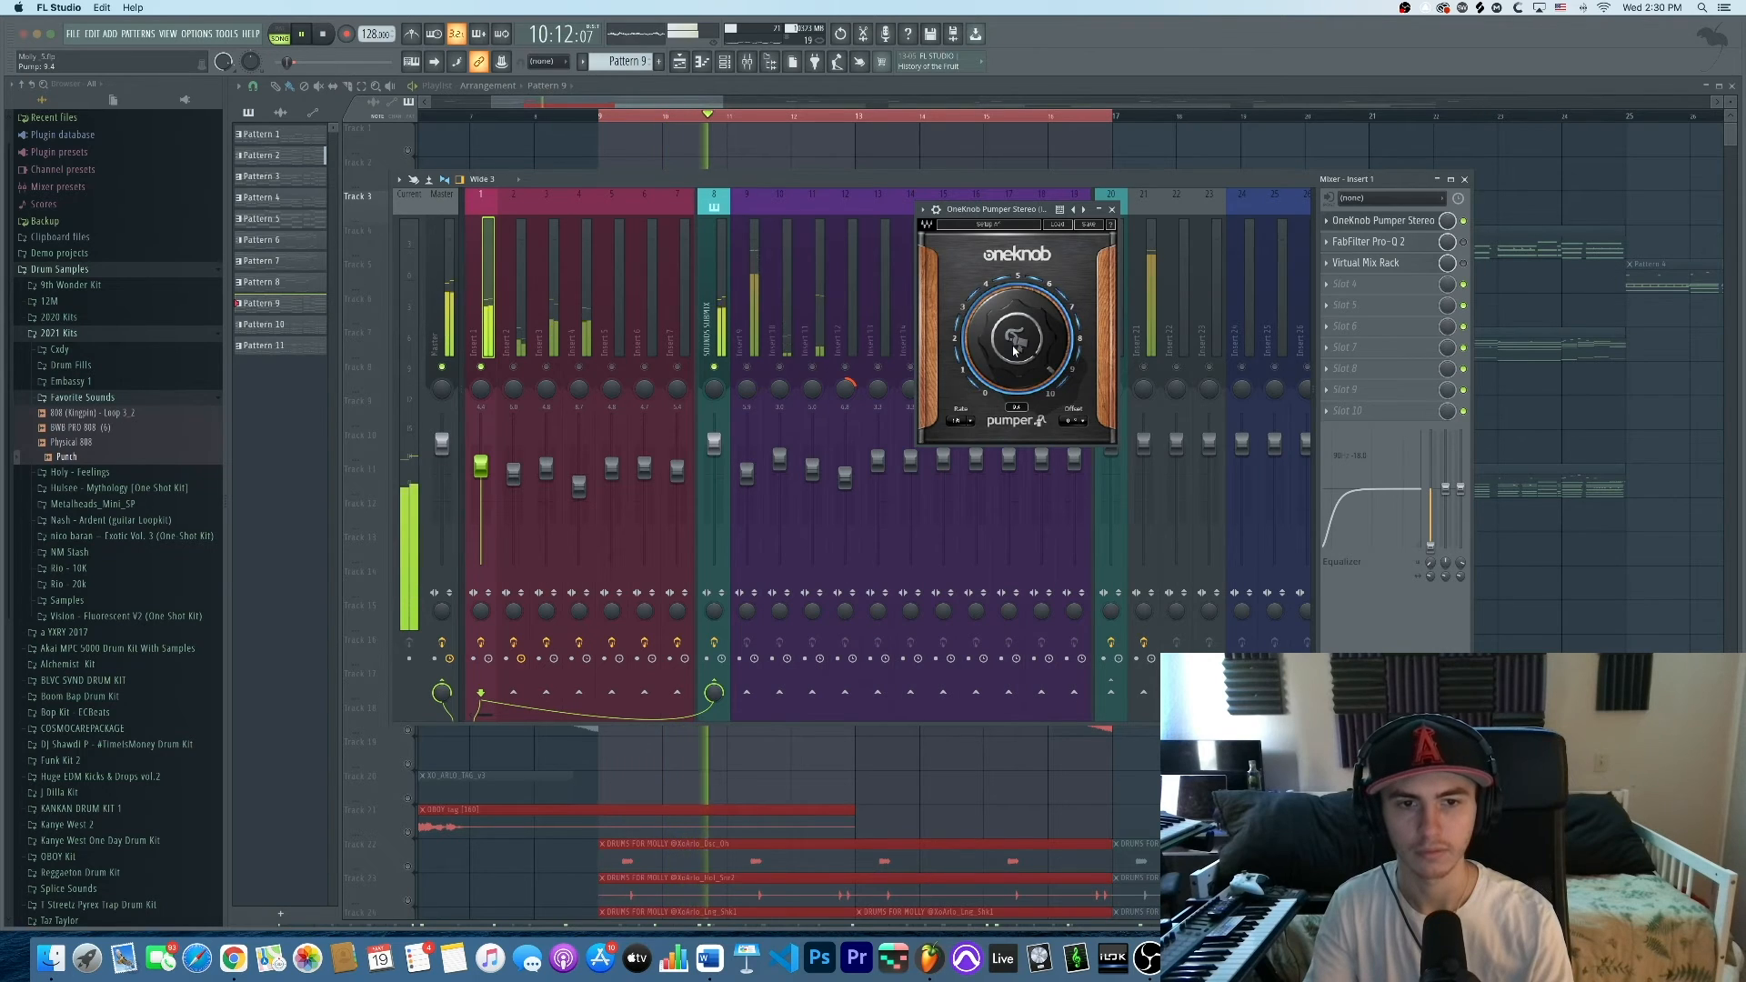
scroll(1015, 351, down, 2)
key(space)
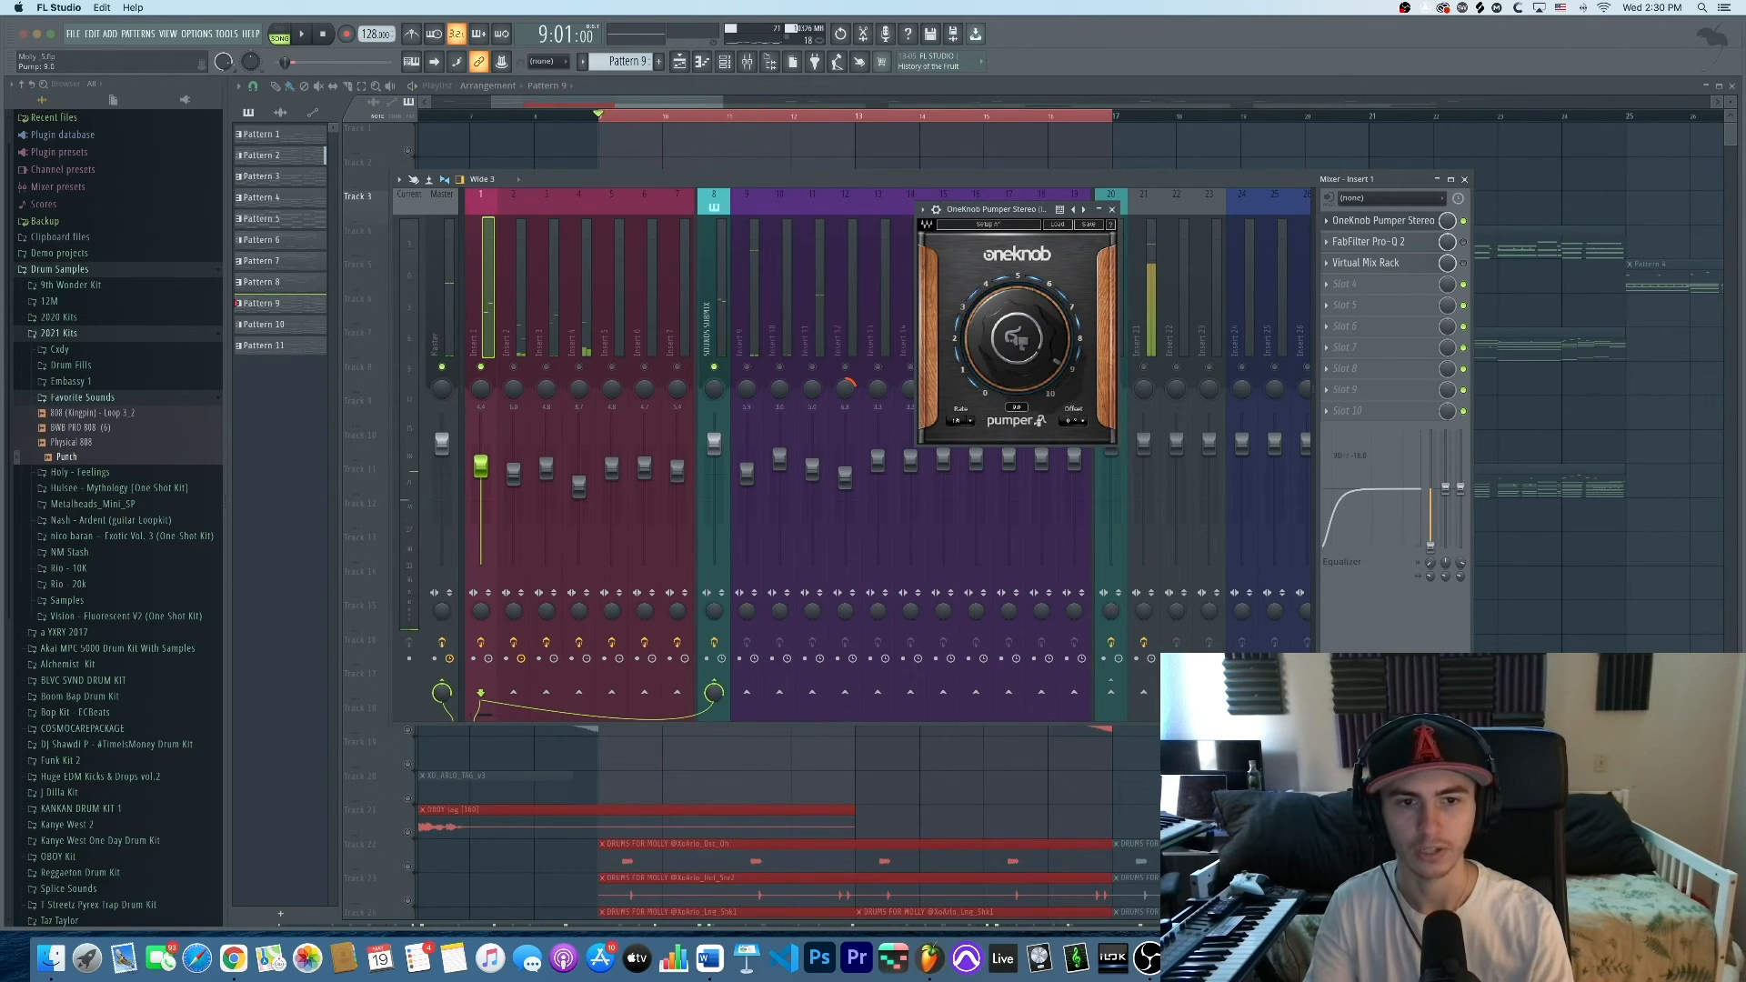
scroll(1015, 351, down, 5)
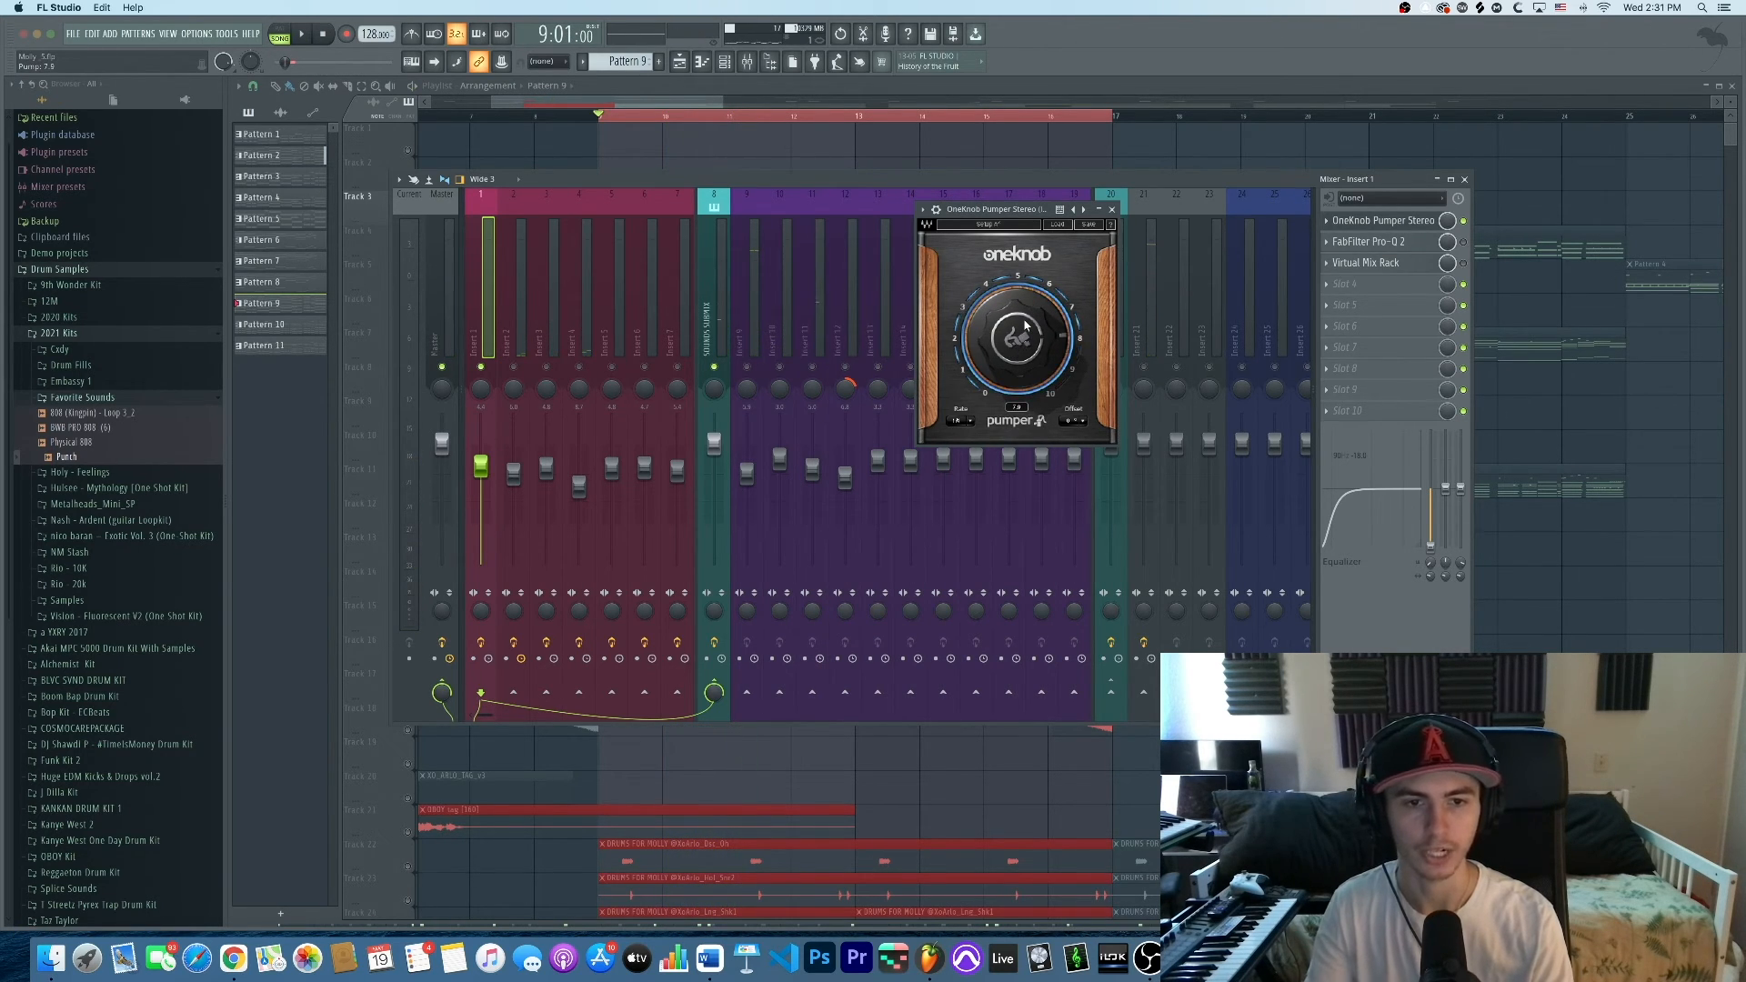
key(space)
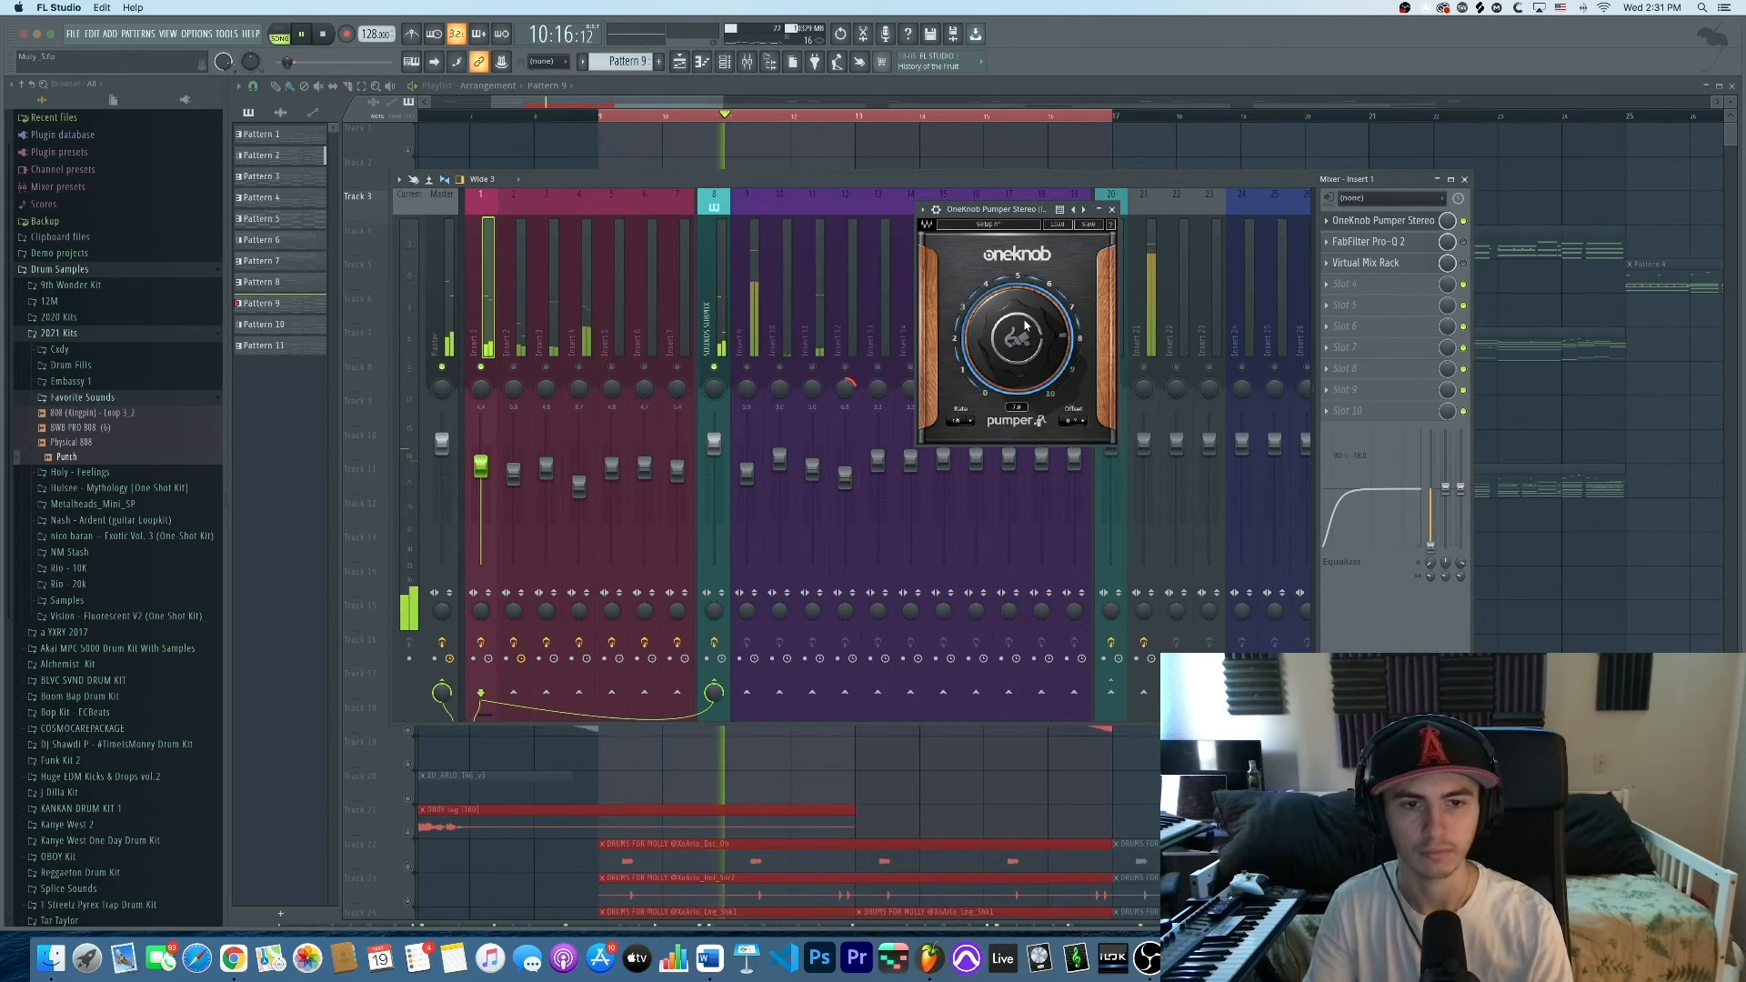
key(space)
scroll(1024, 325, down, 12)
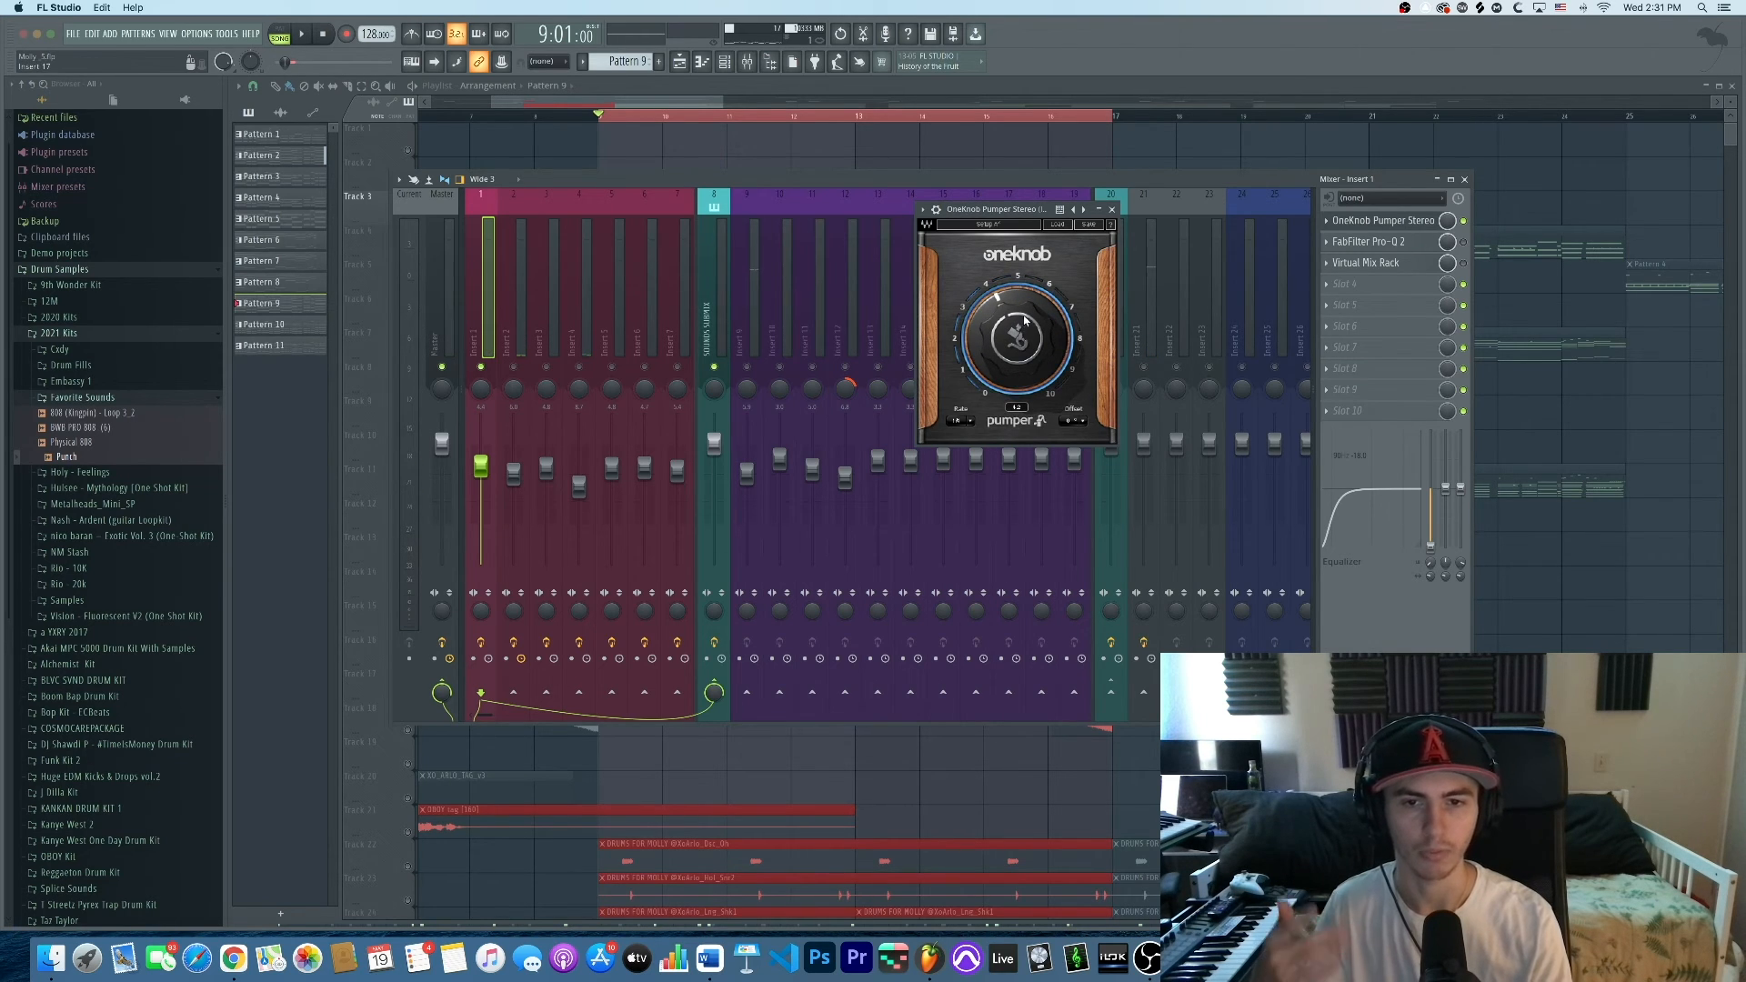
click(1114, 210)
click(1342, 242)
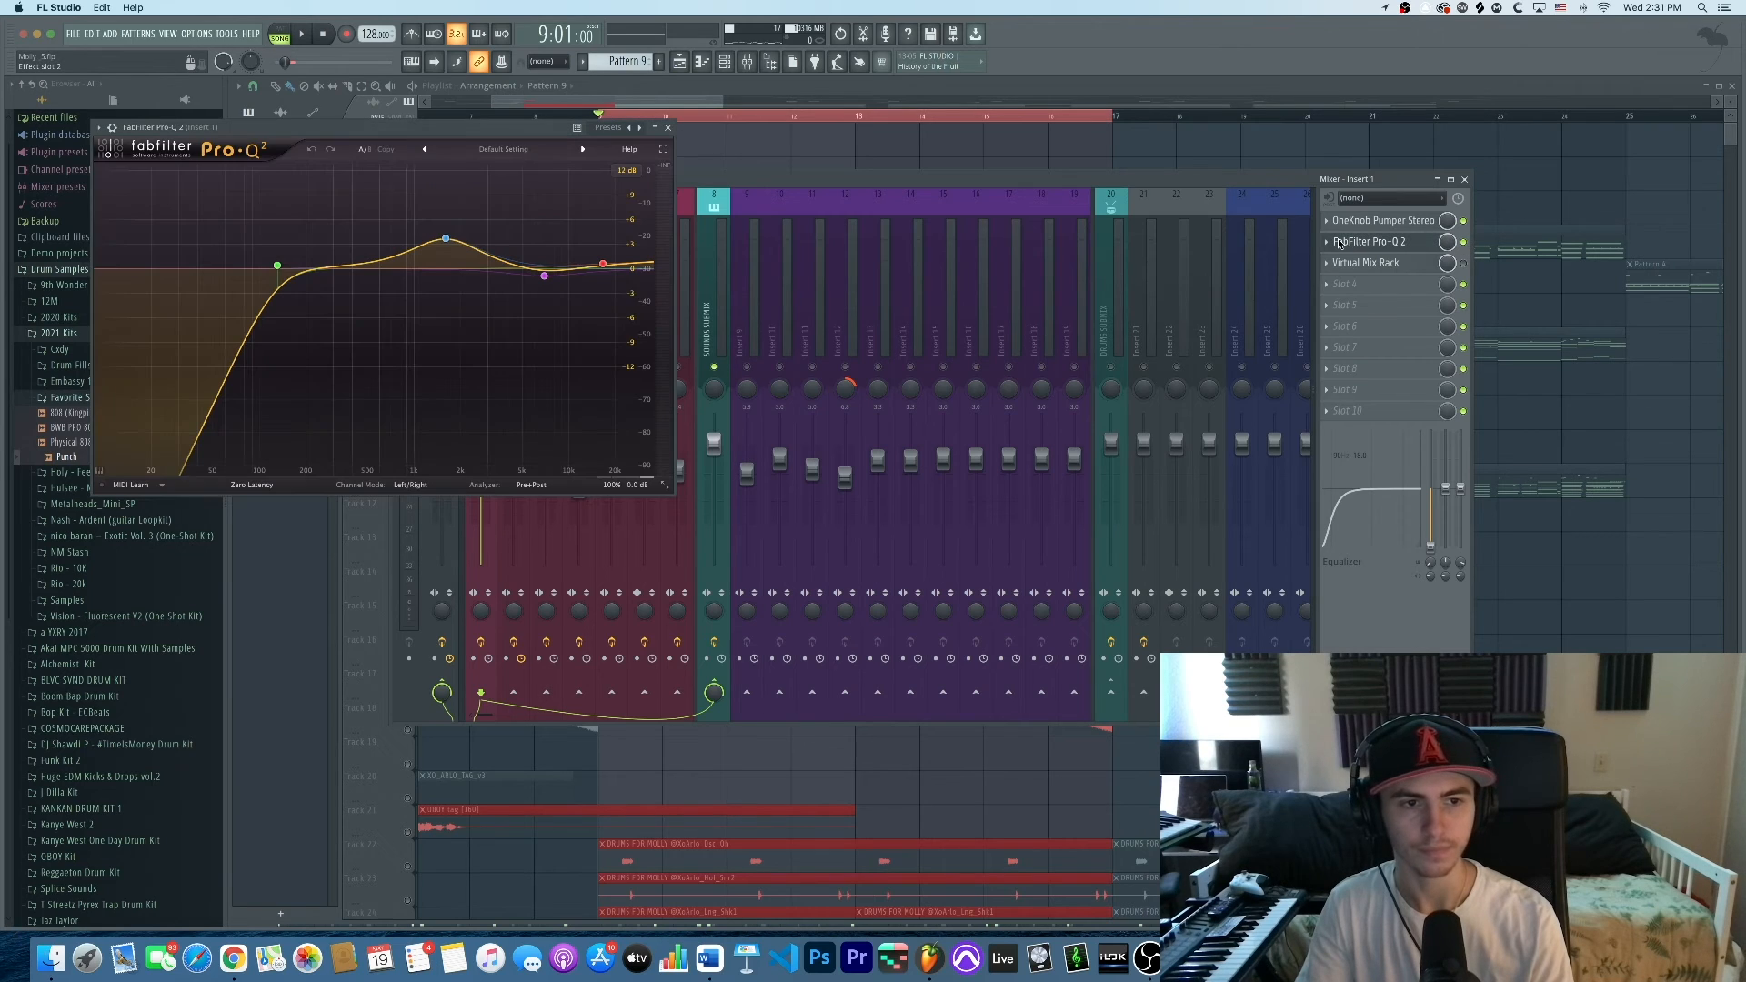
drag(430, 128, 625, 143)
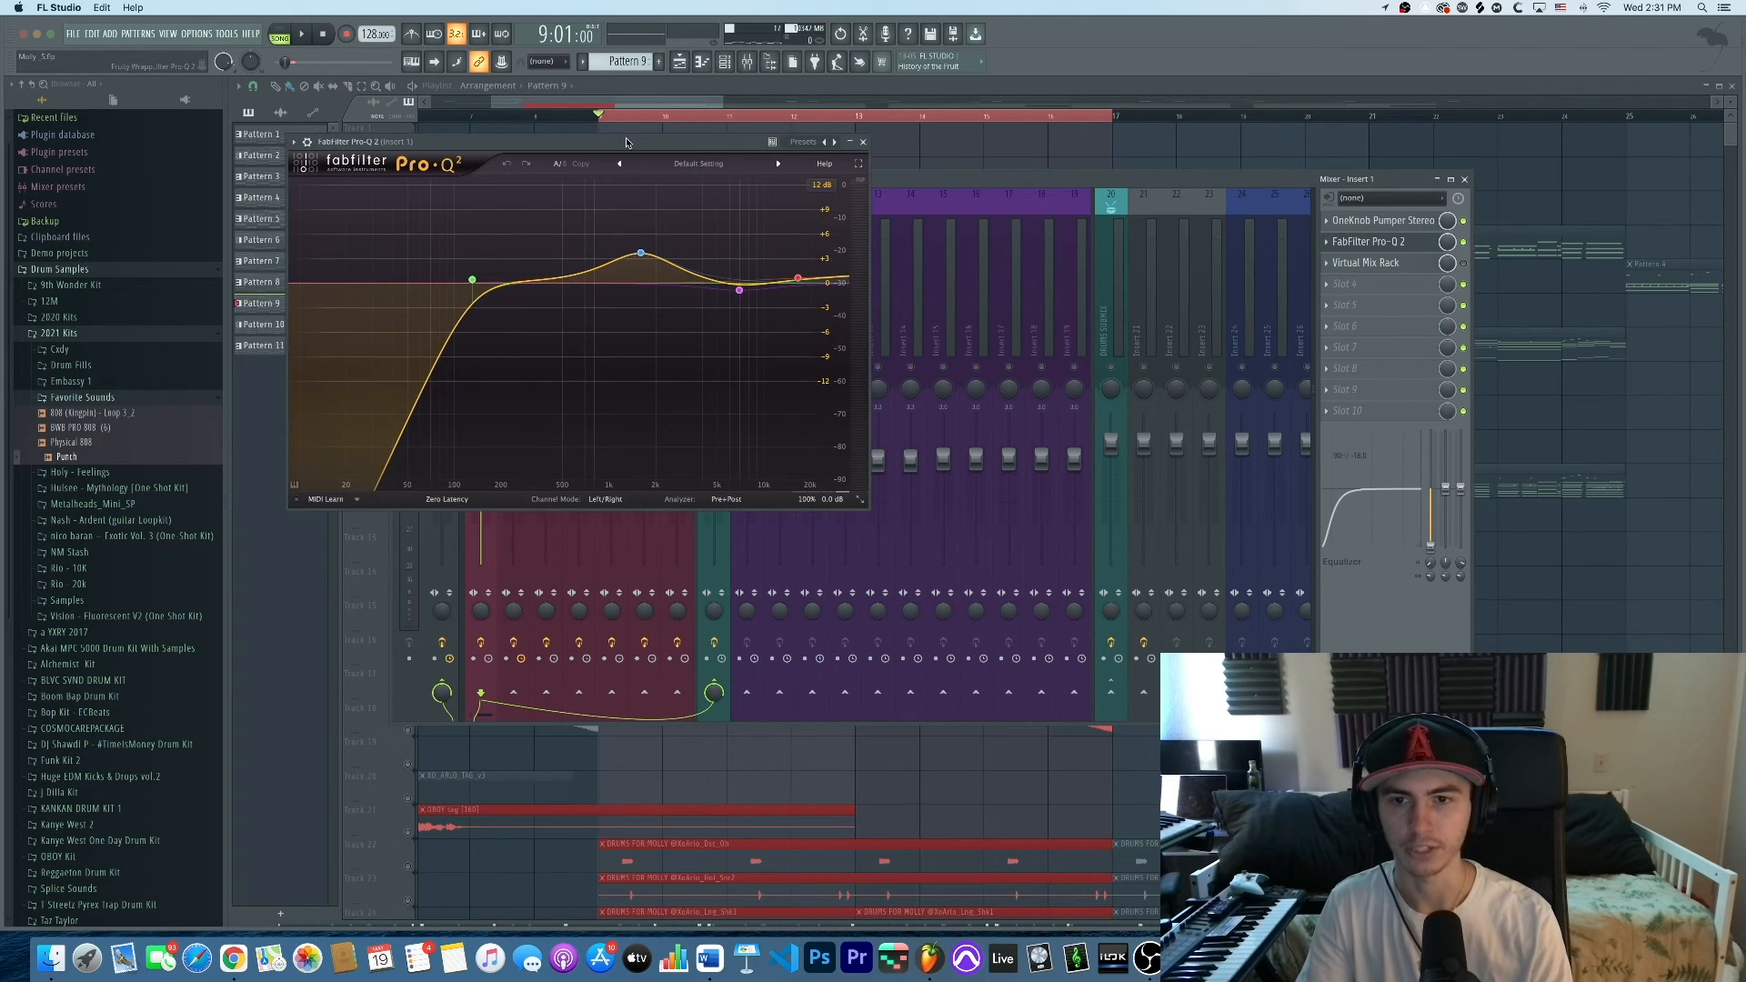
double_click(472, 283)
double_click(473, 283)
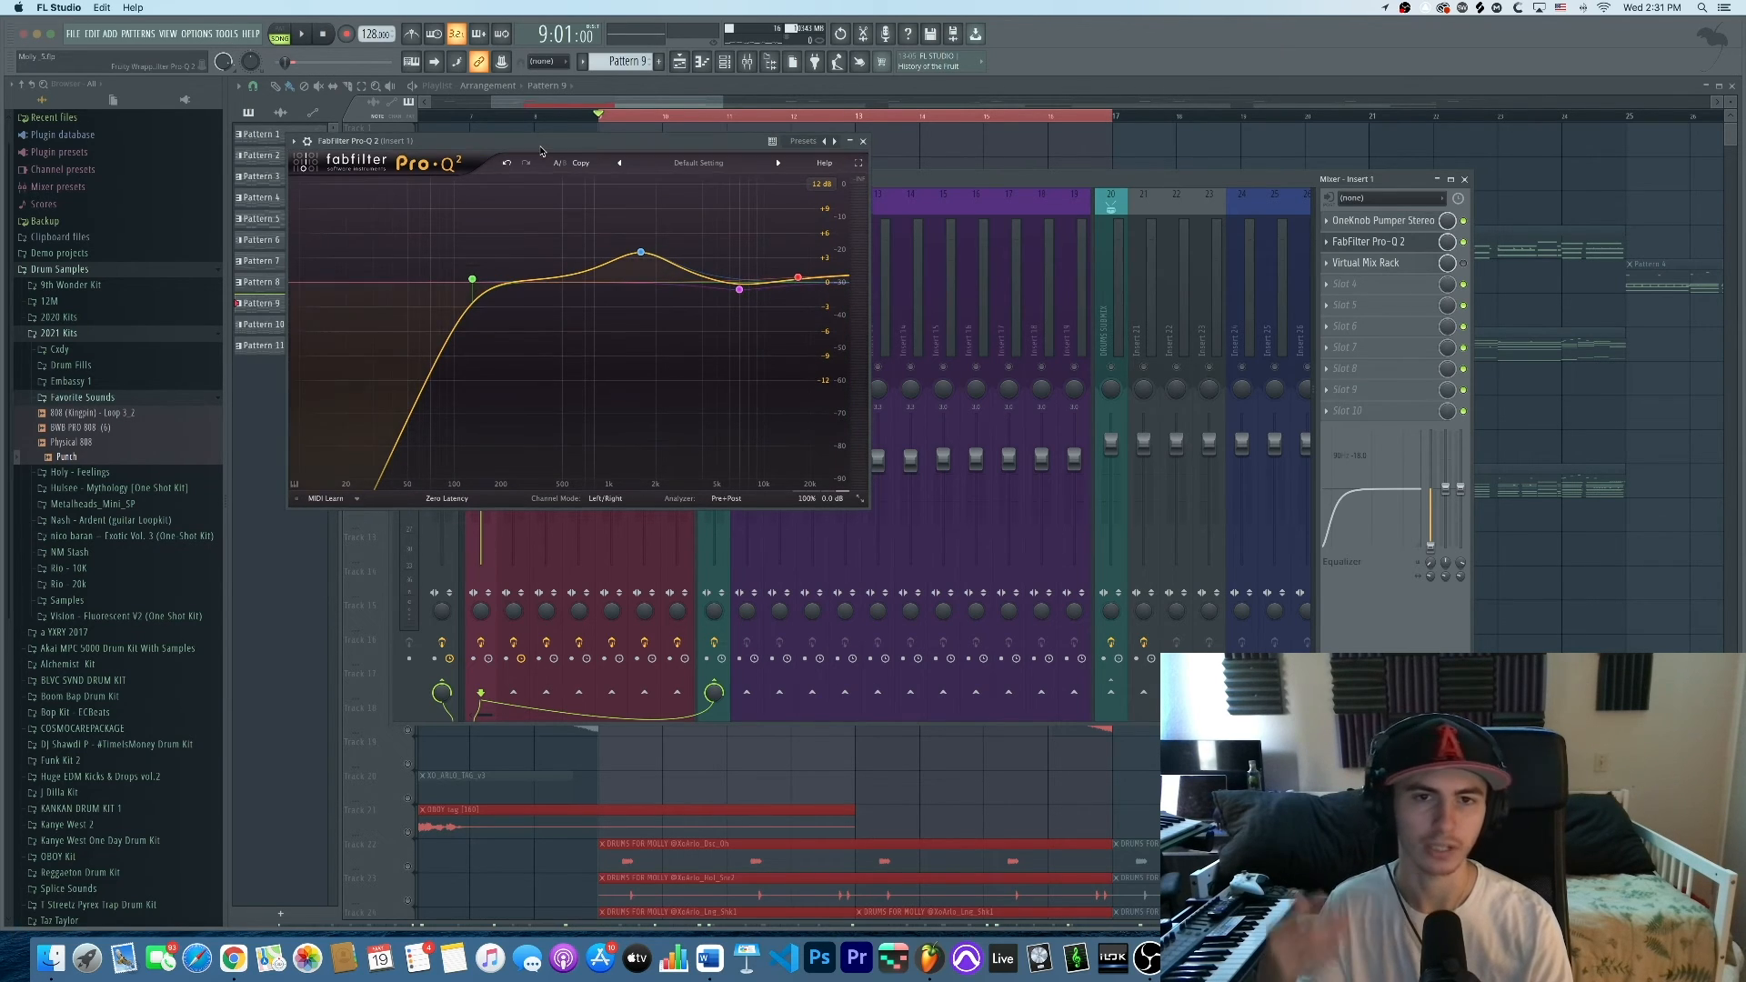
drag(542, 150, 650, 146)
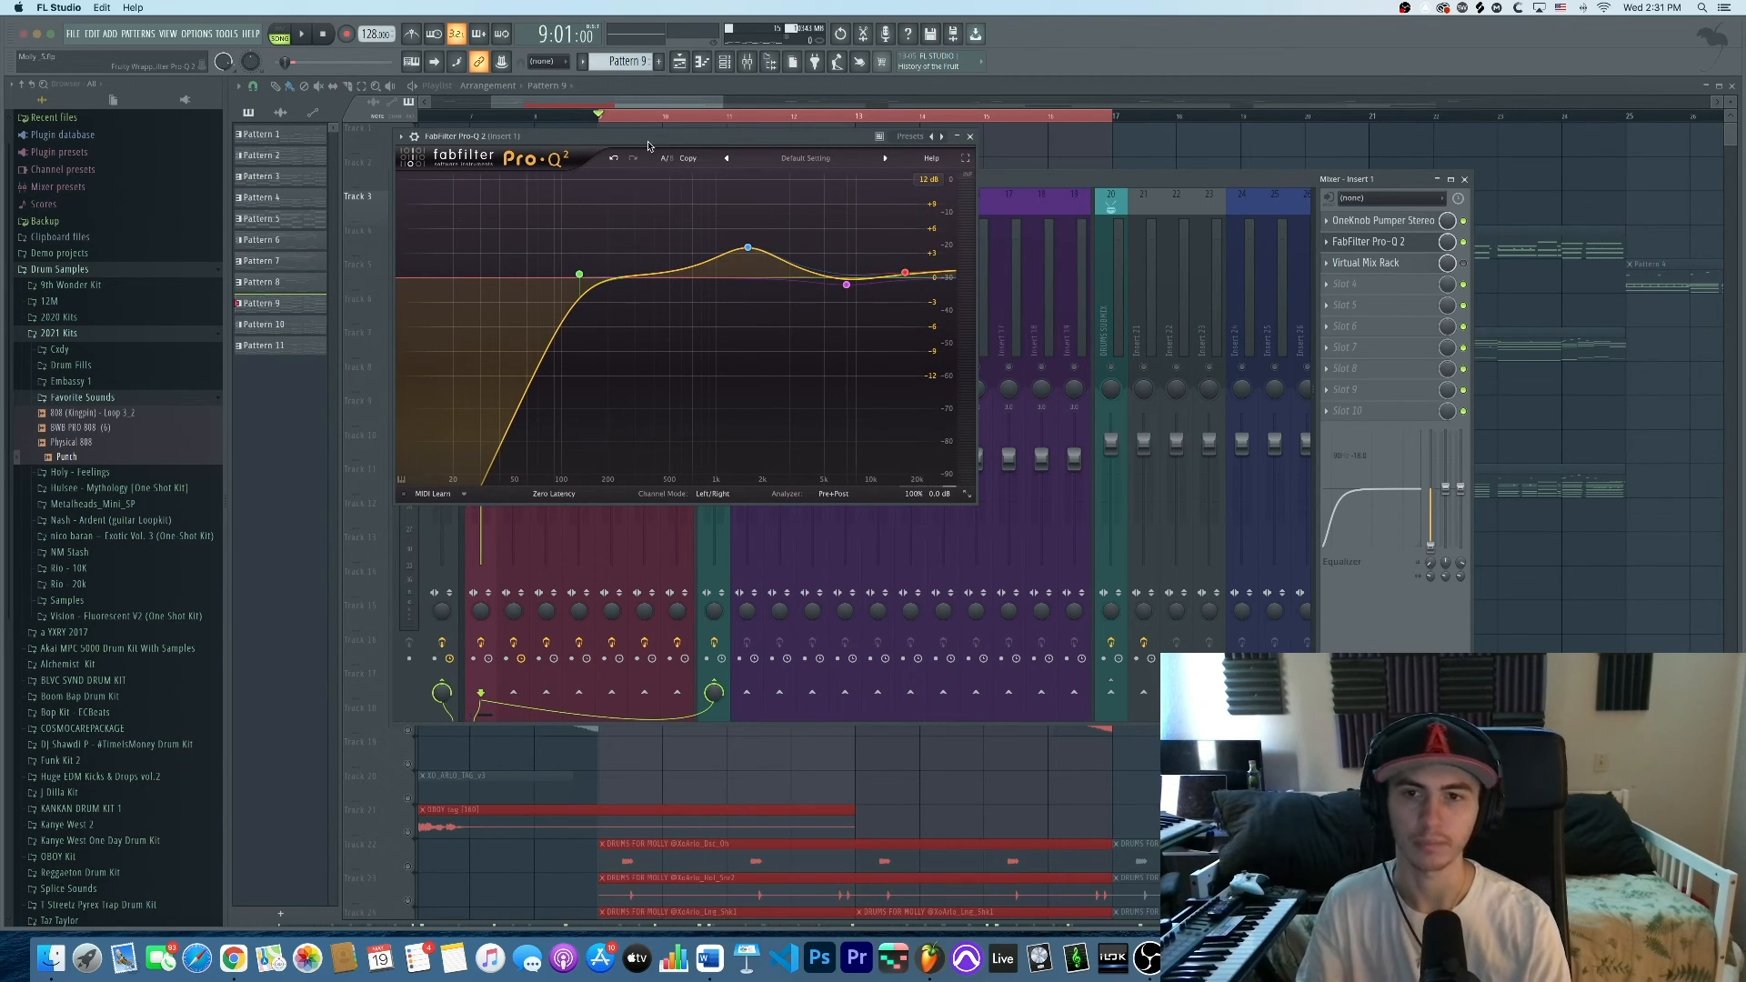
drag(649, 145, 996, 147)
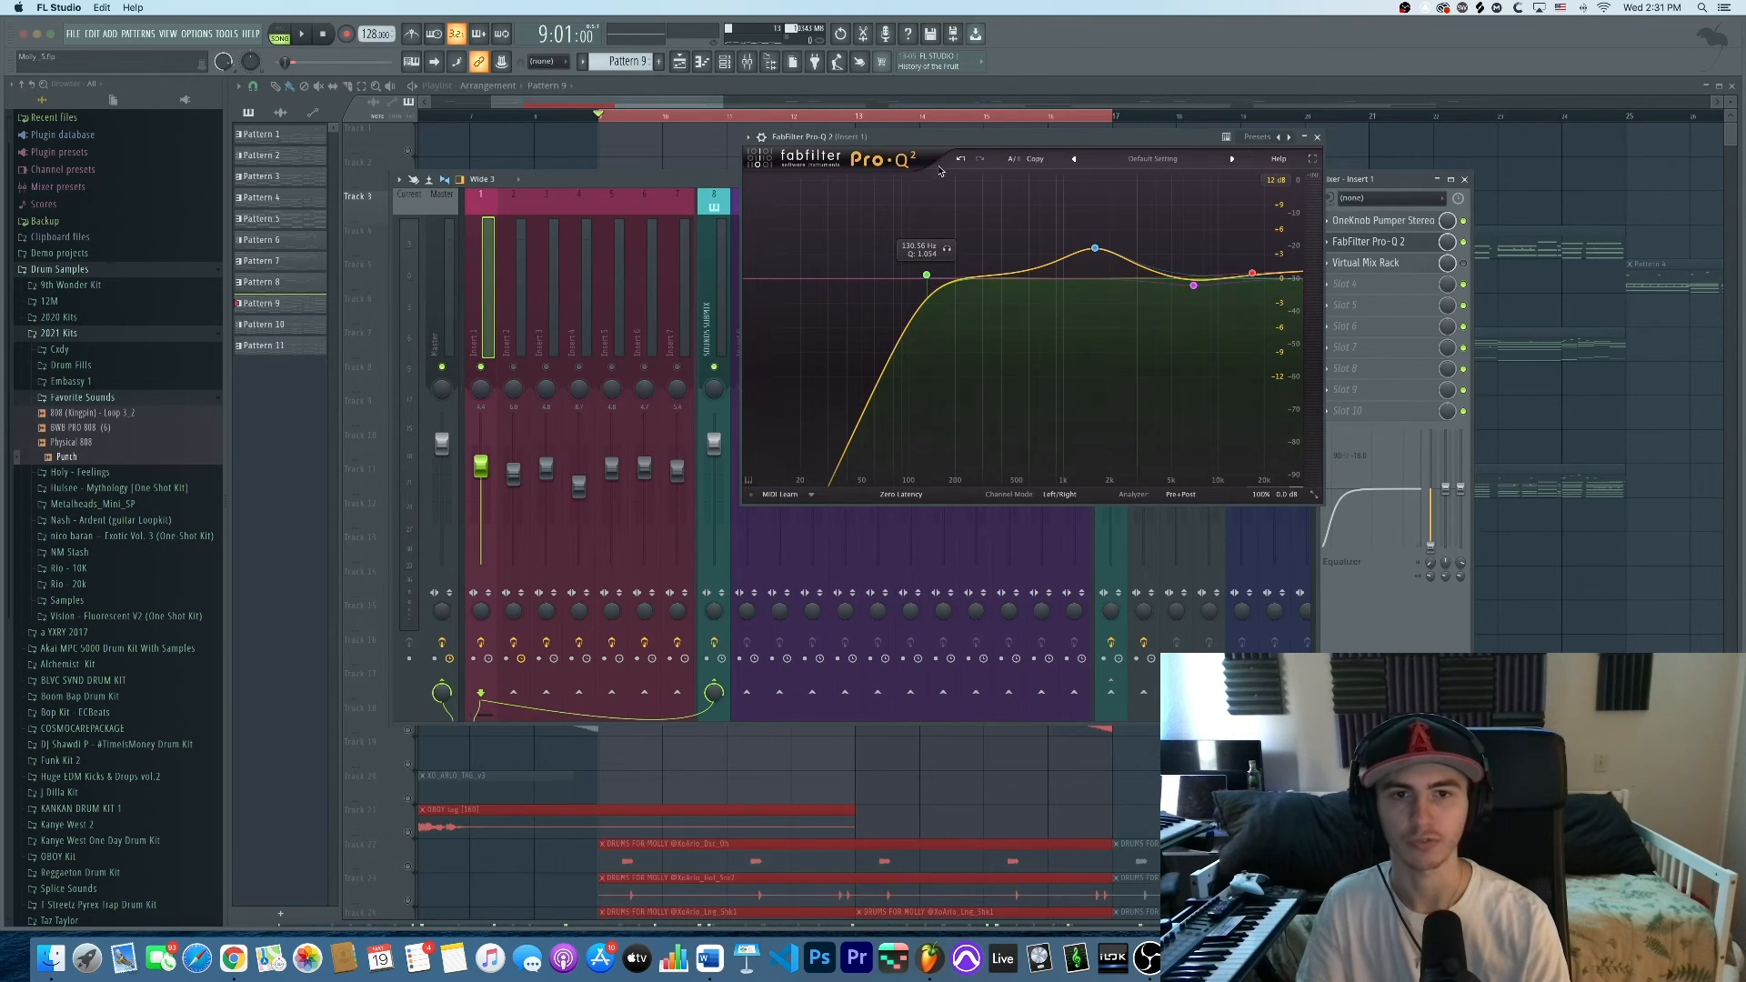
key(space)
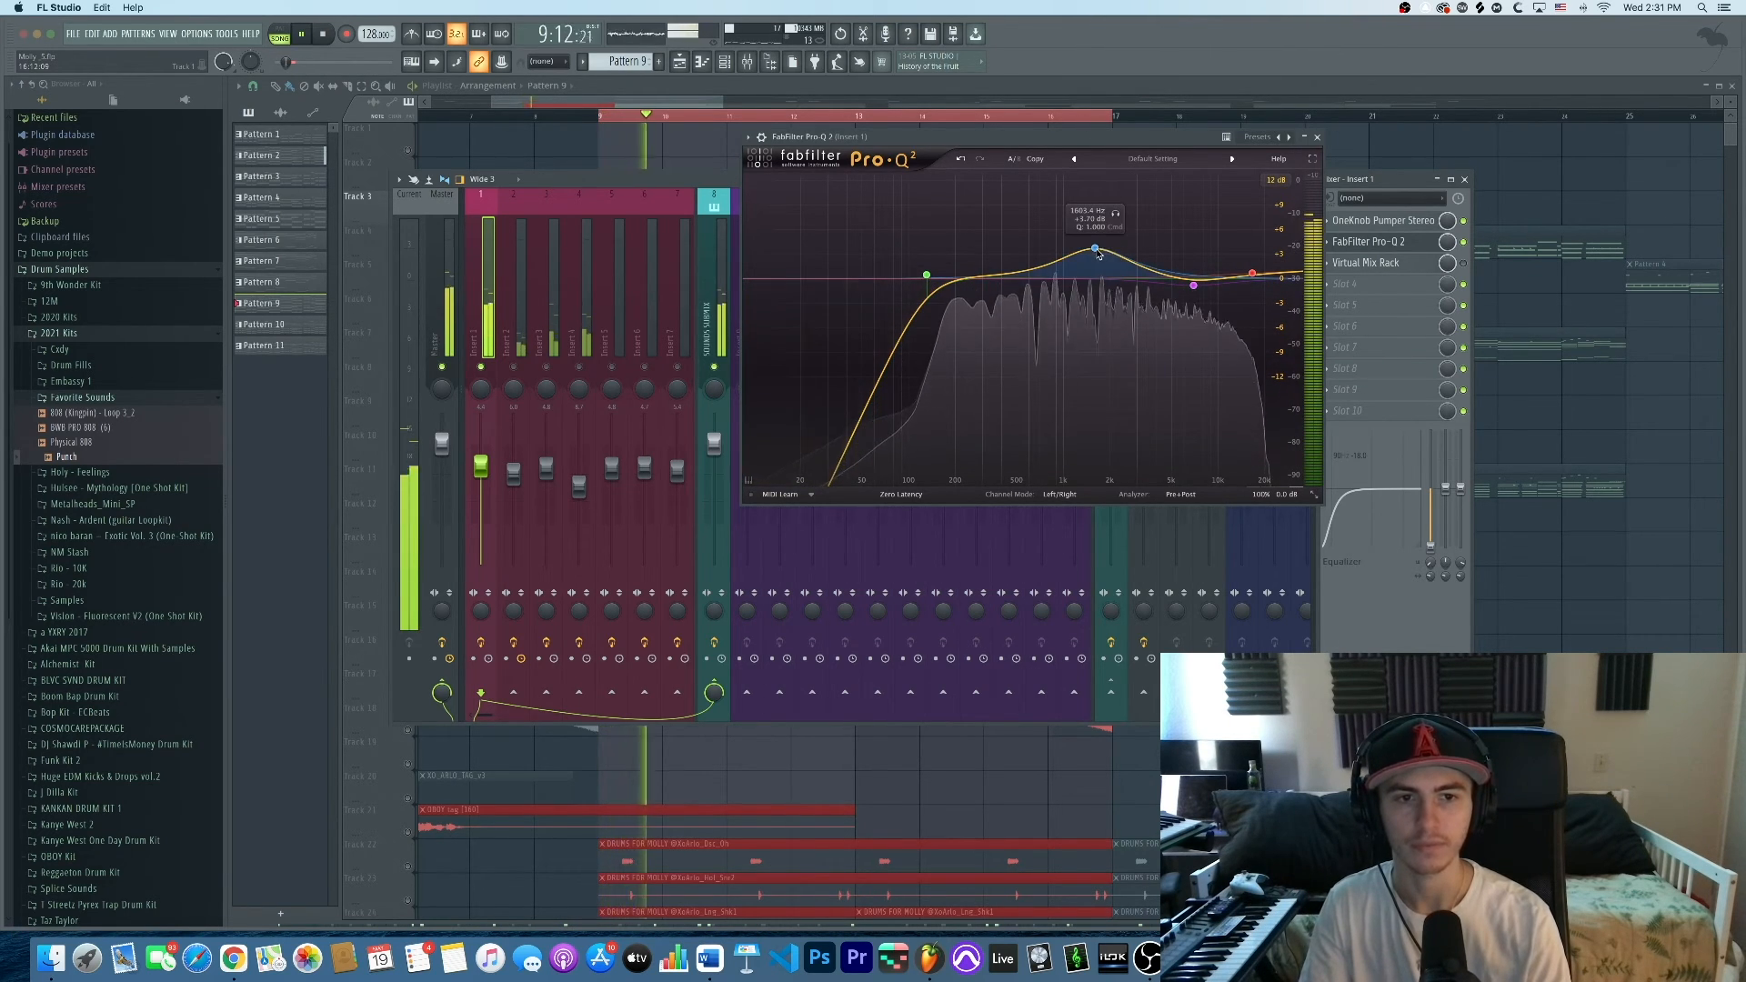
key(space)
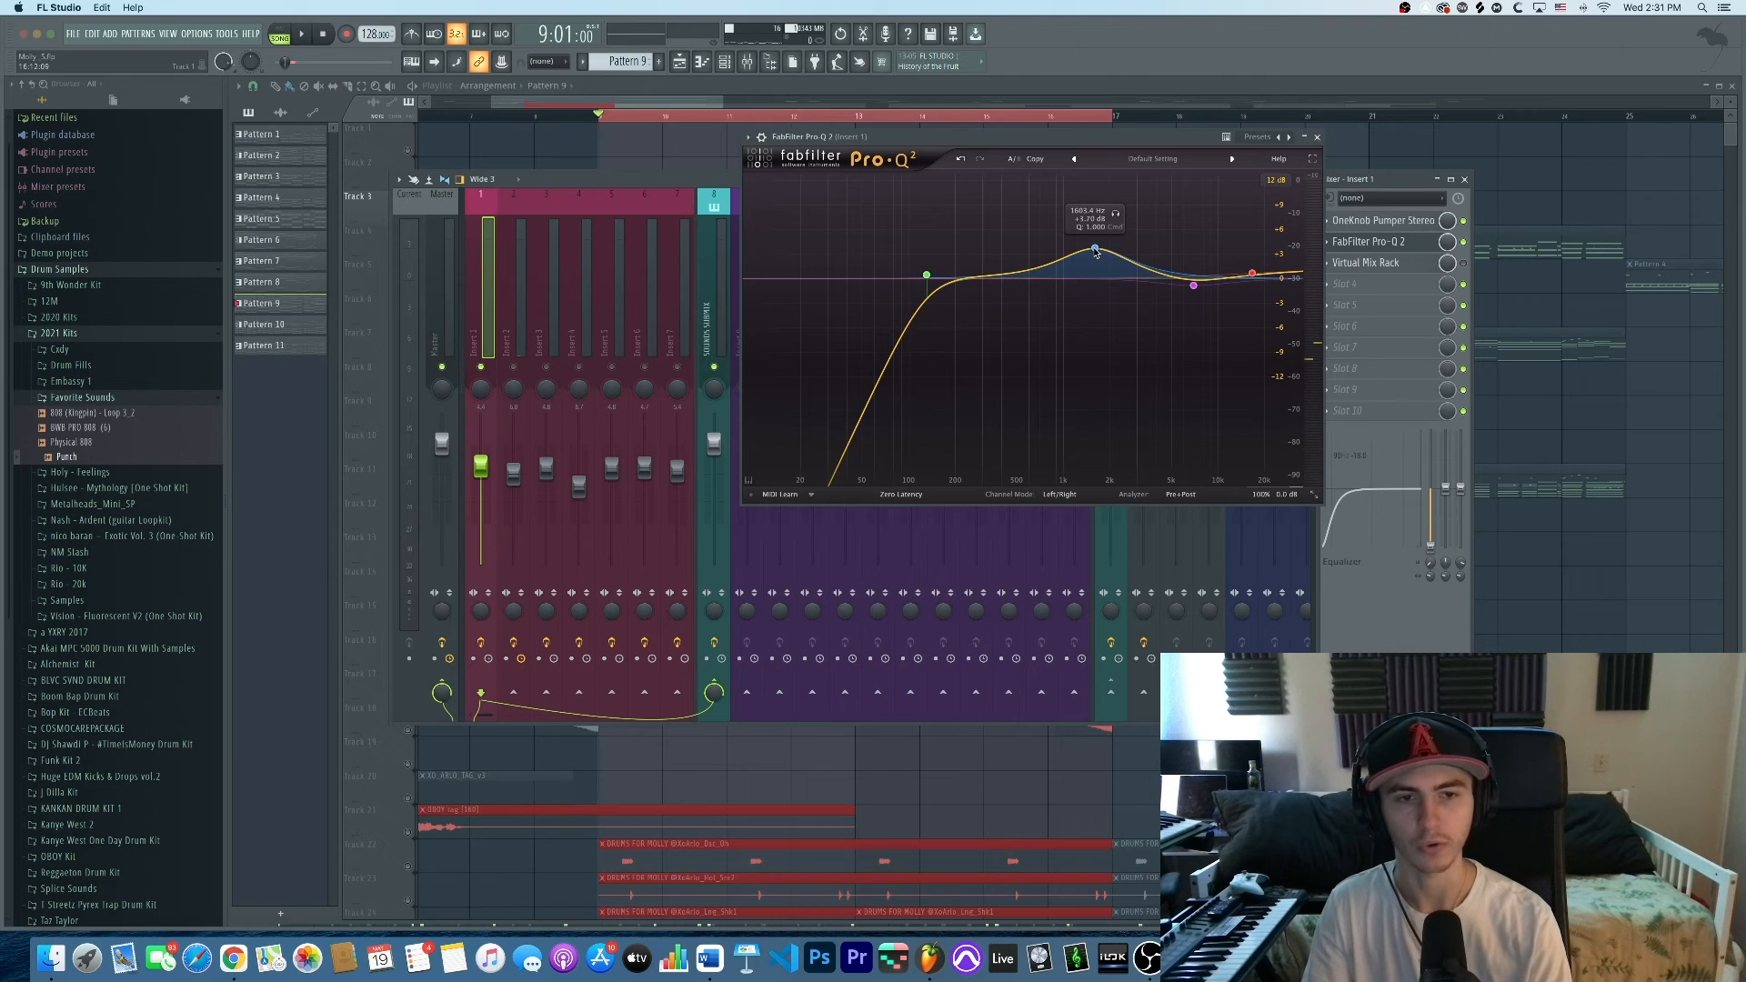
double_click(1096, 250)
key(space)
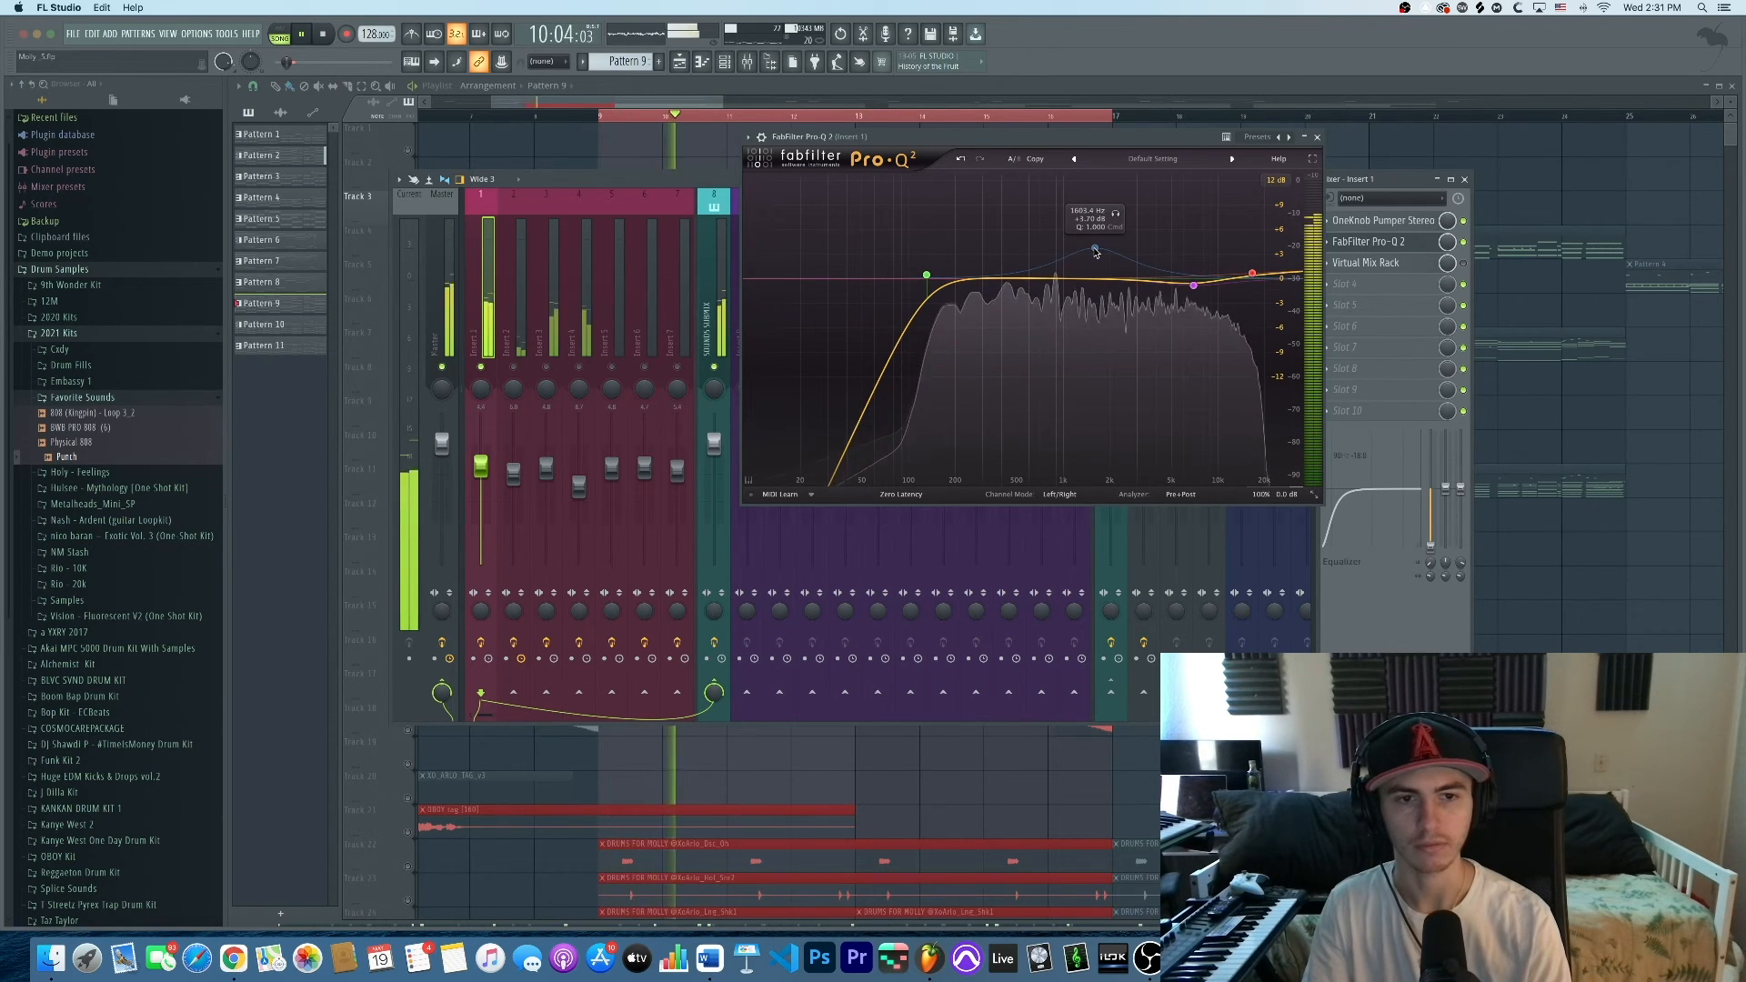
double_click(1095, 250)
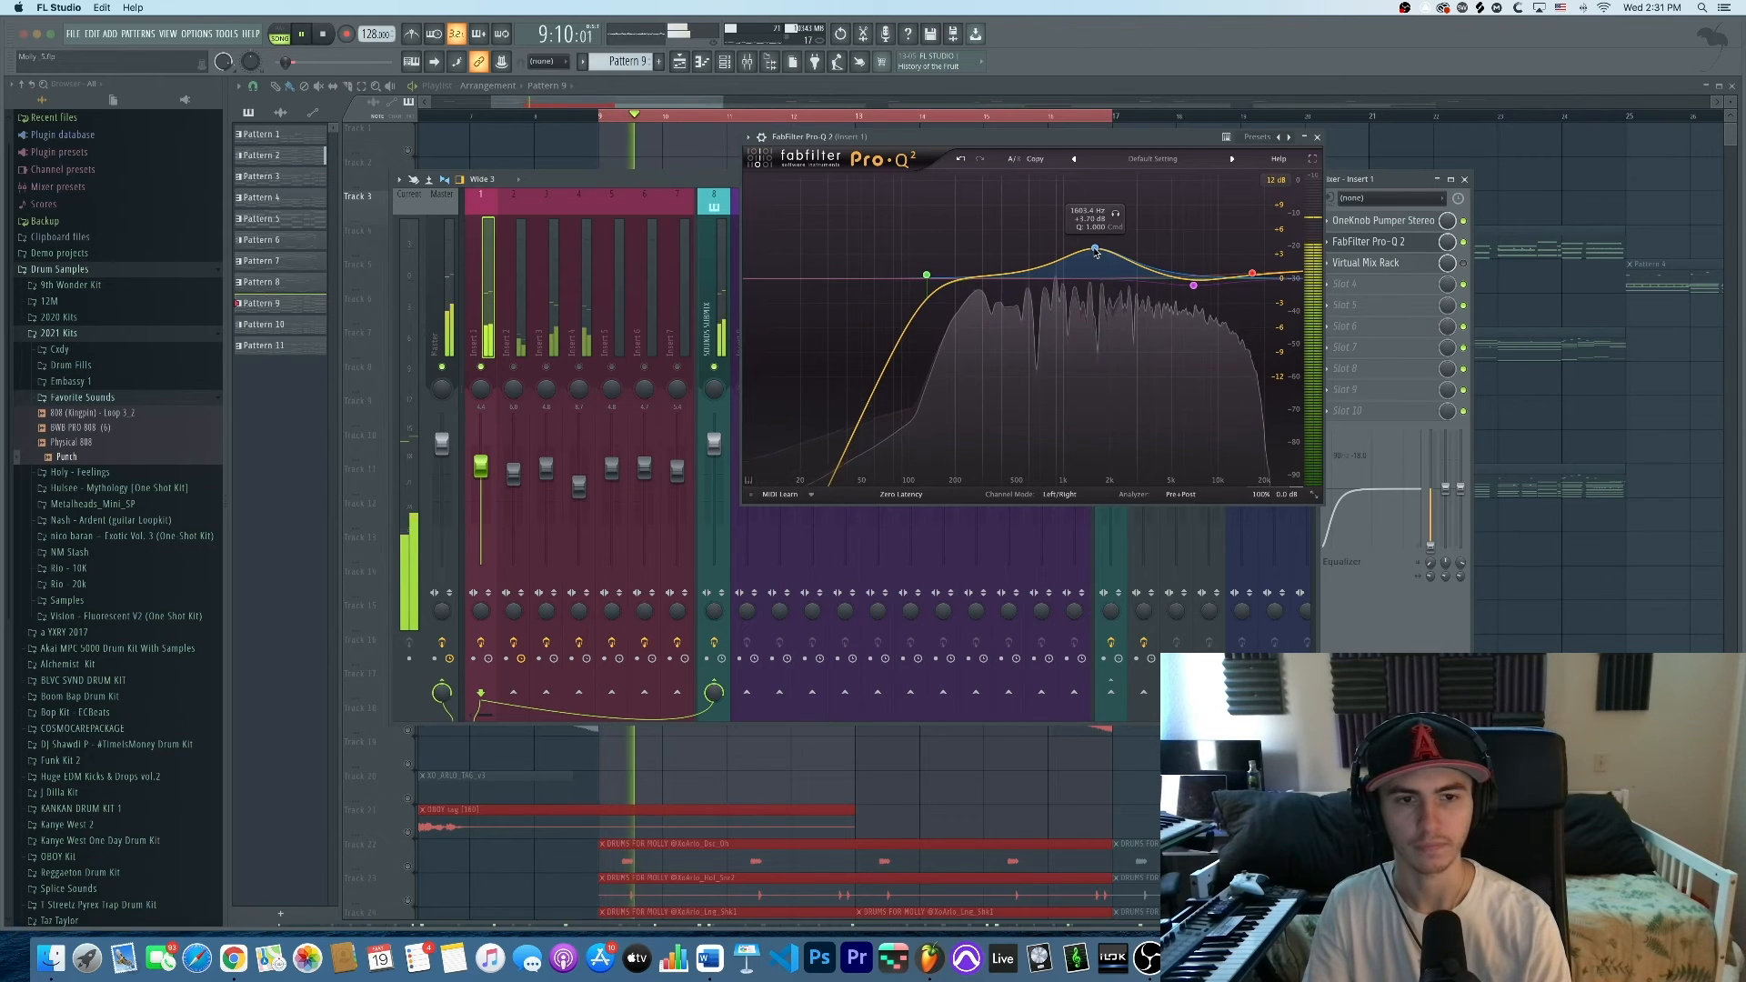
key(space)
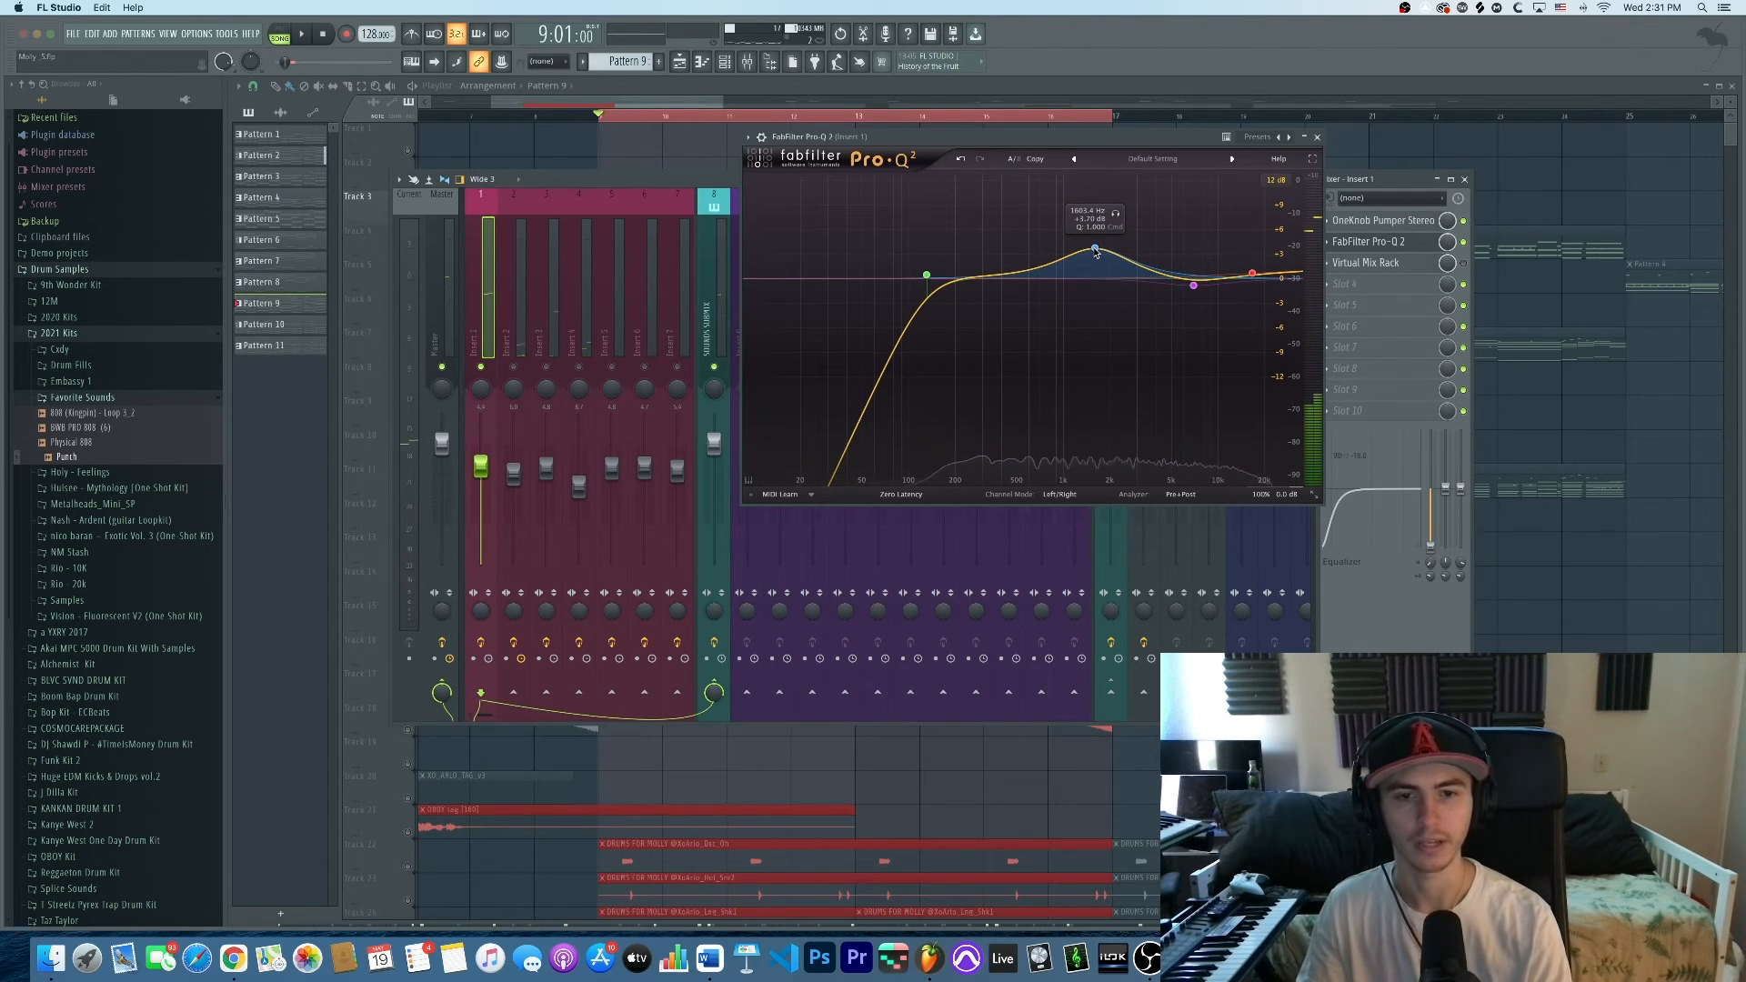
click(1317, 138)
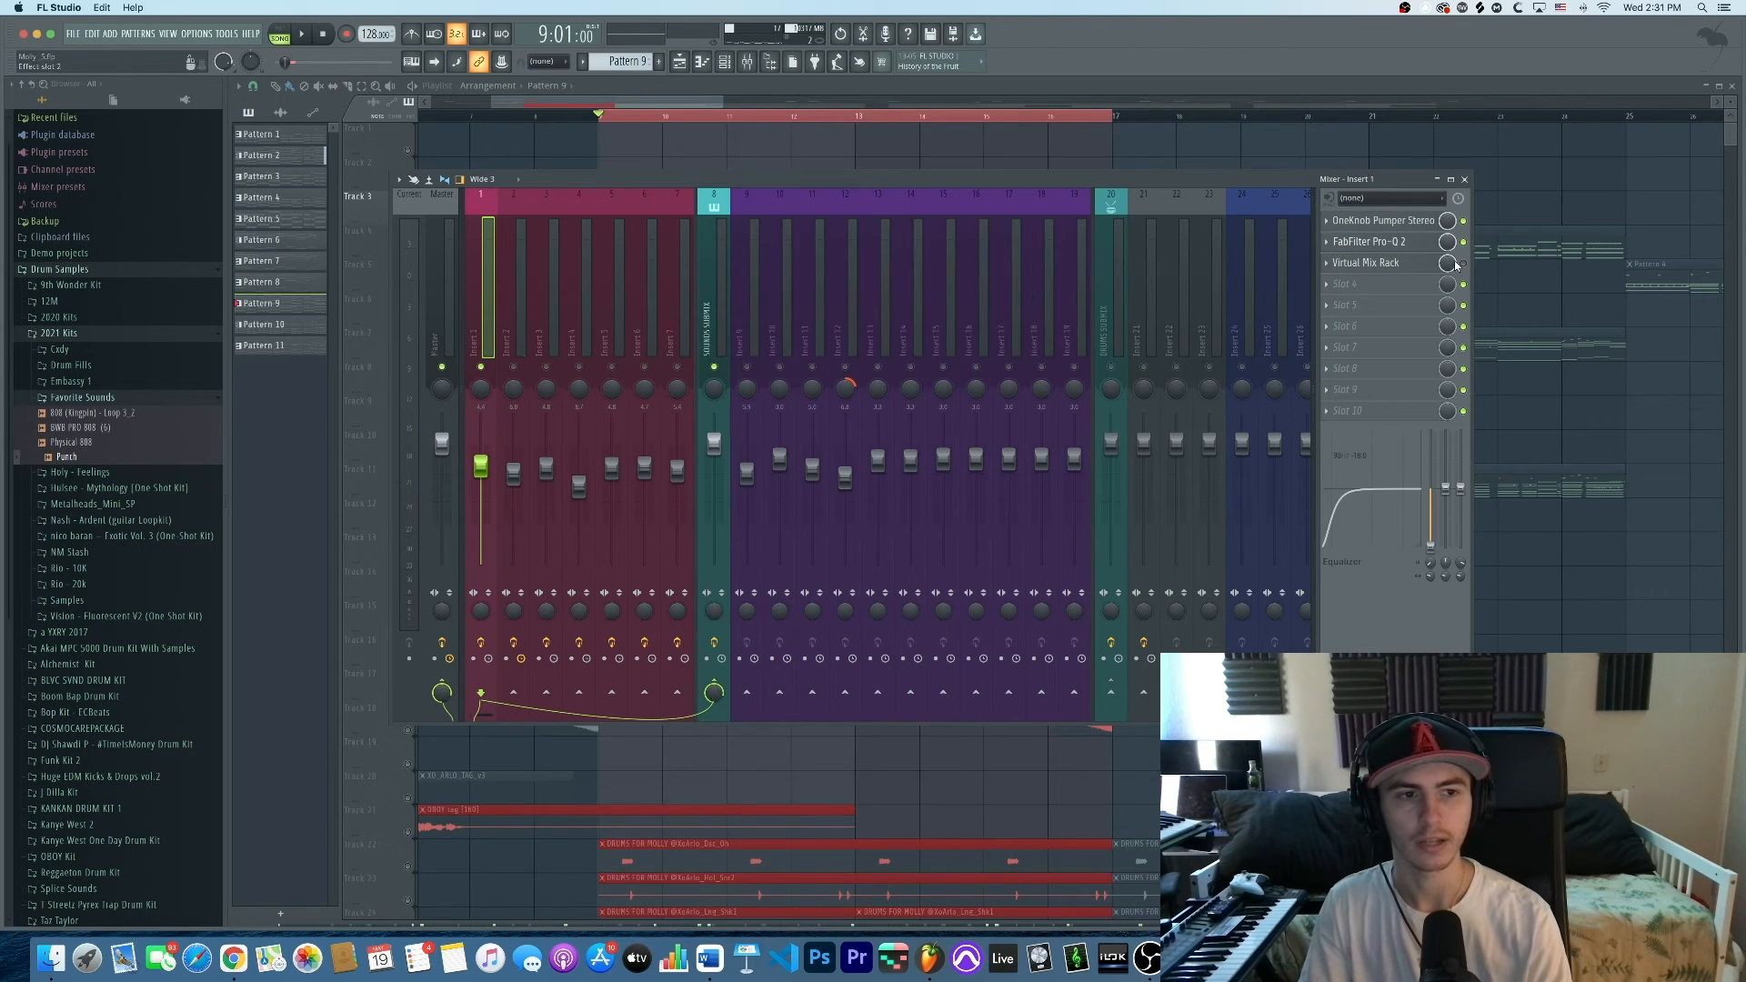
Open Insert 1's Virtual Mix Rack with its LA2A Chain, position it, and audition the beat
click(1369, 263)
drag(1111, 154, 1073, 223)
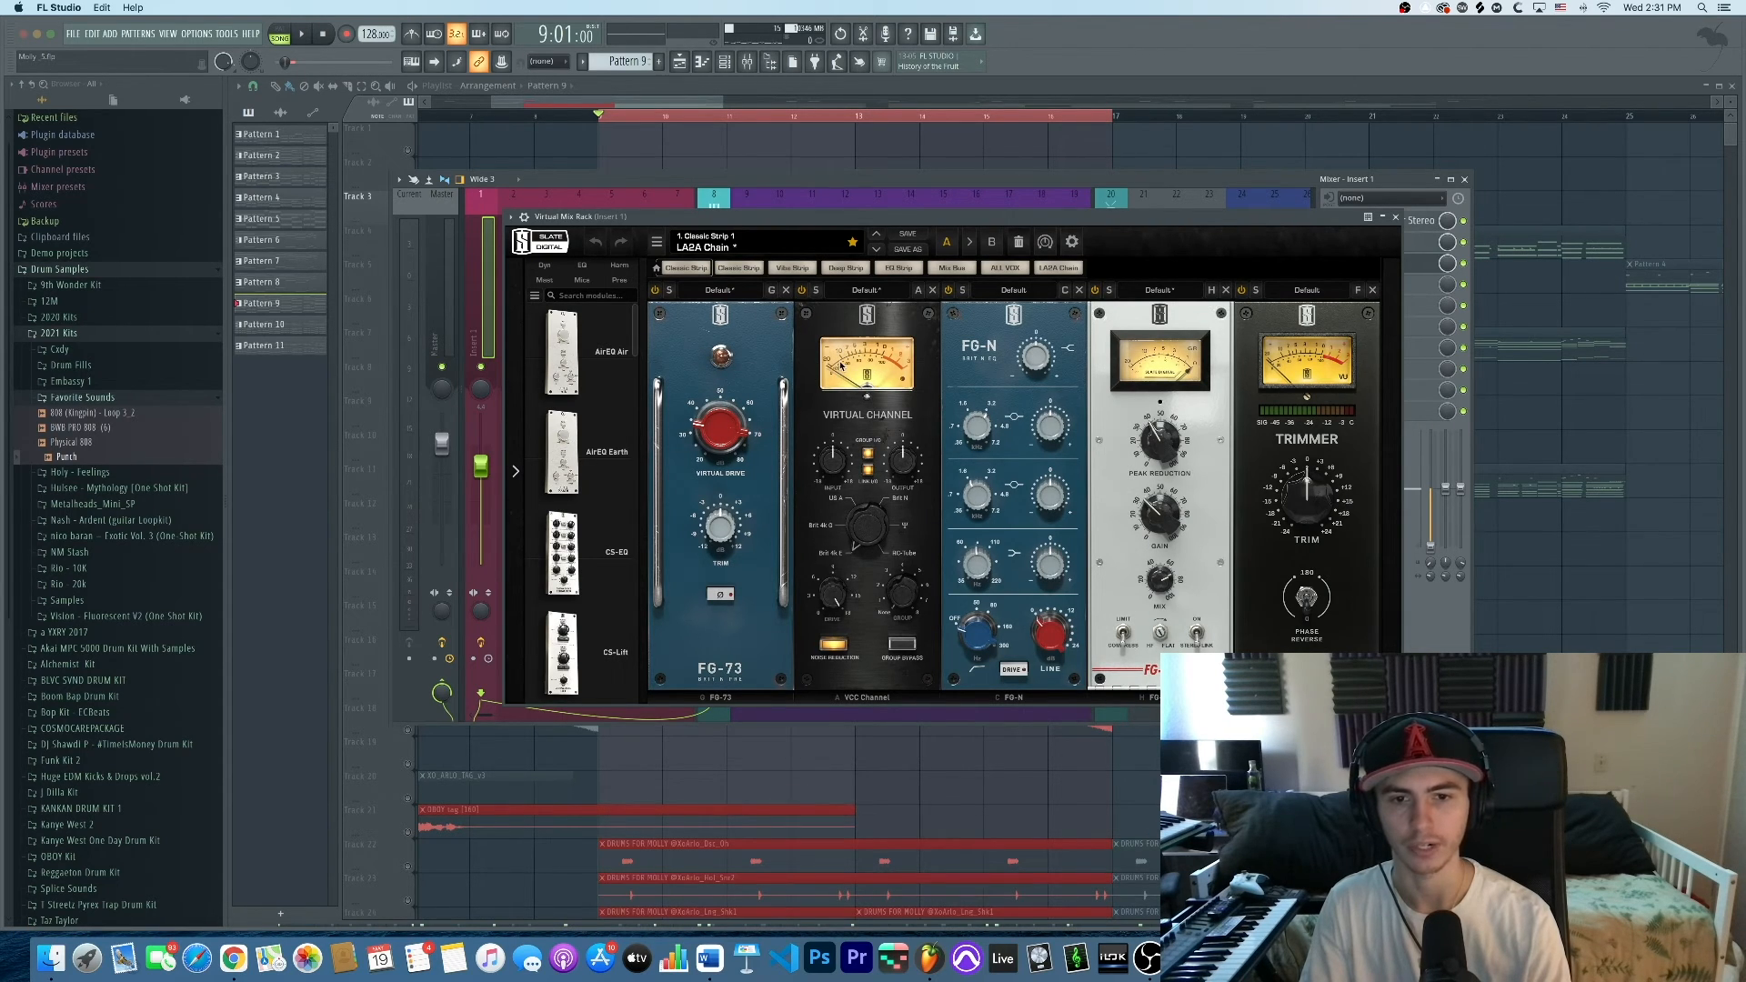
drag(825, 223, 803, 221)
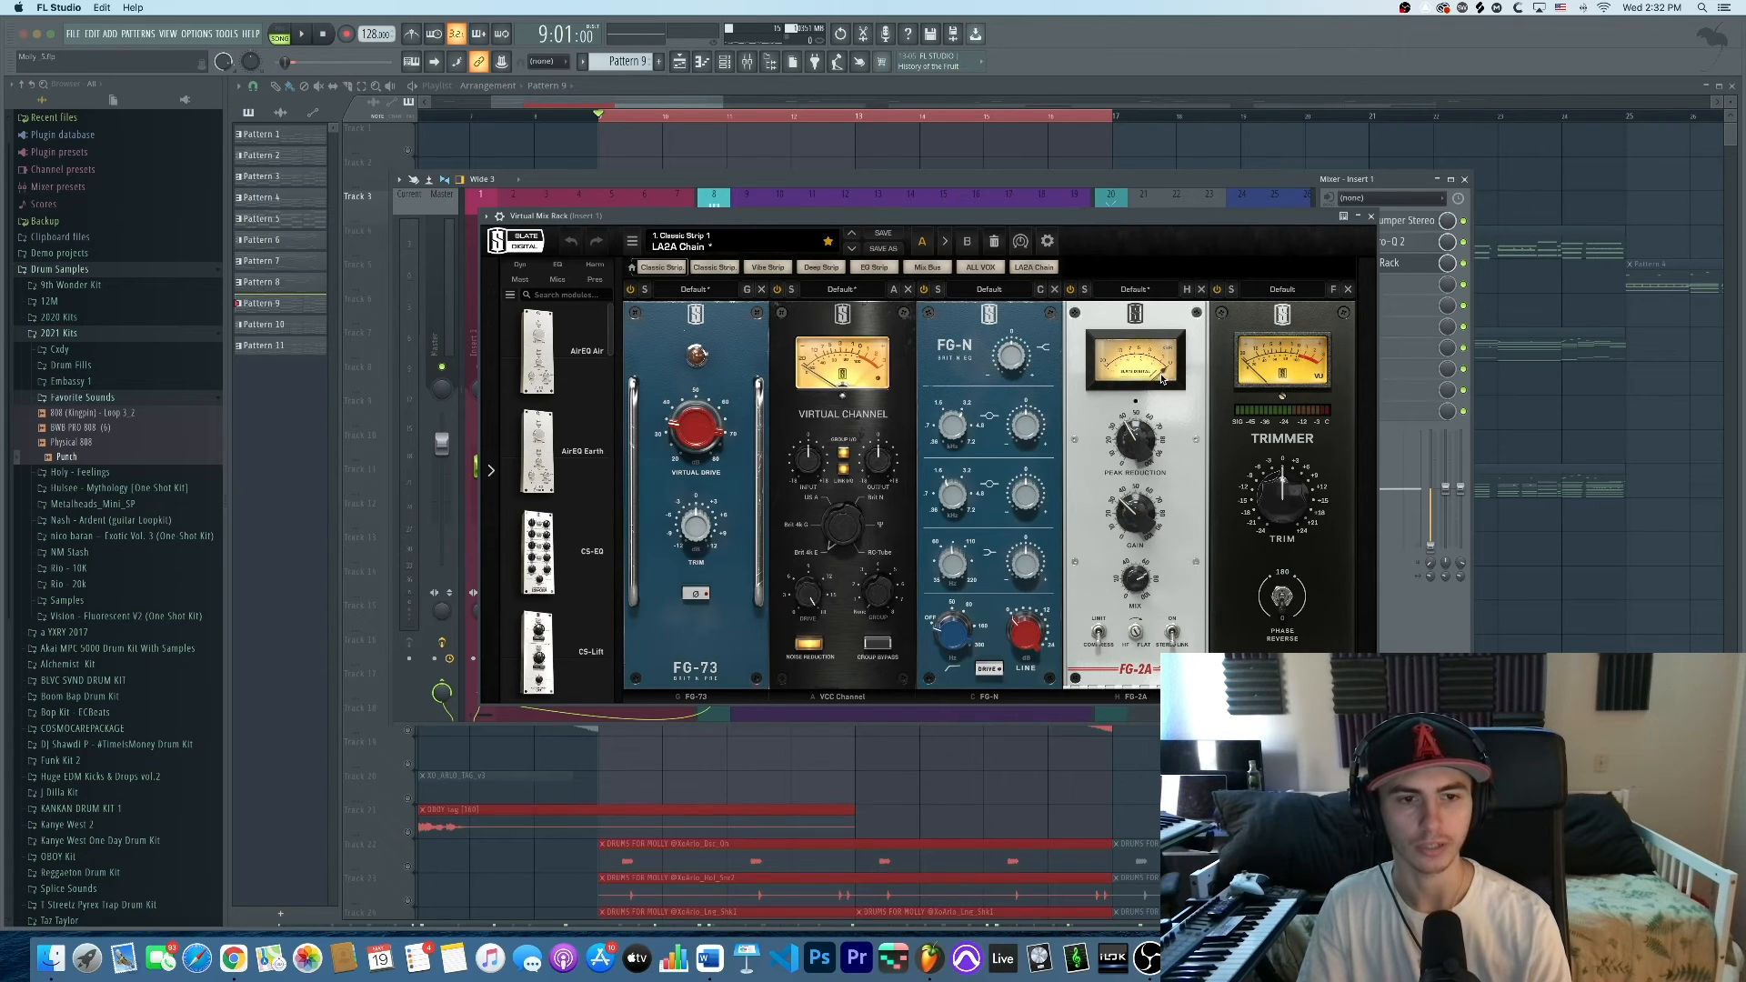
key(space)
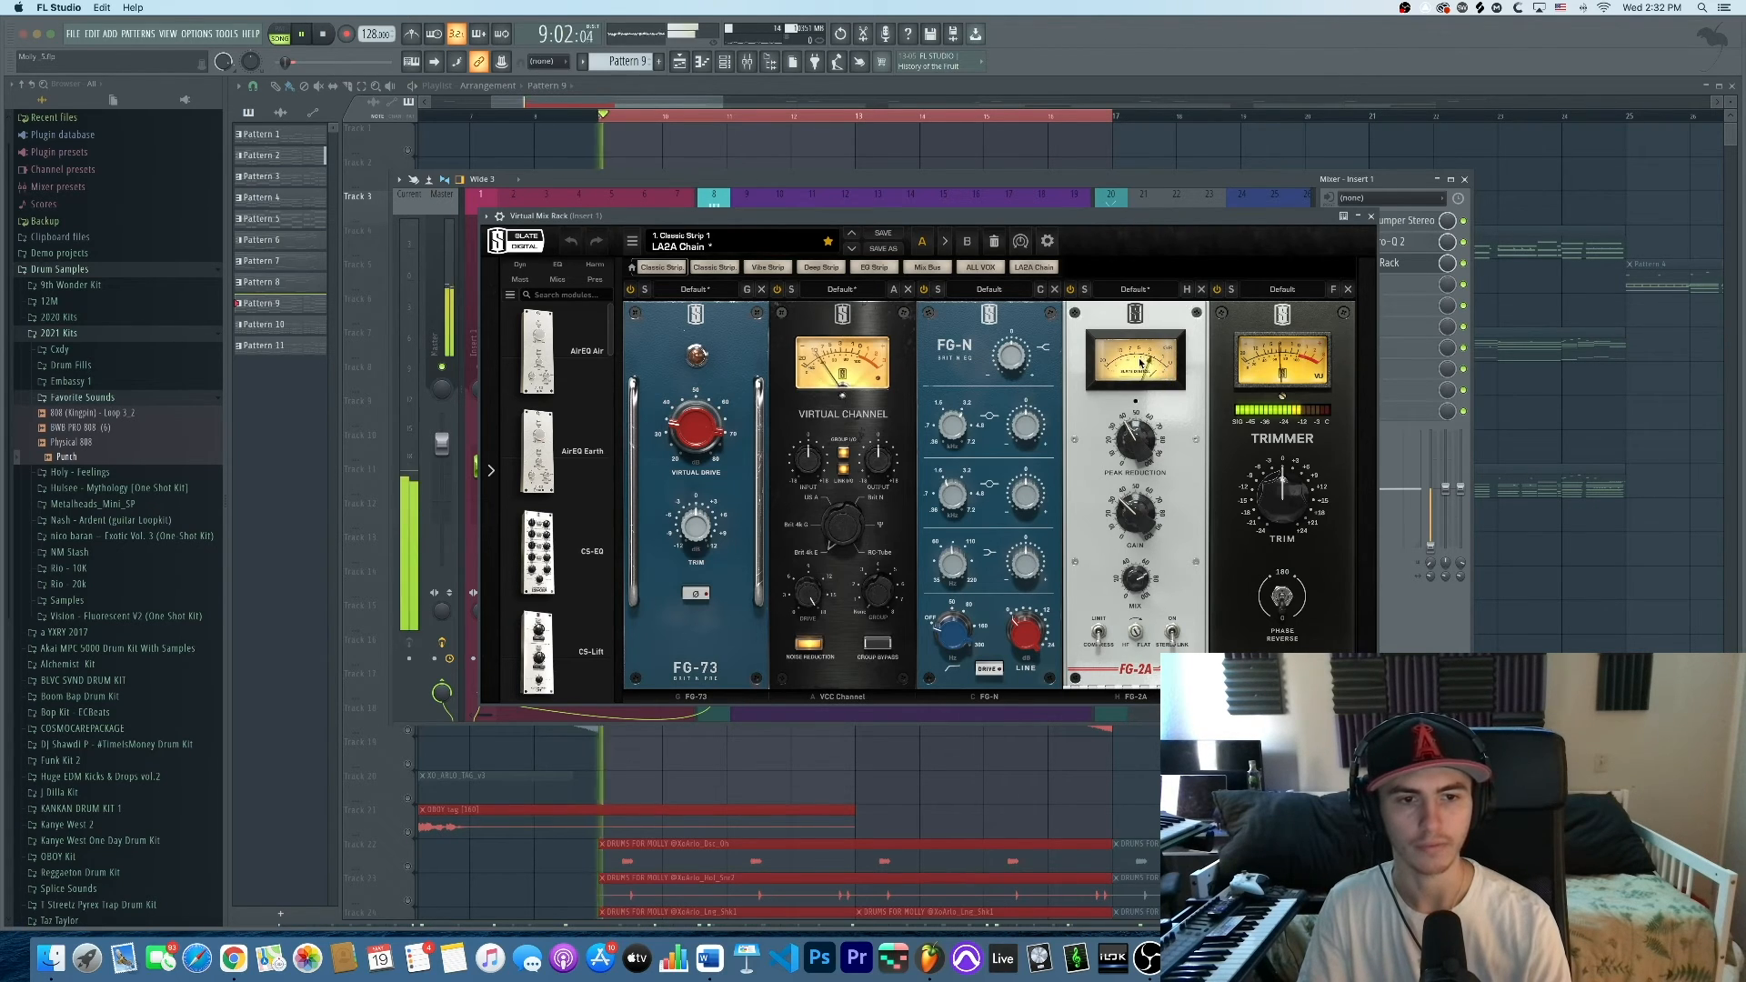
drag(1143, 222, 1116, 226)
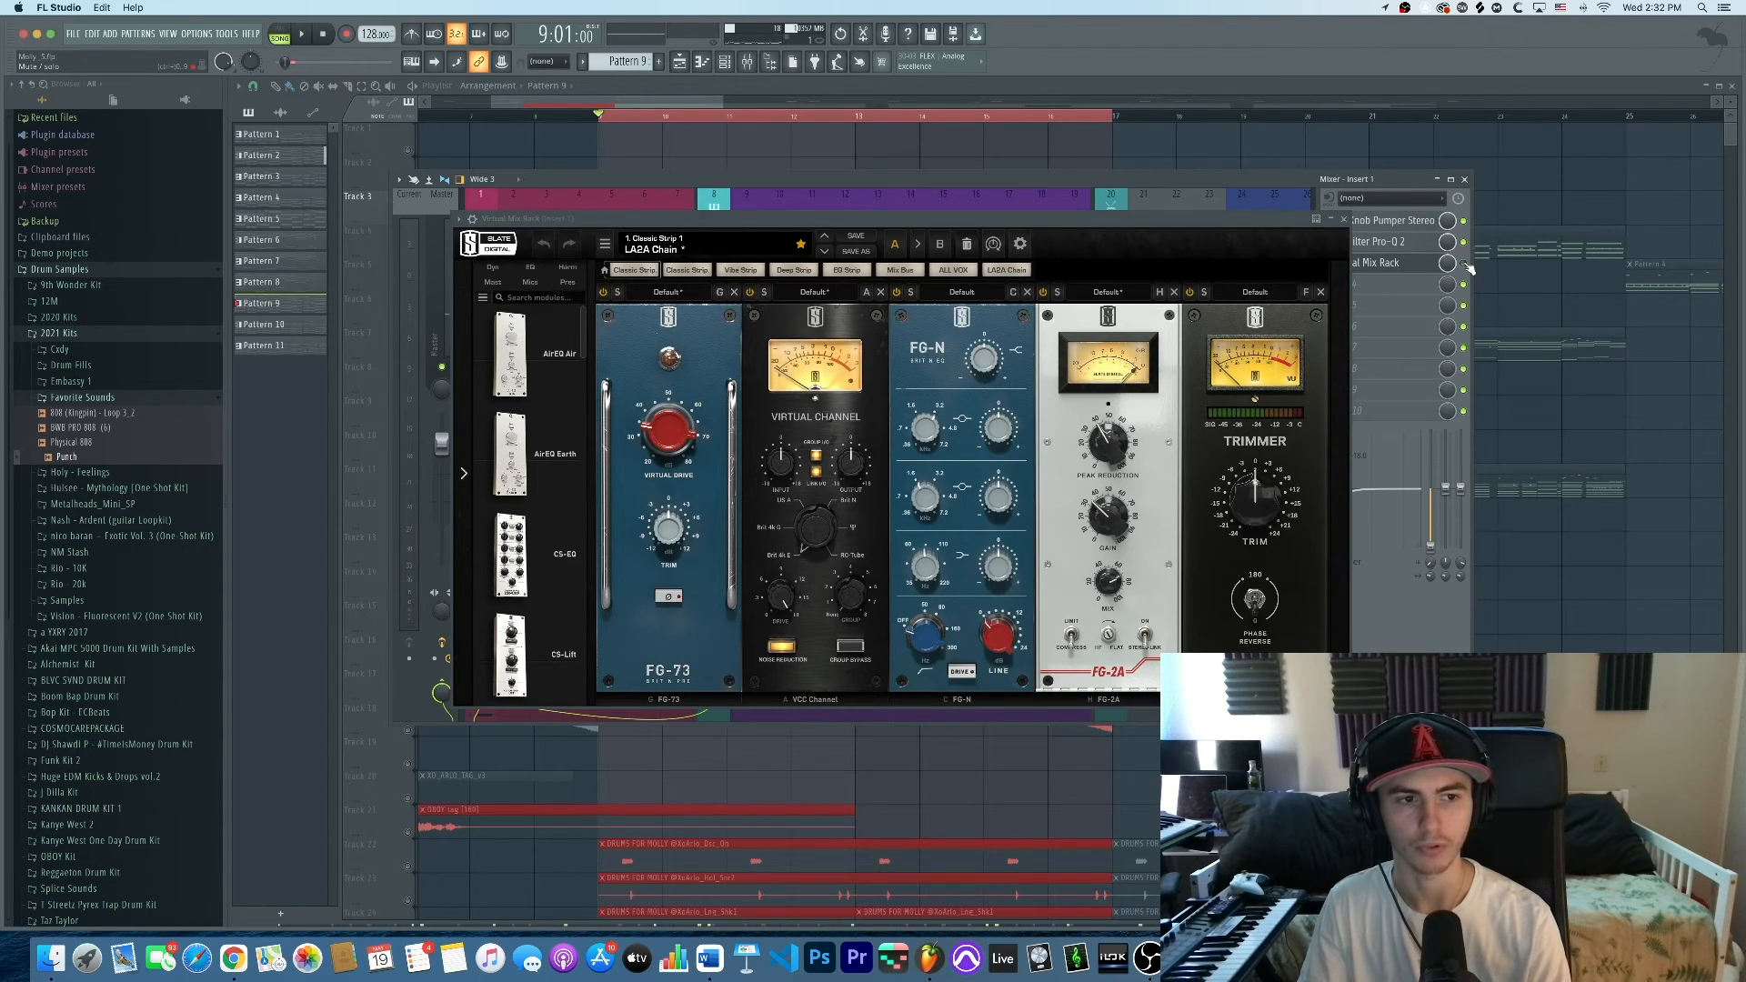
key(space)
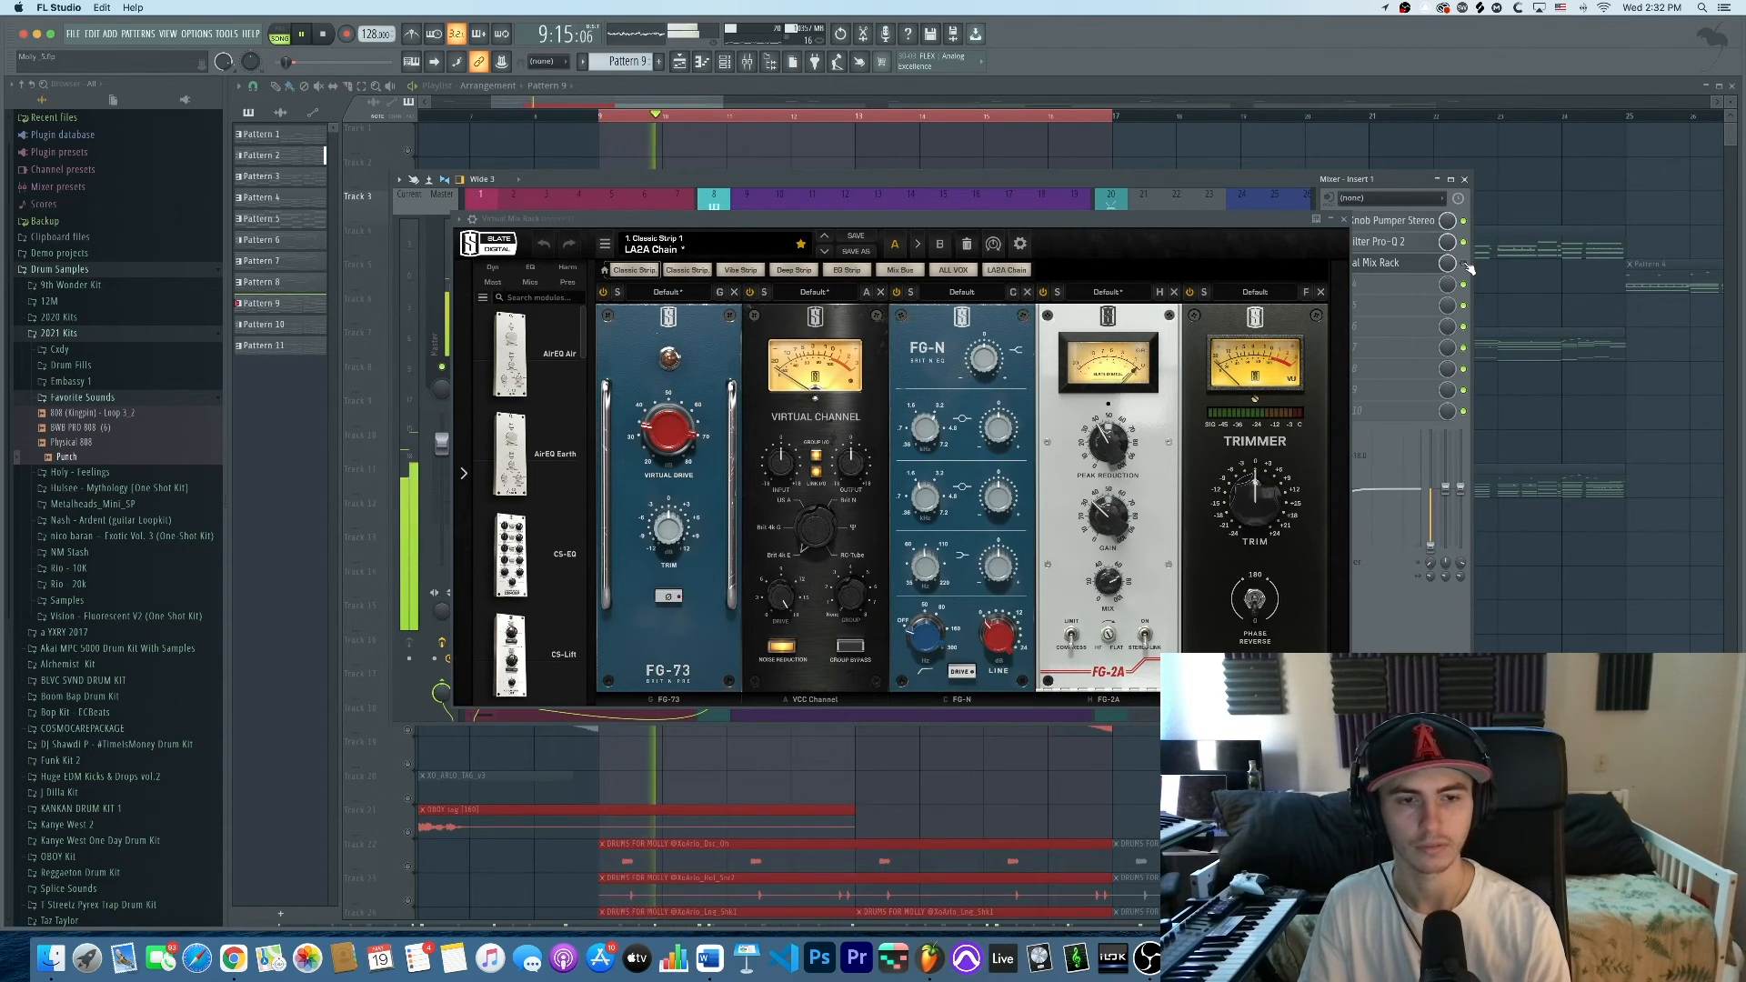
key(space)
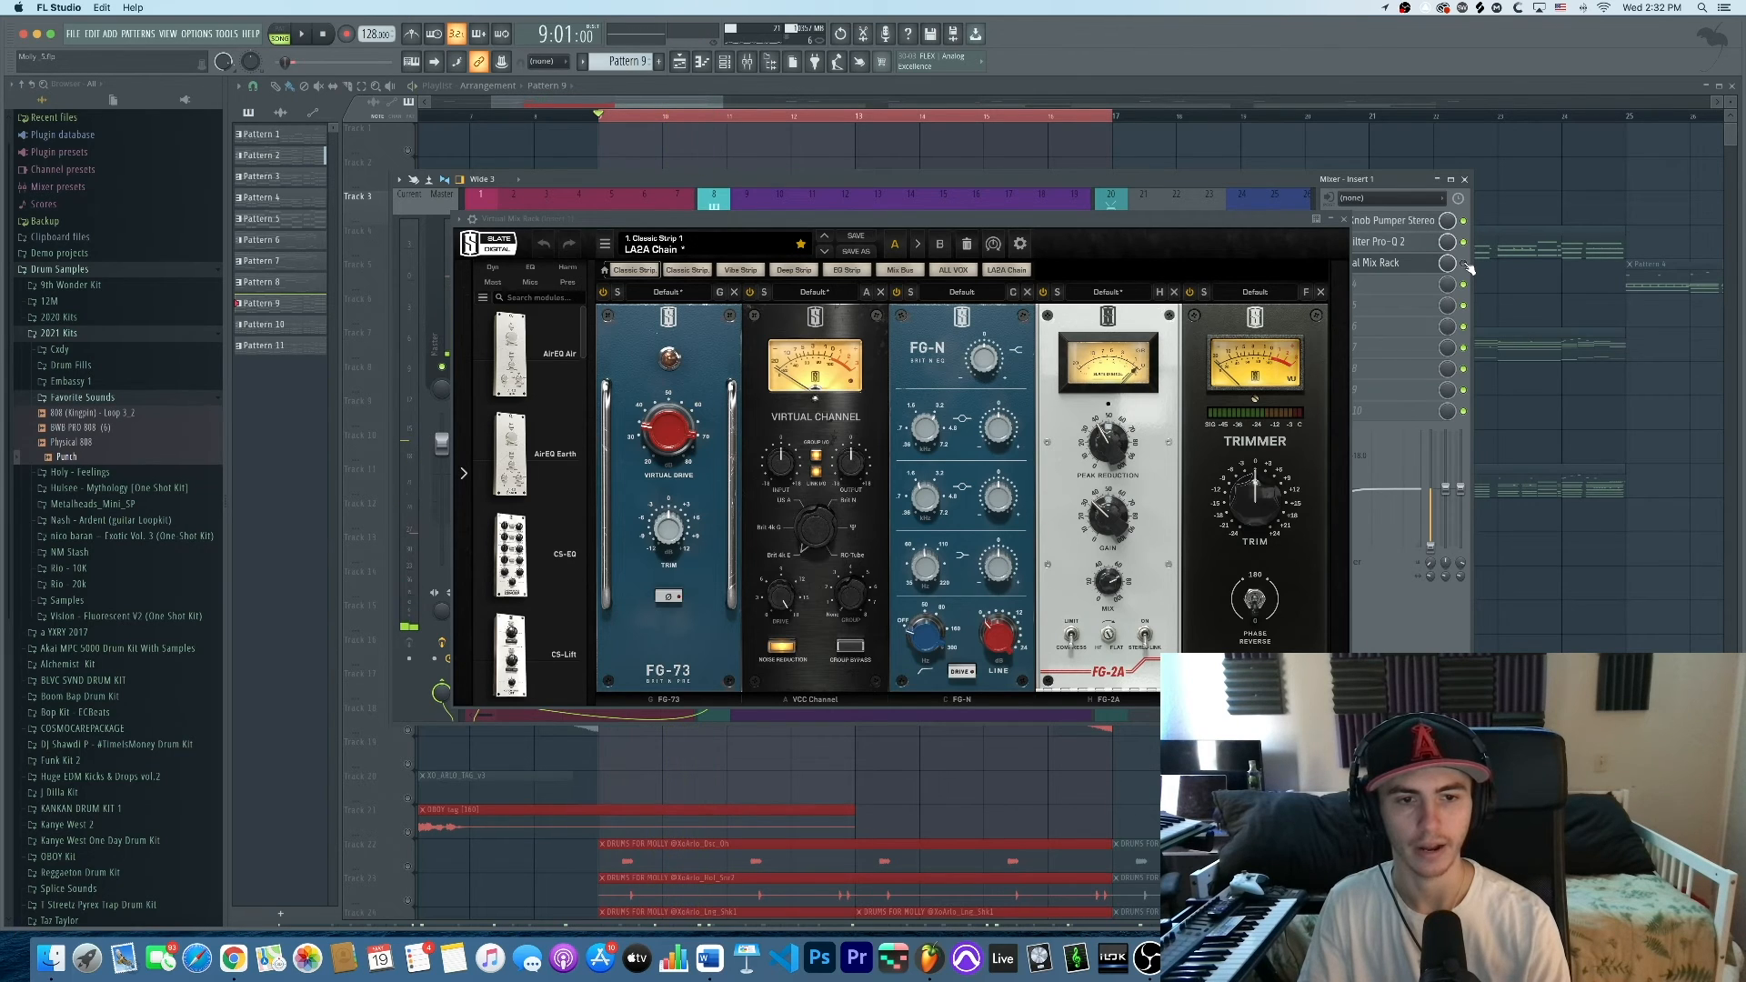
key(space)
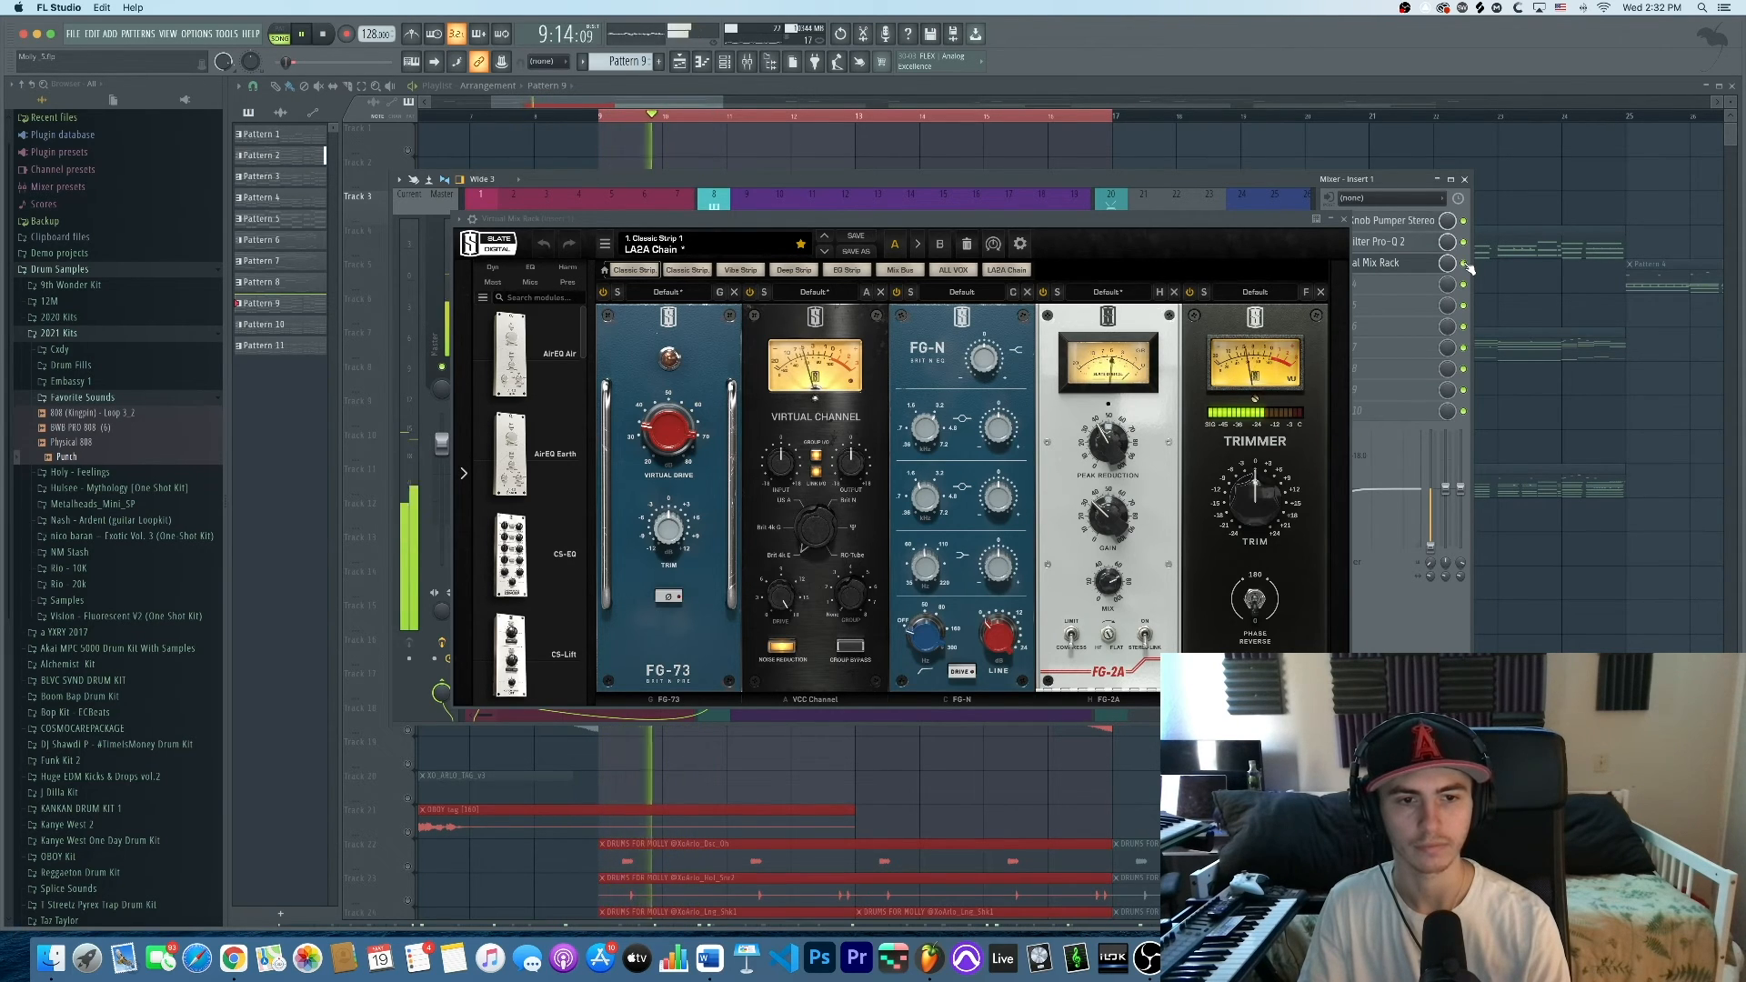
key(space)
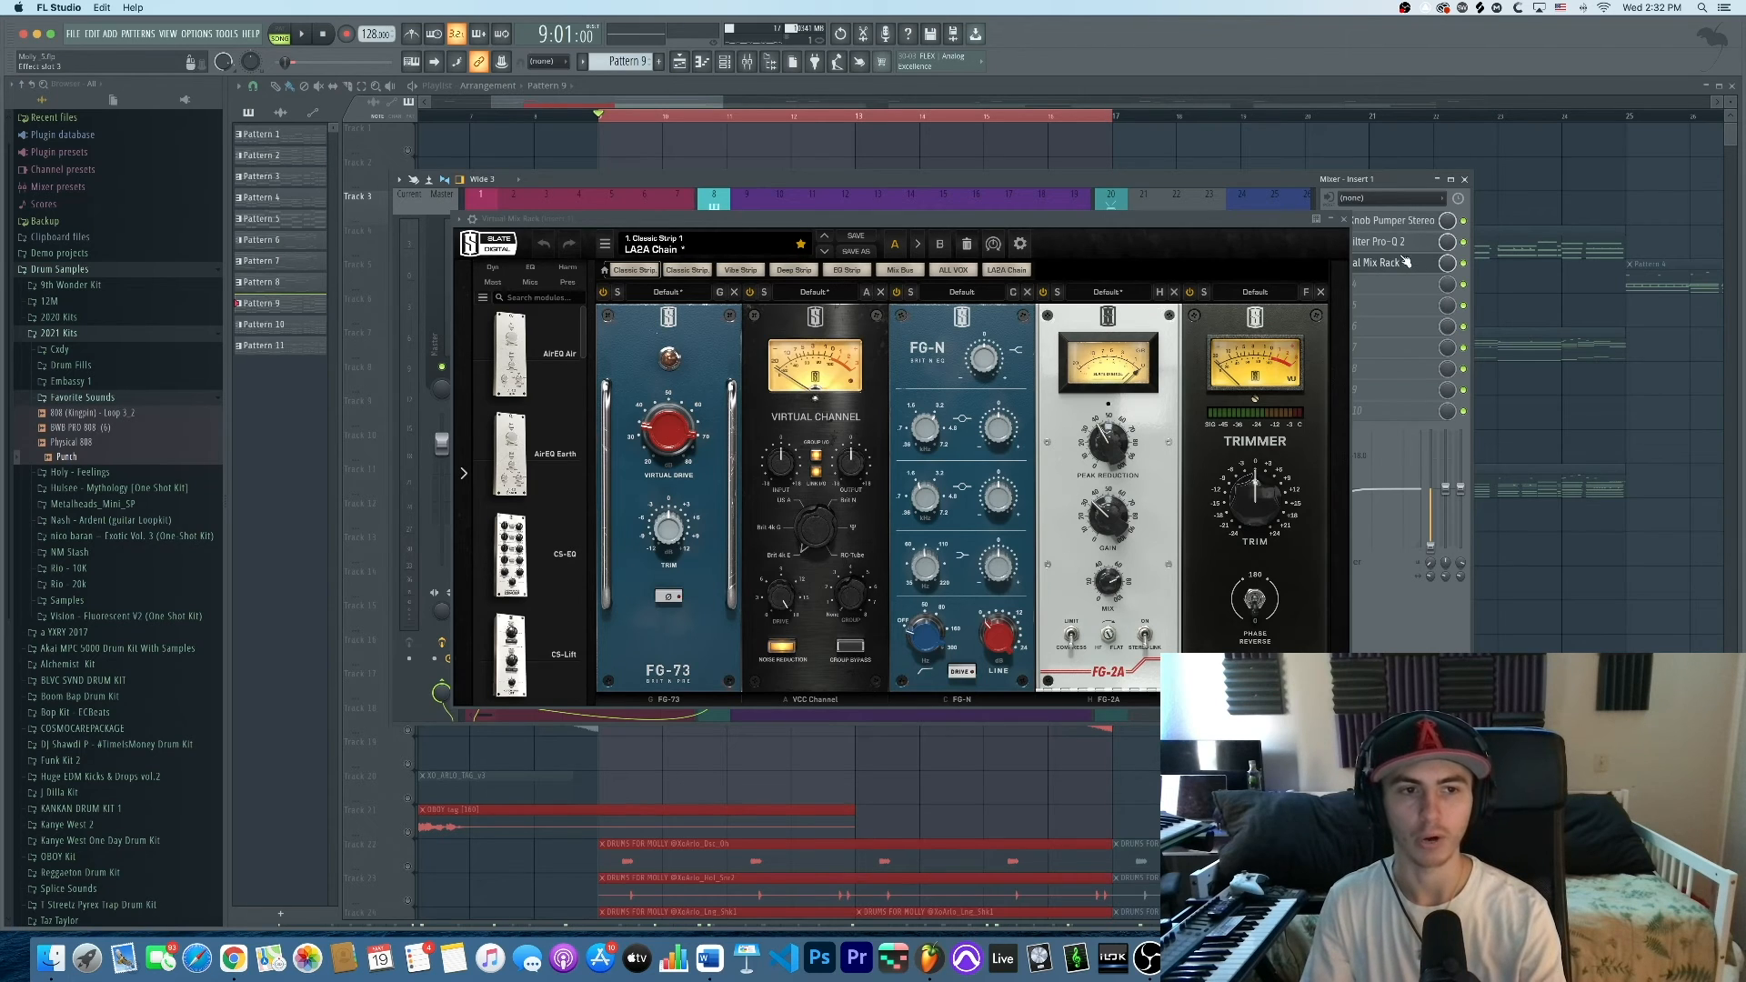
Close the Virtual Mix Rack, audition Inserts 2 and 3, and open Insert 3's FabFilter Pro-Q 2
click(1343, 219)
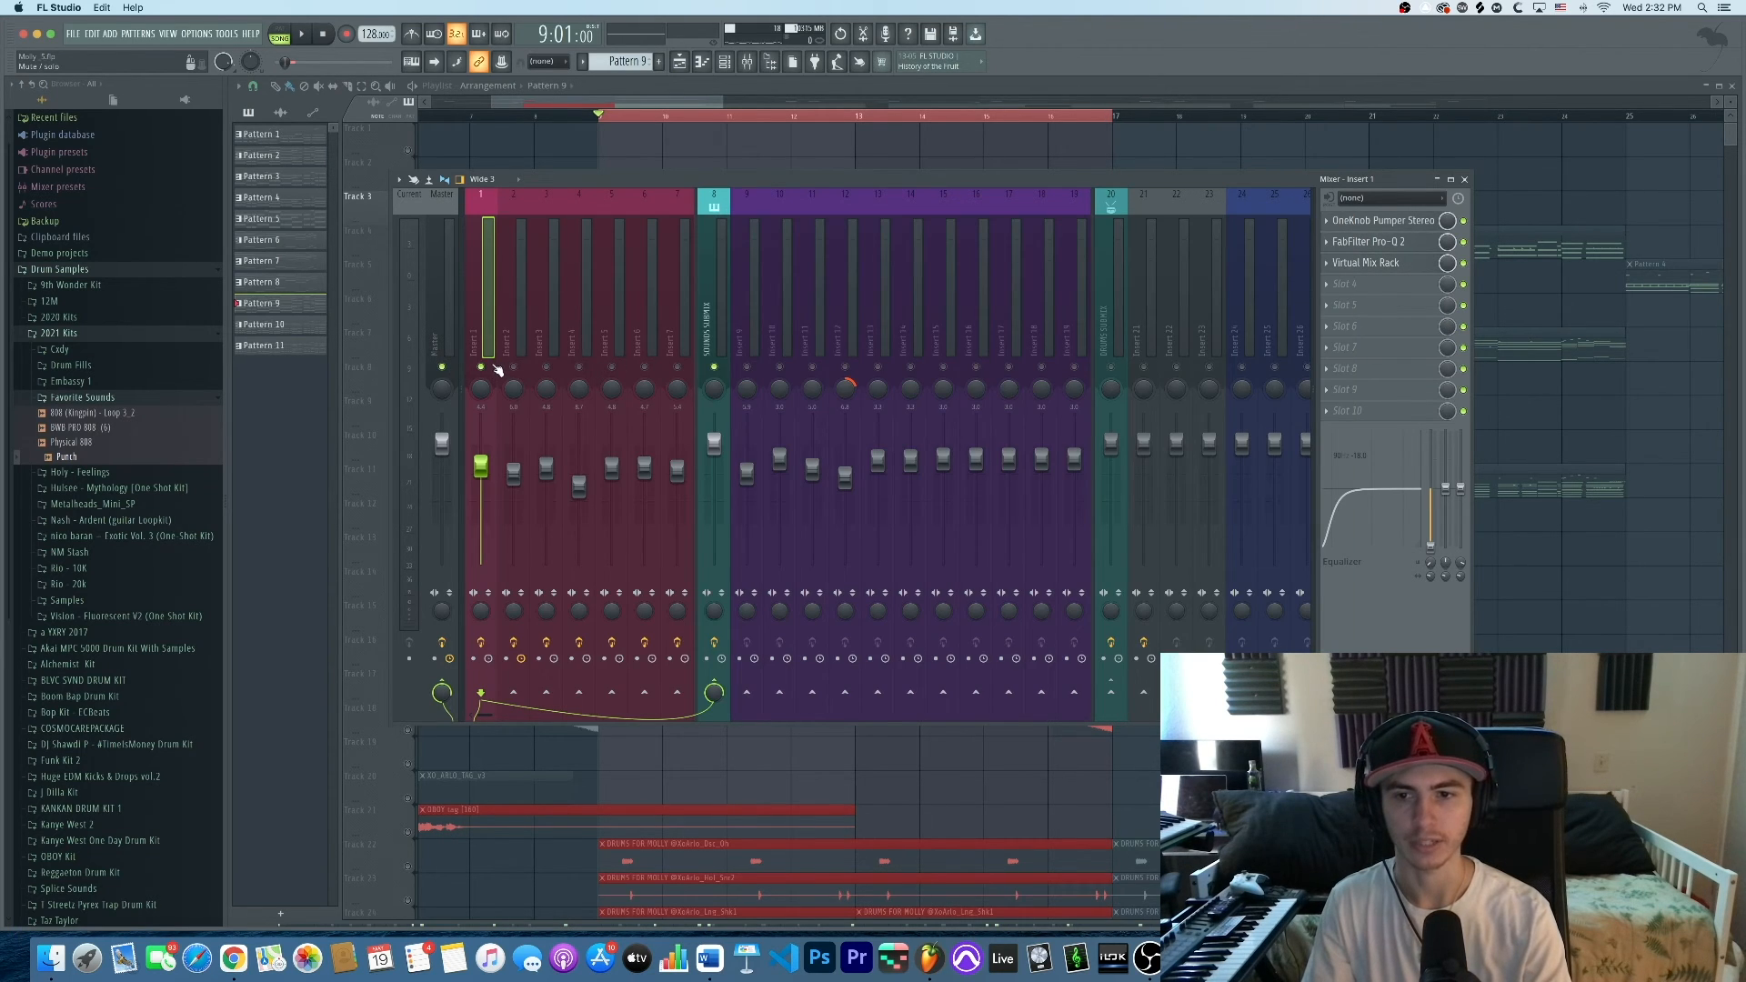
click(516, 277)
key(space)
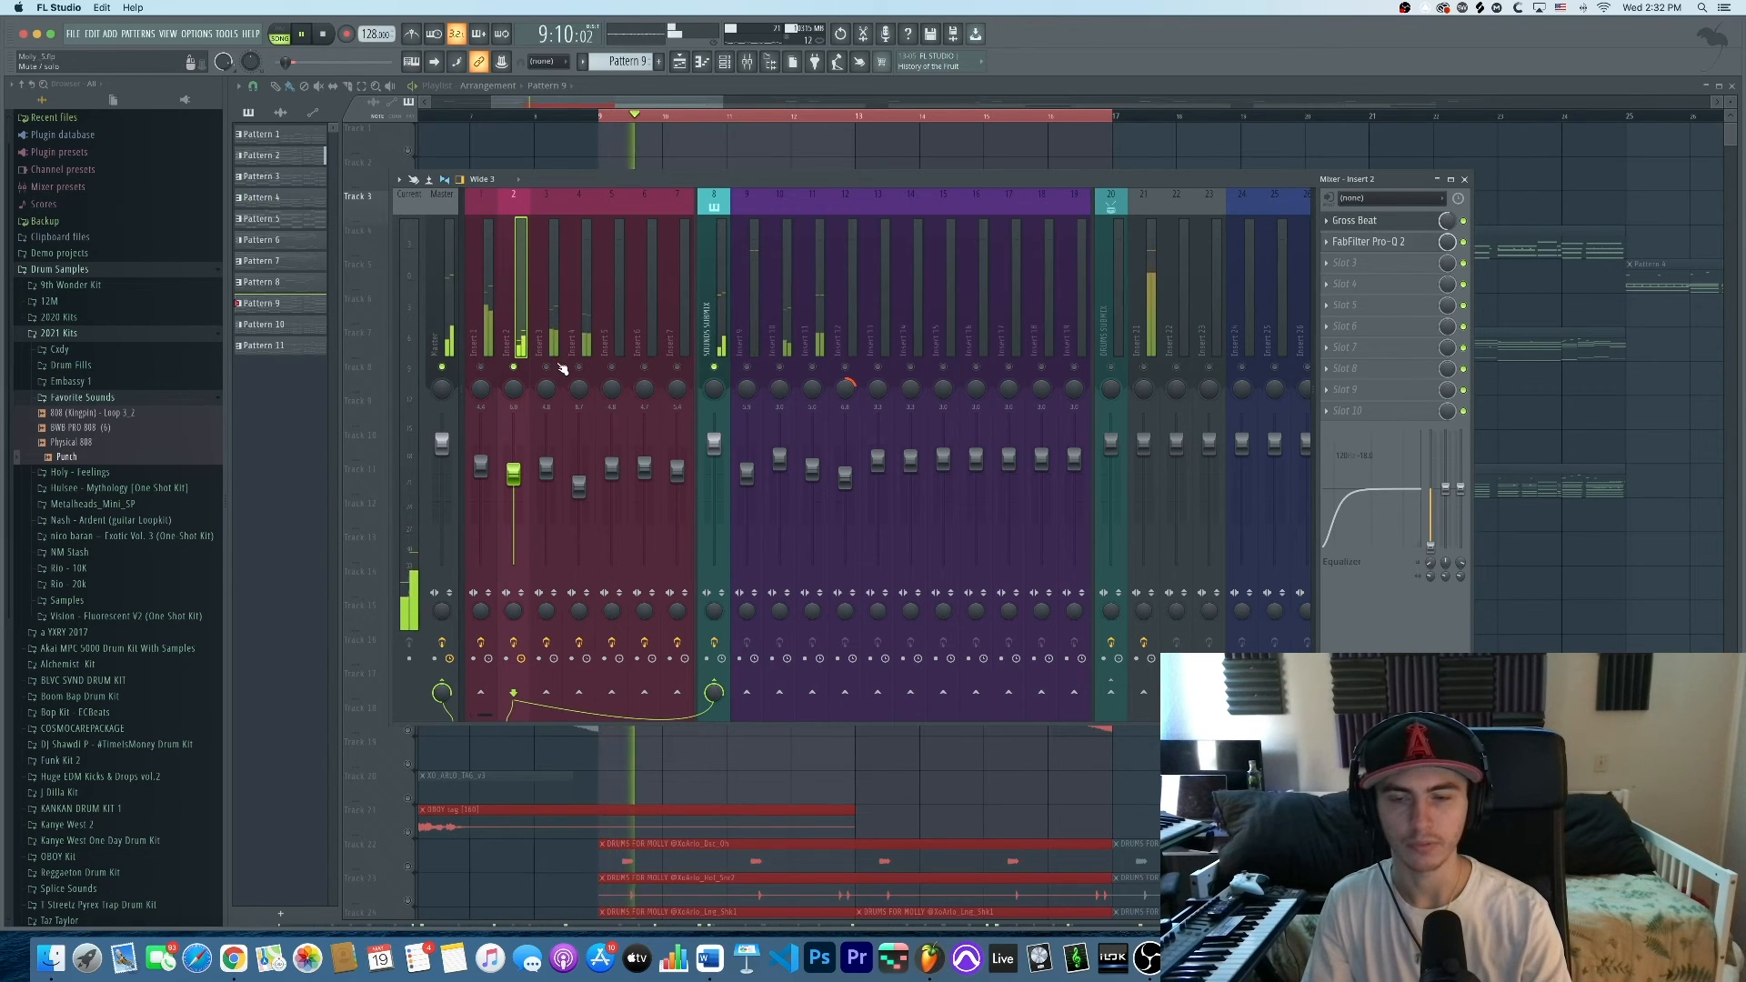
key(space)
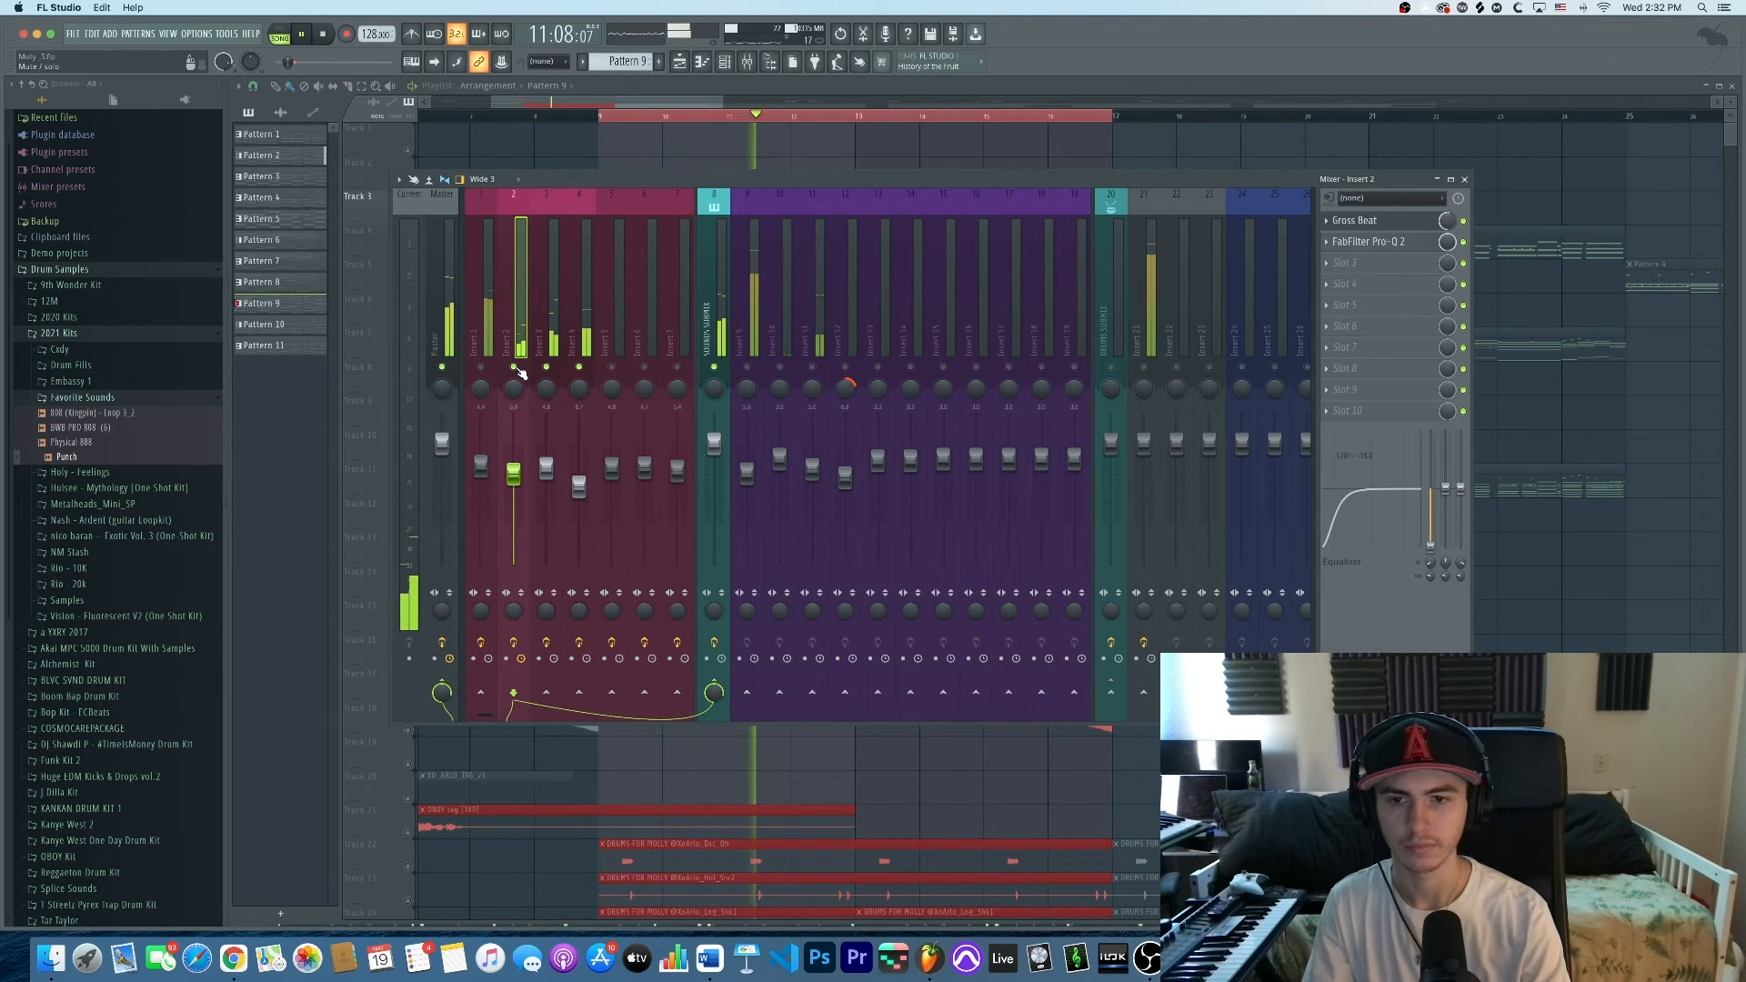
click(549, 338)
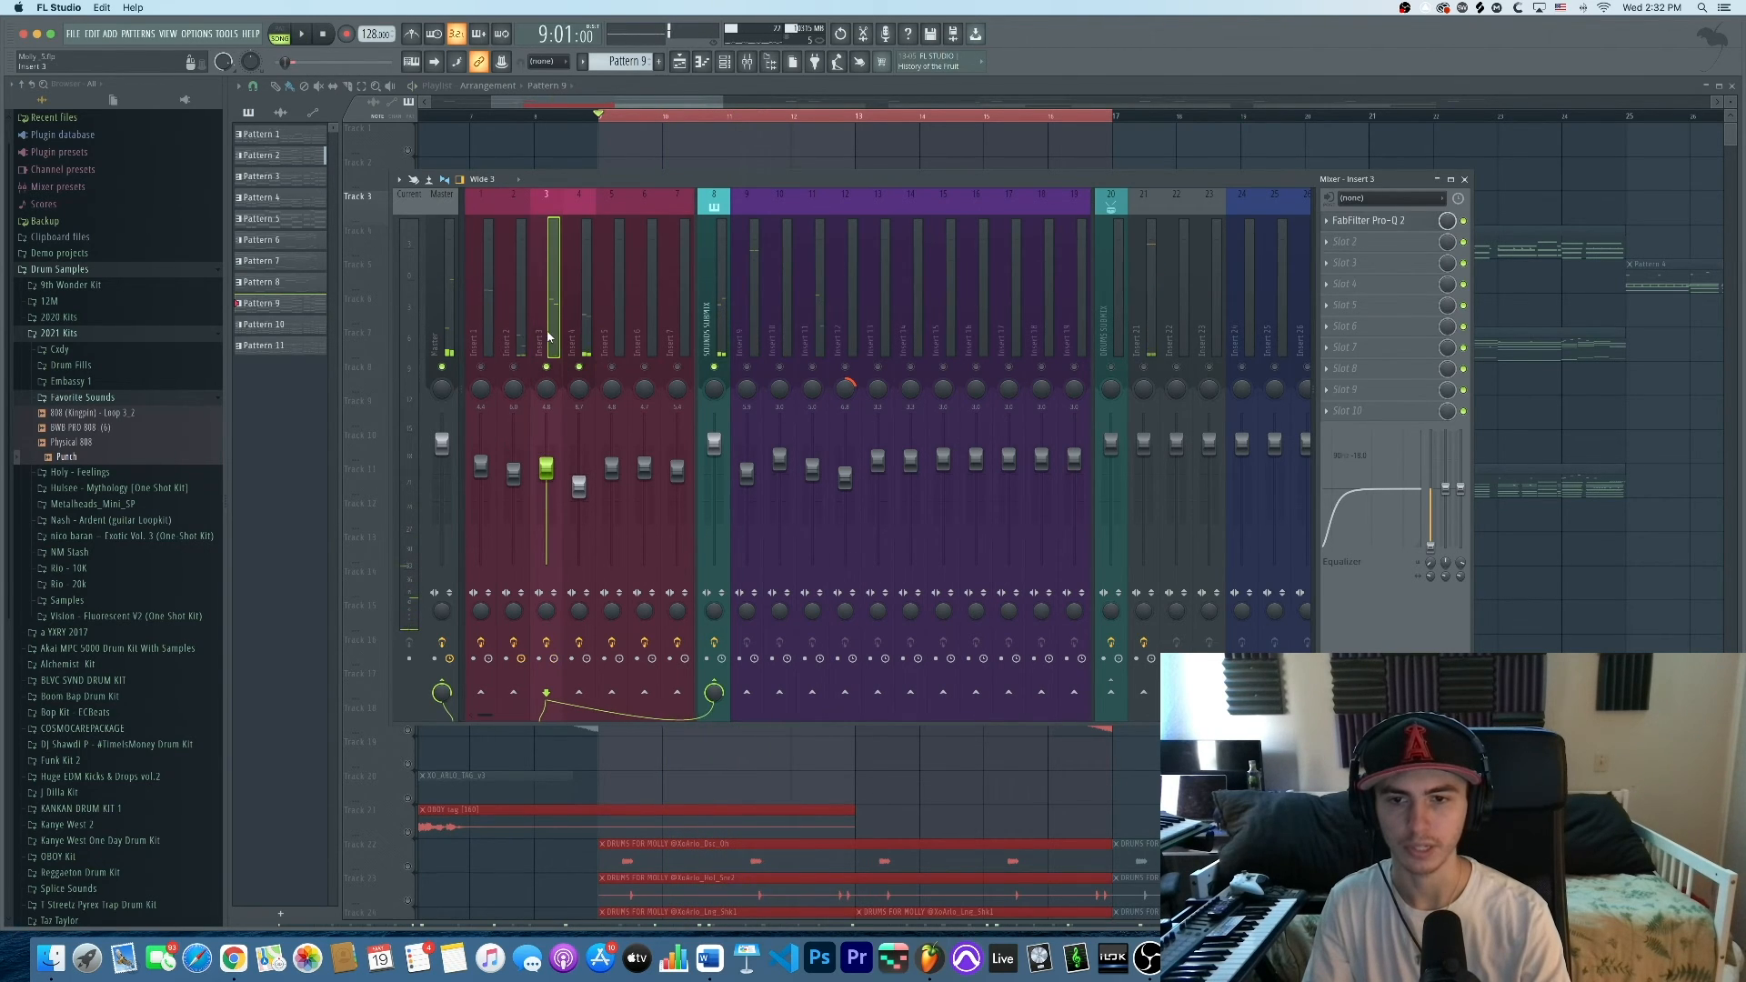
key(space)
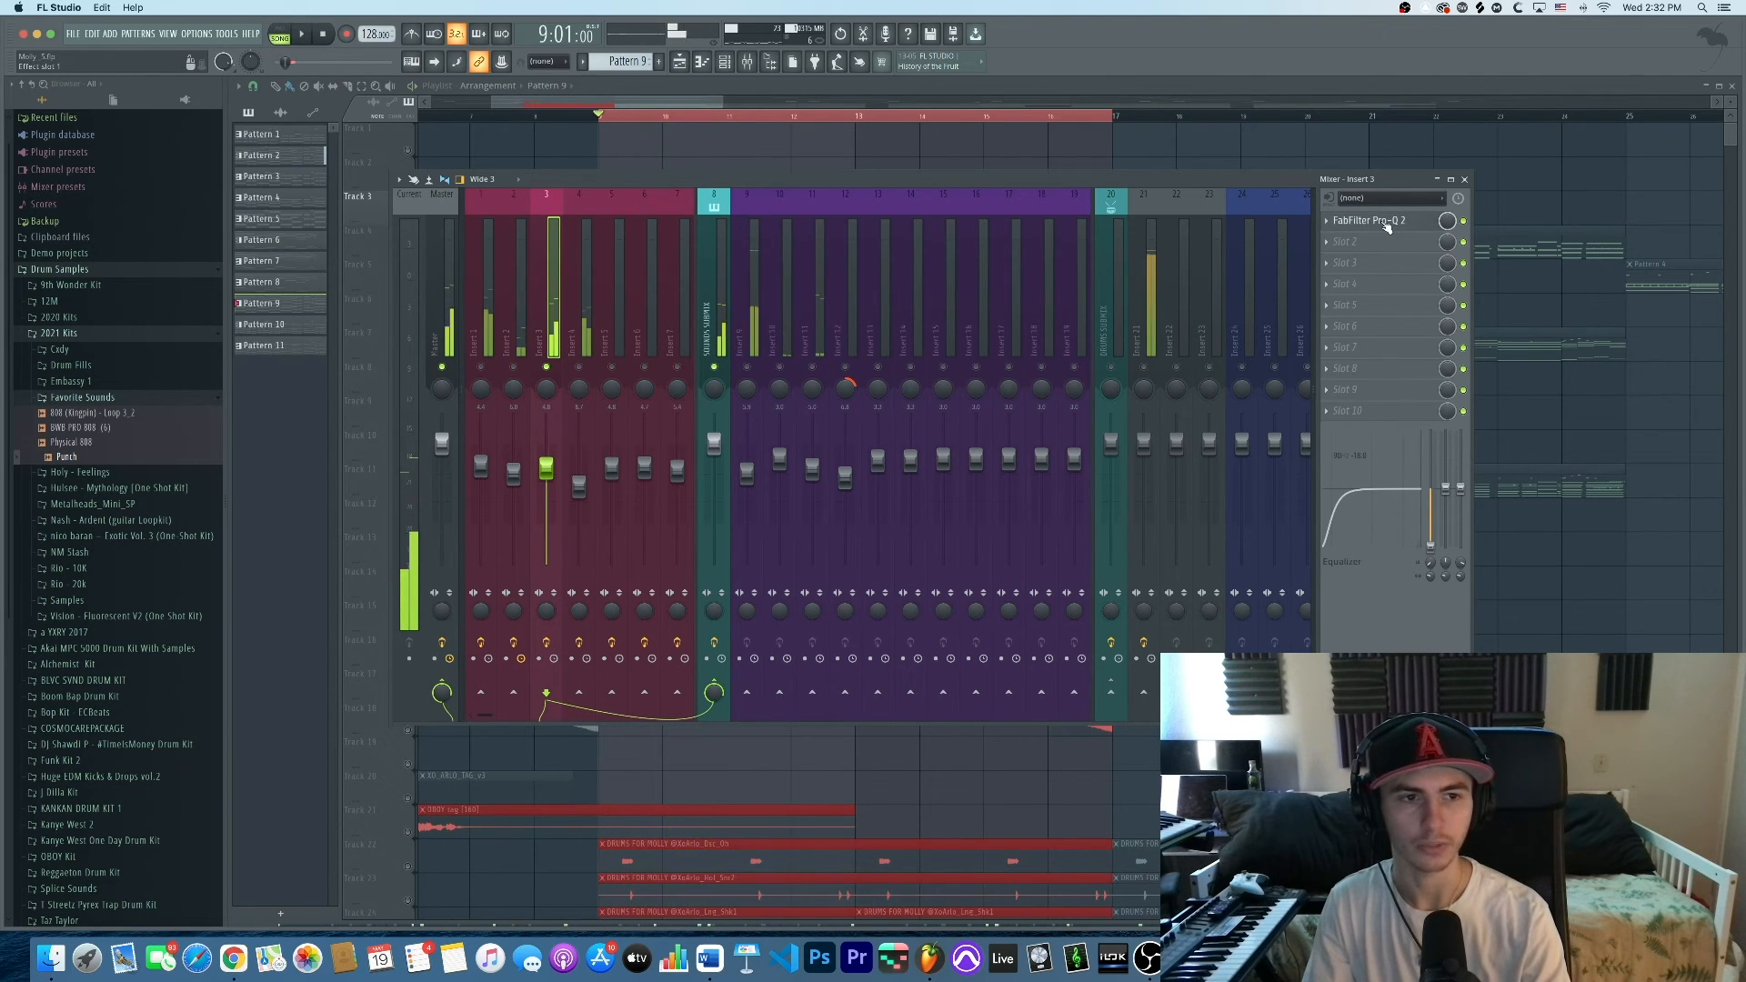
click(1381, 221)
Audition Insert 3's Pro-Q 2 band-pass curve with low and high cuts, then select Insert 4
mouse_move(1153, 205)
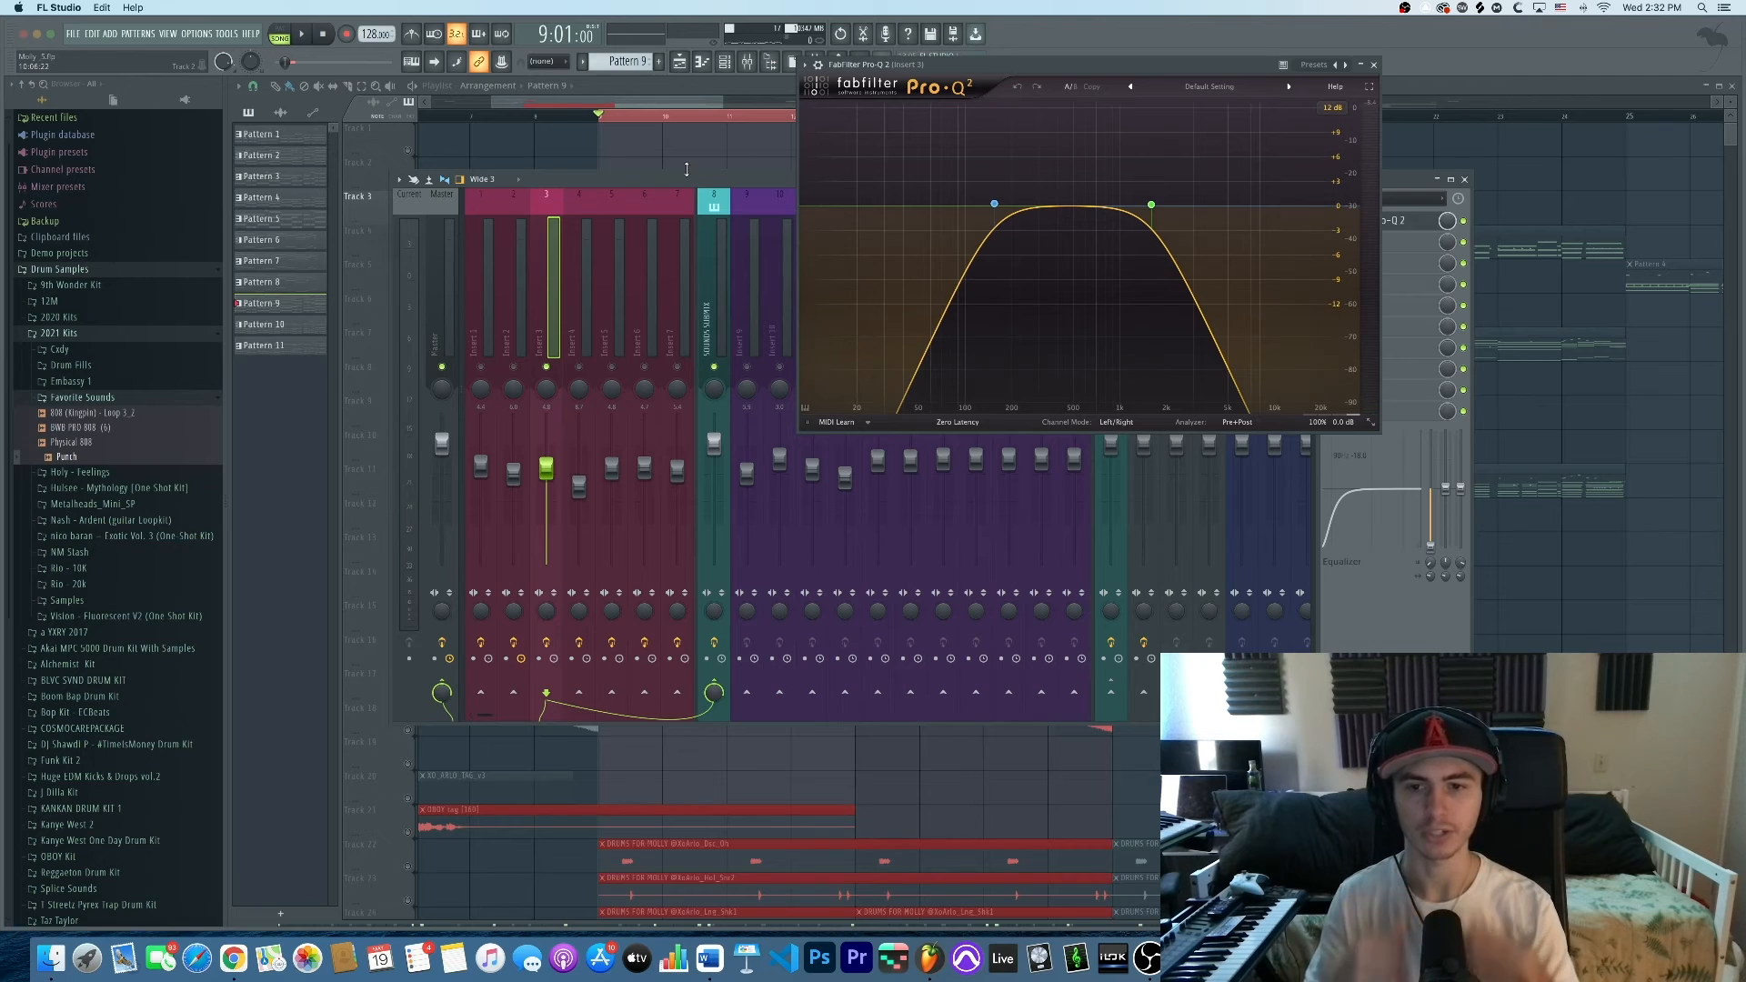
click(1374, 67)
key(space)
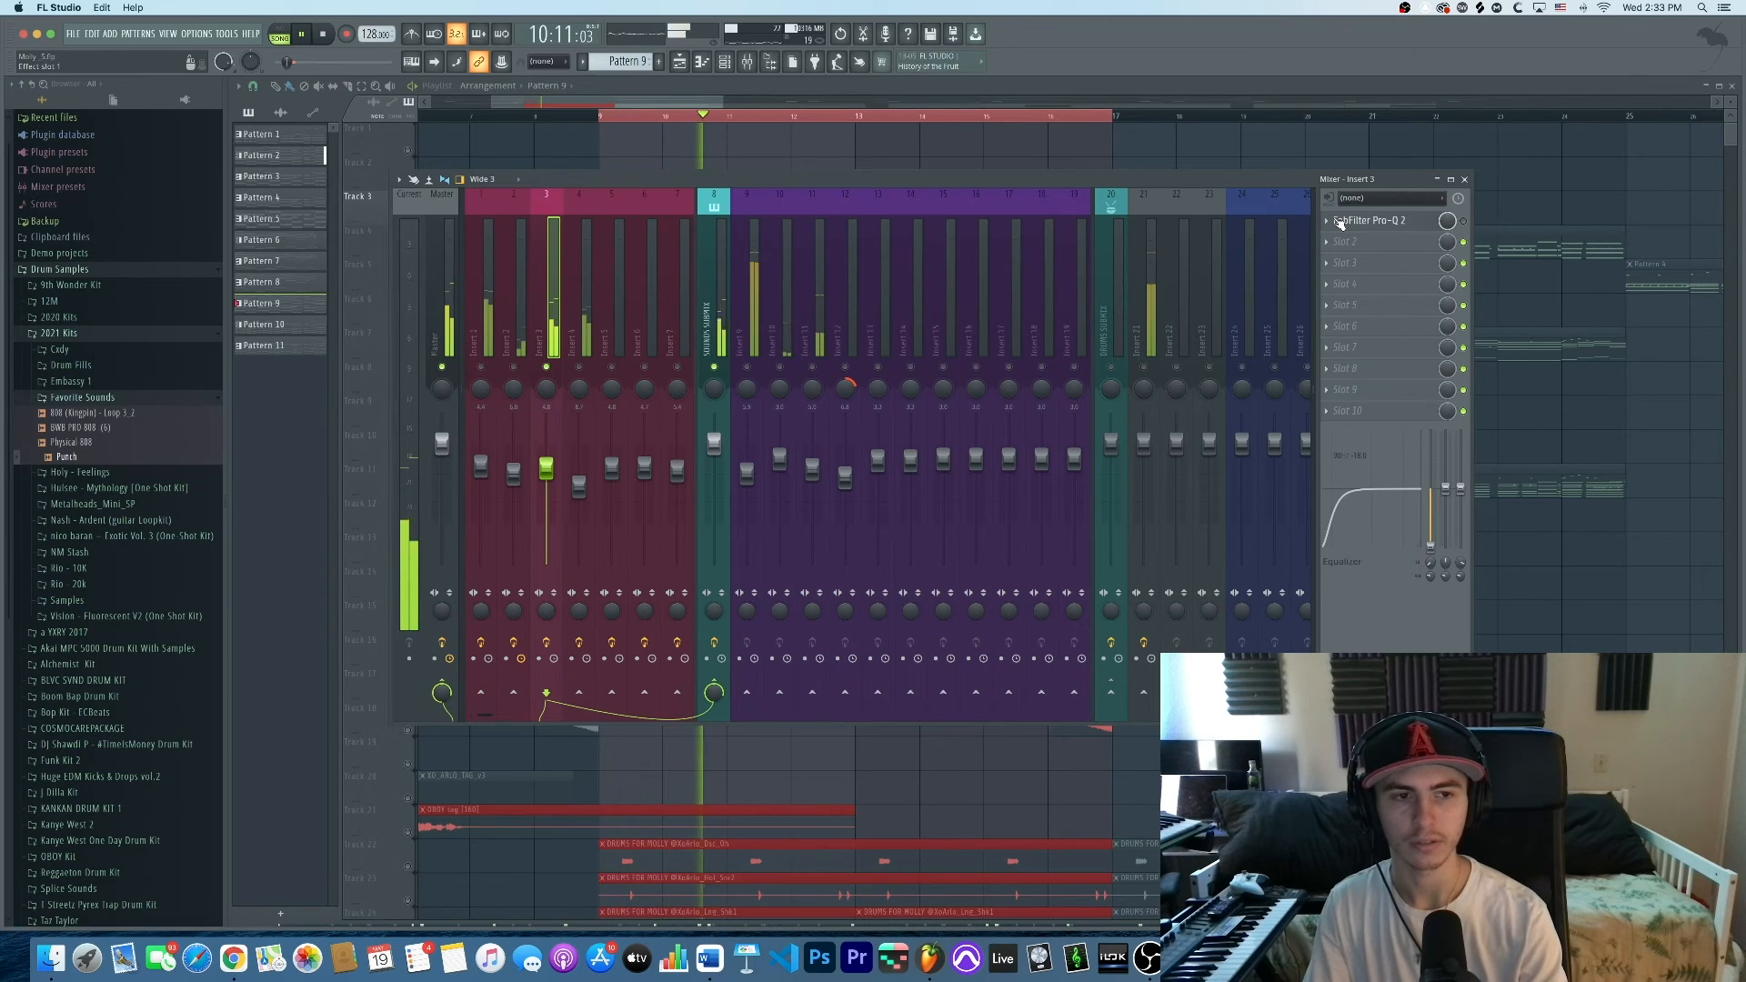
key(space)
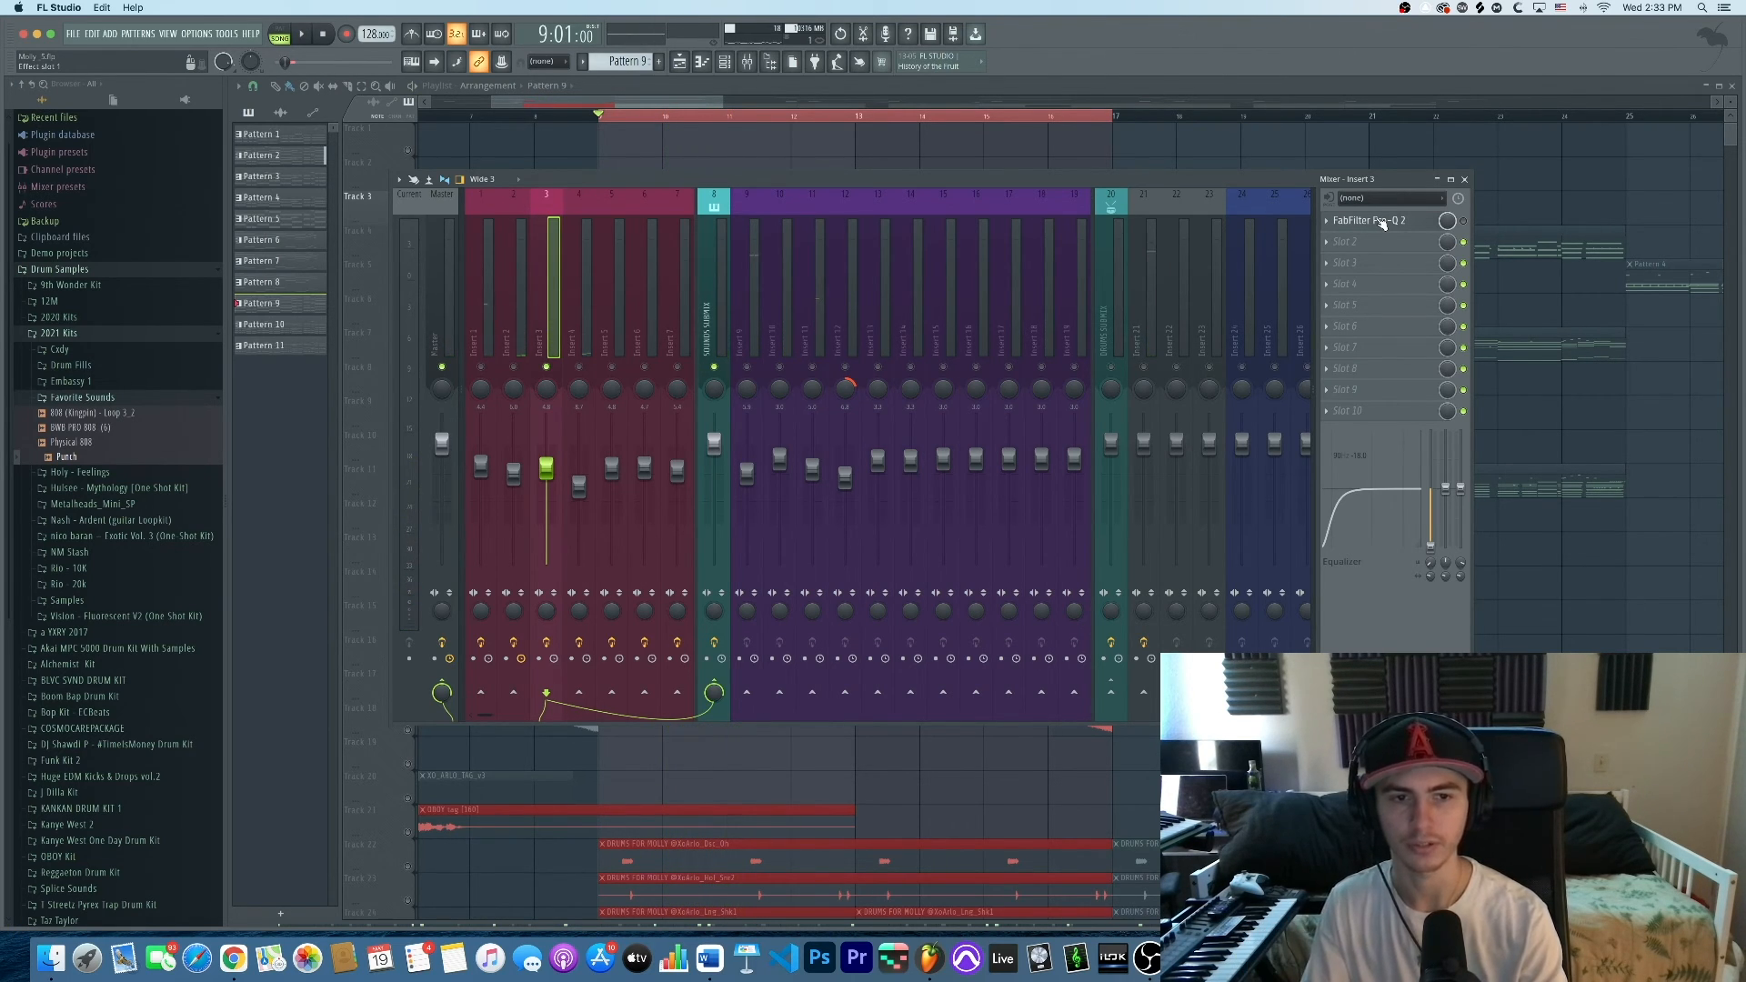
key(space)
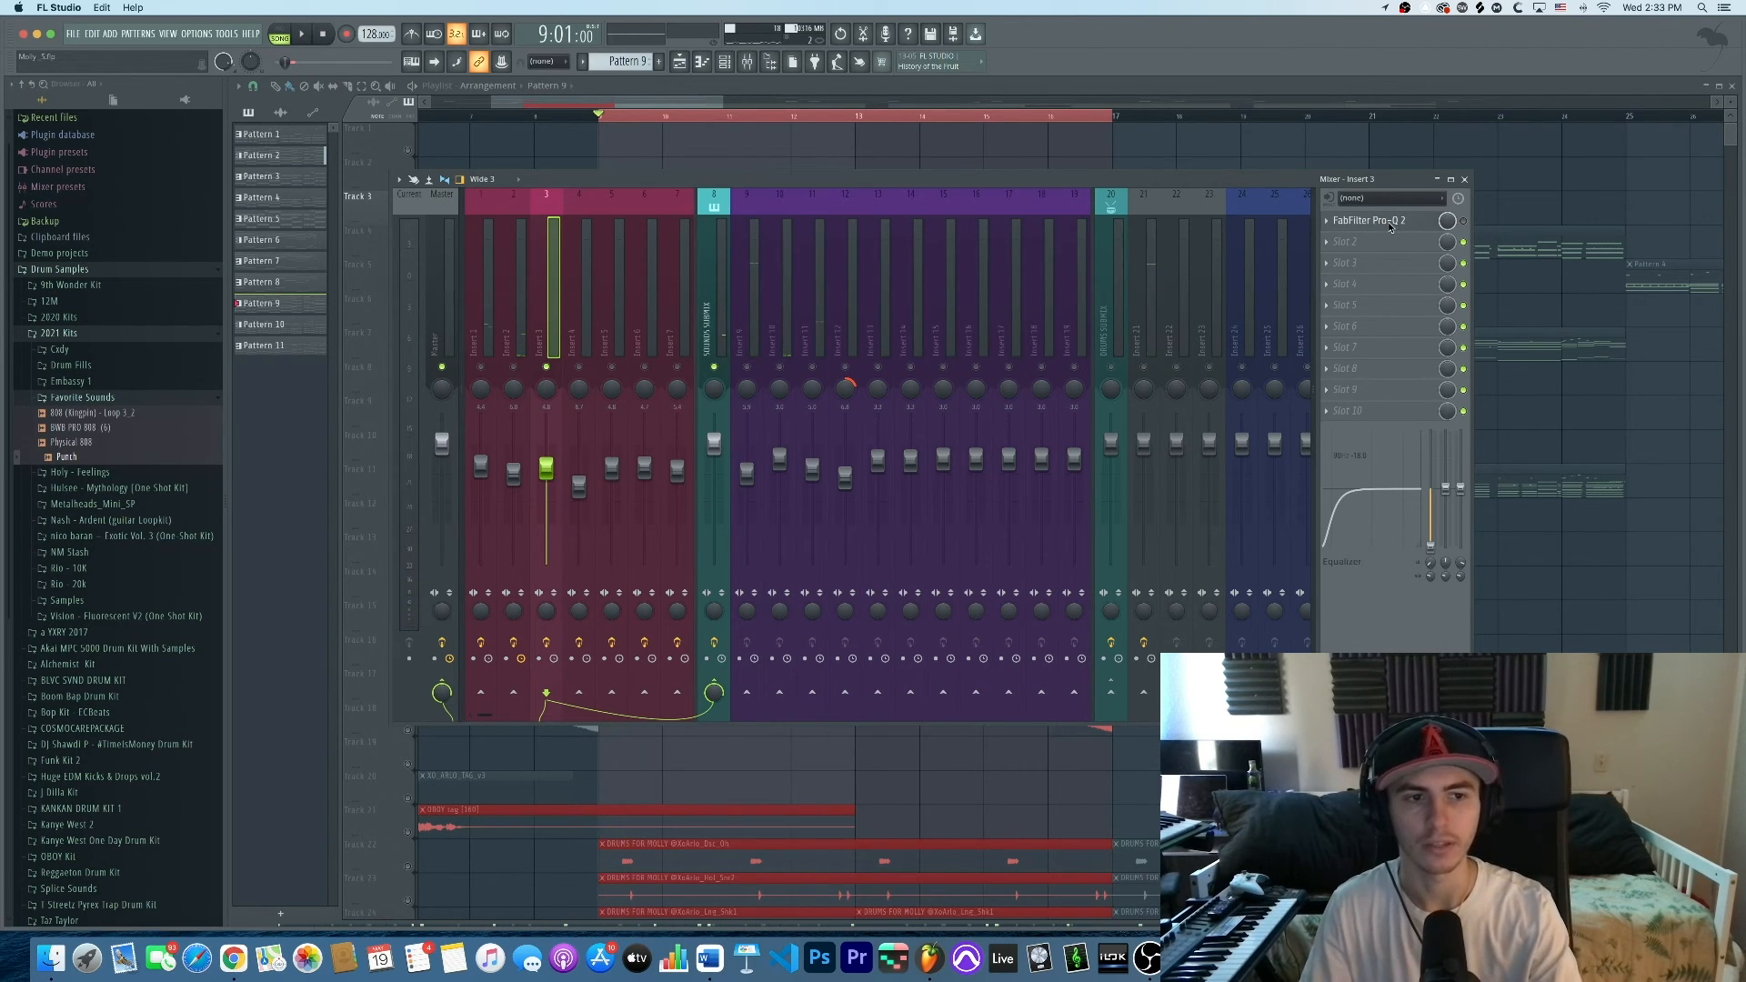
click(1384, 221)
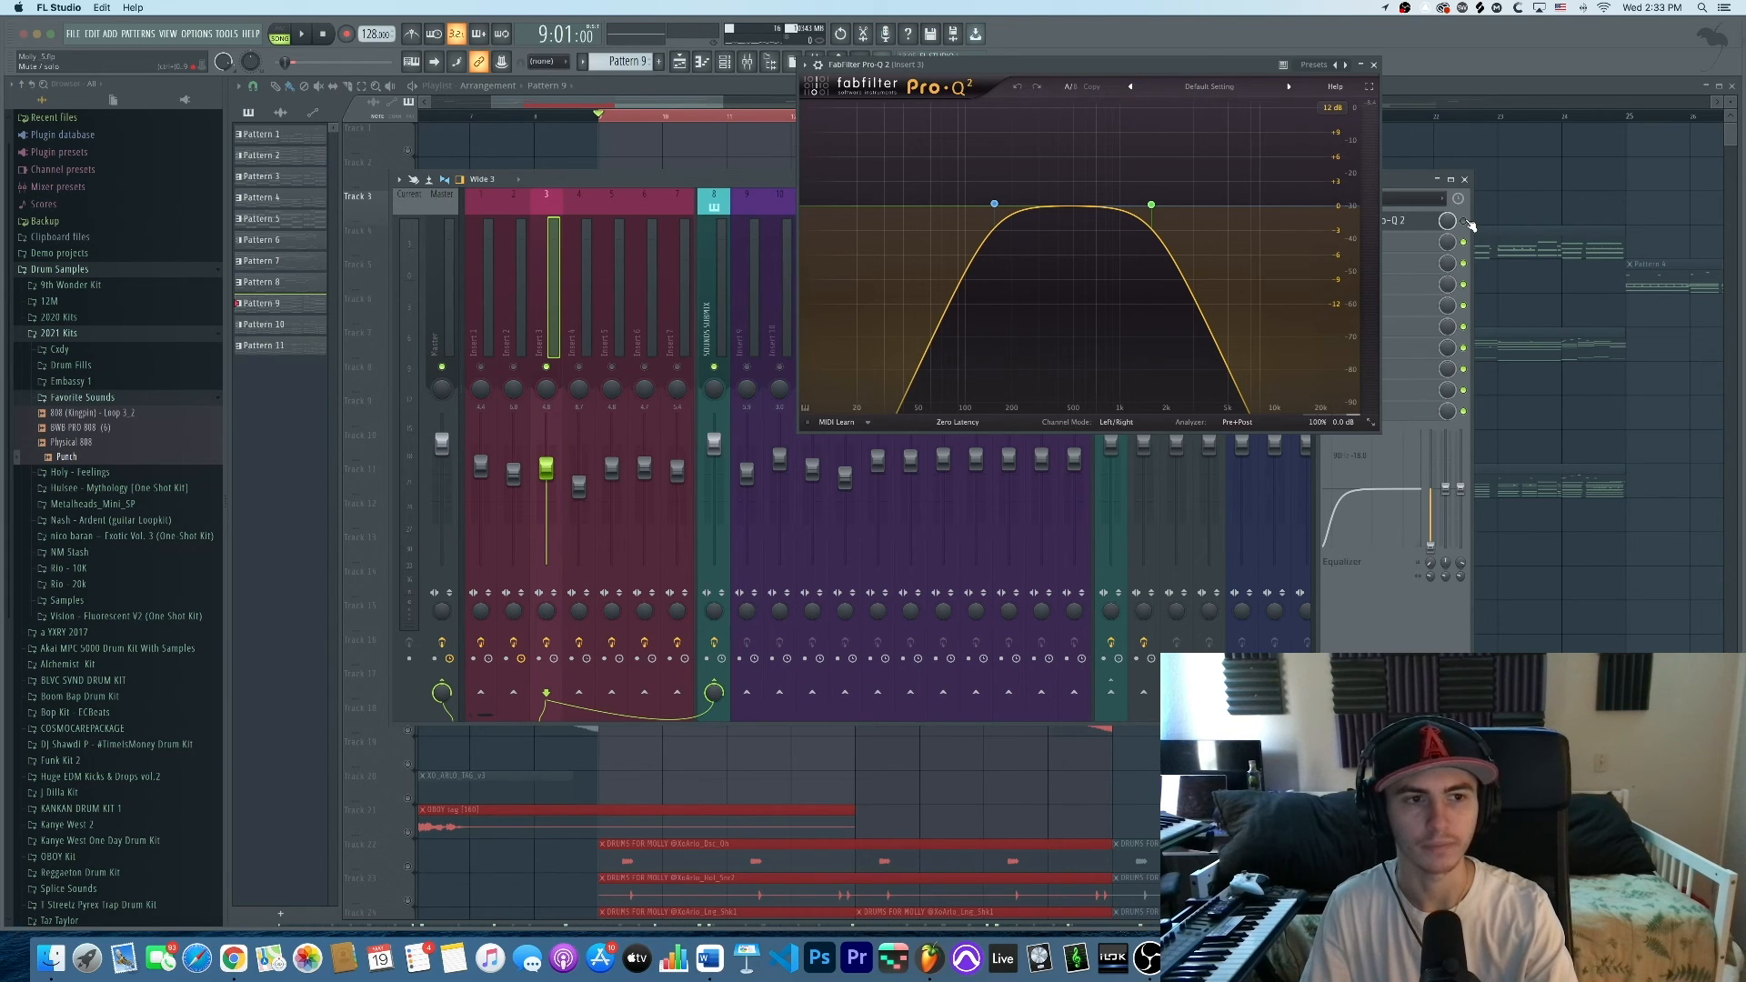
key(space)
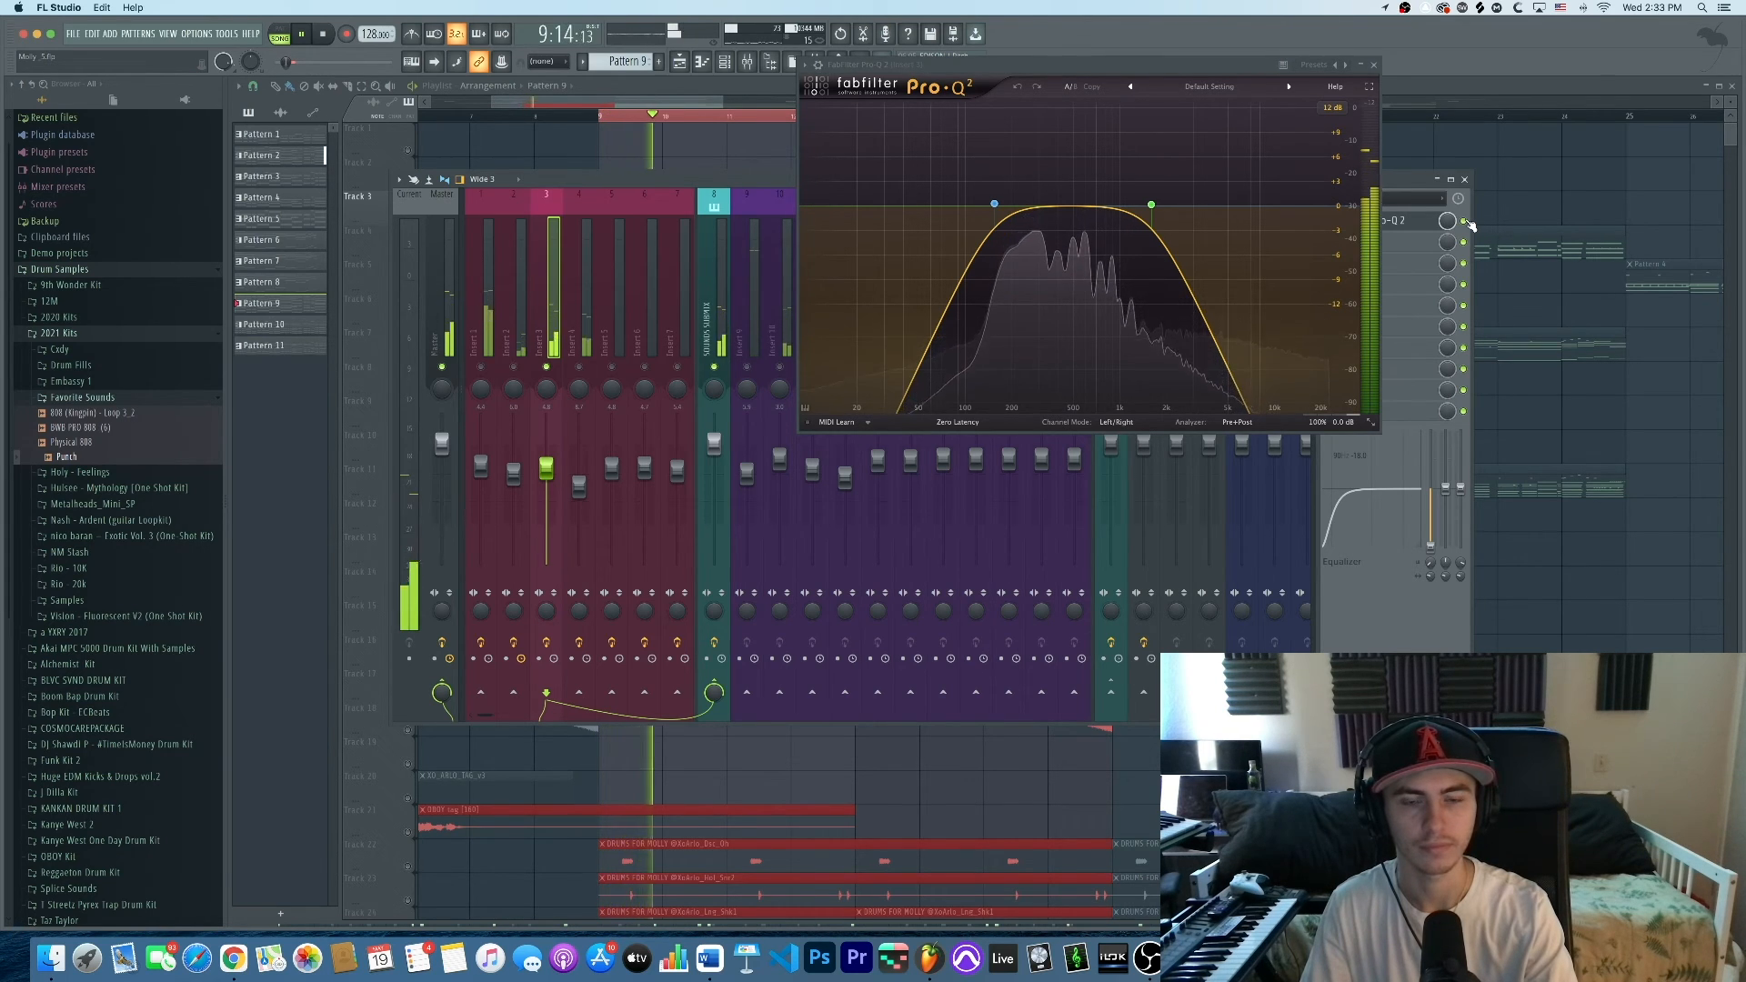
key(space)
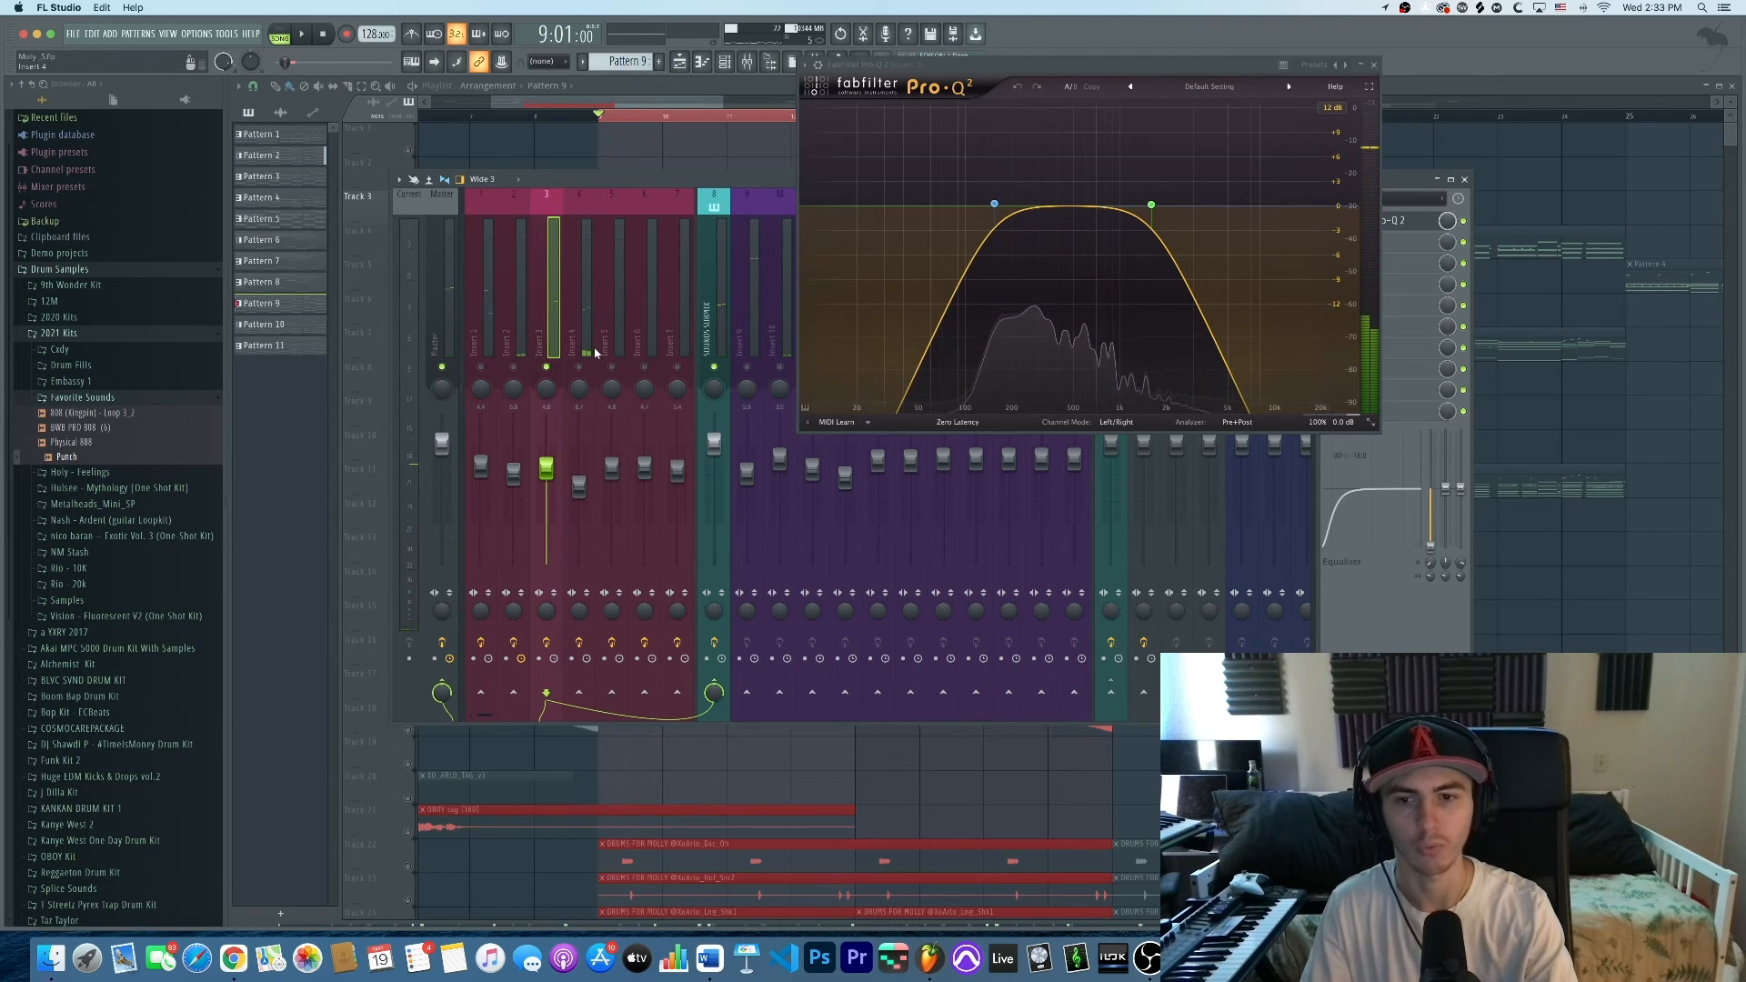
click(581, 348)
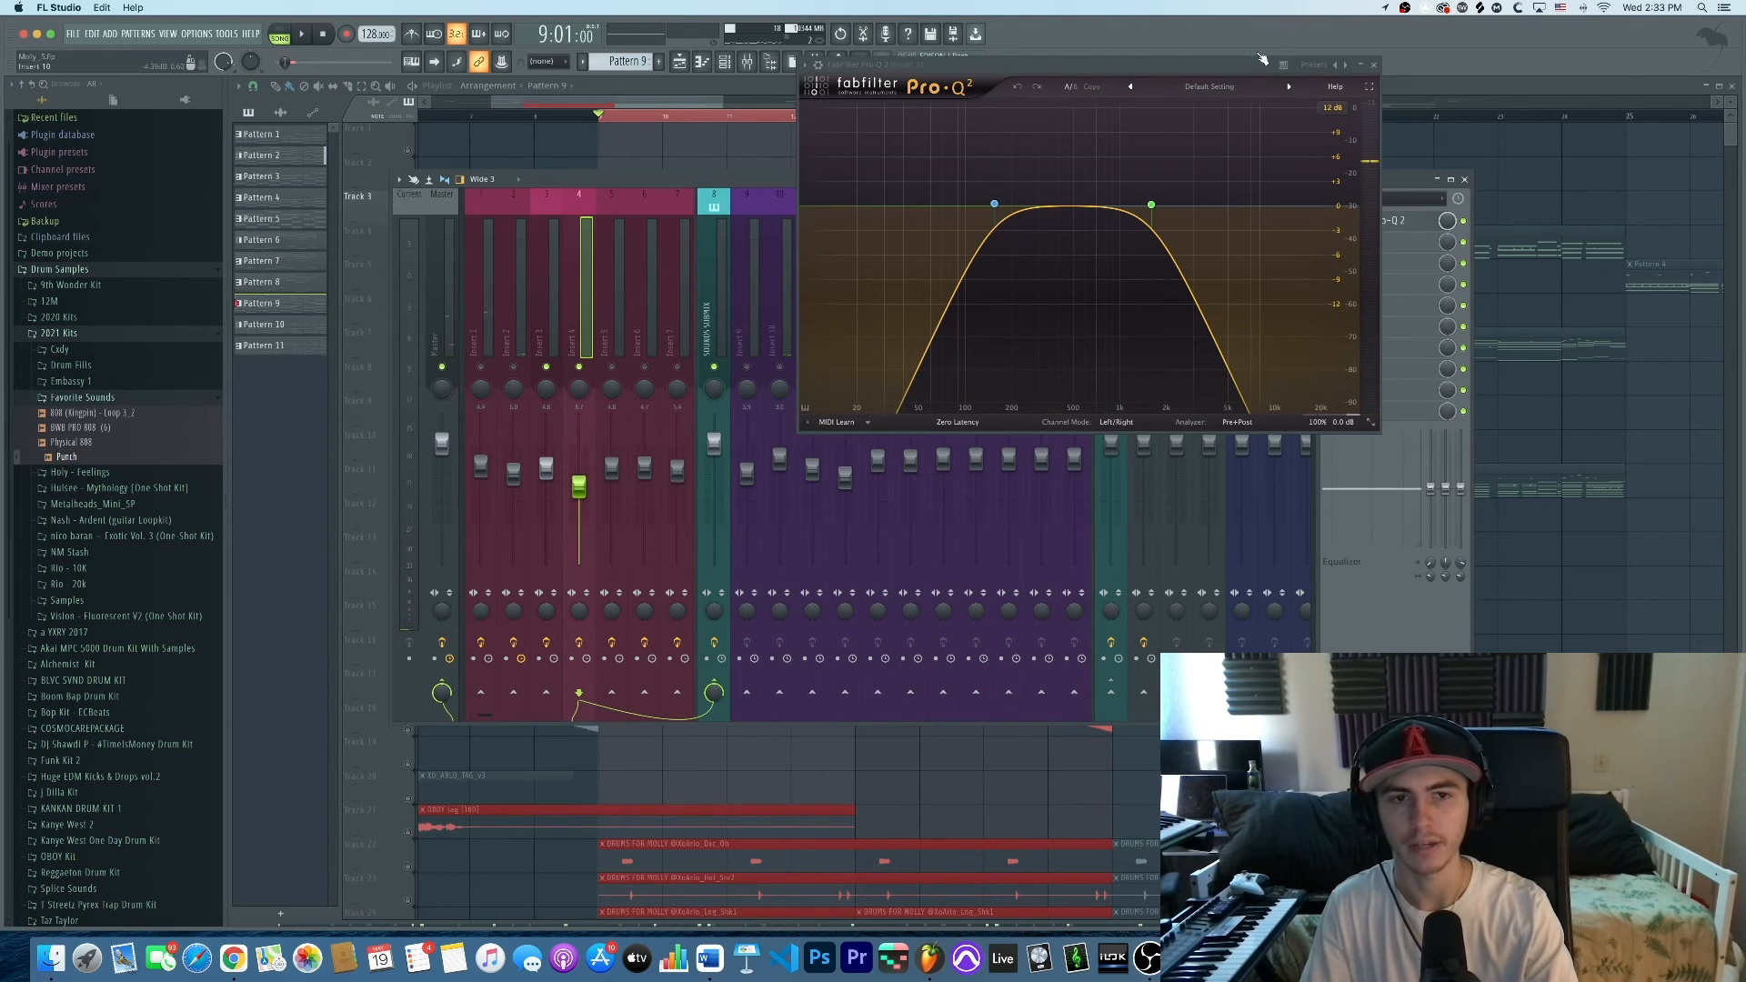
Close Insert 3's EQ and open Insert 4's Pro-Q 2 with its low cut and upper boosts
key(space)
click(1373, 64)
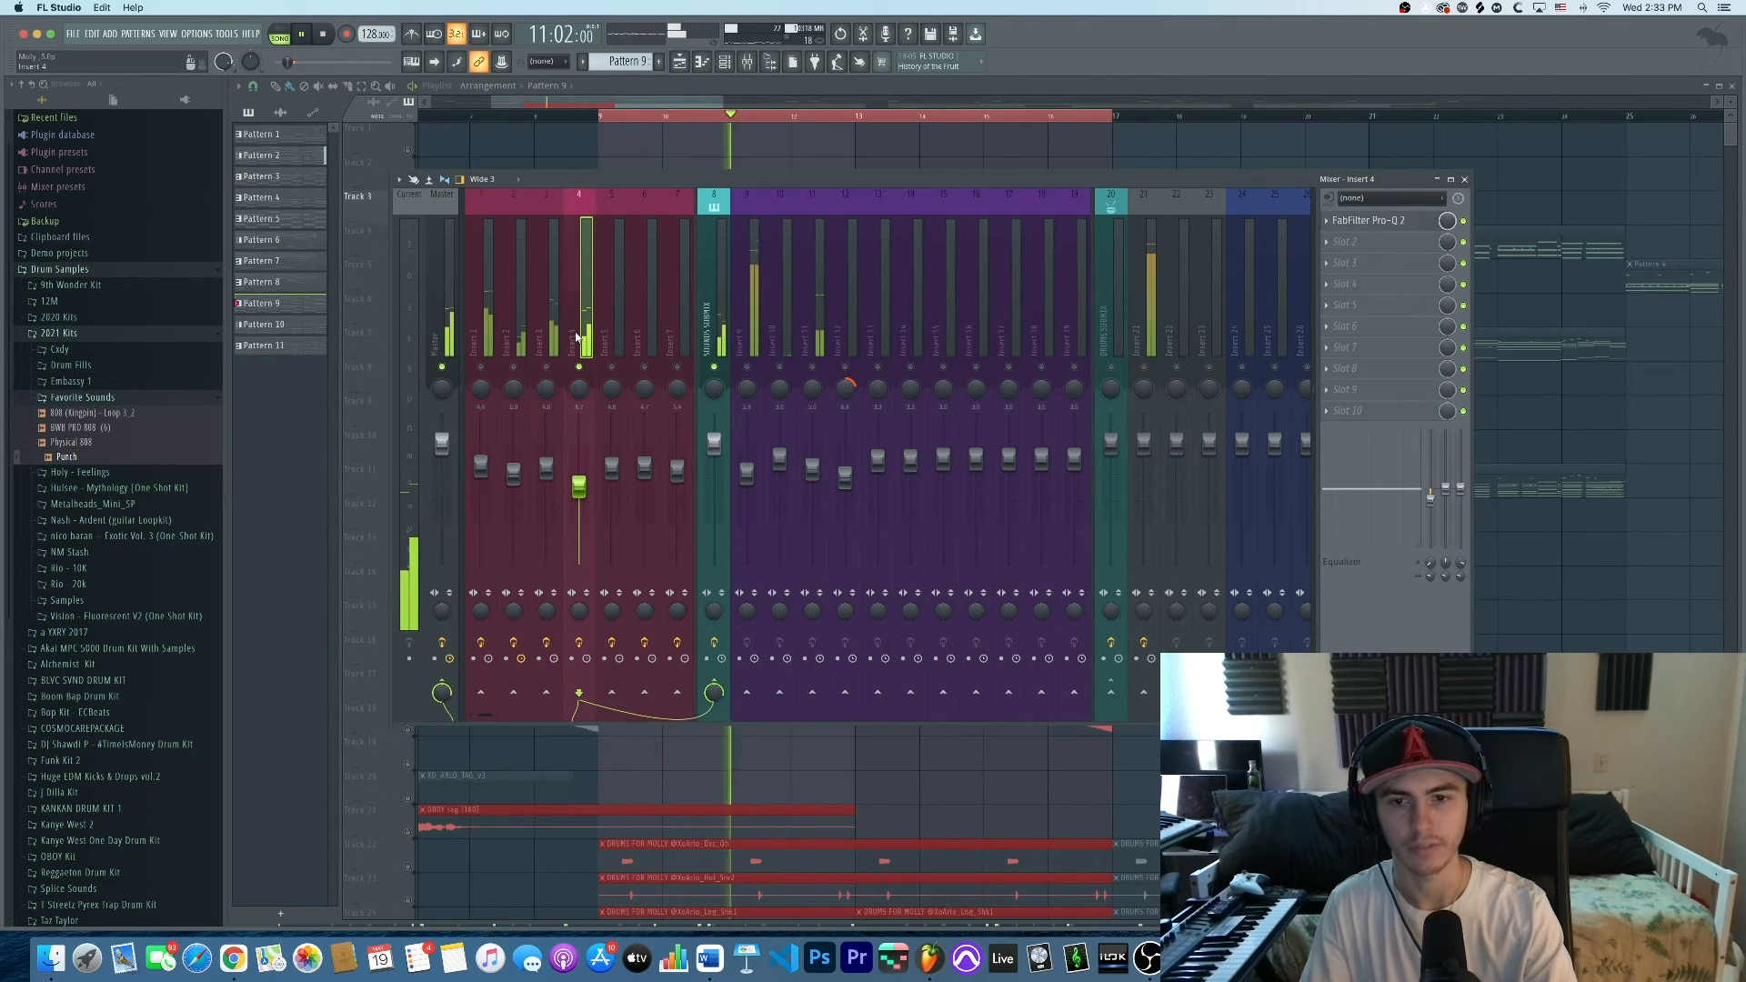
click(1369, 221)
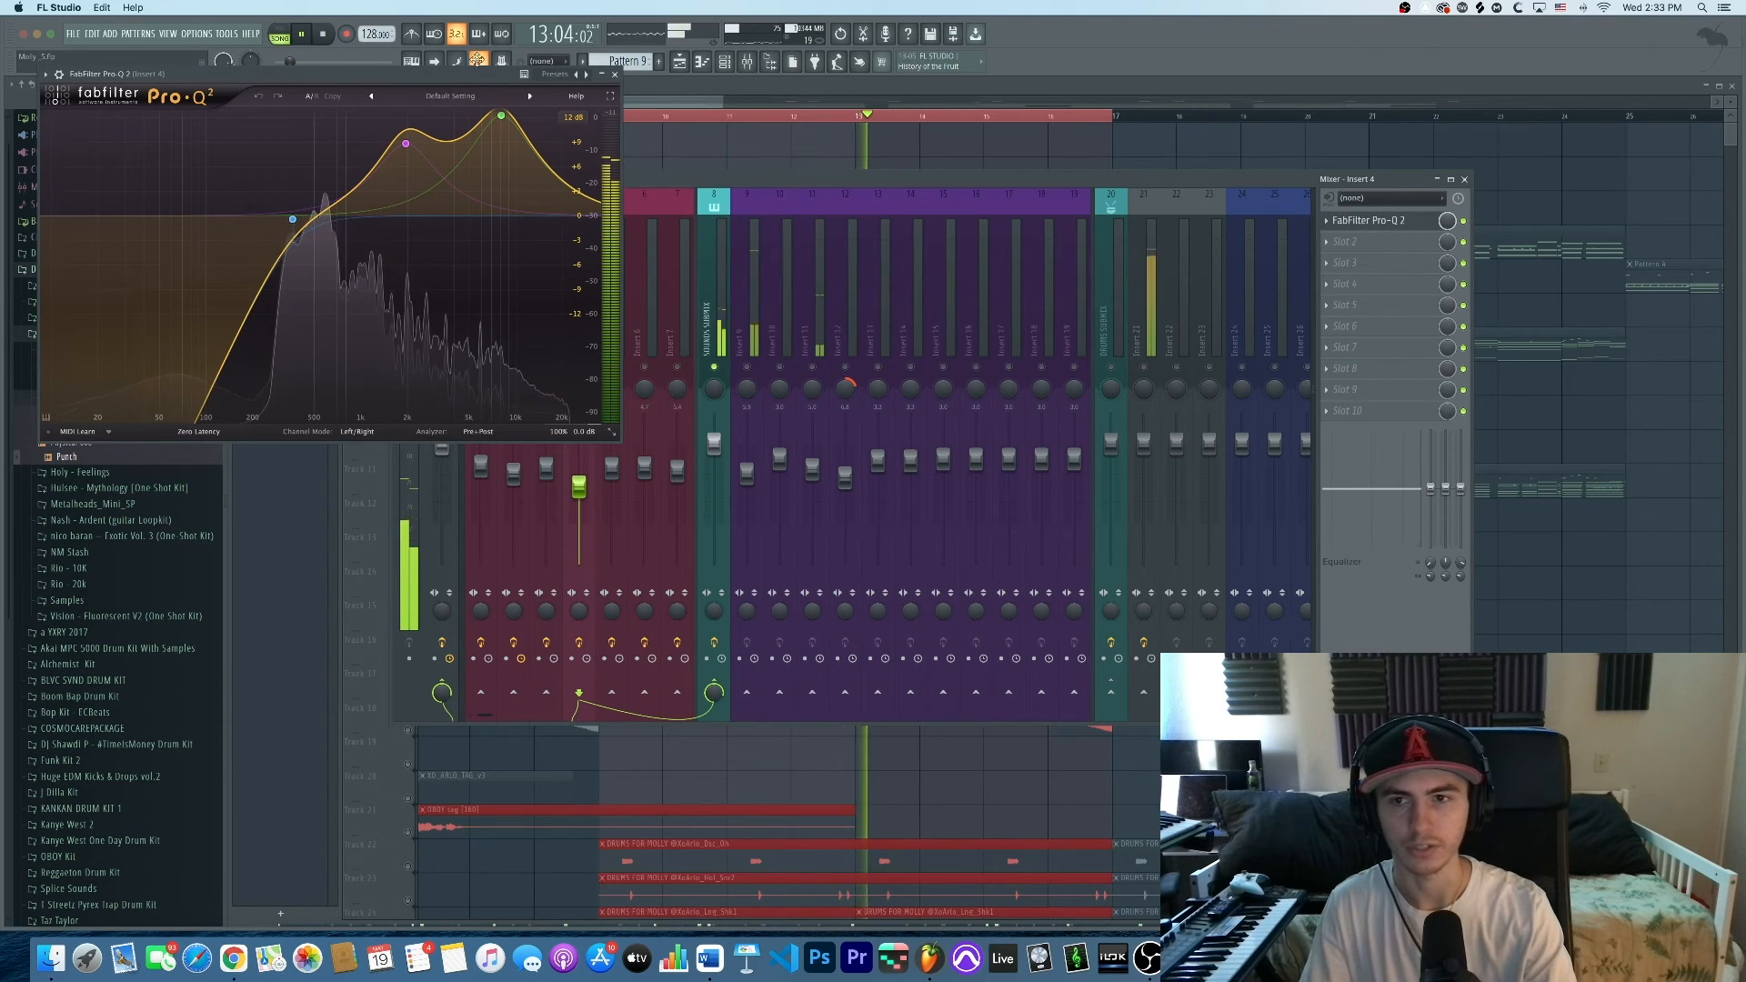
drag(464, 80, 376, 133)
key(space)
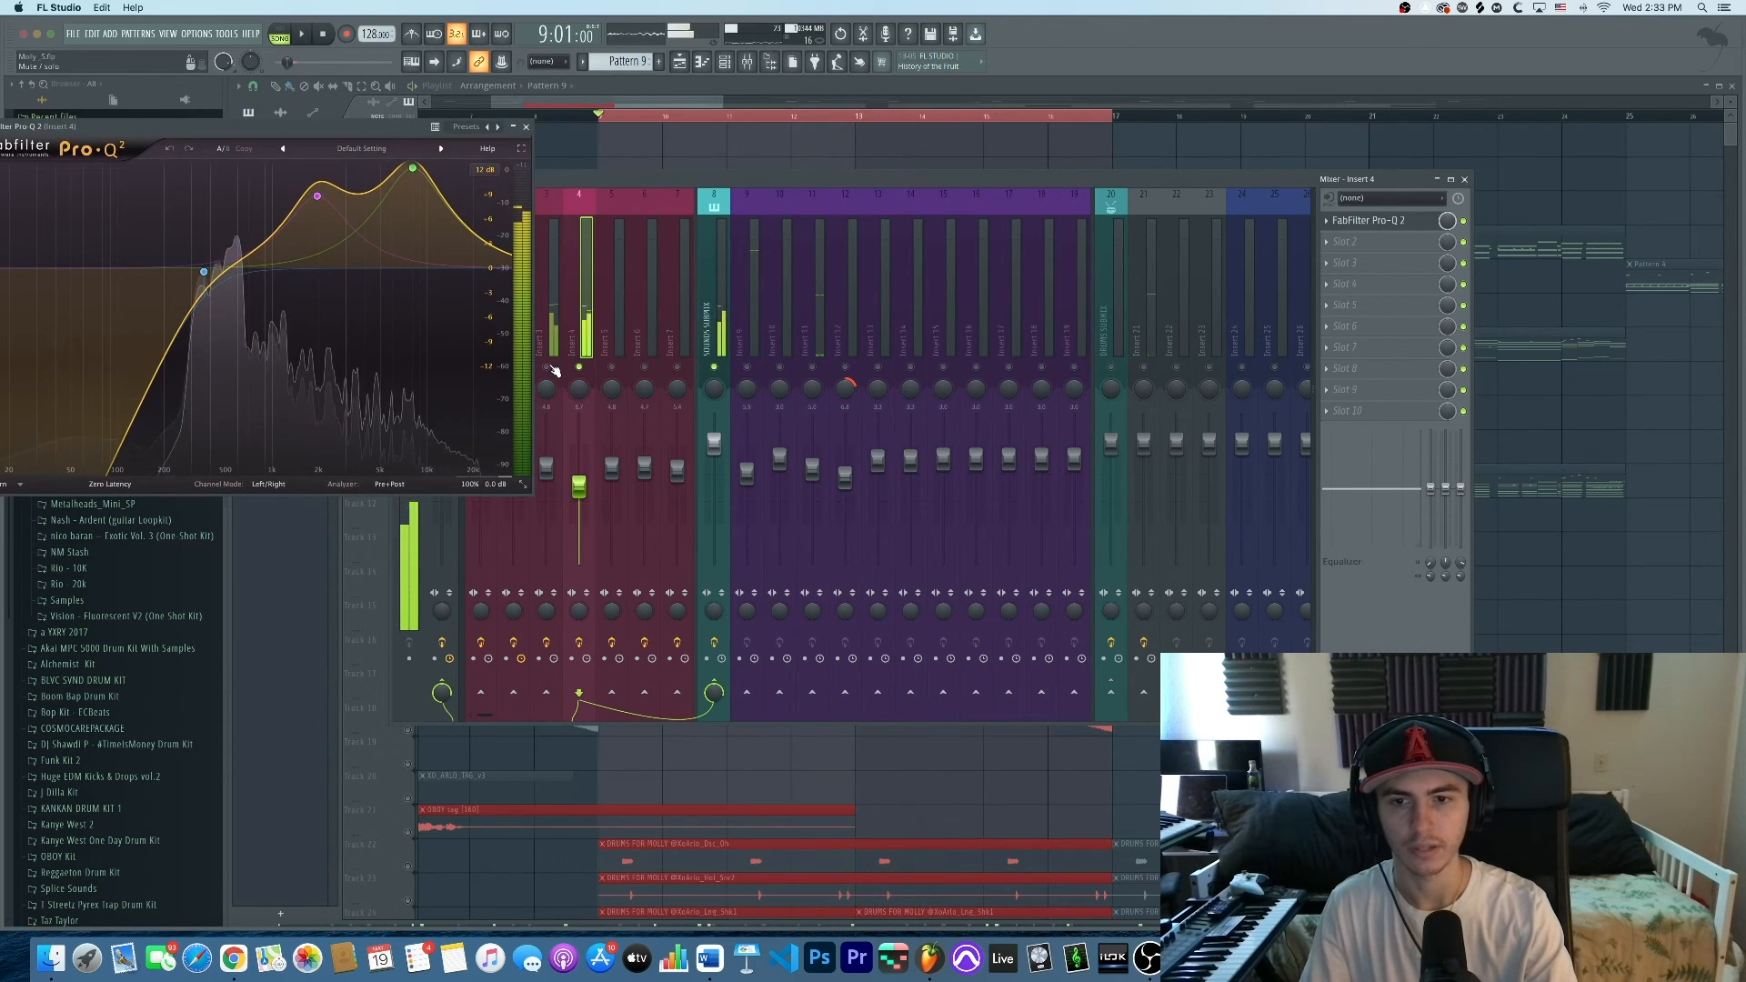
Unmute Inserts 3 and 4, audition them together, and close the Insert 4 EQ
click(547, 367)
click(548, 338)
key(space)
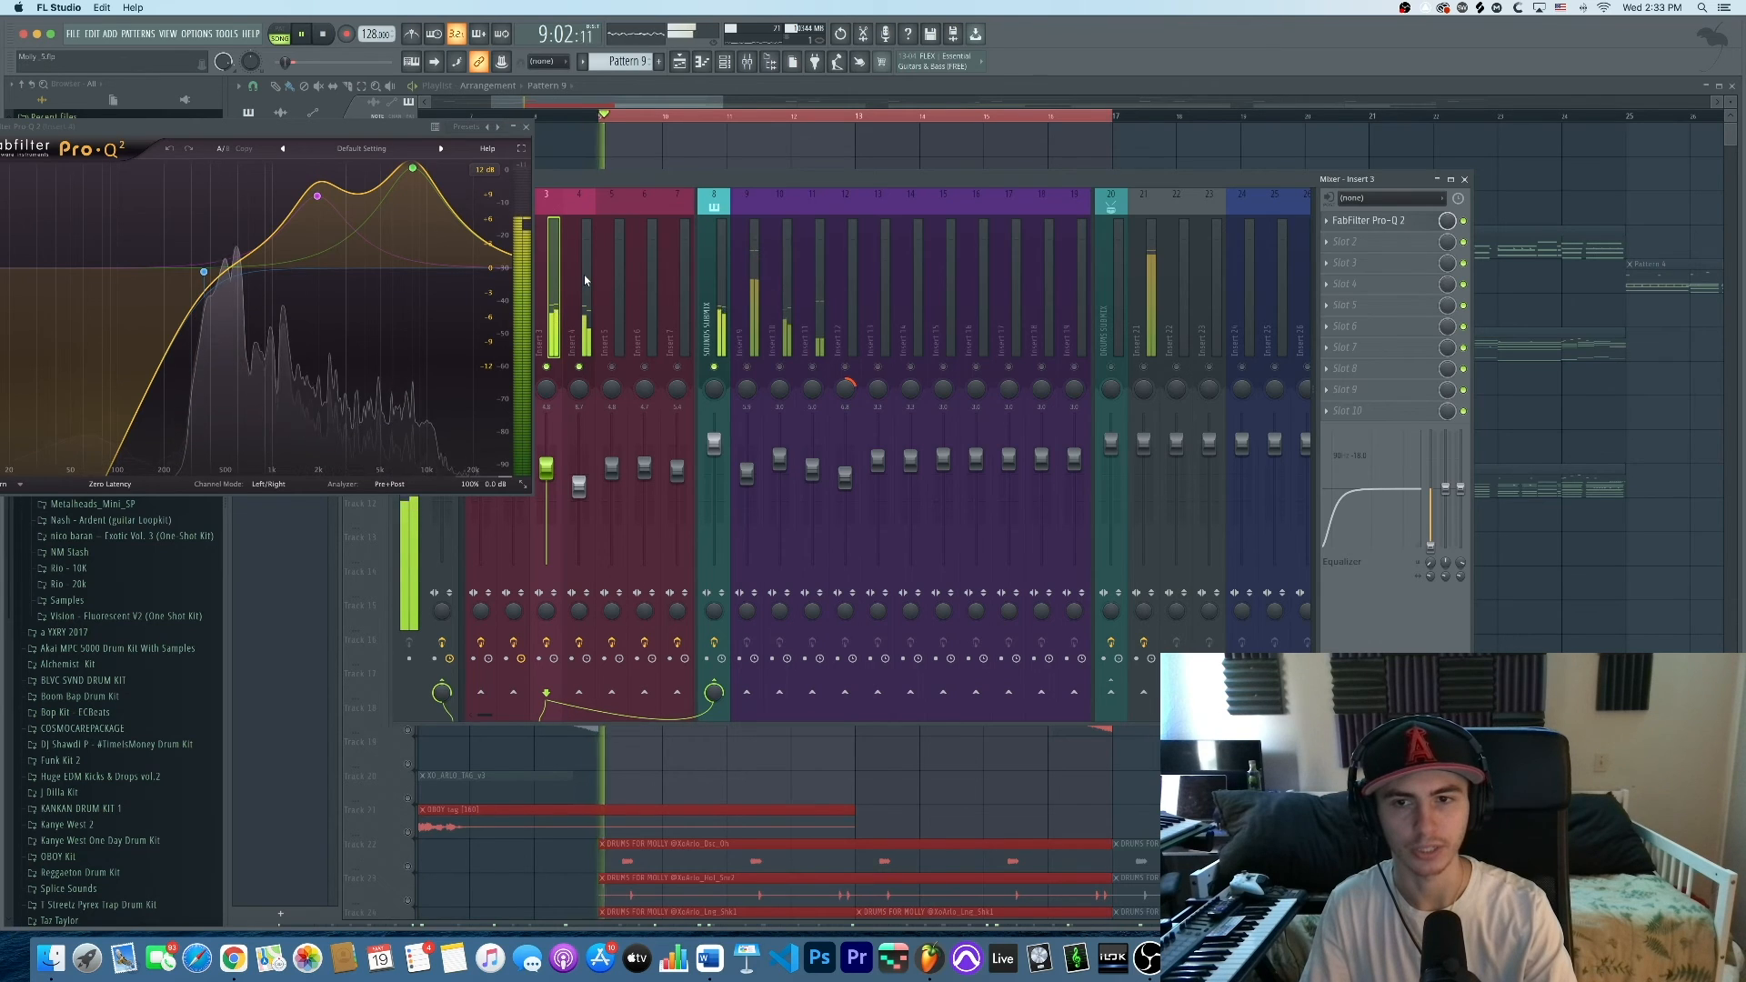
click(582, 367)
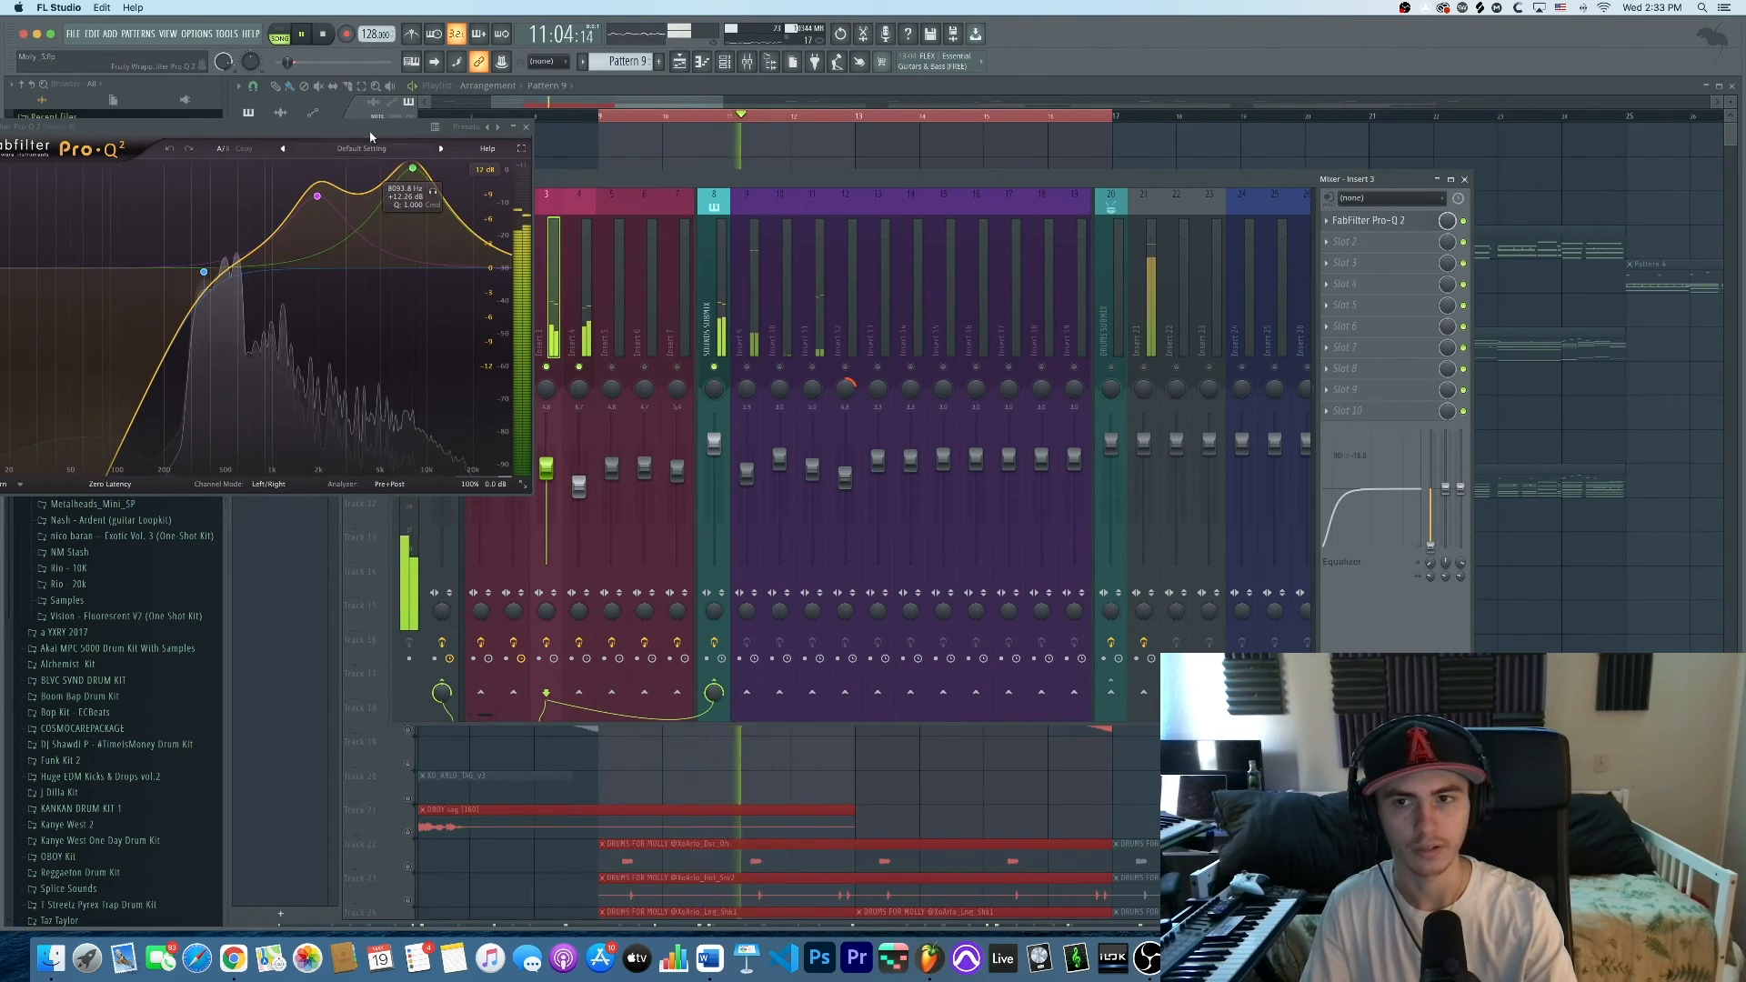
drag(371, 129, 1135, 123)
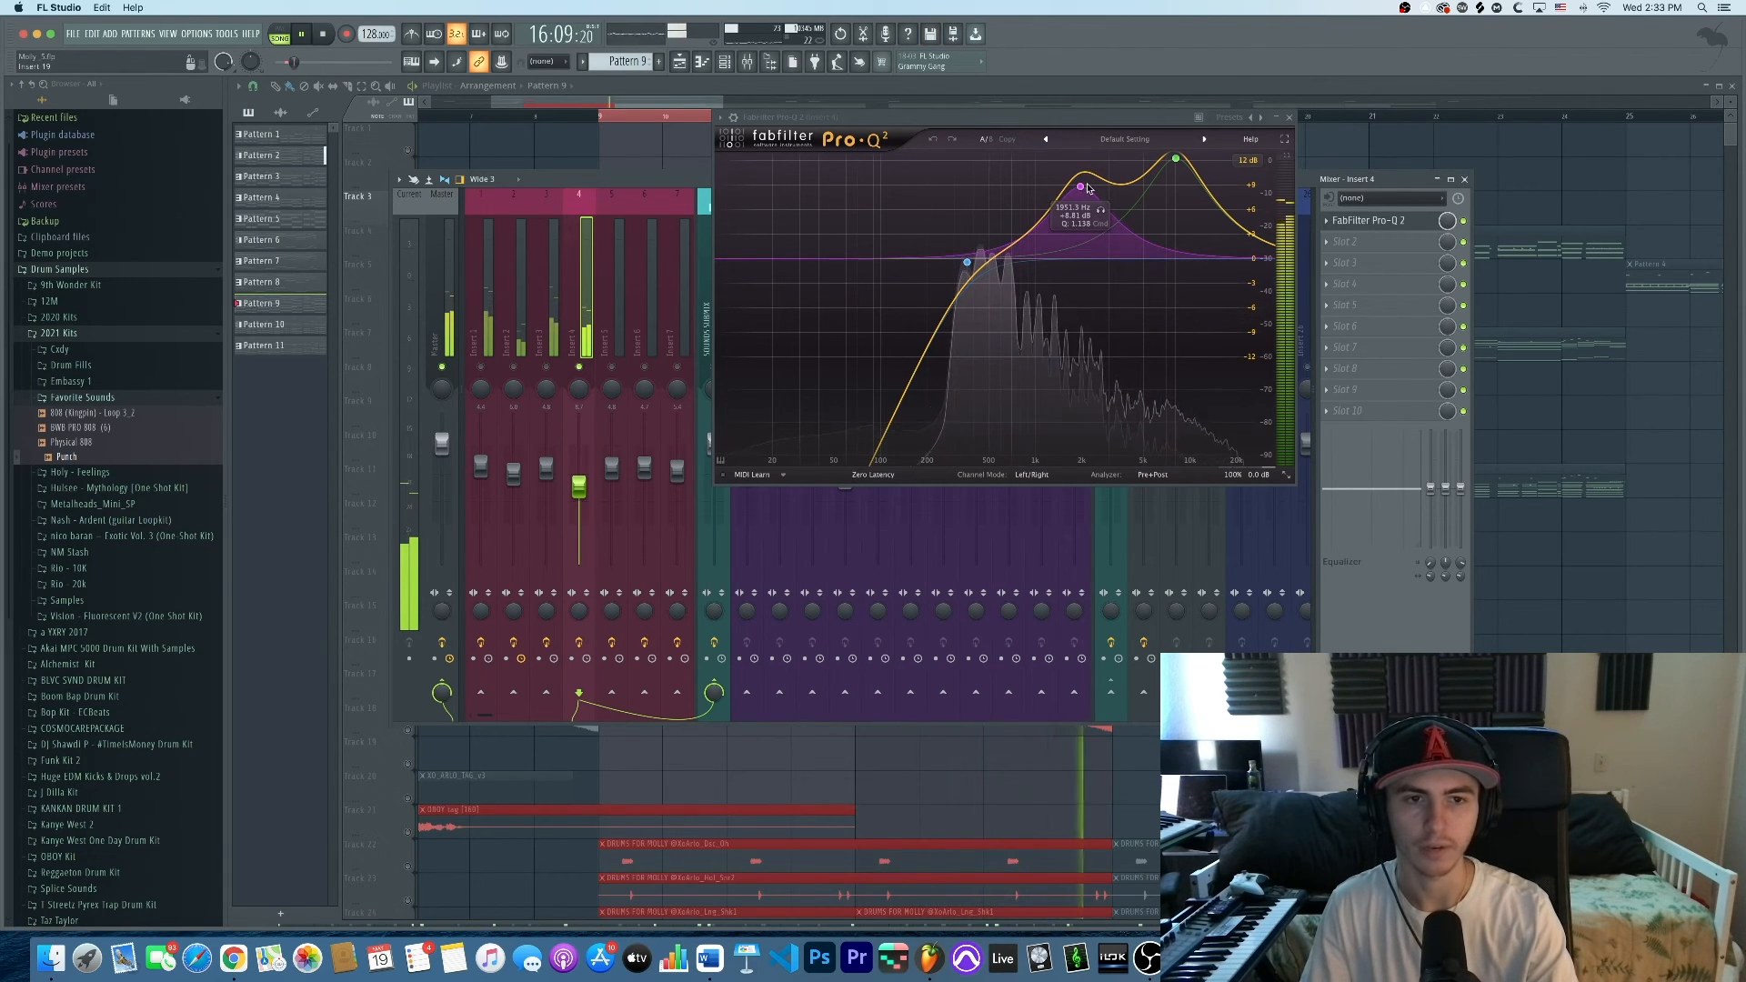
key(space)
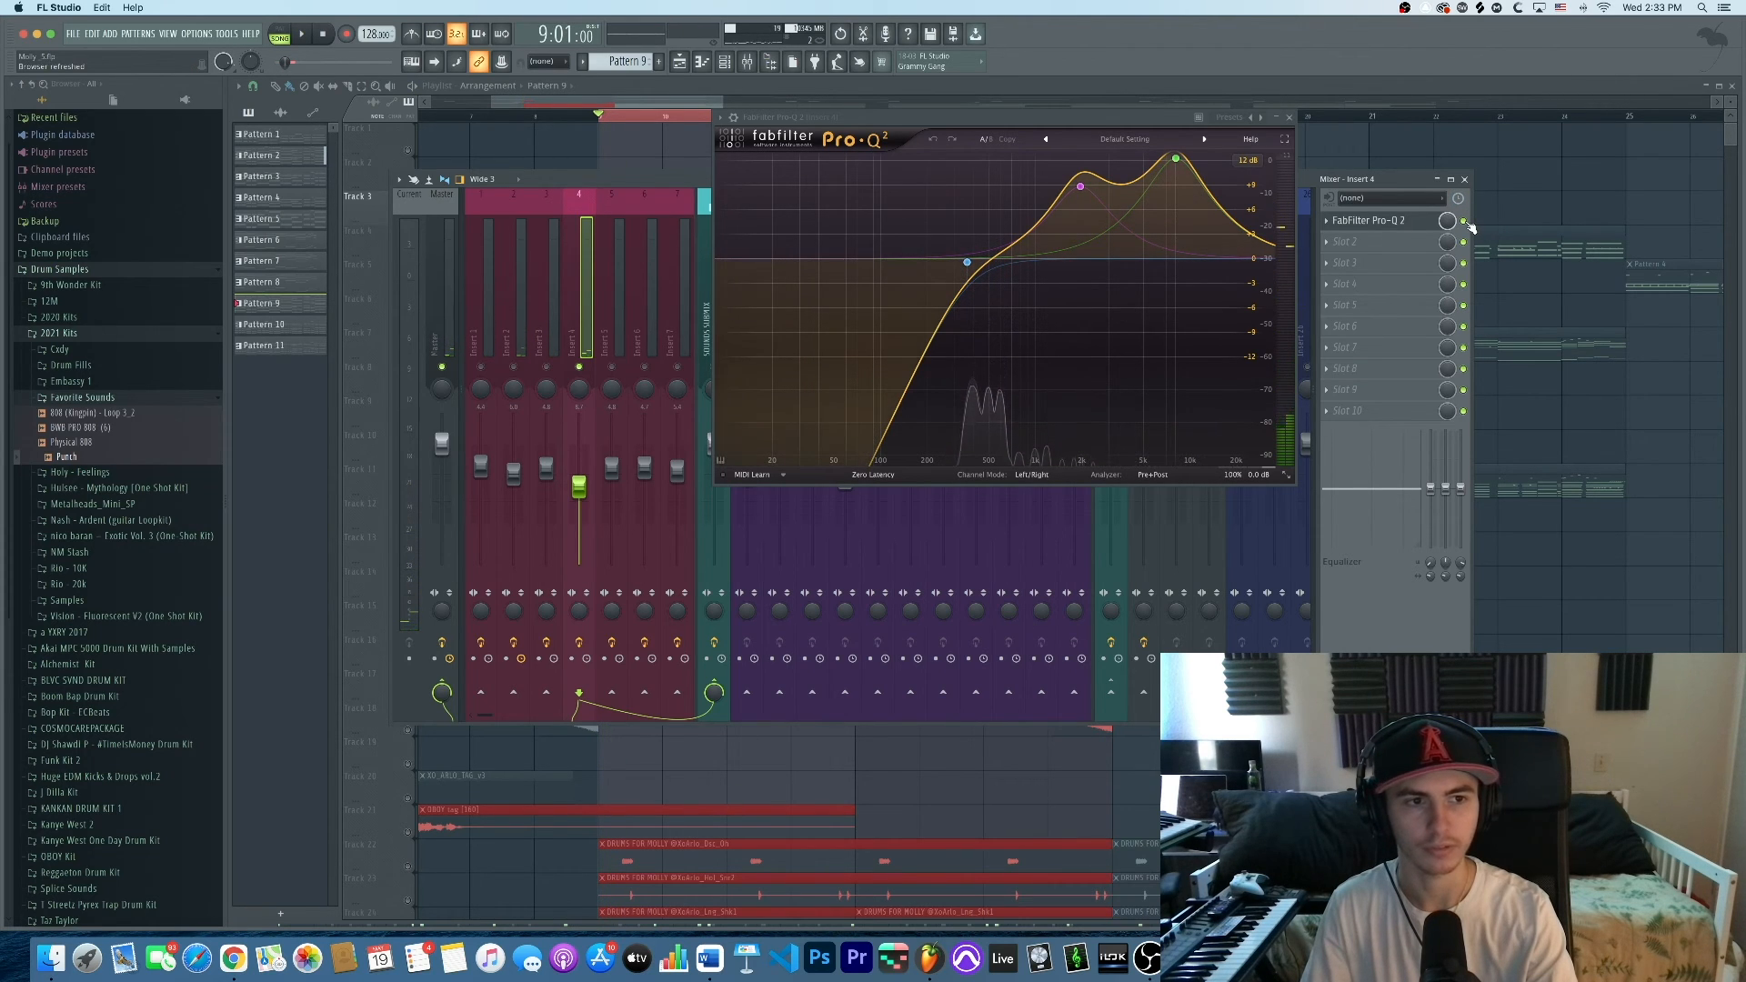
key(space)
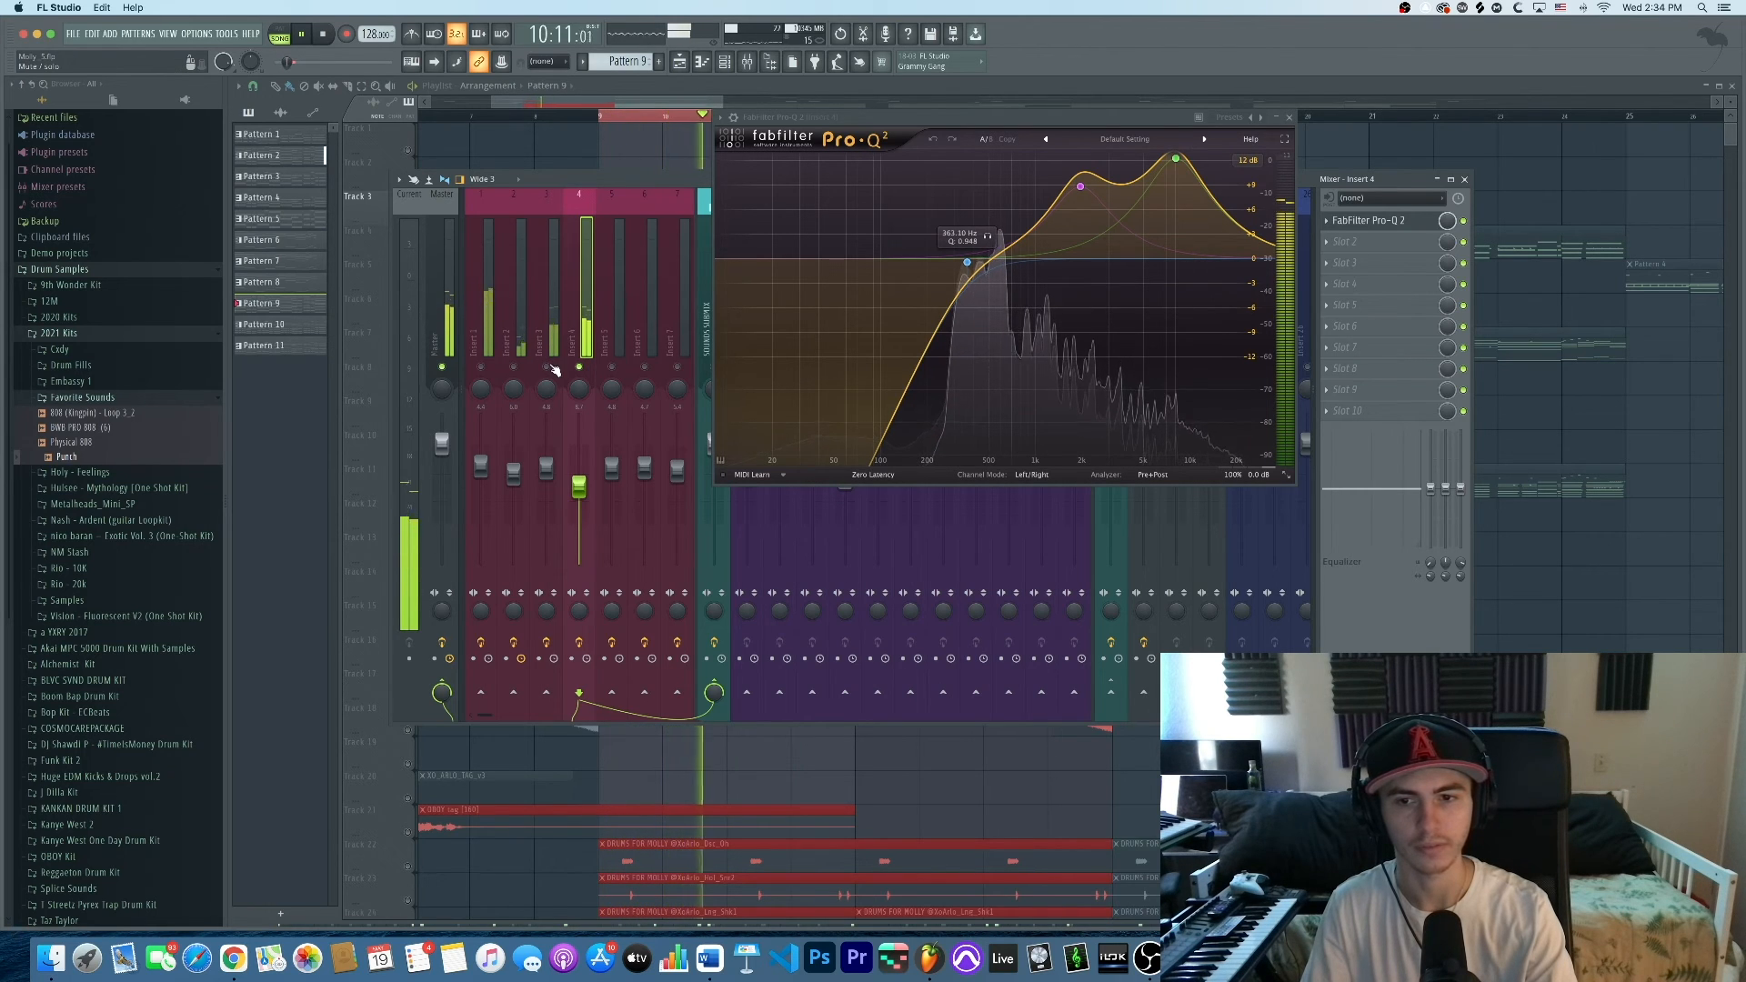
click(554, 325)
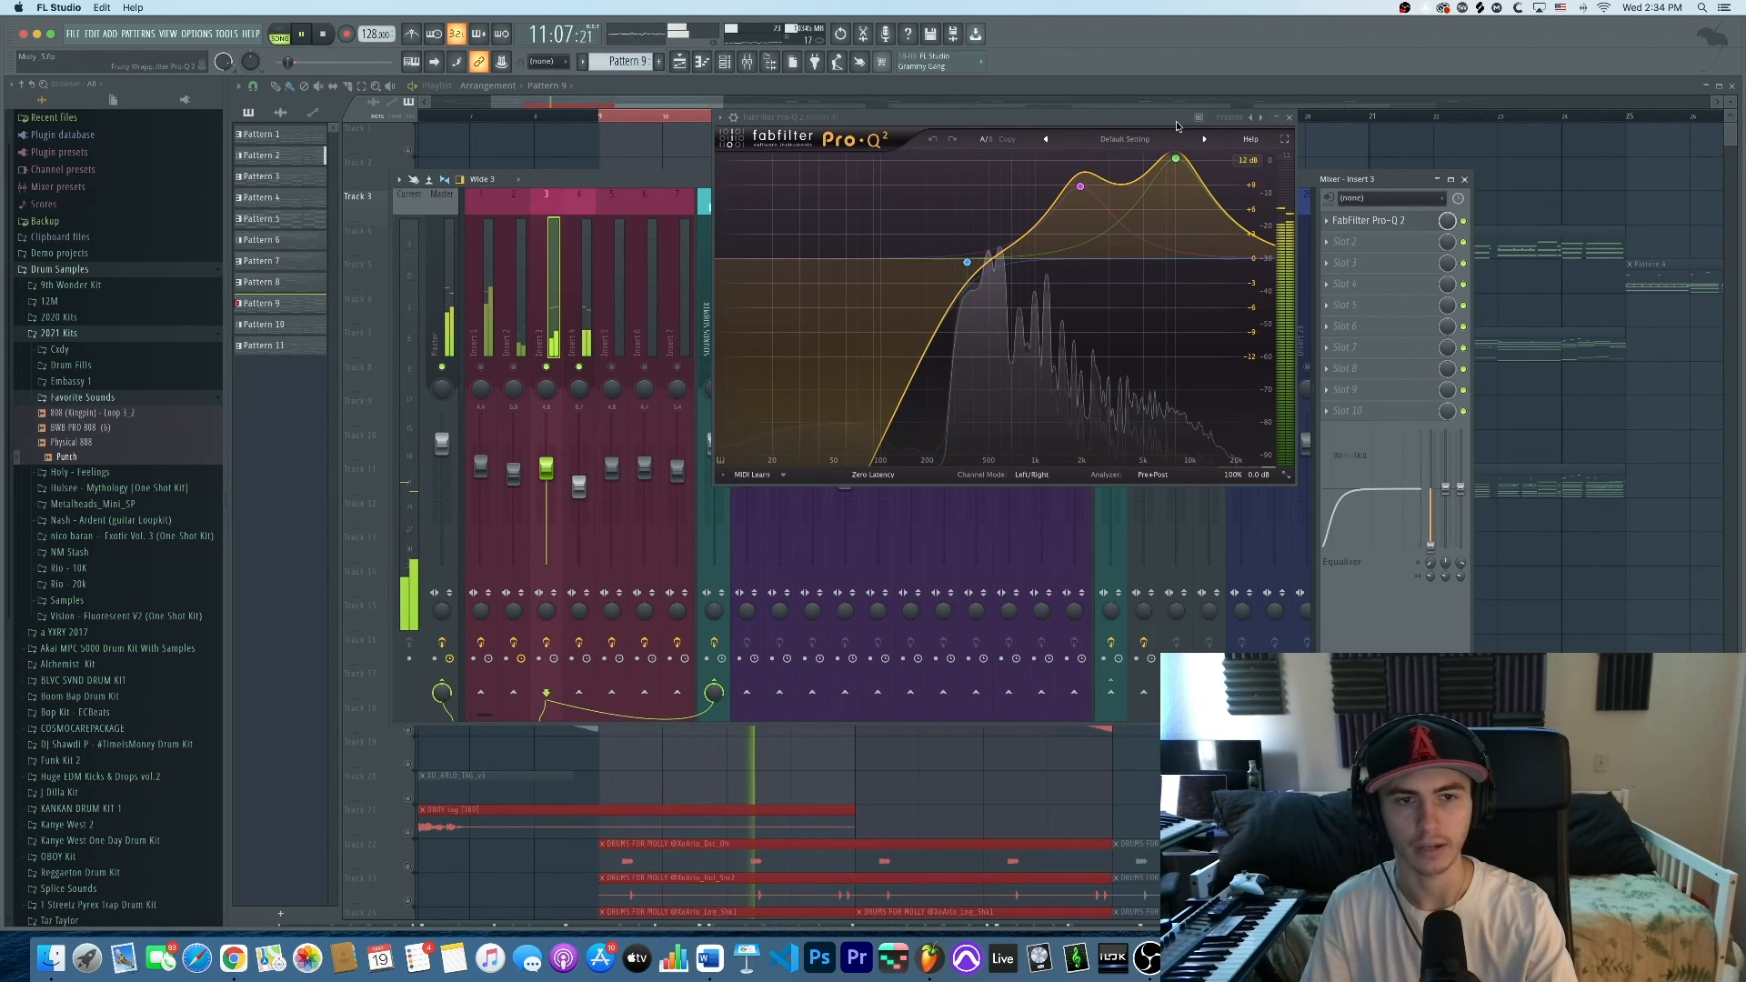
click(1290, 119)
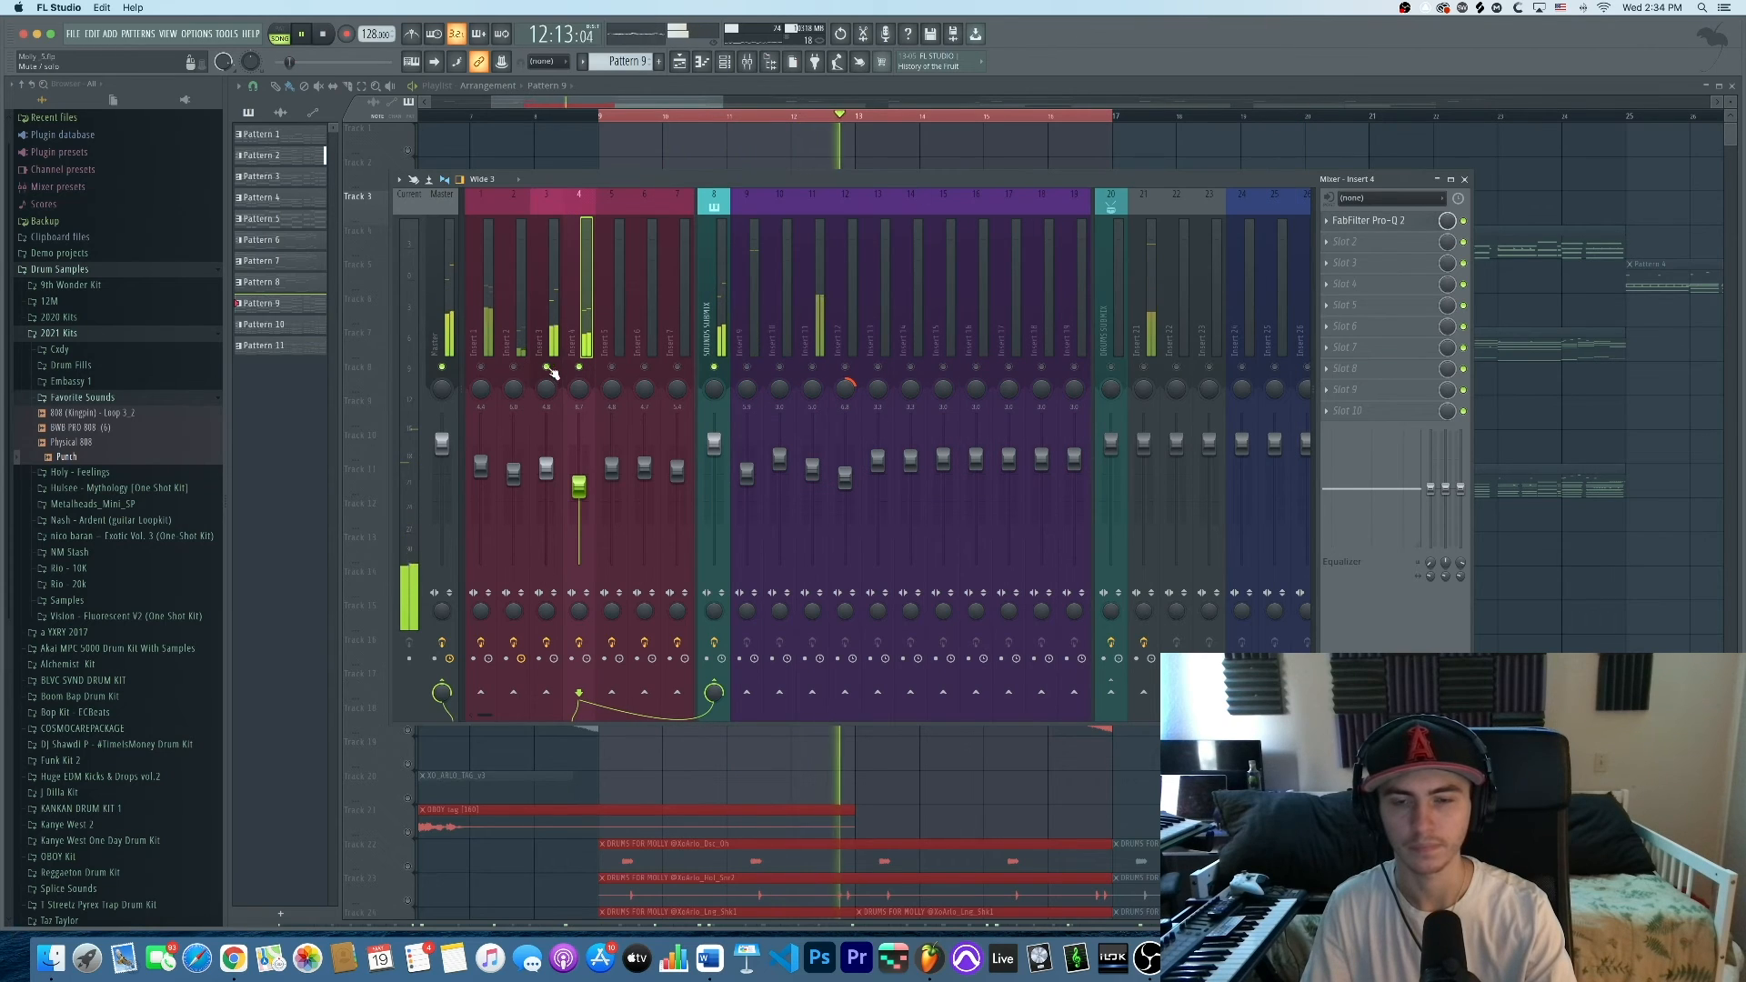
Select Insert 2 and unmute Inserts 1, 3 and 4 while the beat plays
click(558, 330)
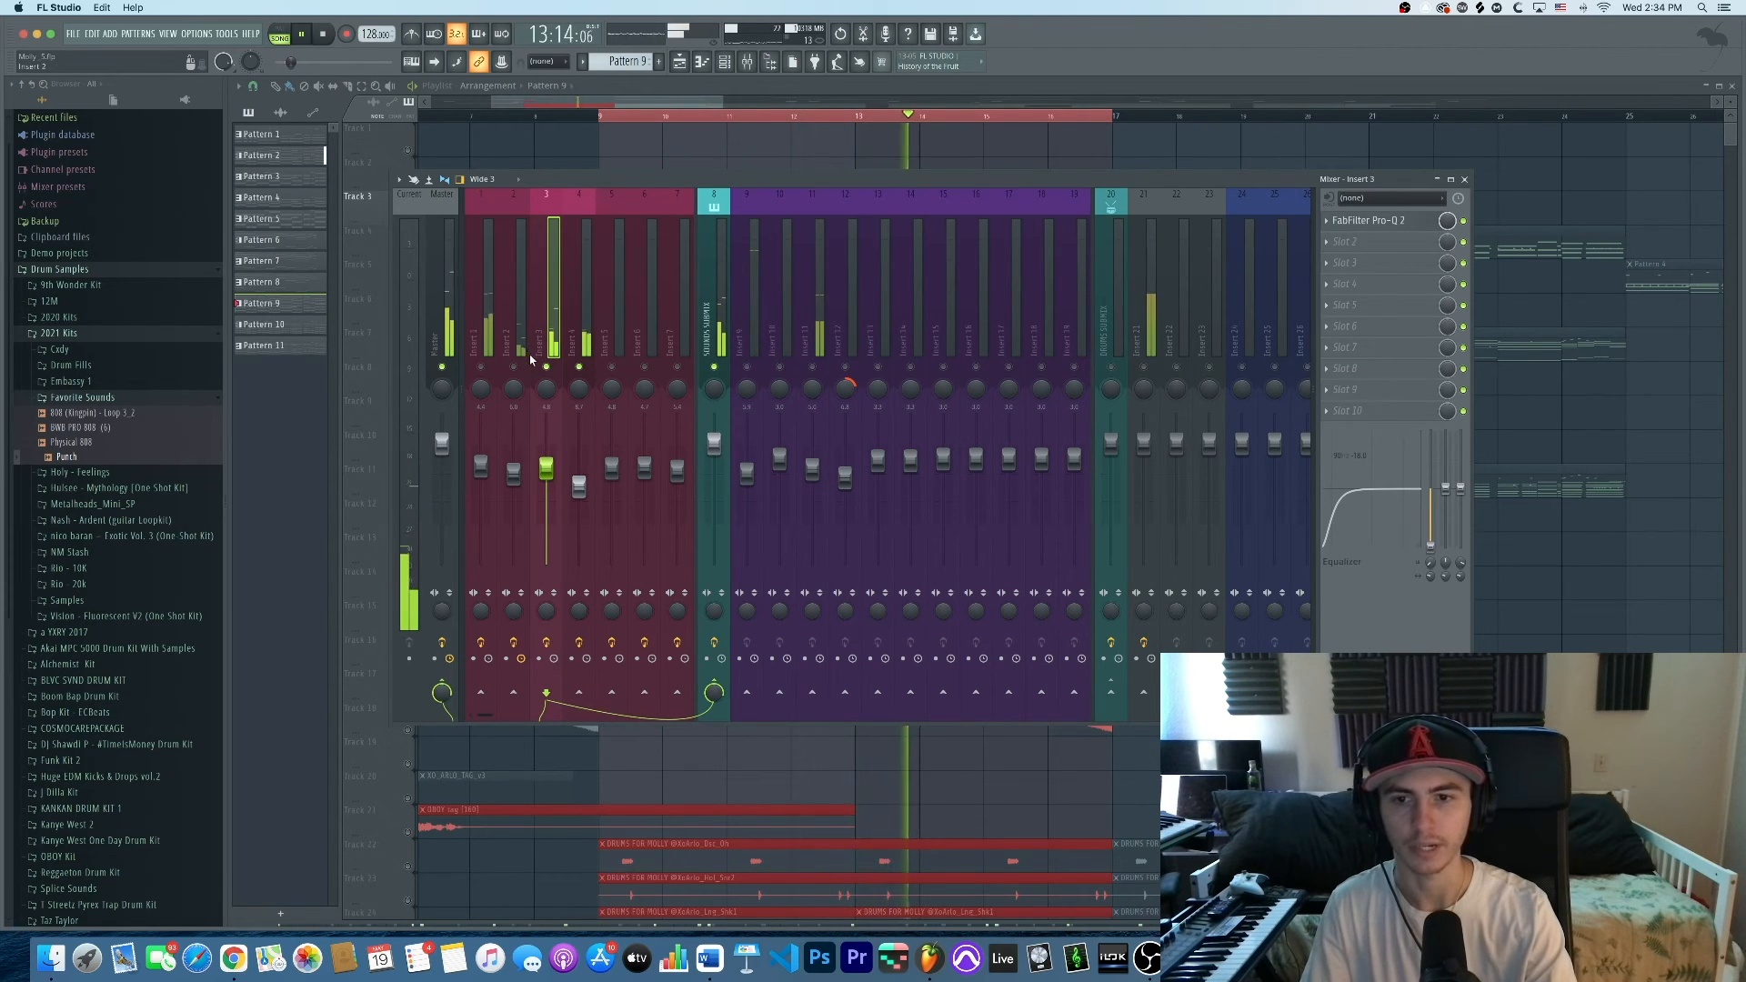
key(space)
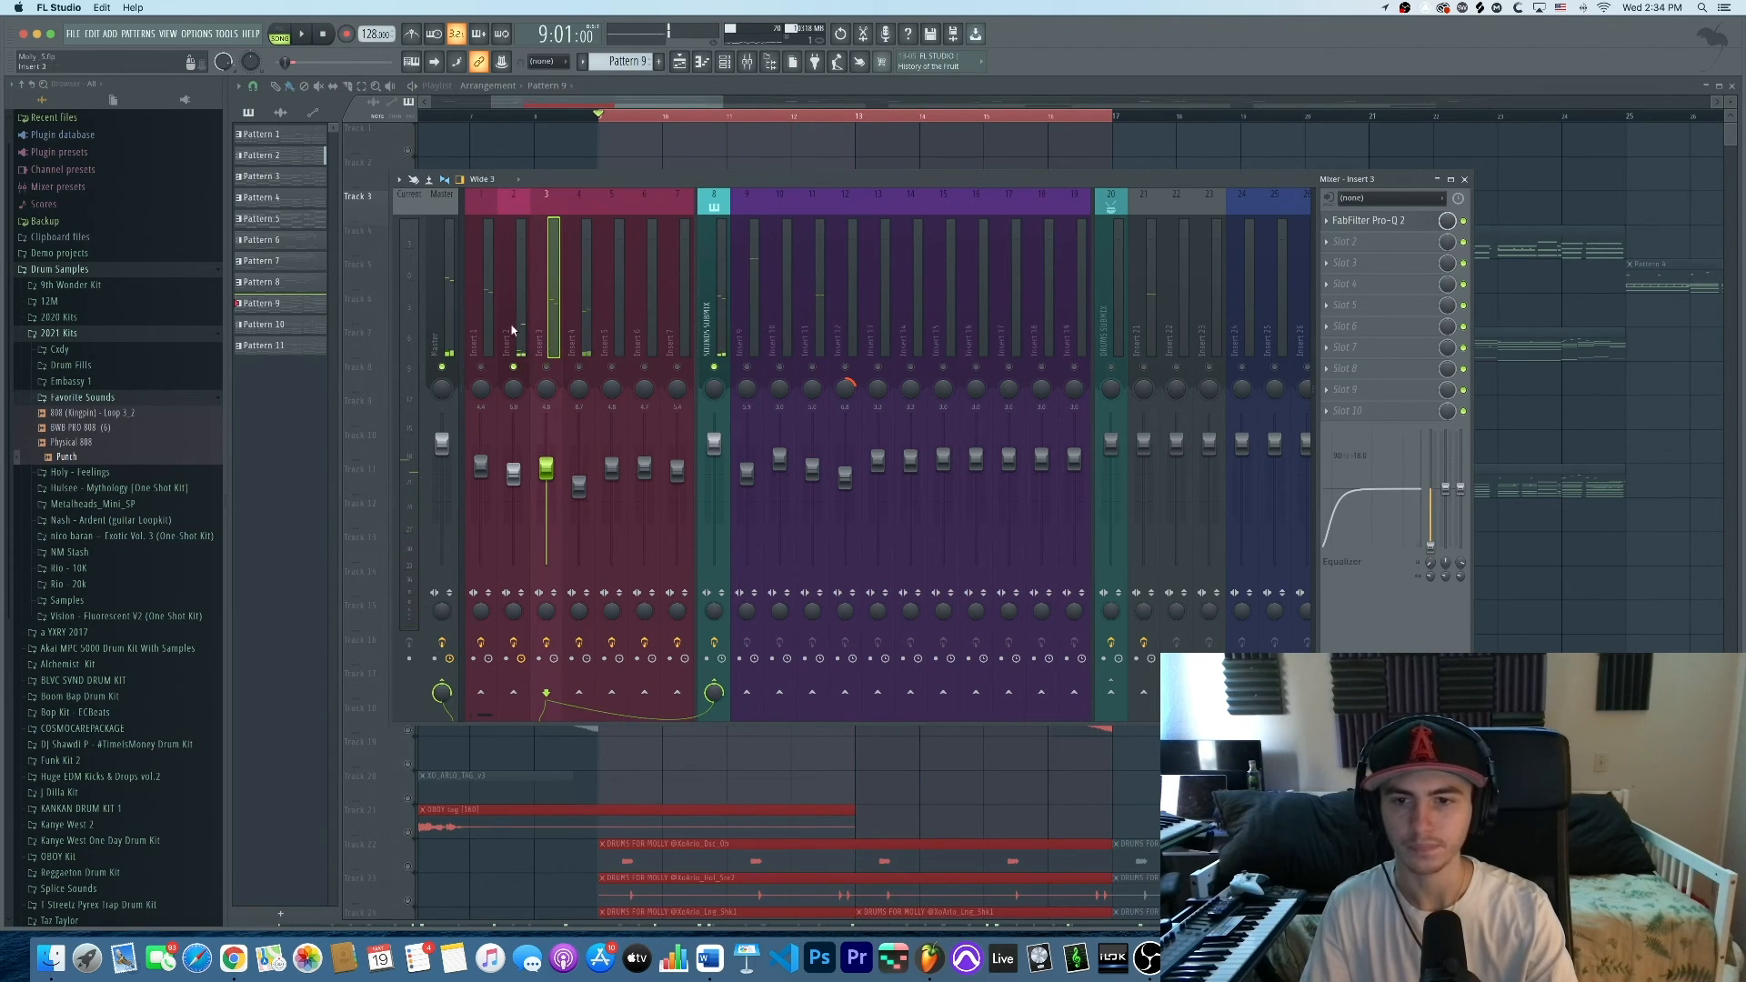
click(520, 319)
key(space)
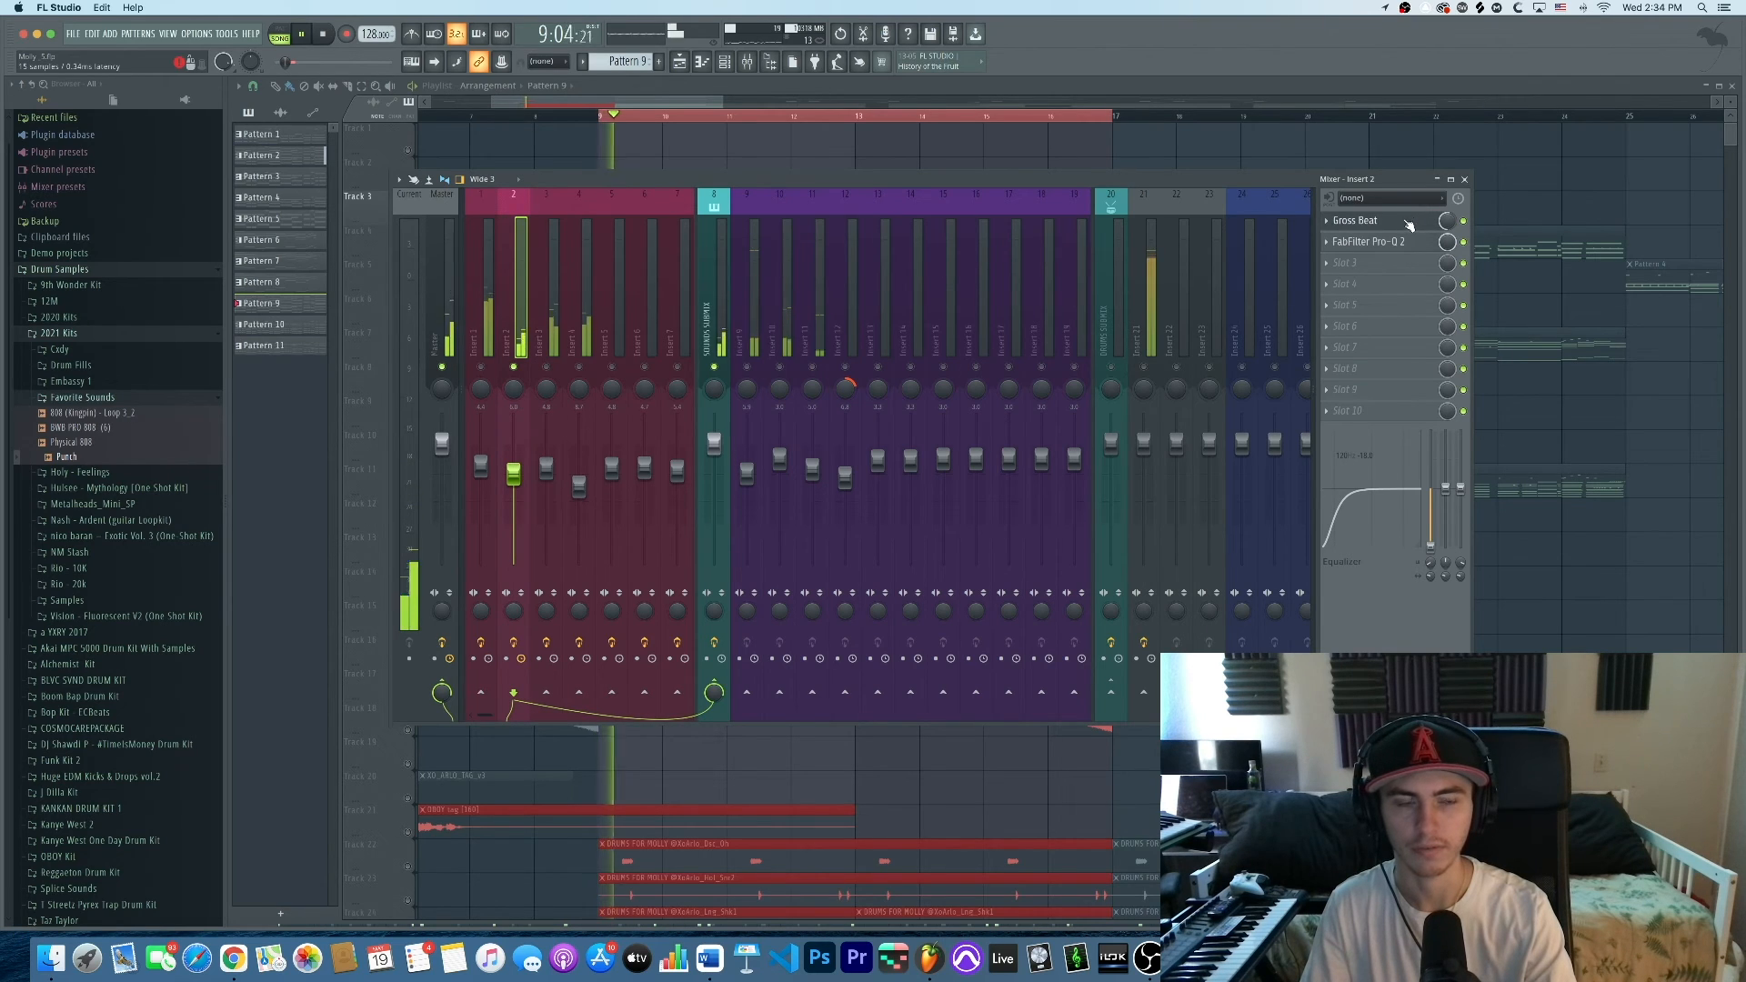
click(488, 370)
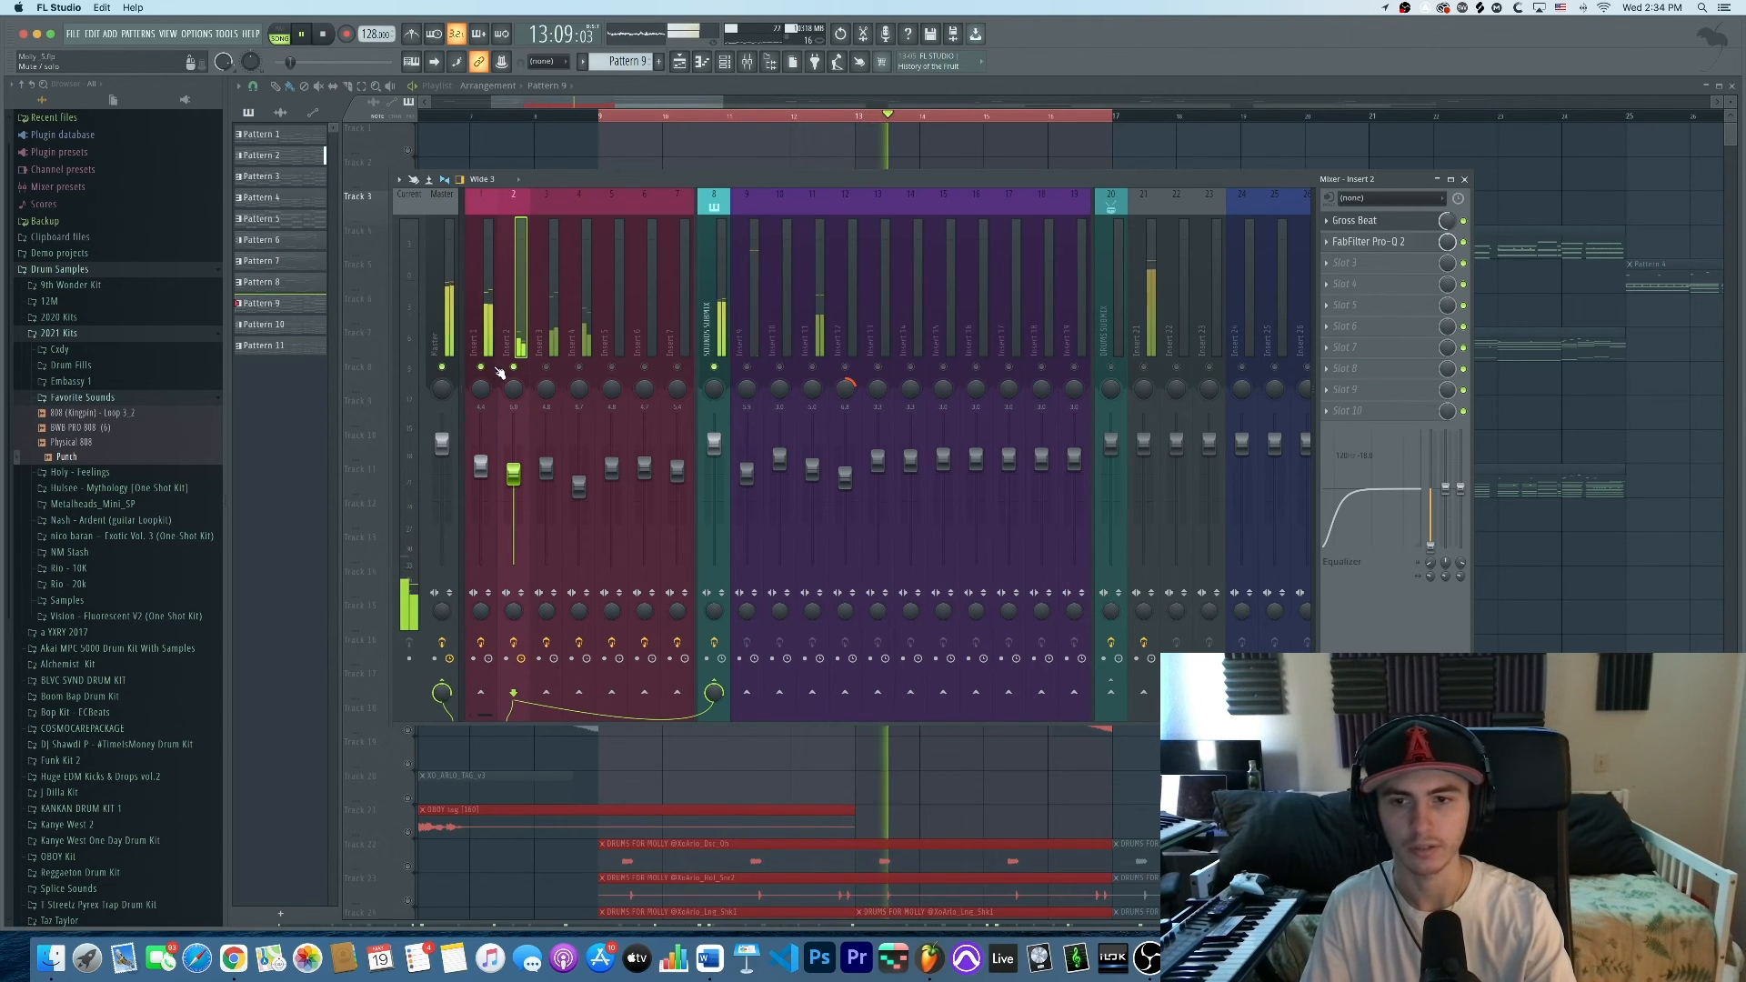
click(552, 370)
click(576, 369)
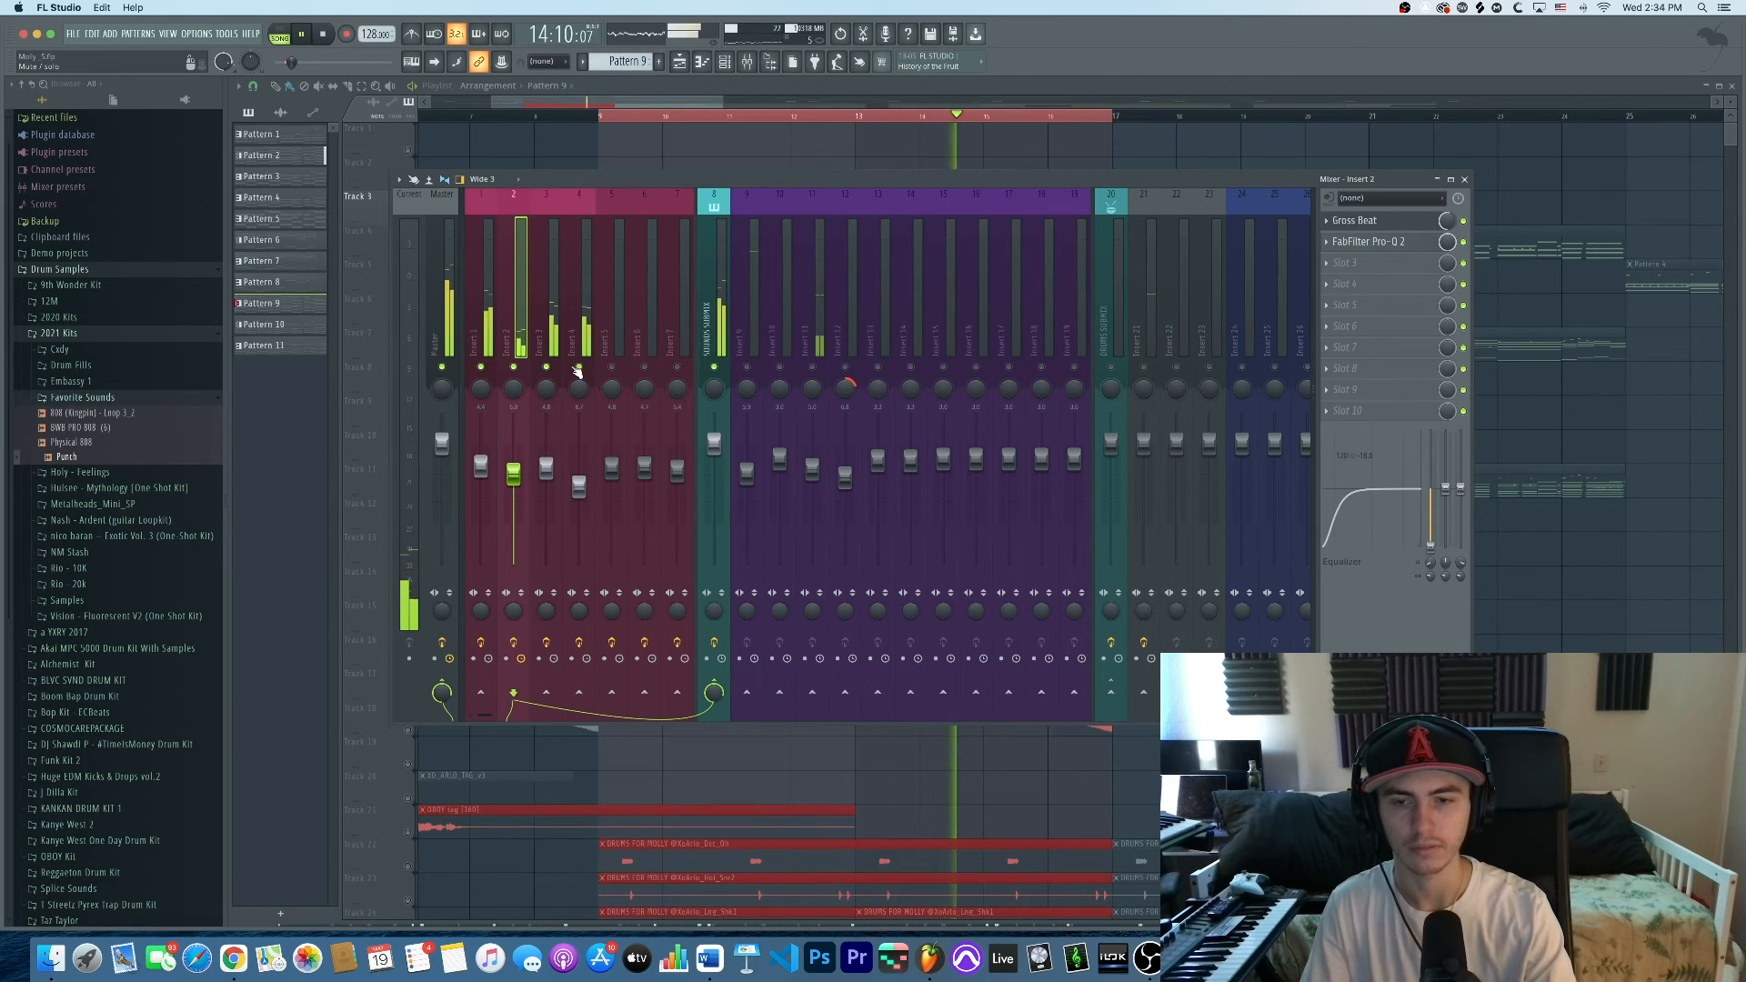
Solo Insert 2 and open its Gross Beat effect
key(space)
right_click(523, 371)
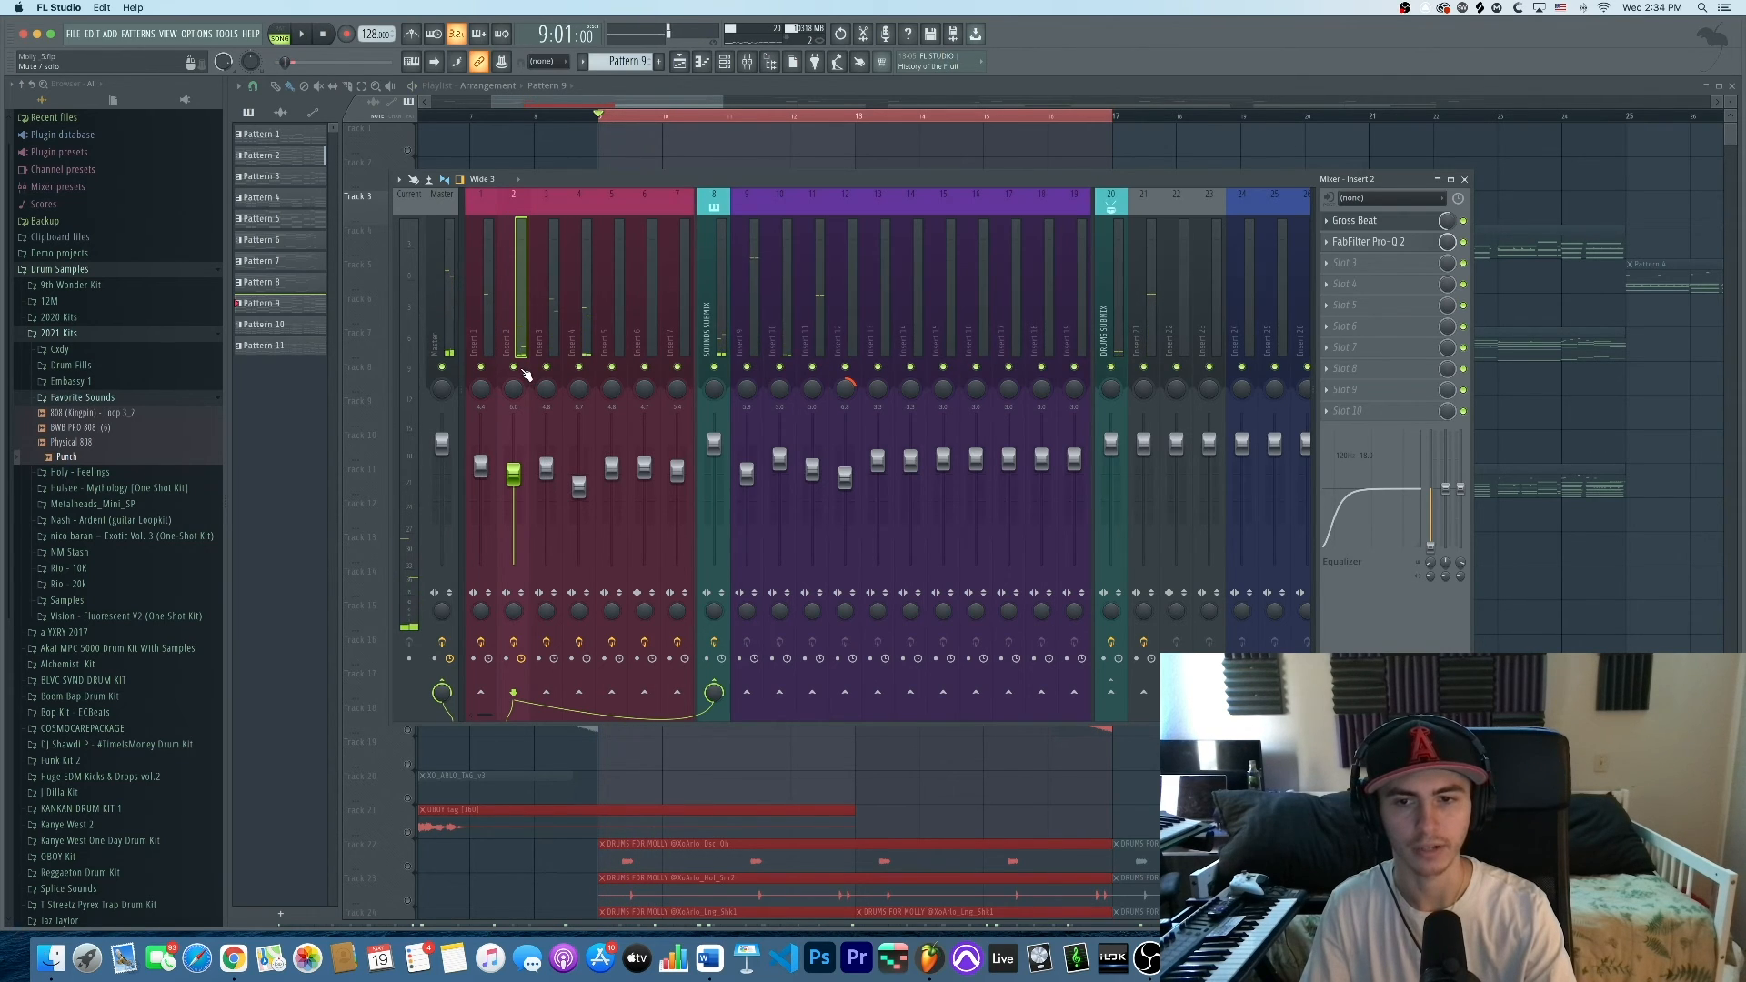
right_click(523, 370)
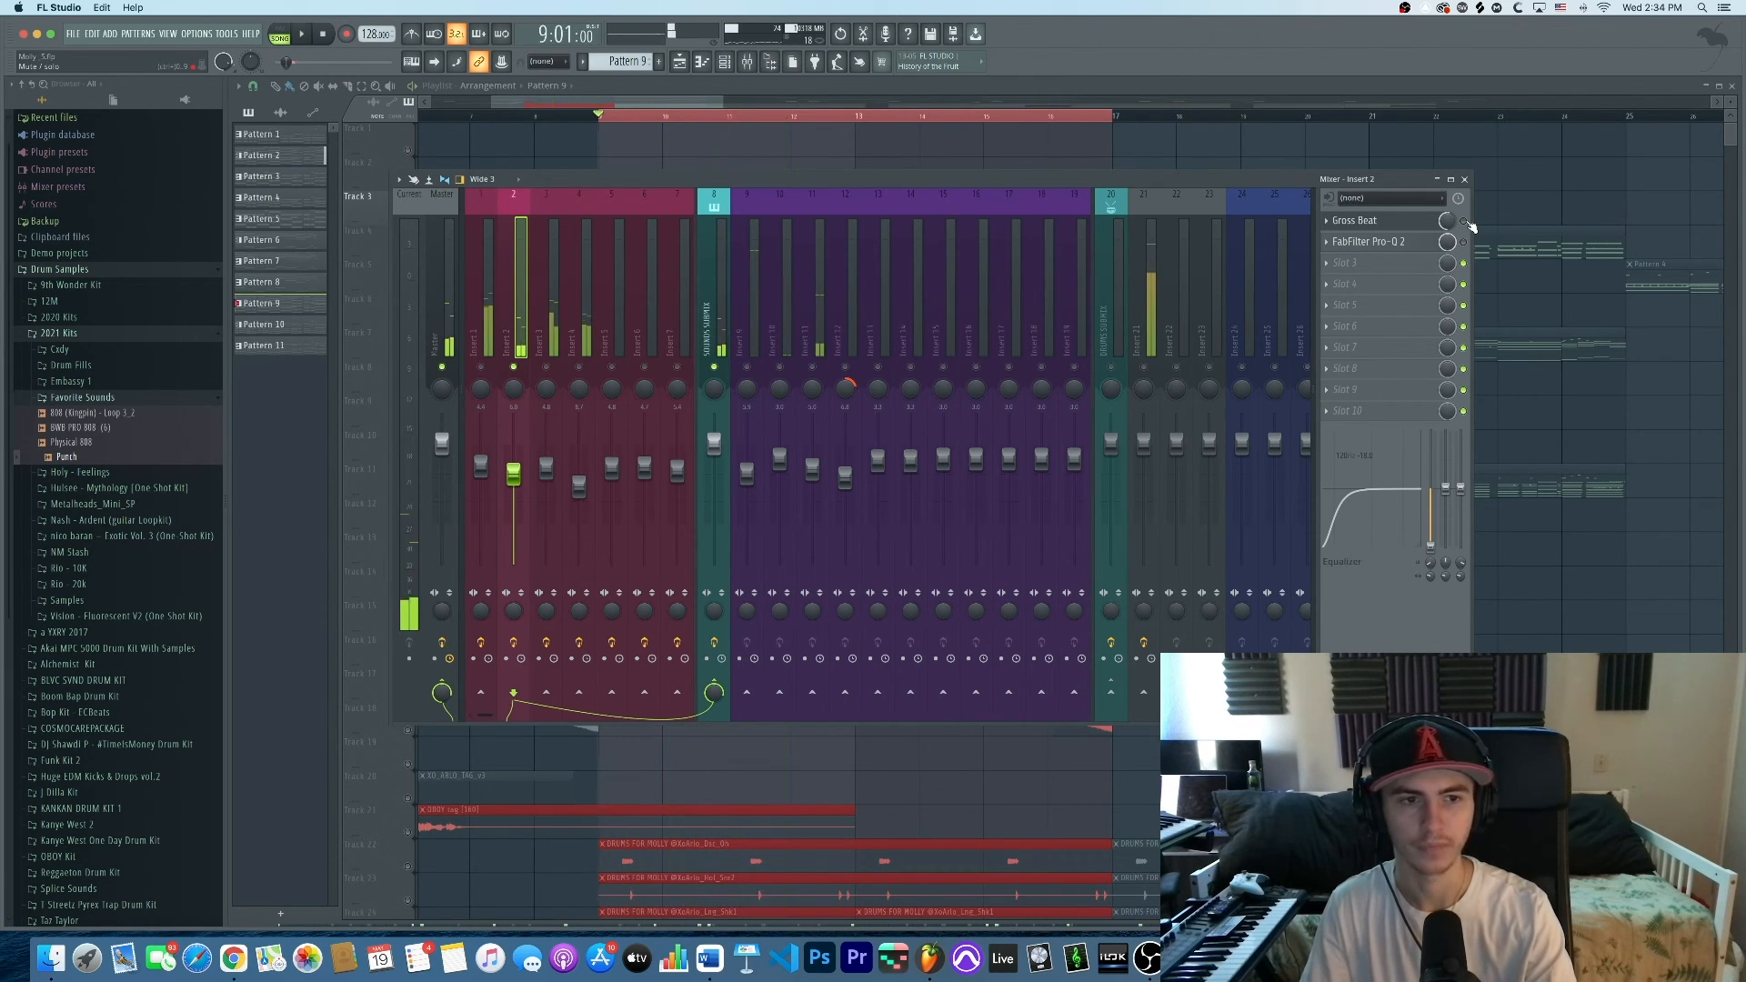
click(1378, 224)
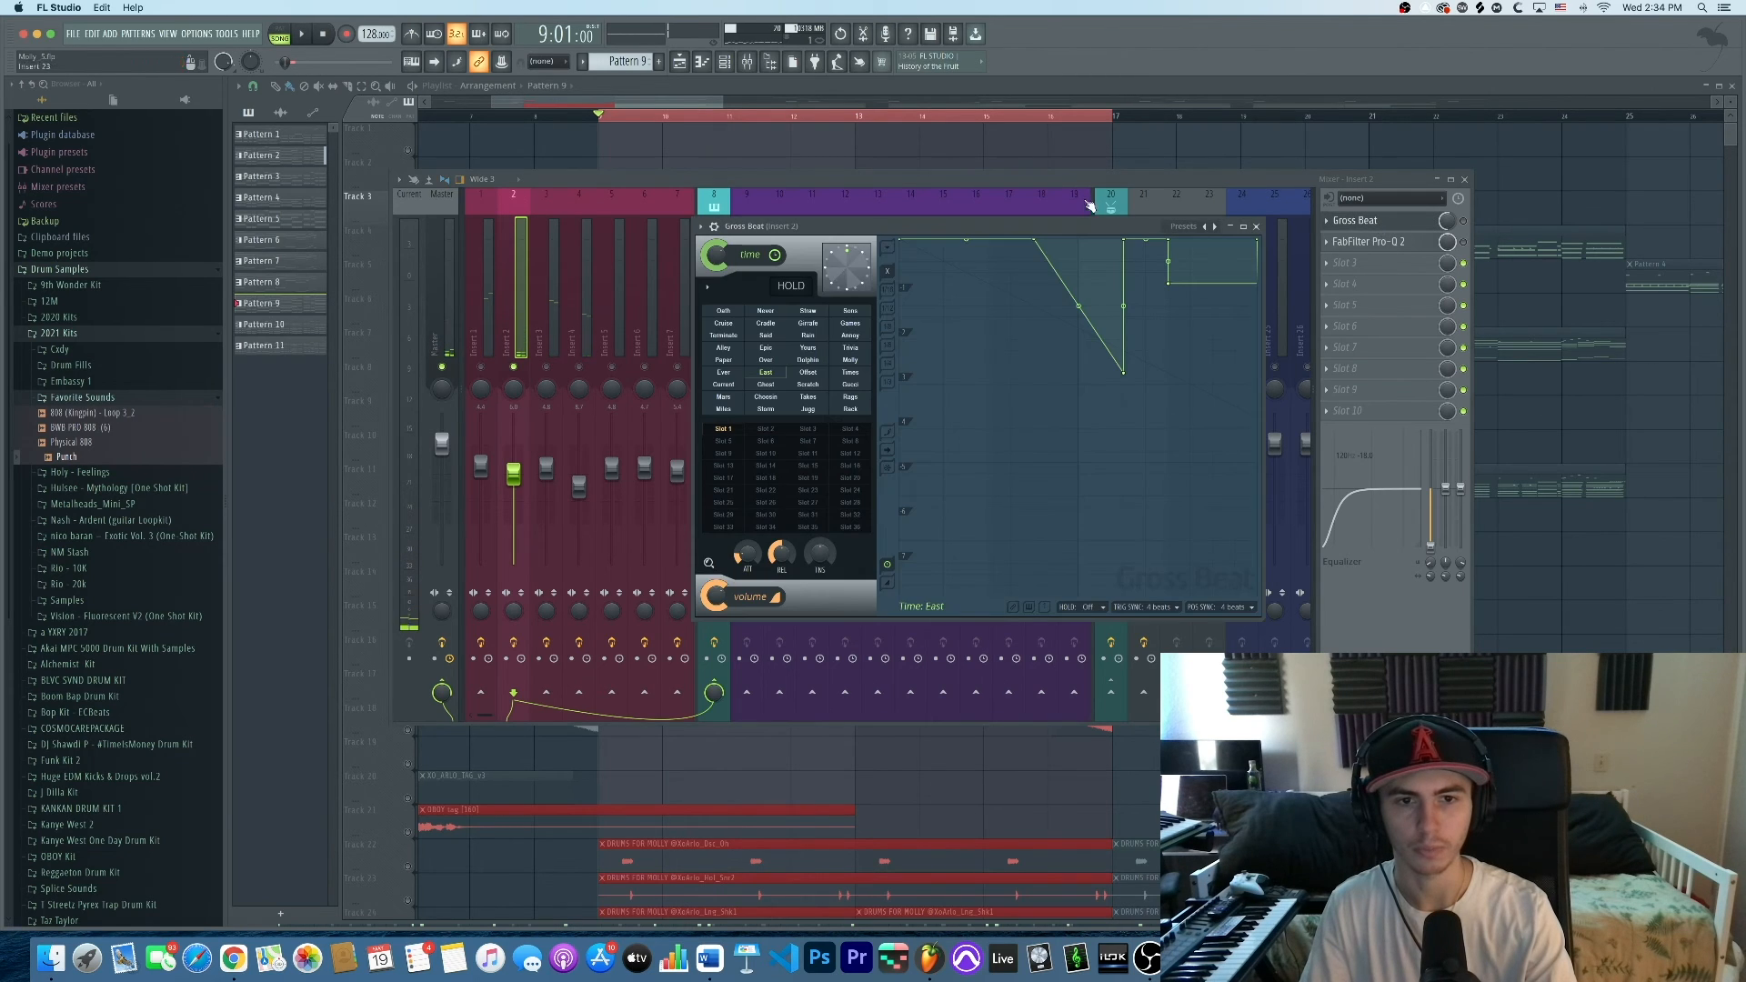
Enable Insert 2's Gross Beat, audition its mid-bar ramp-down envelope, and close the window
drag(1061, 227, 936, 128)
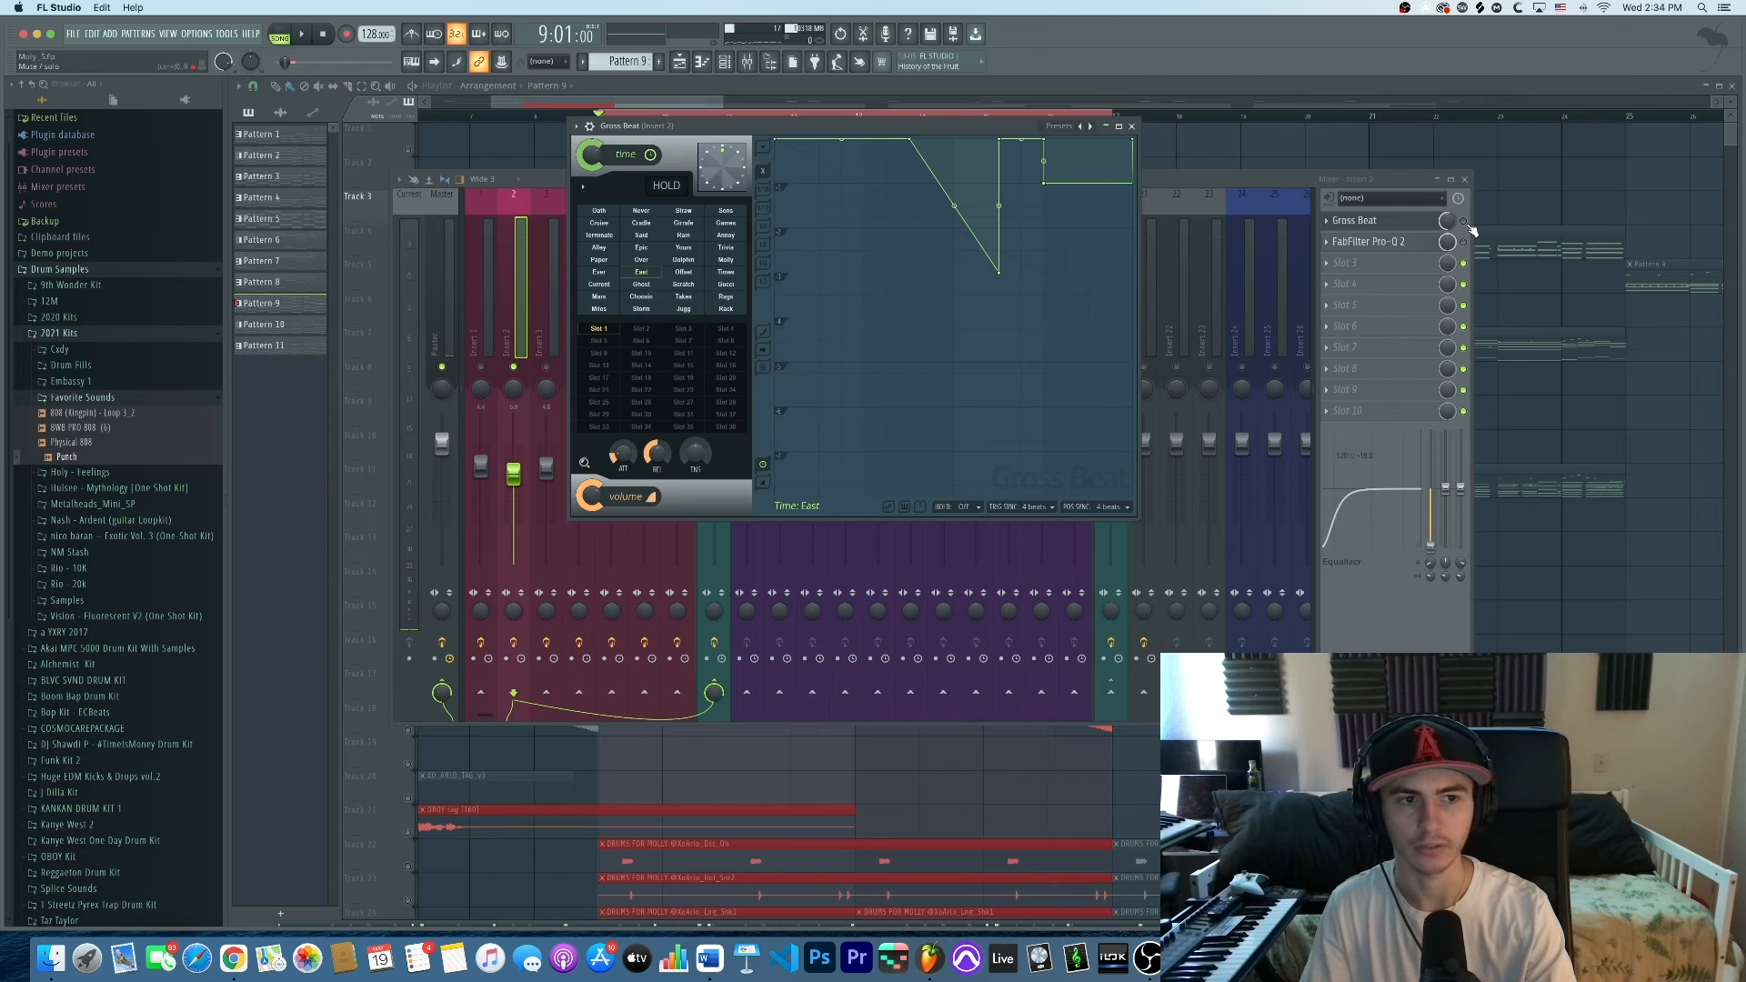
click(1464, 221)
click(974, 127)
key(space)
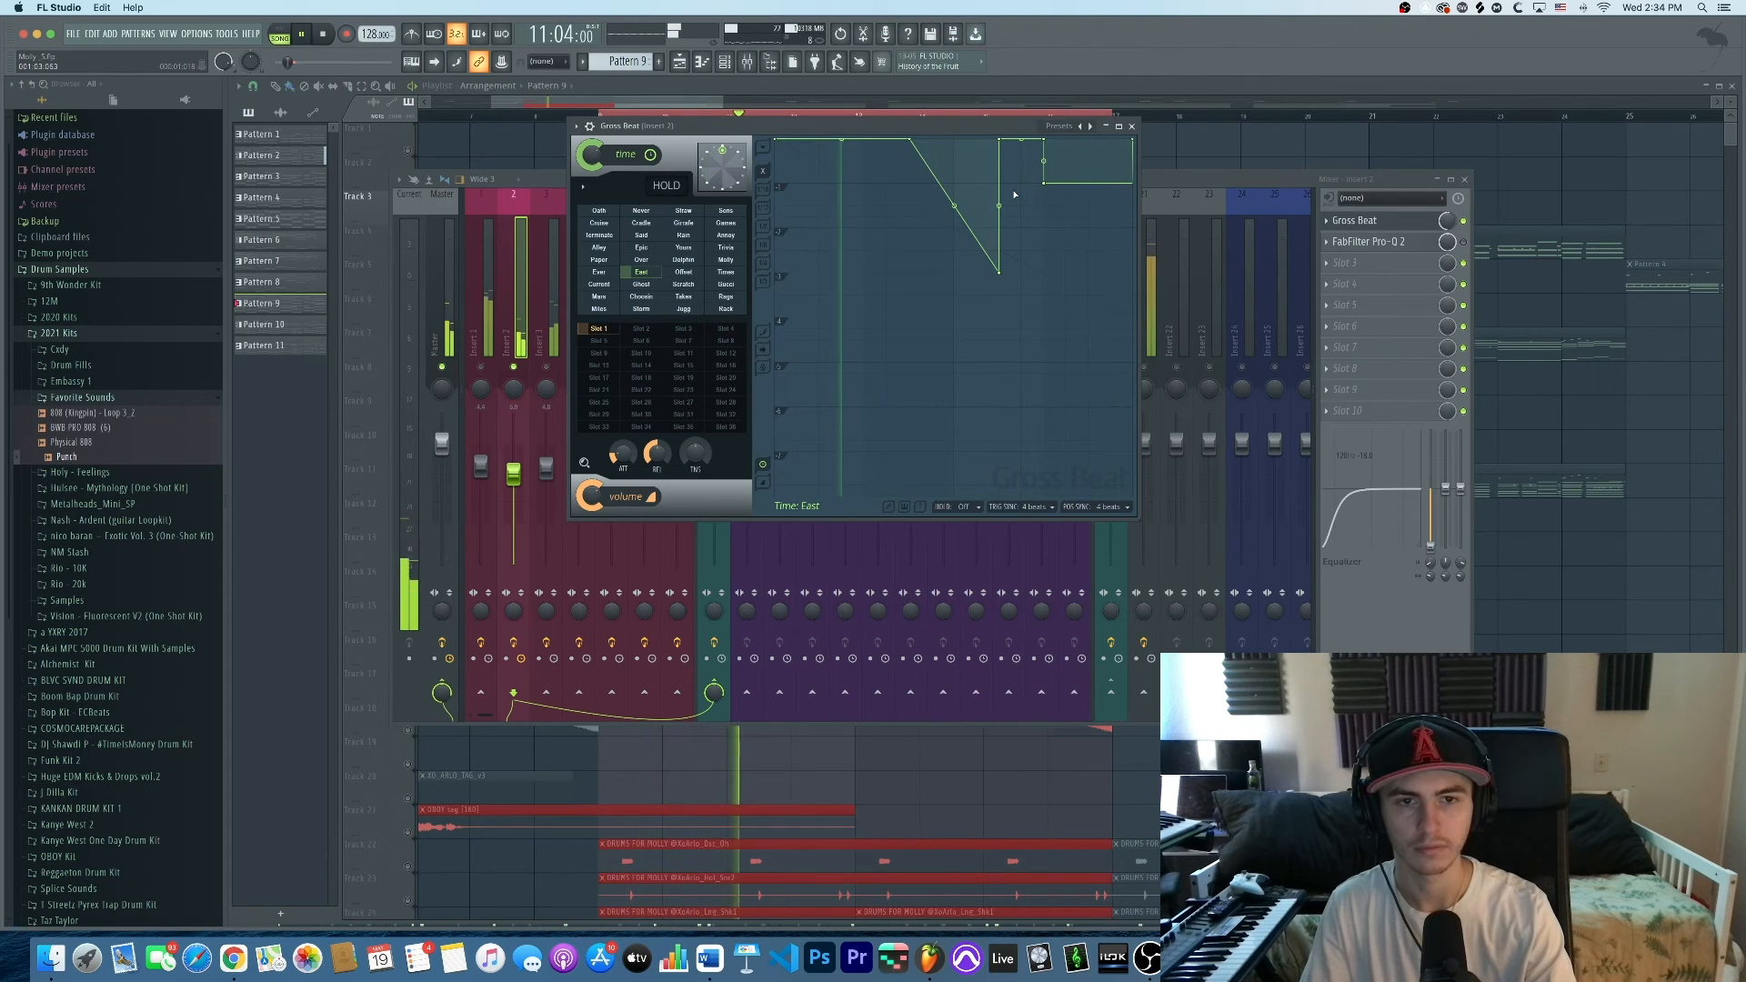
key(space)
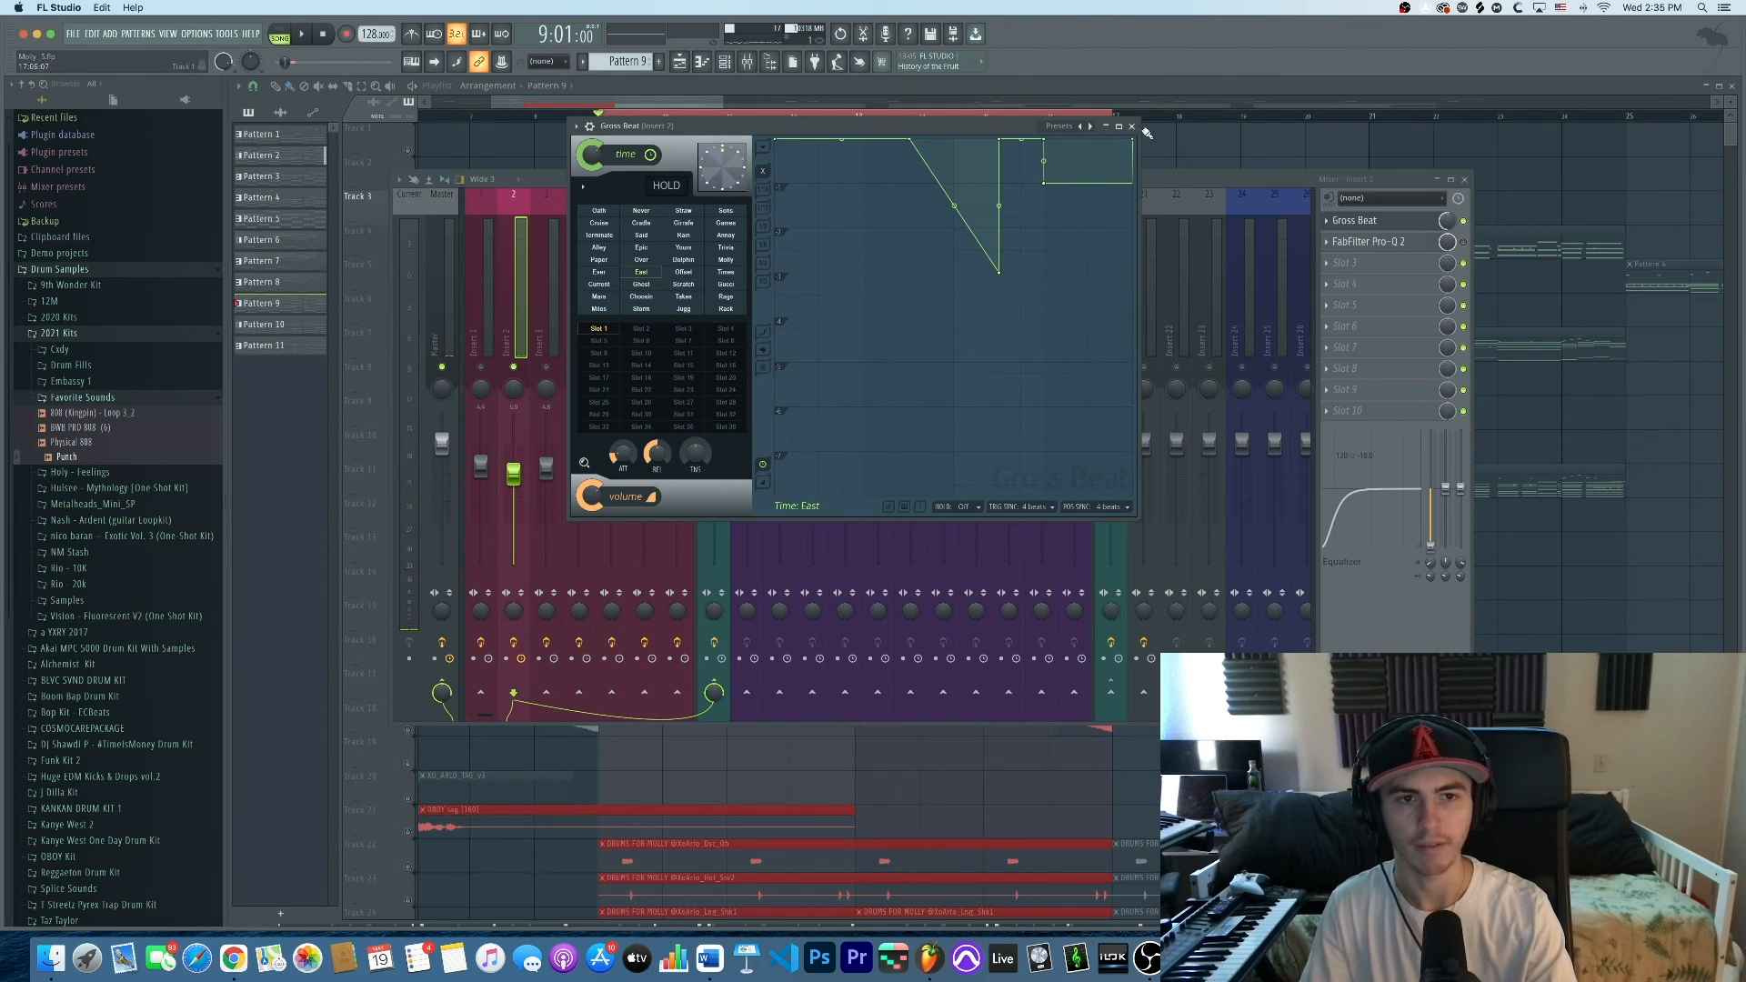
click(1131, 127)
Play Insert 2's Pro-Q 2 EQ with Insert 4 unmuted, then close the EQ and stop
click(1369, 243)
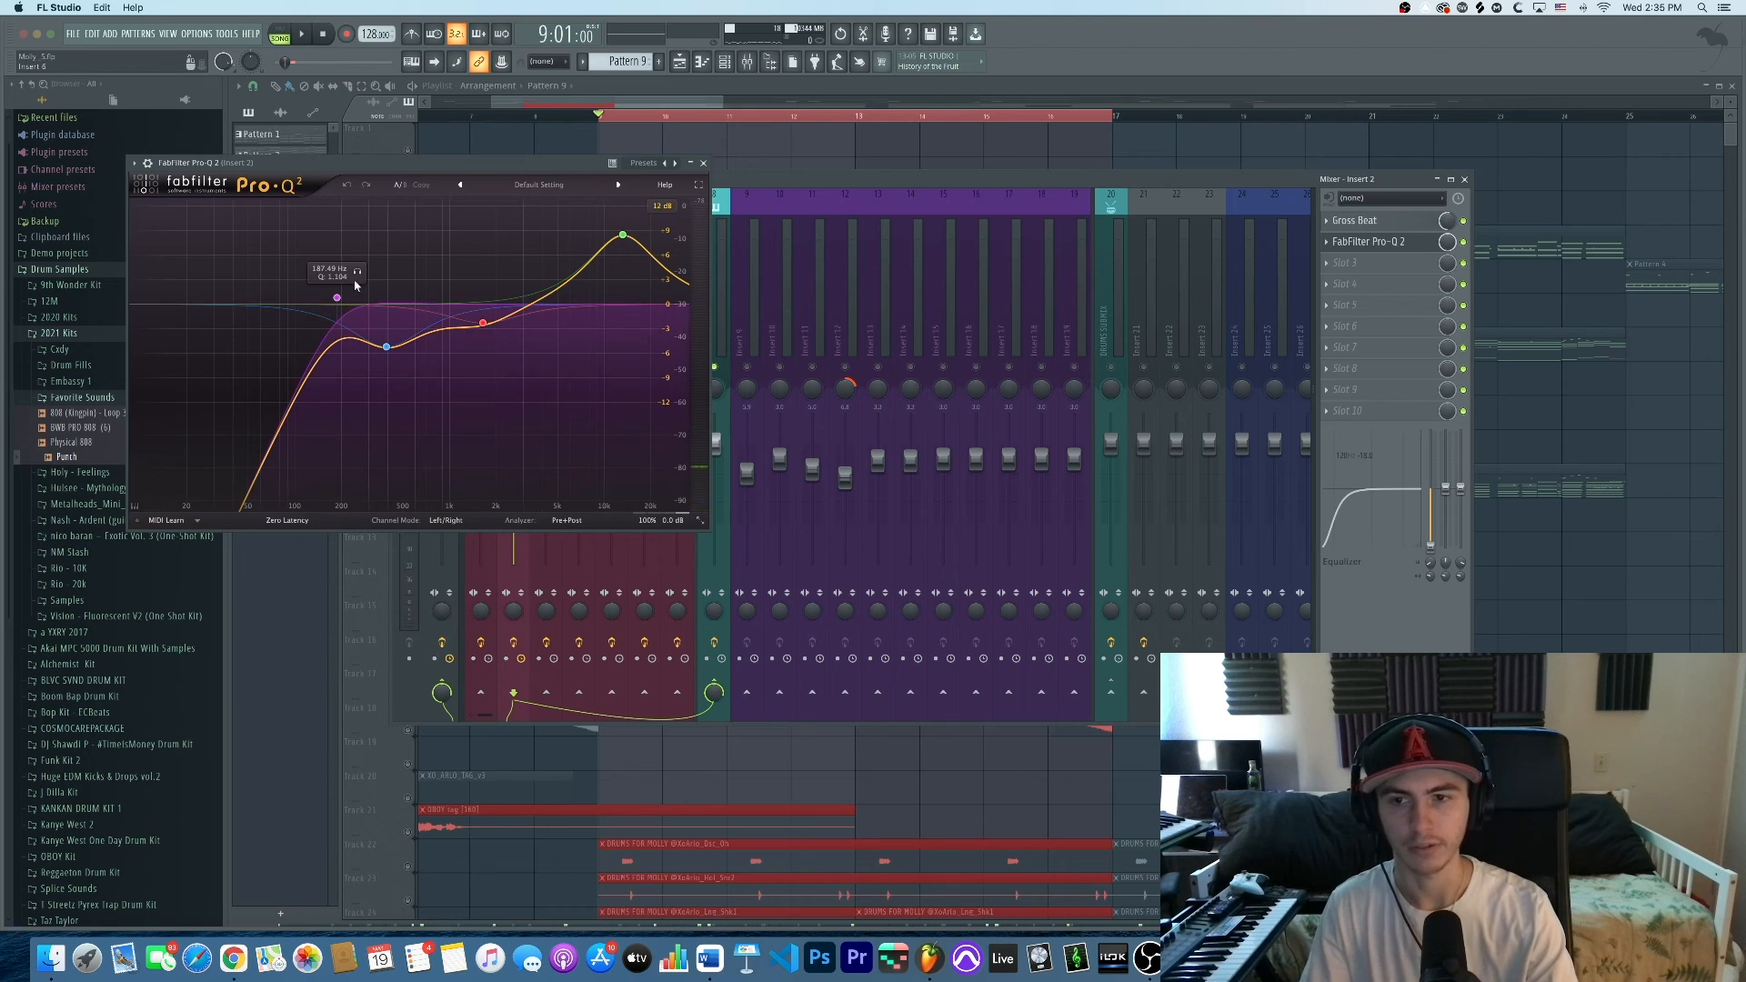
drag(431, 168, 1012, 189)
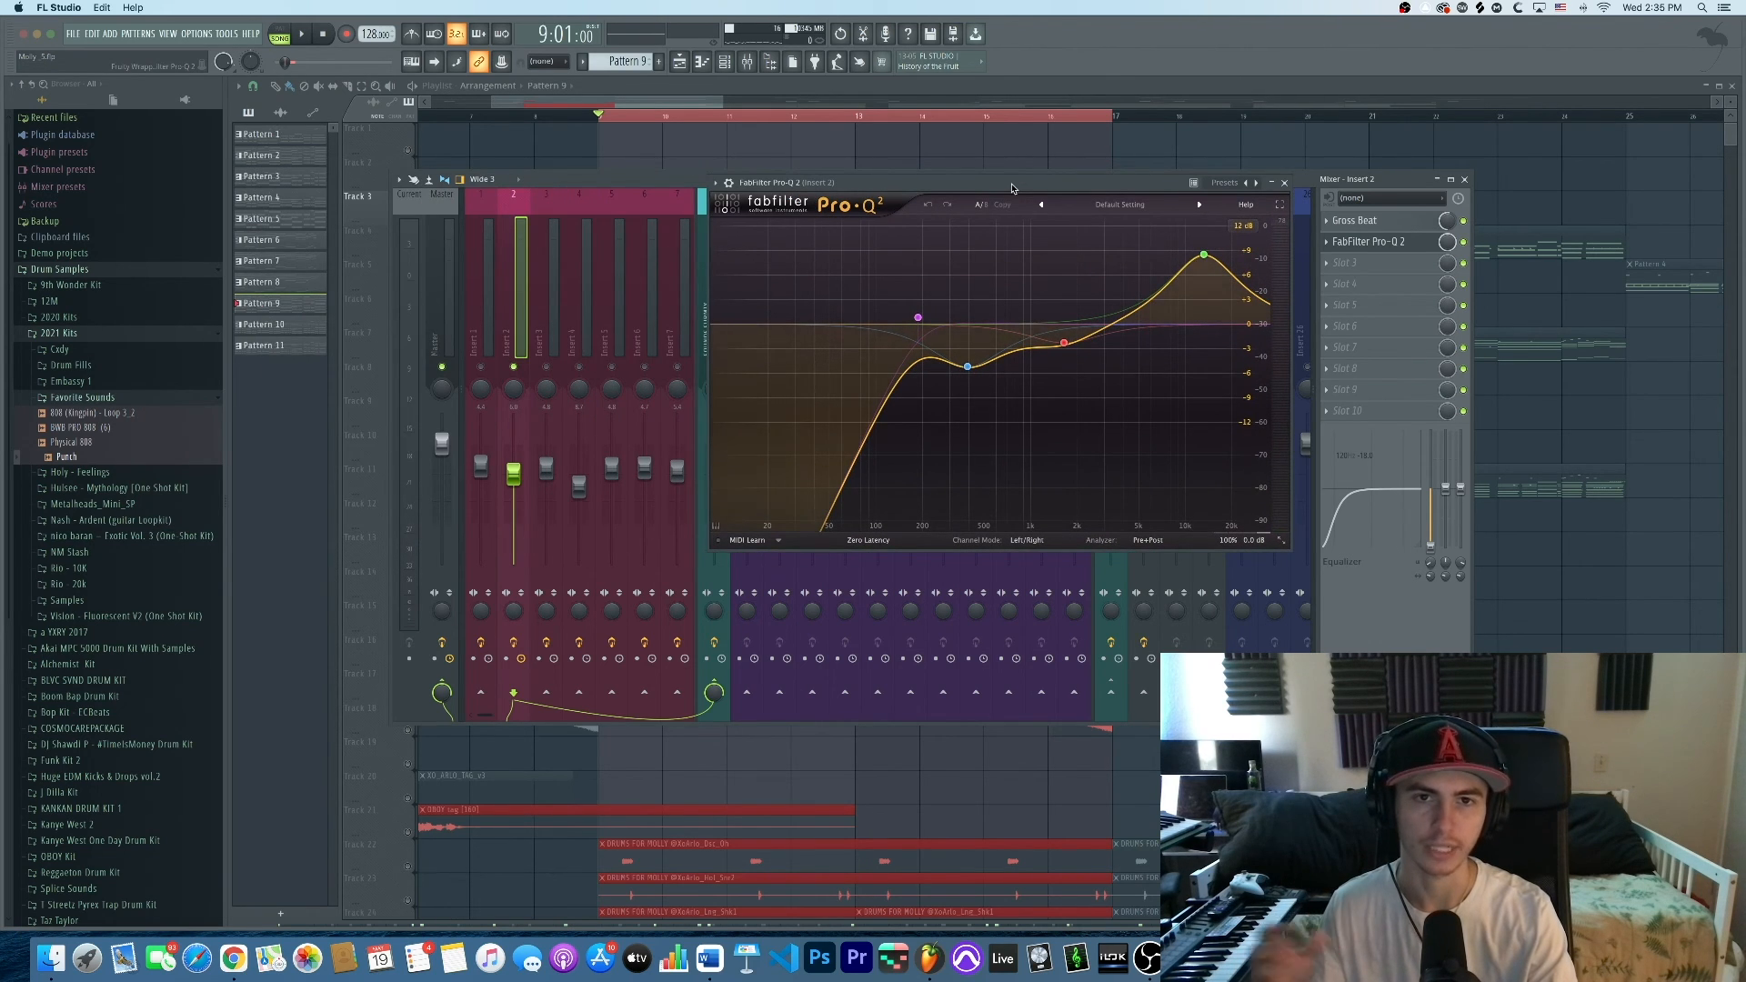
drag(1012, 187, 991, 190)
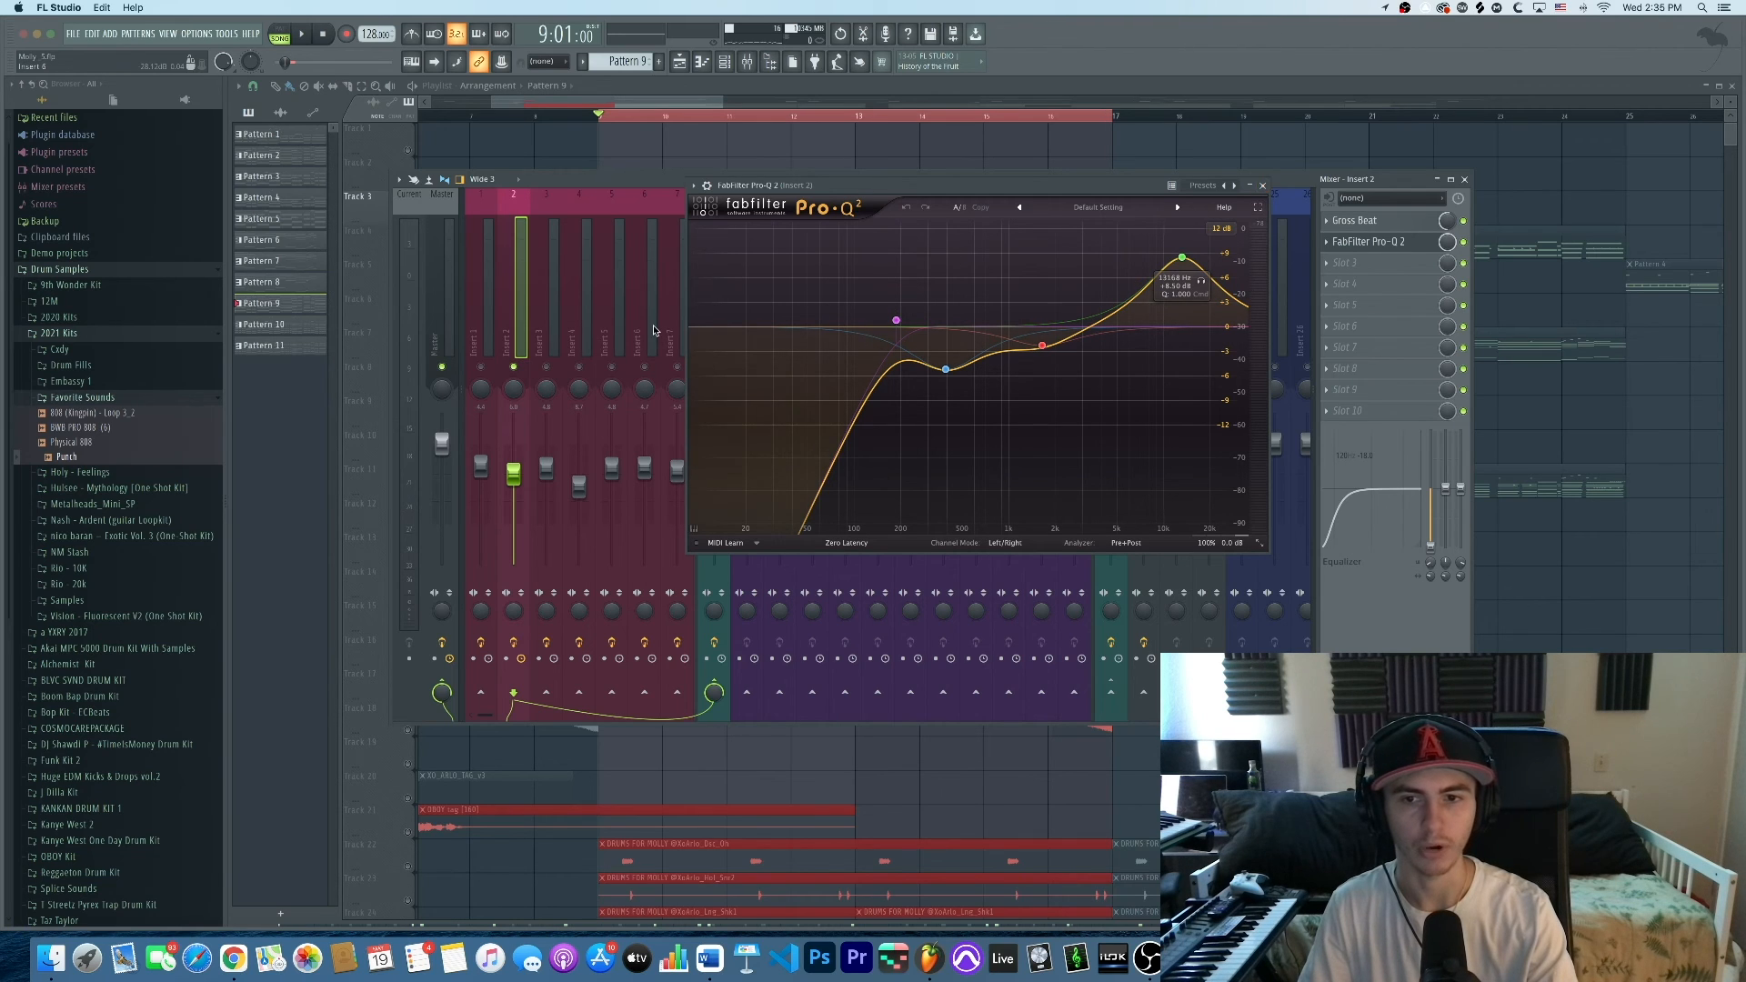
key(space)
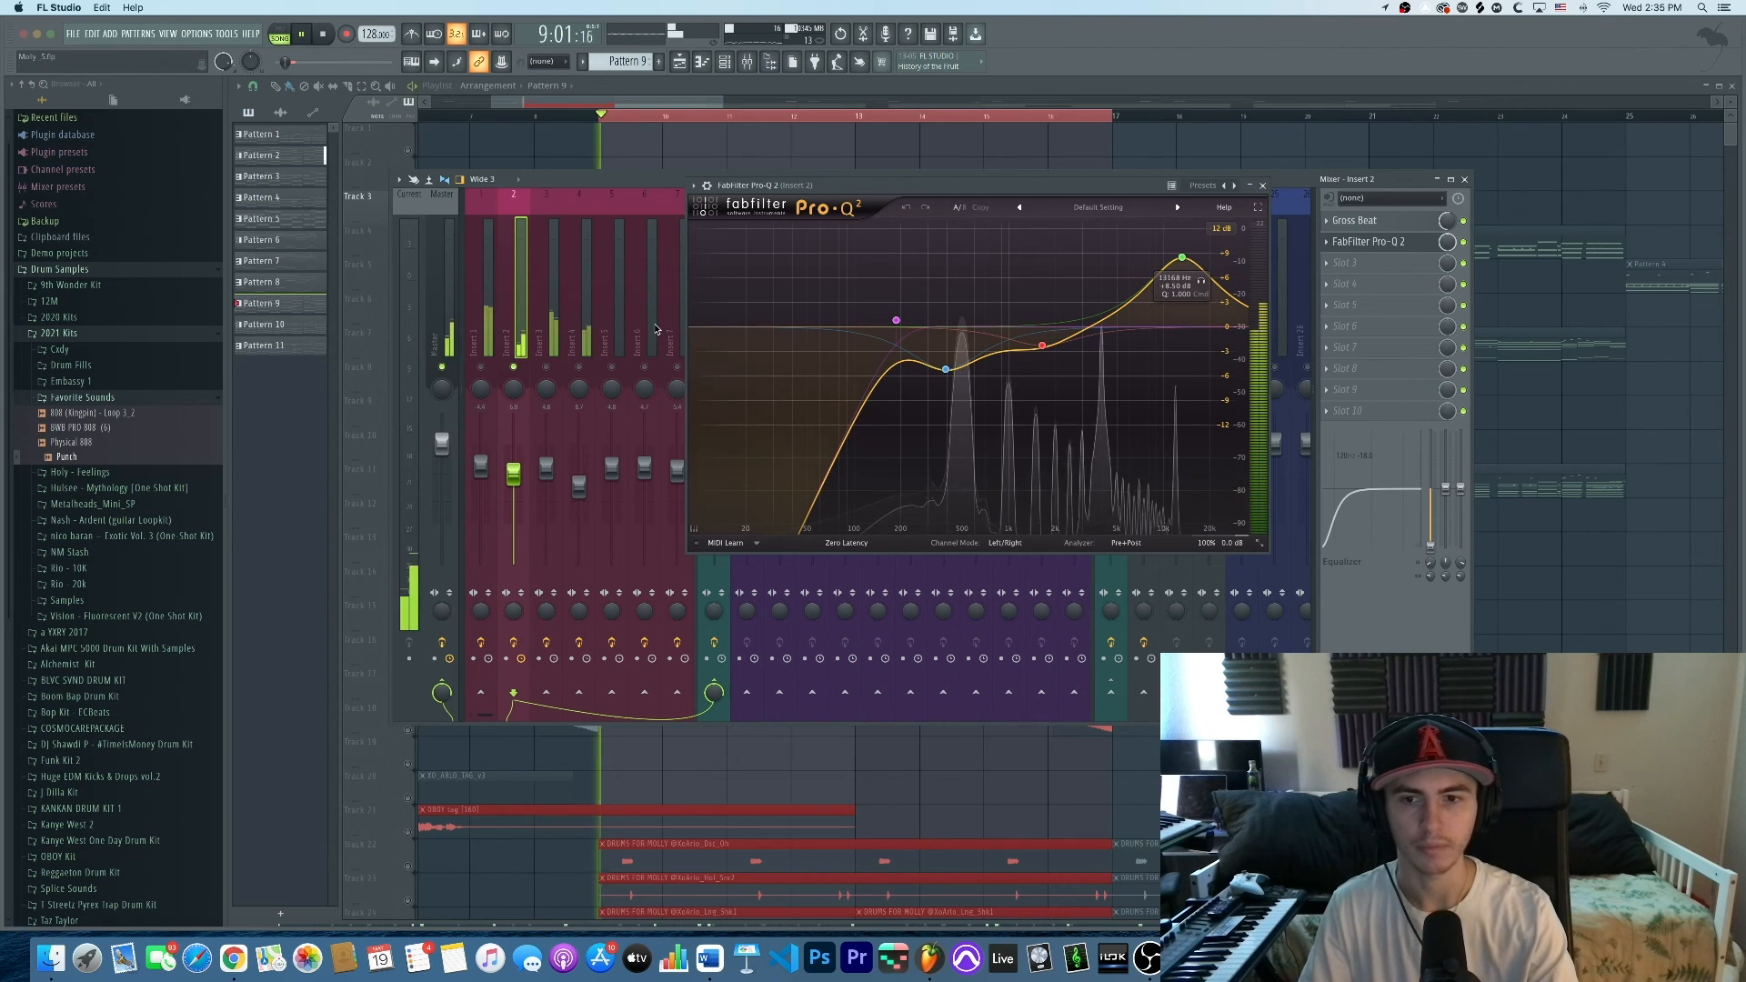
click(579, 368)
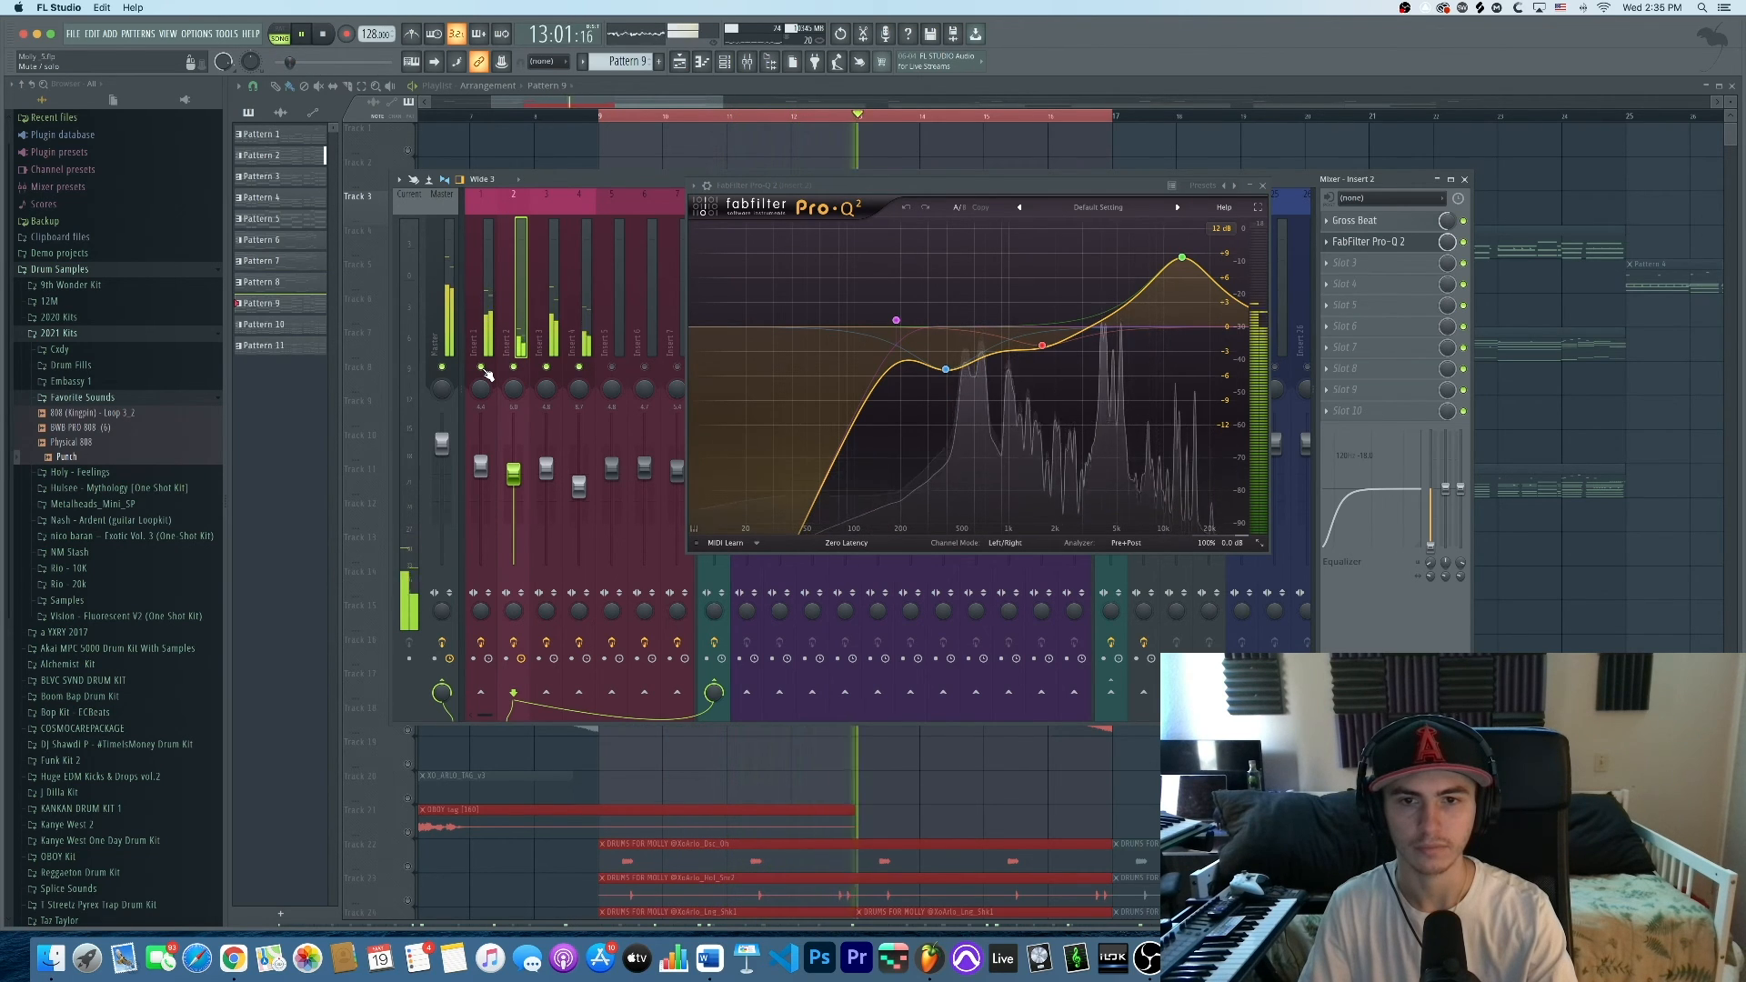
click(1263, 186)
key(space)
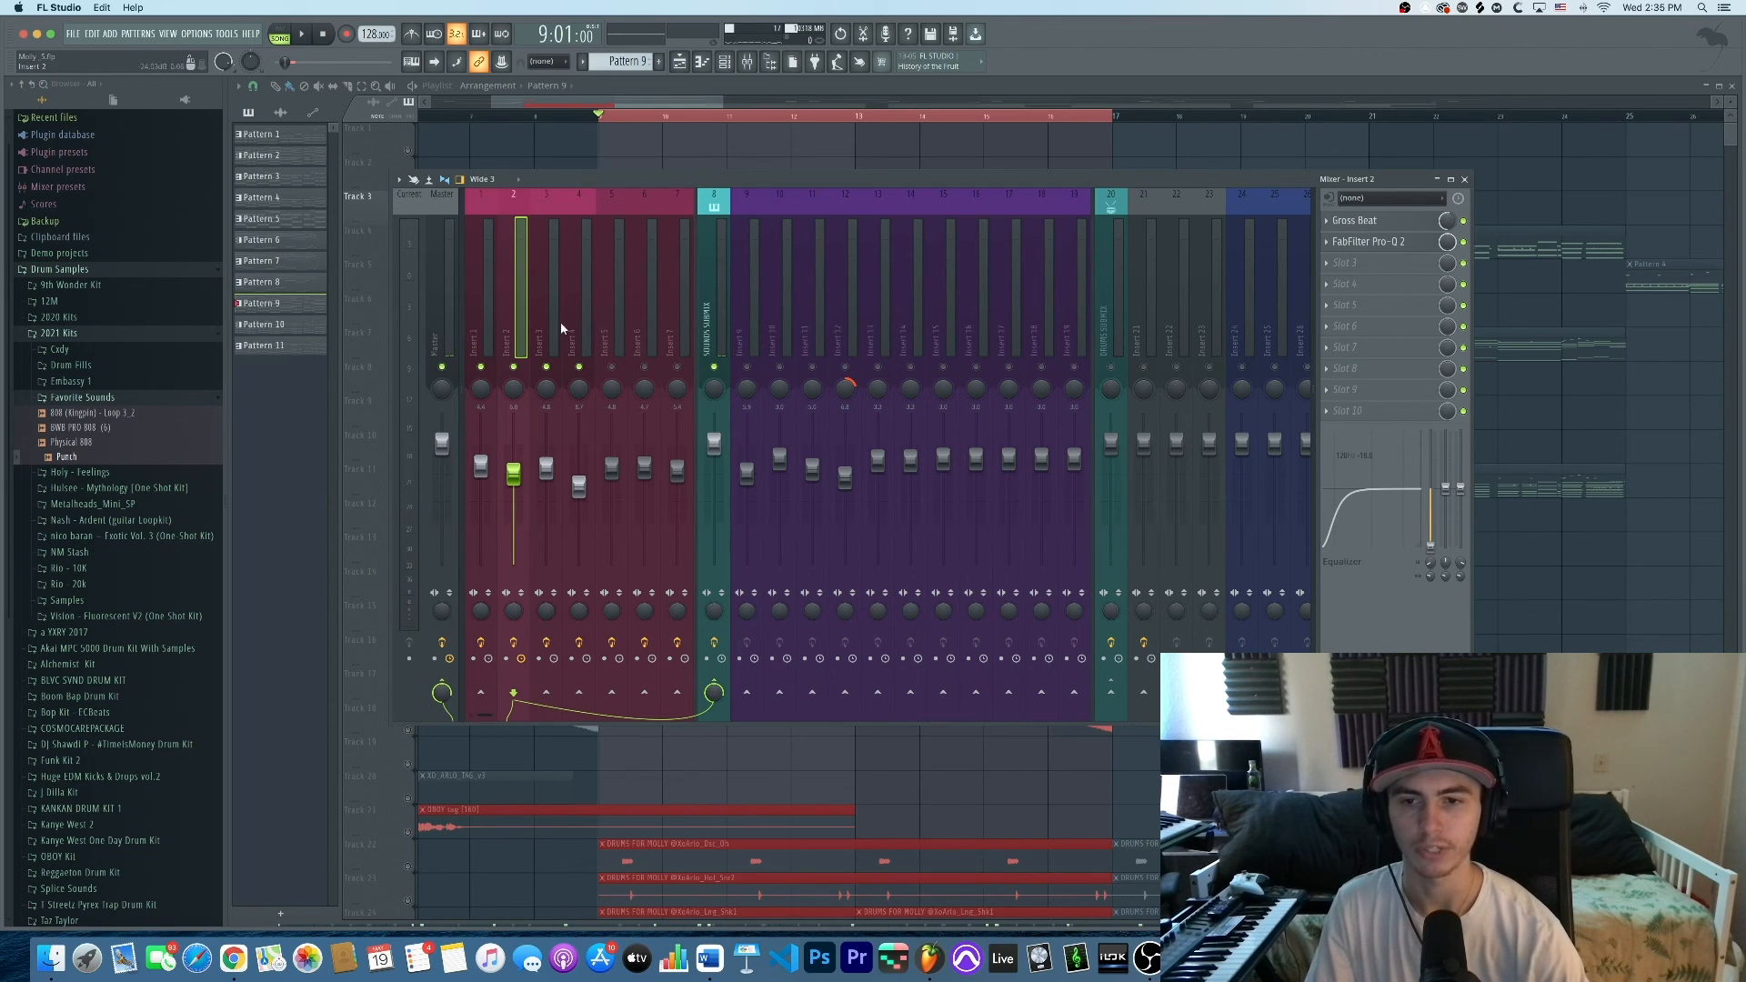
Reopen Insert 2's Pro-Q 2 briefly, then open and close Insert 4's Pro-Q 2
click(1367, 244)
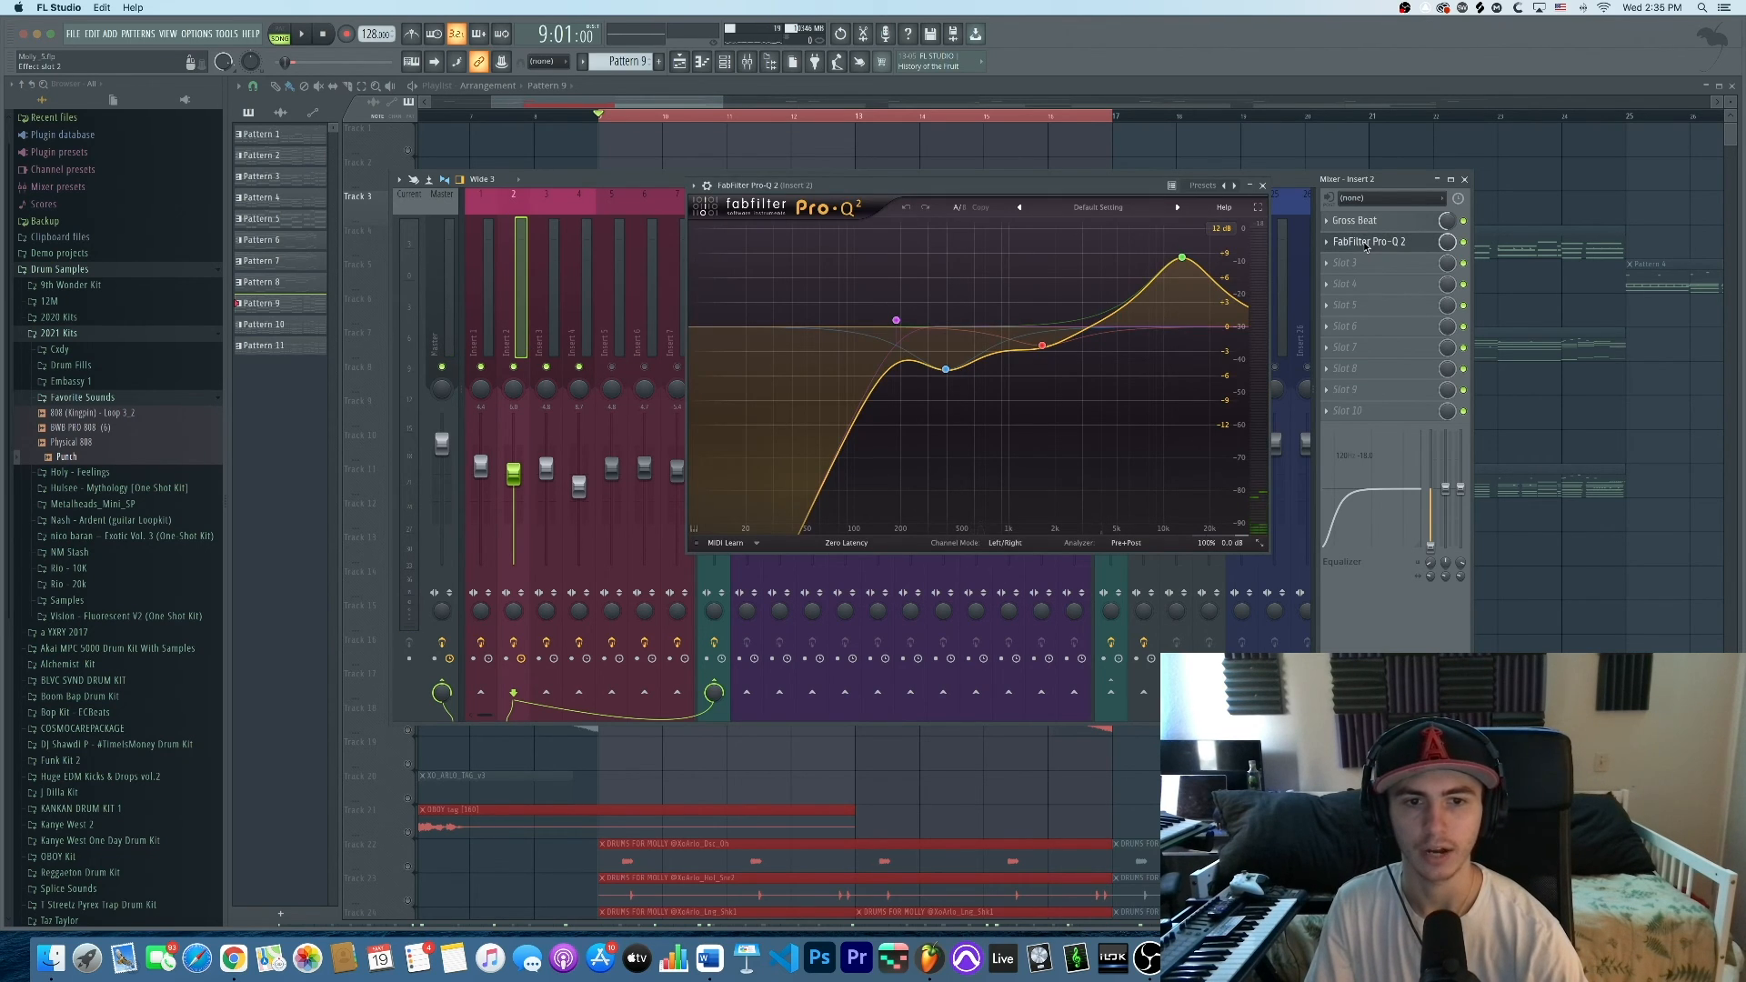
click(1367, 243)
click(570, 341)
click(1361, 227)
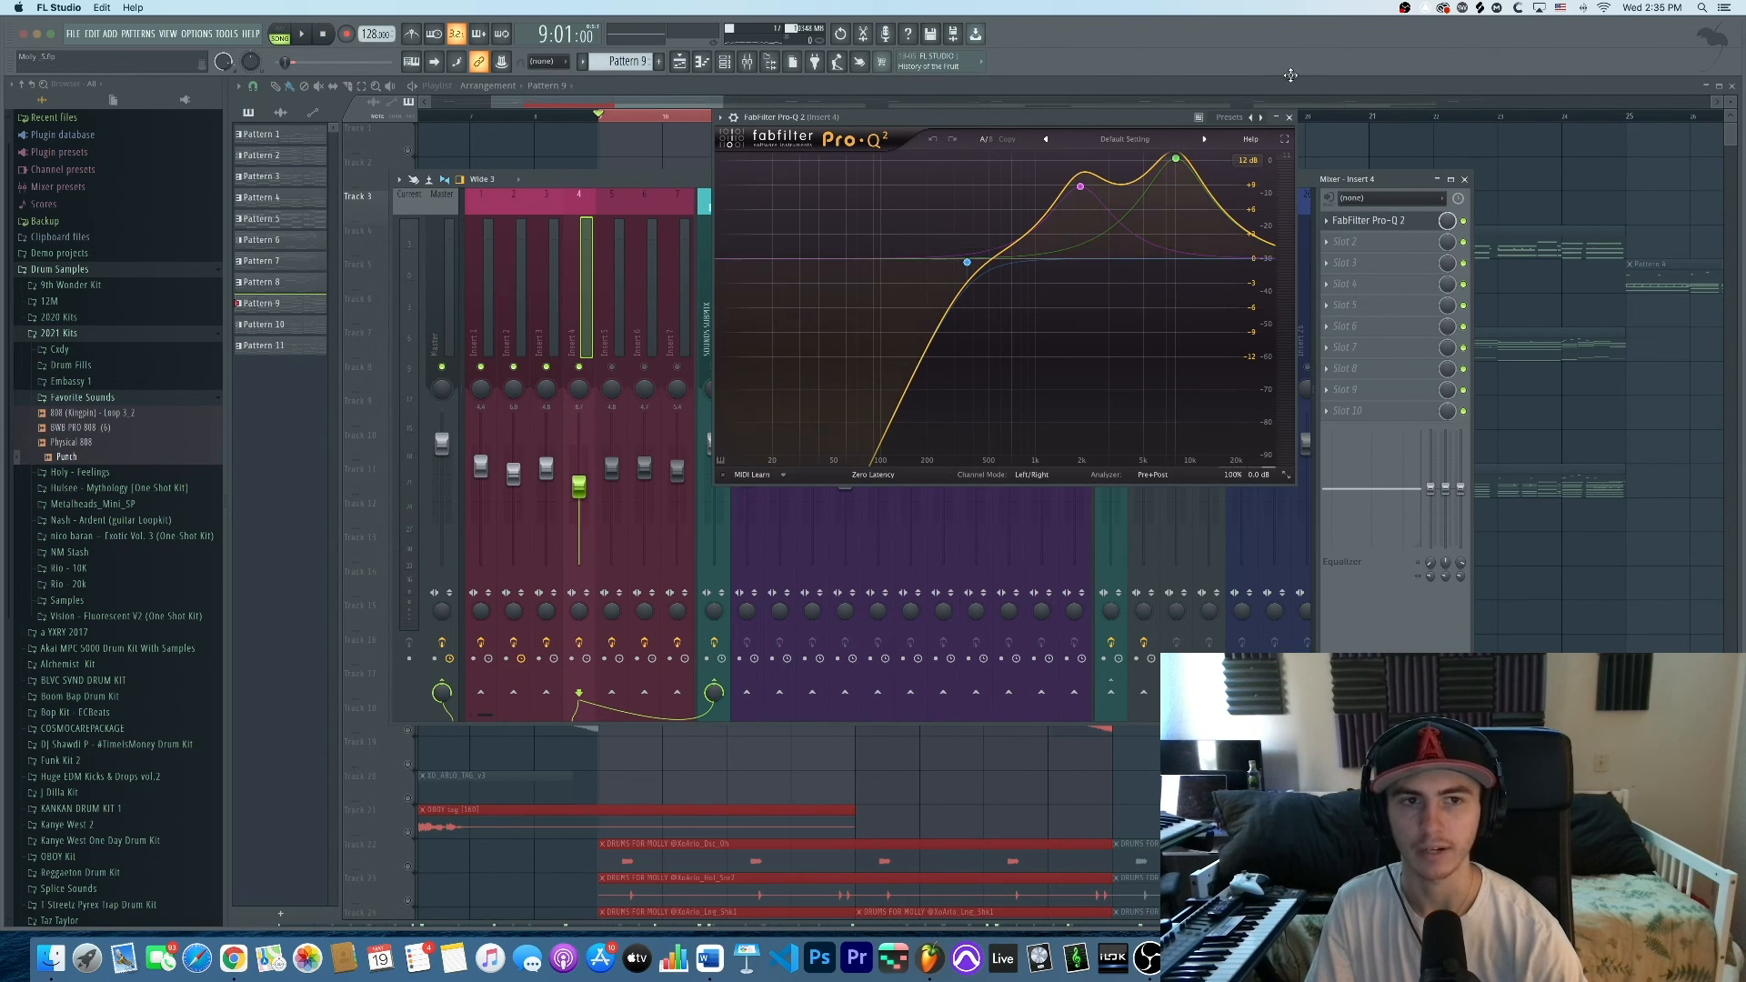
click(1290, 118)
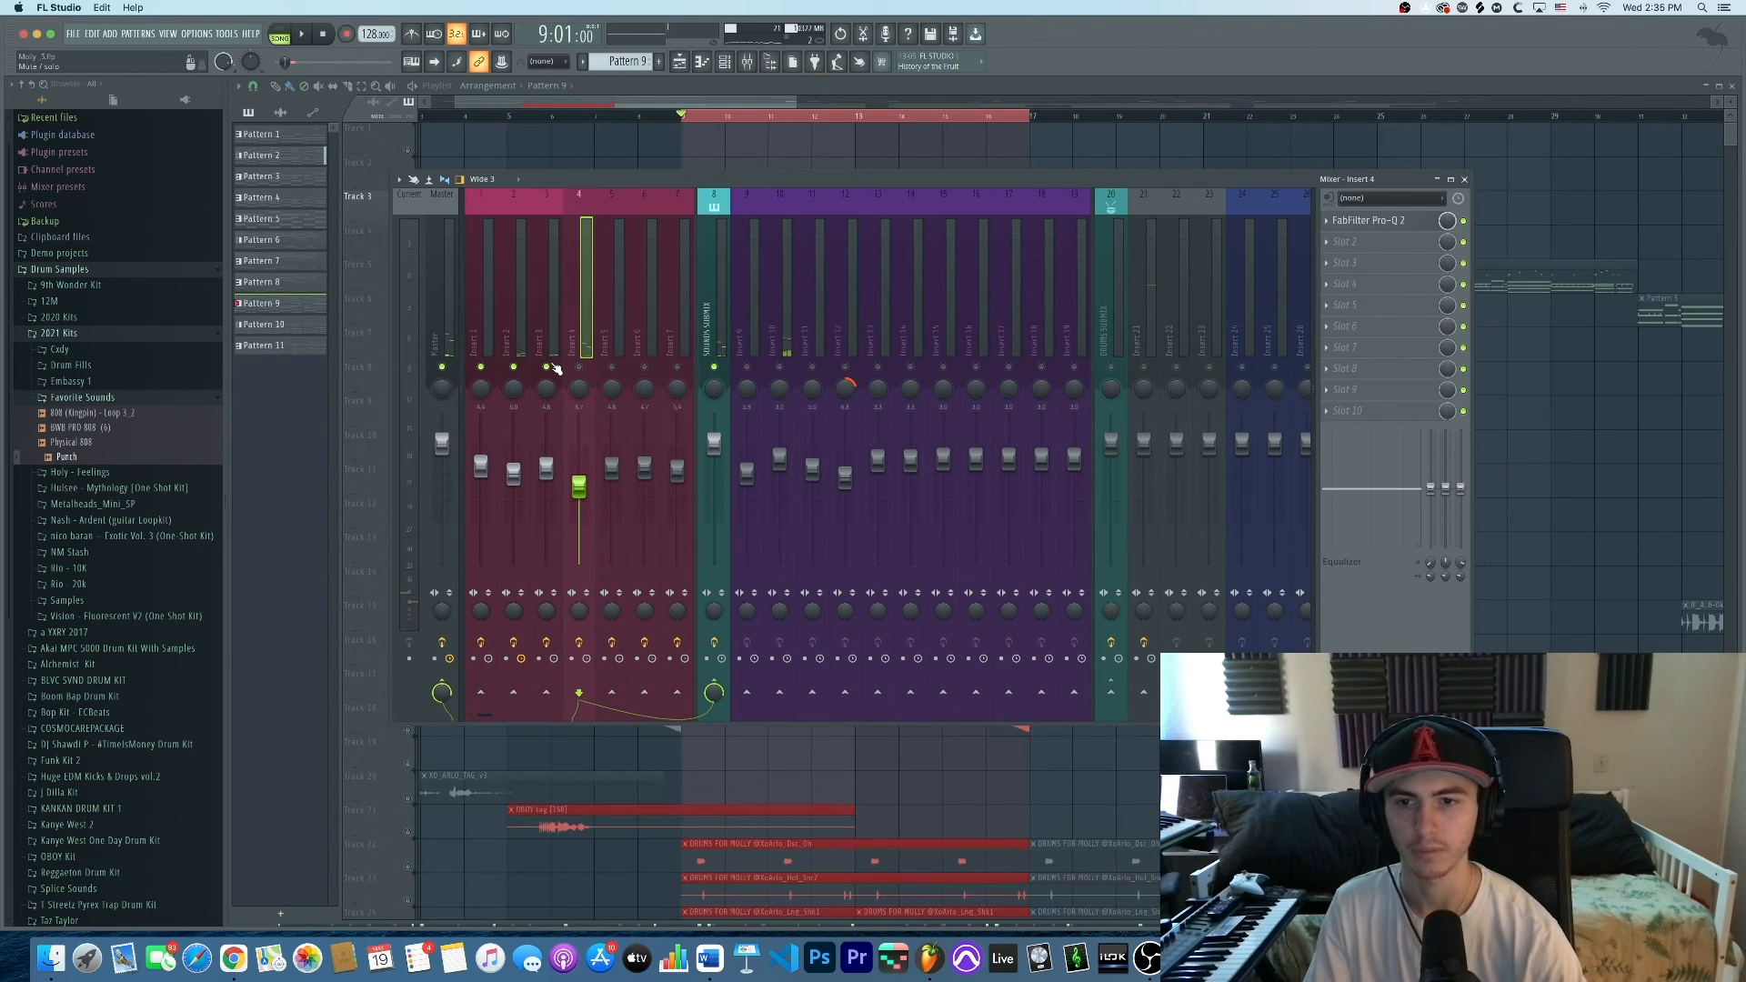
key(space)
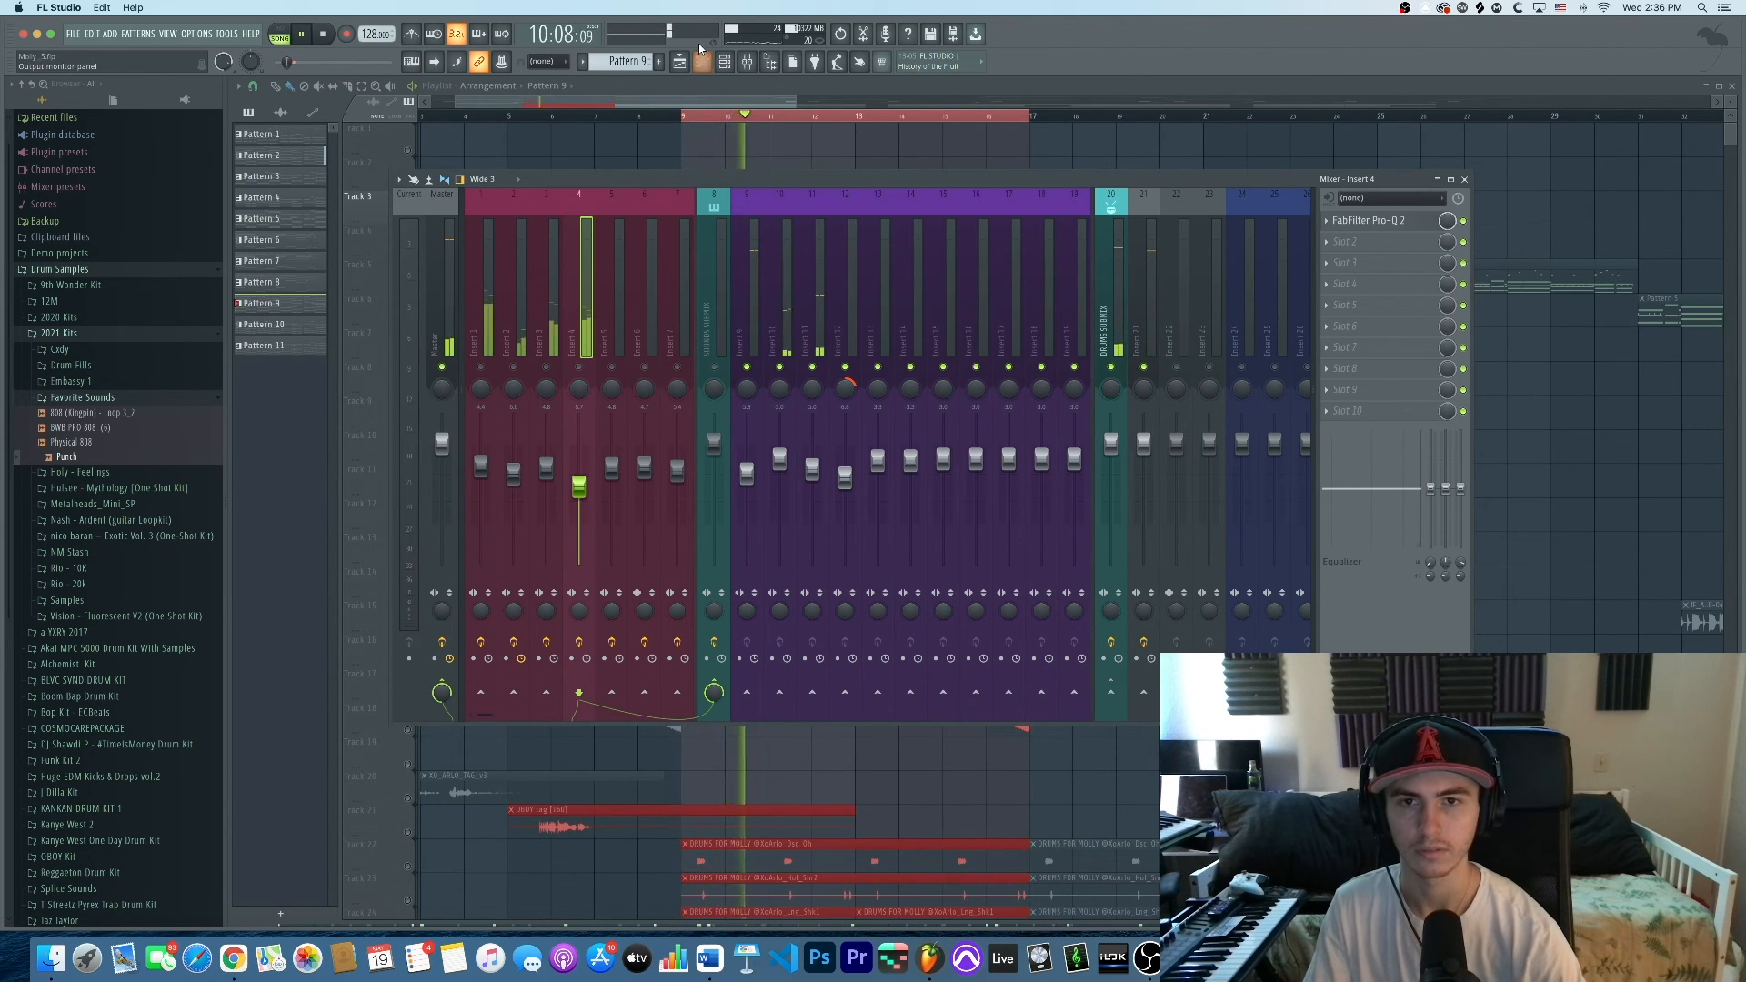
click(681, 63)
scroll(809, 631, down, 6)
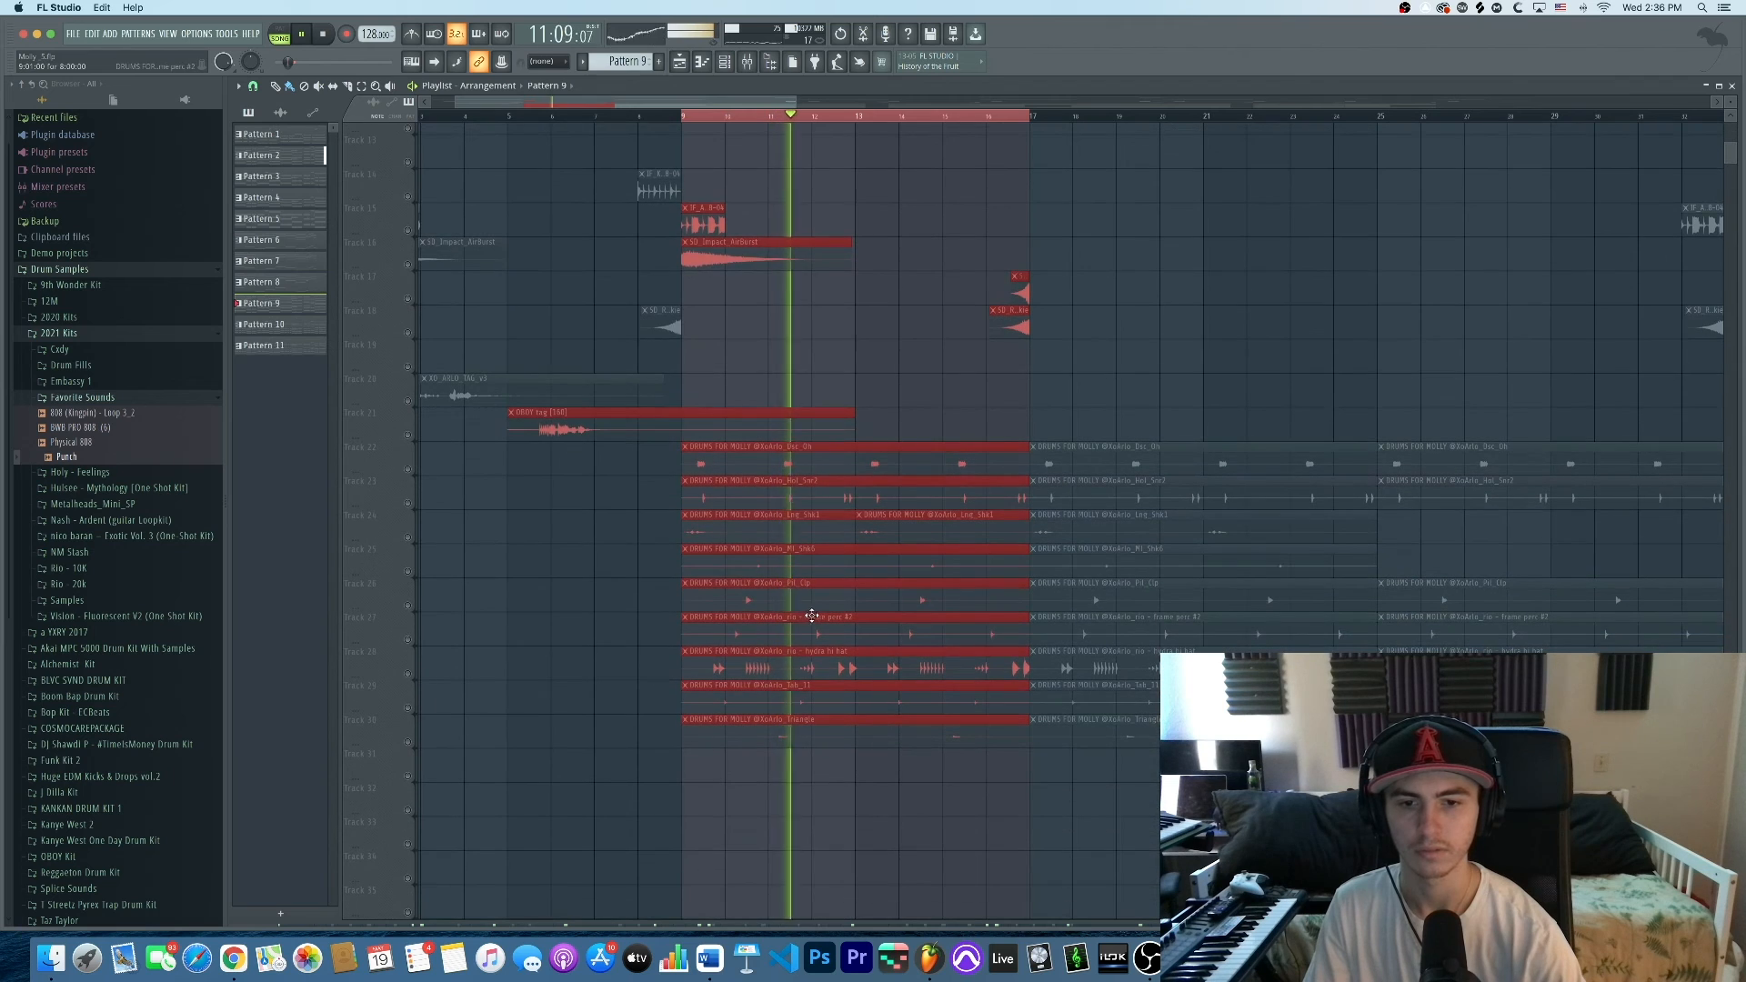
key(space)
scroll(412, 509, up, 6)
key(F9)
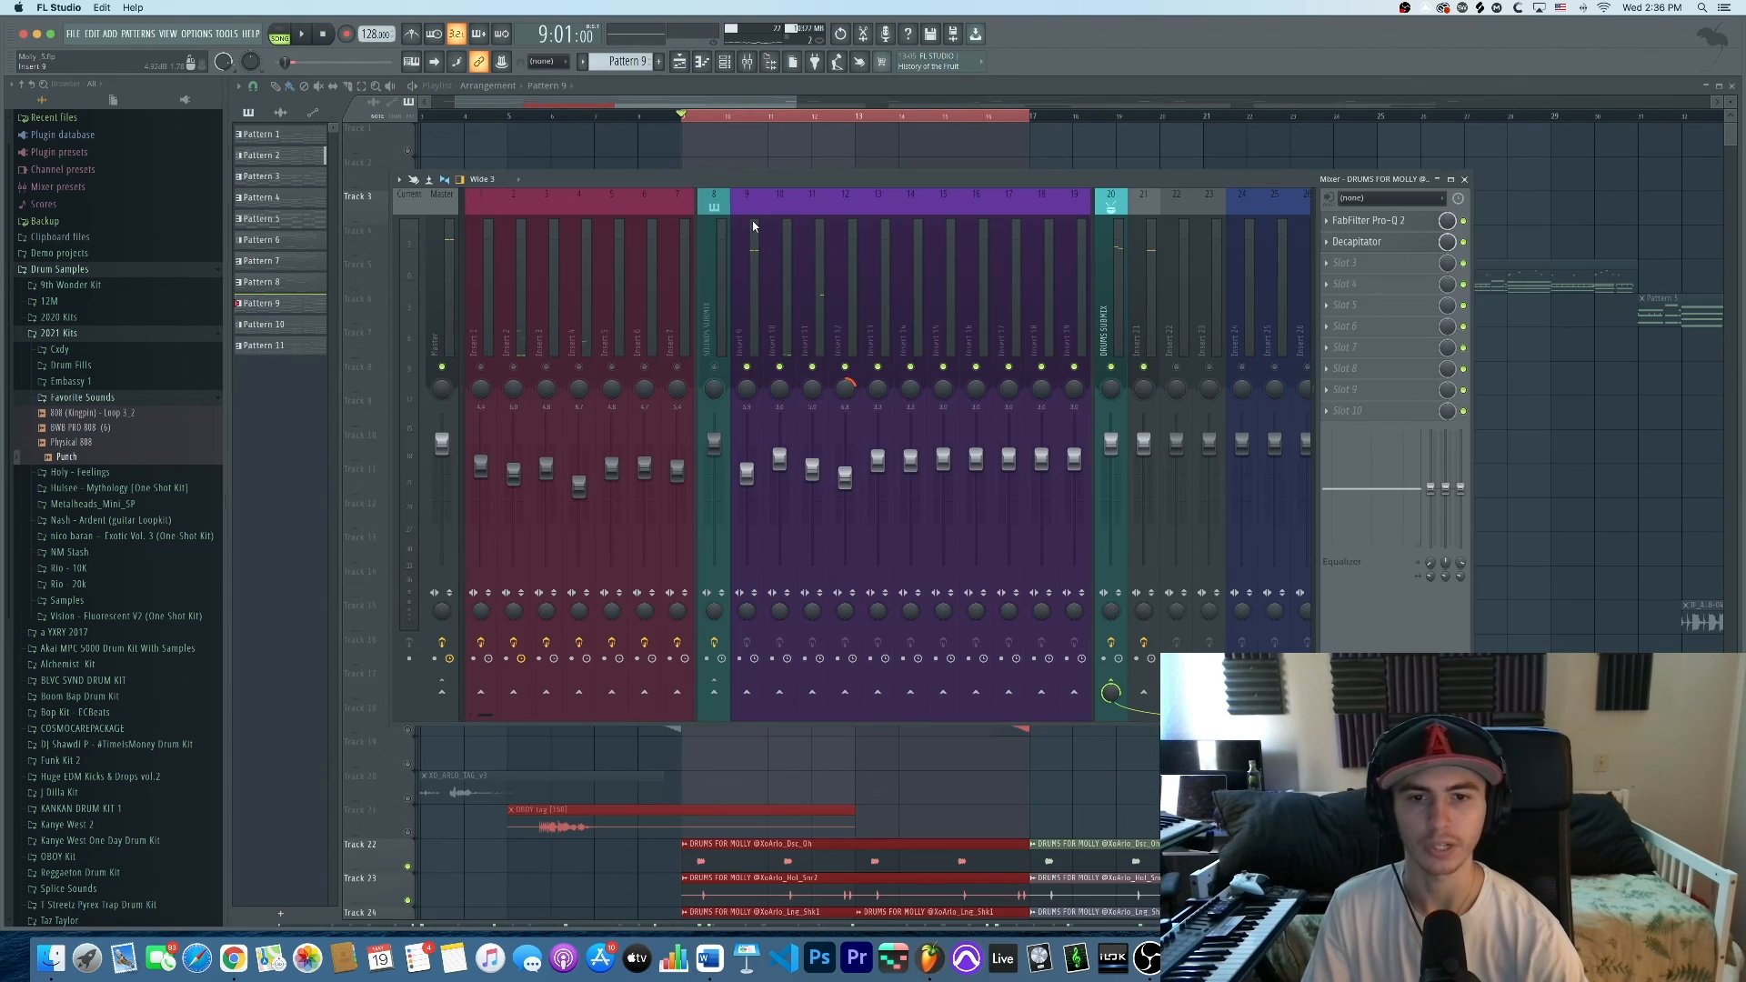
click(753, 323)
key(space)
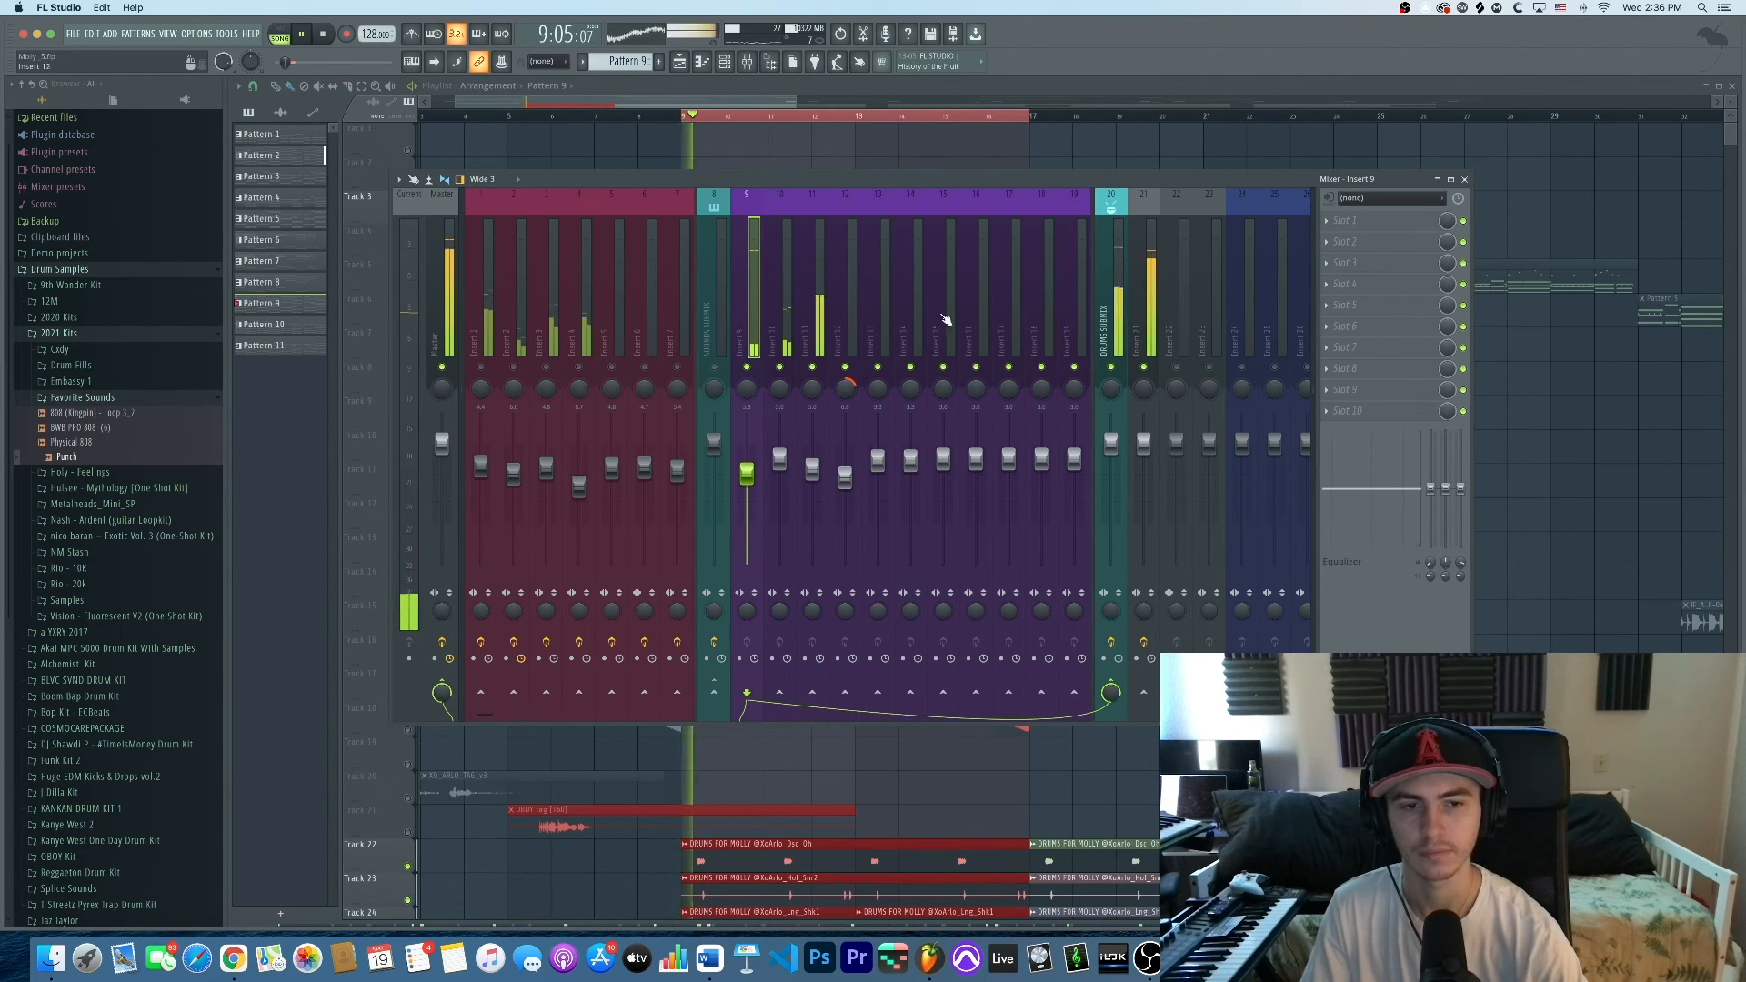
click(1147, 318)
key(space)
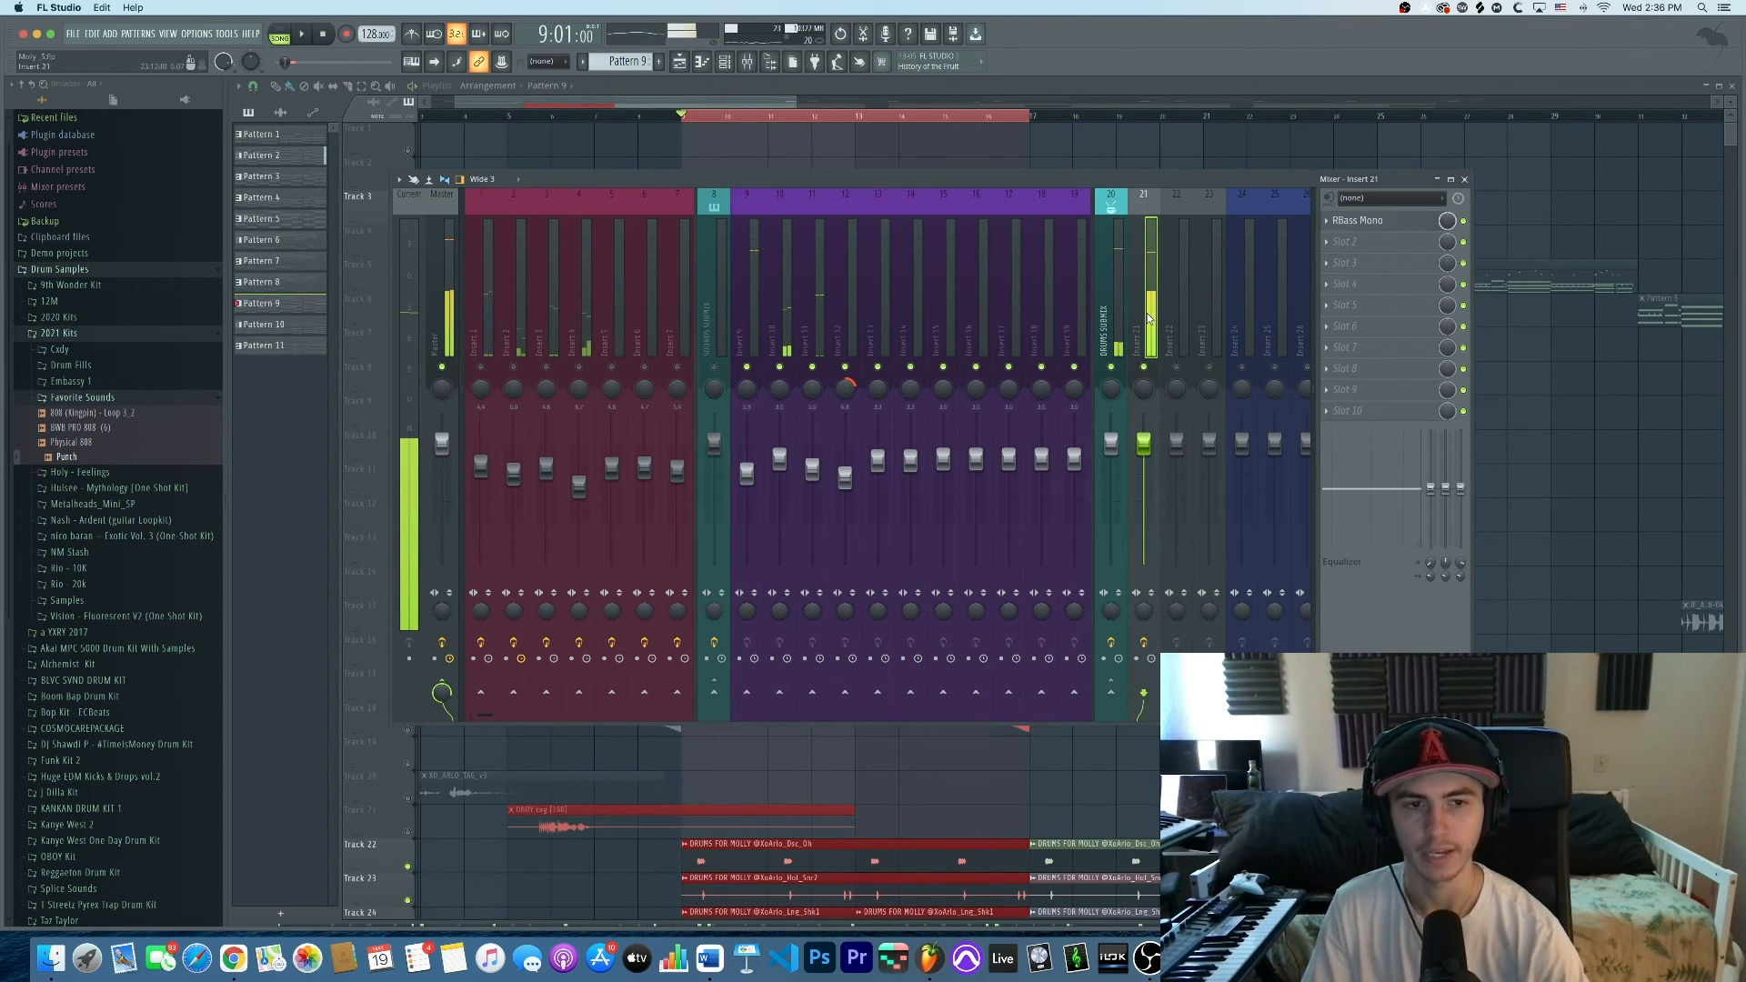
click(746, 300)
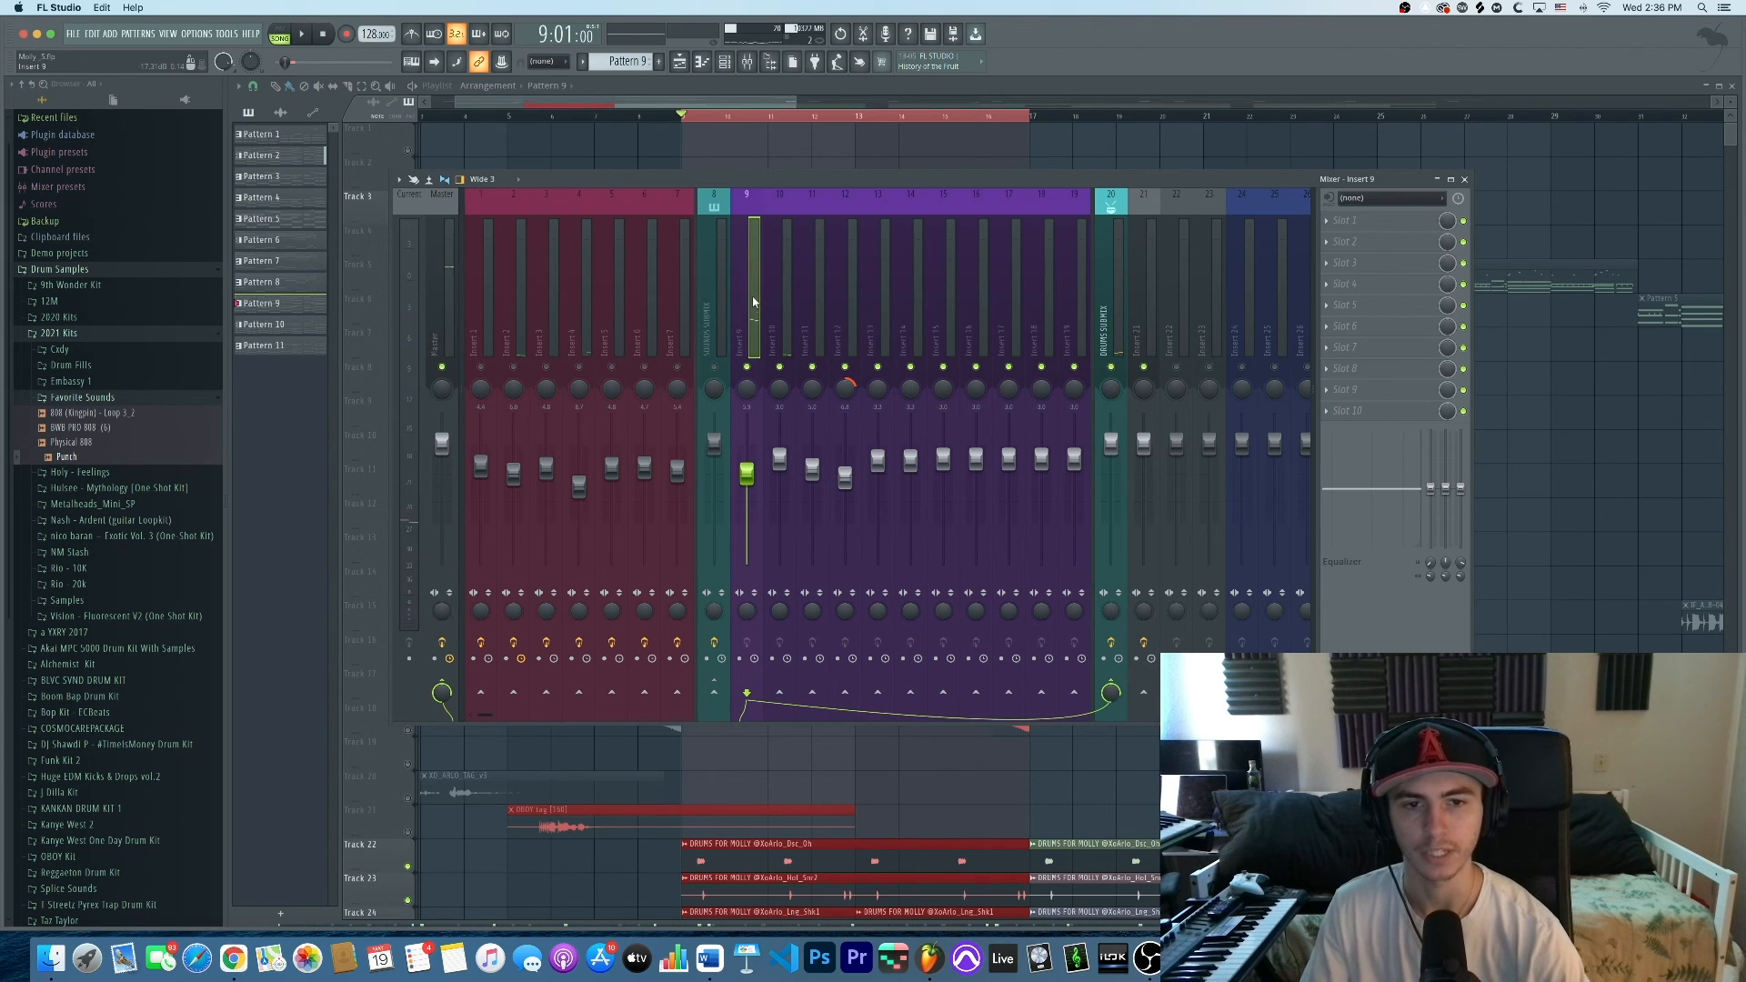
click(1138, 332)
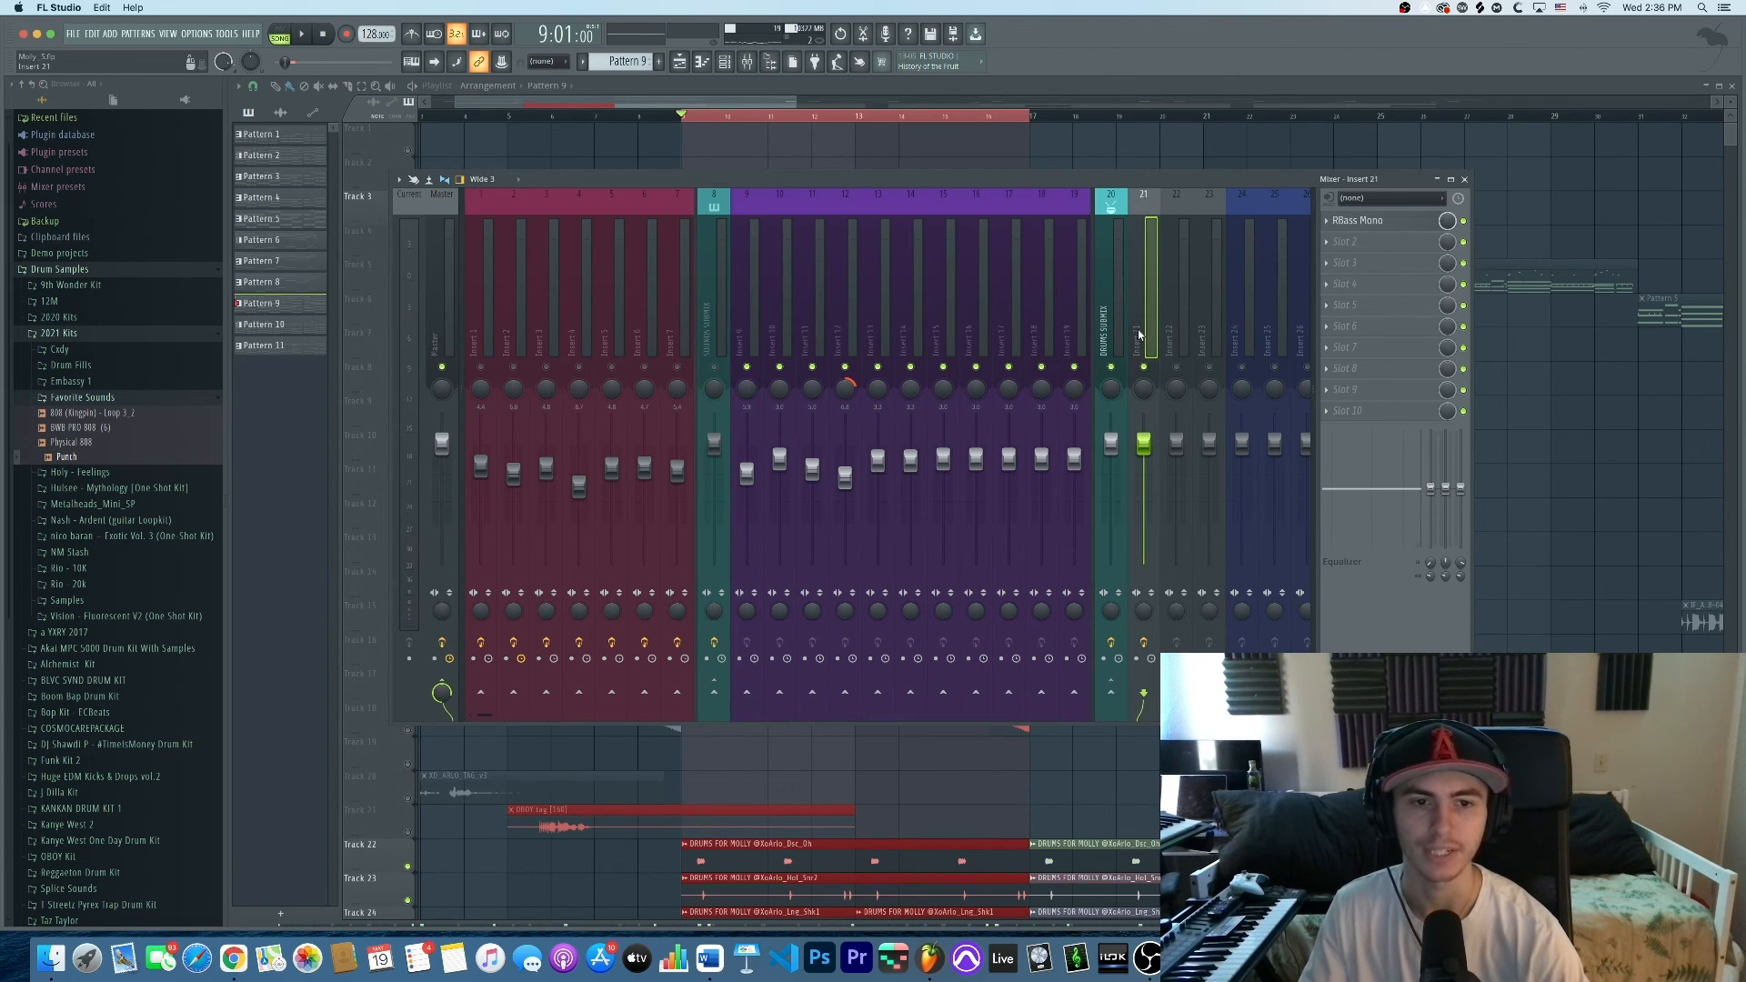
Solo insert 21 and play its RBass Mono plugin over a few play/stop passes, then close it
scroll(1080, 300, right, 5)
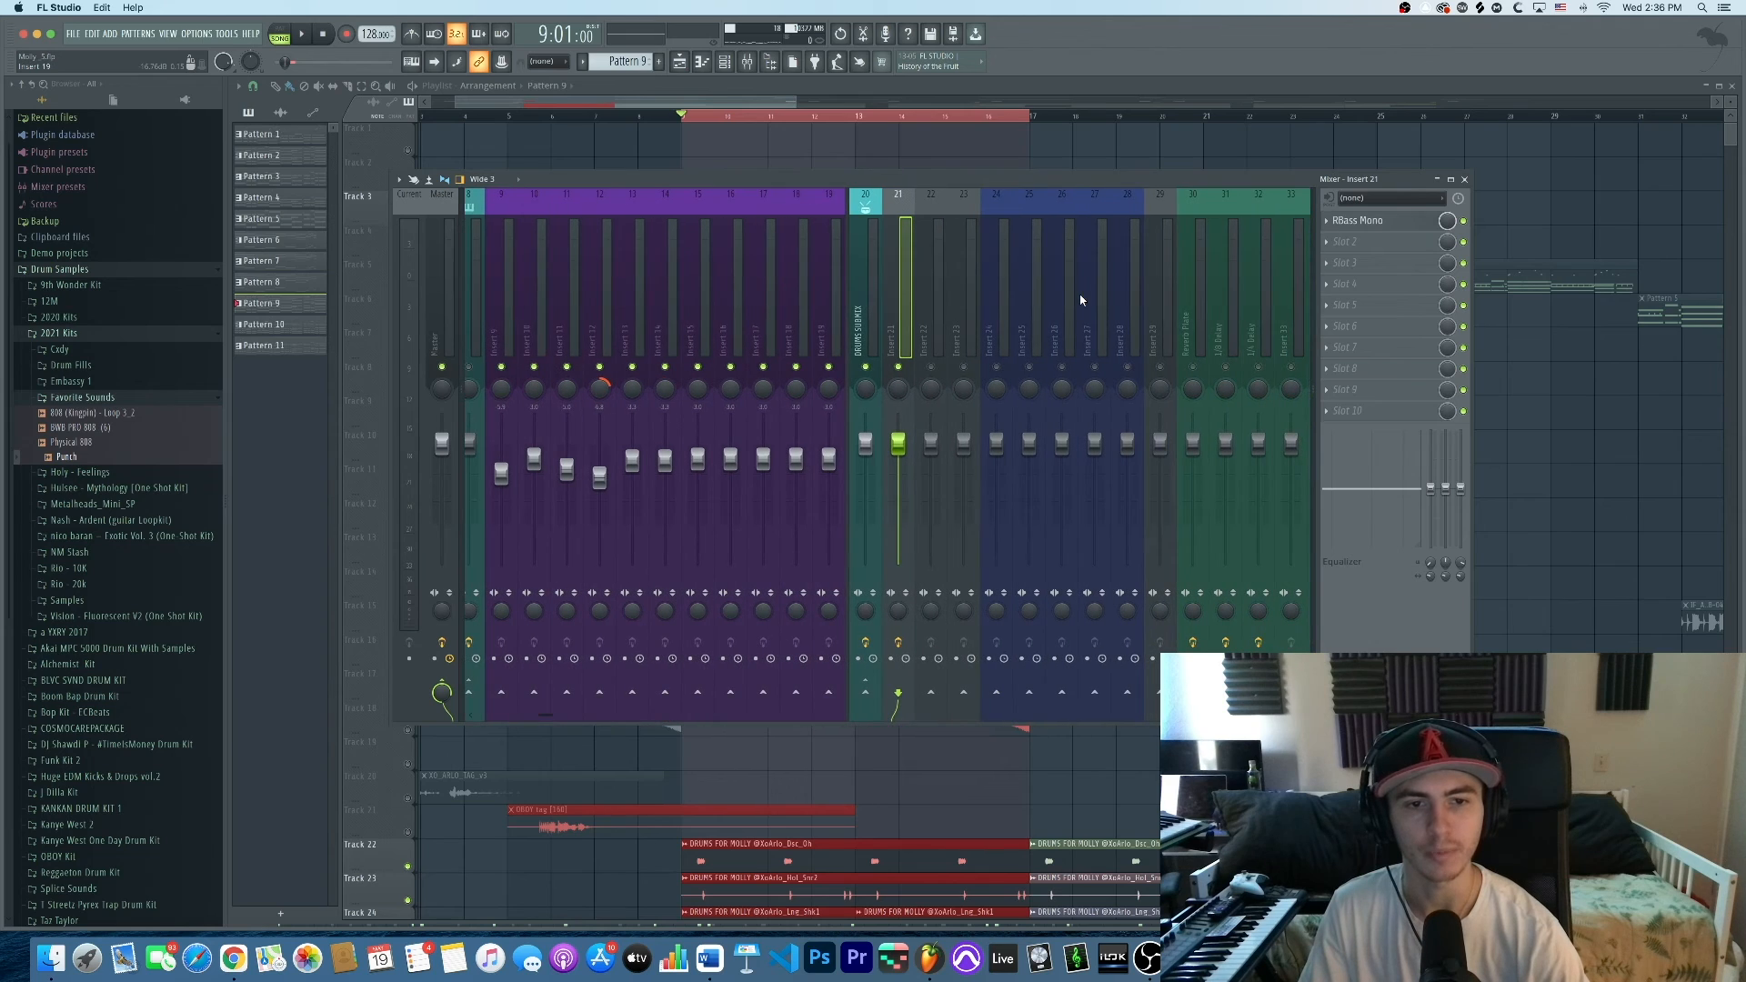
right_click(899, 367)
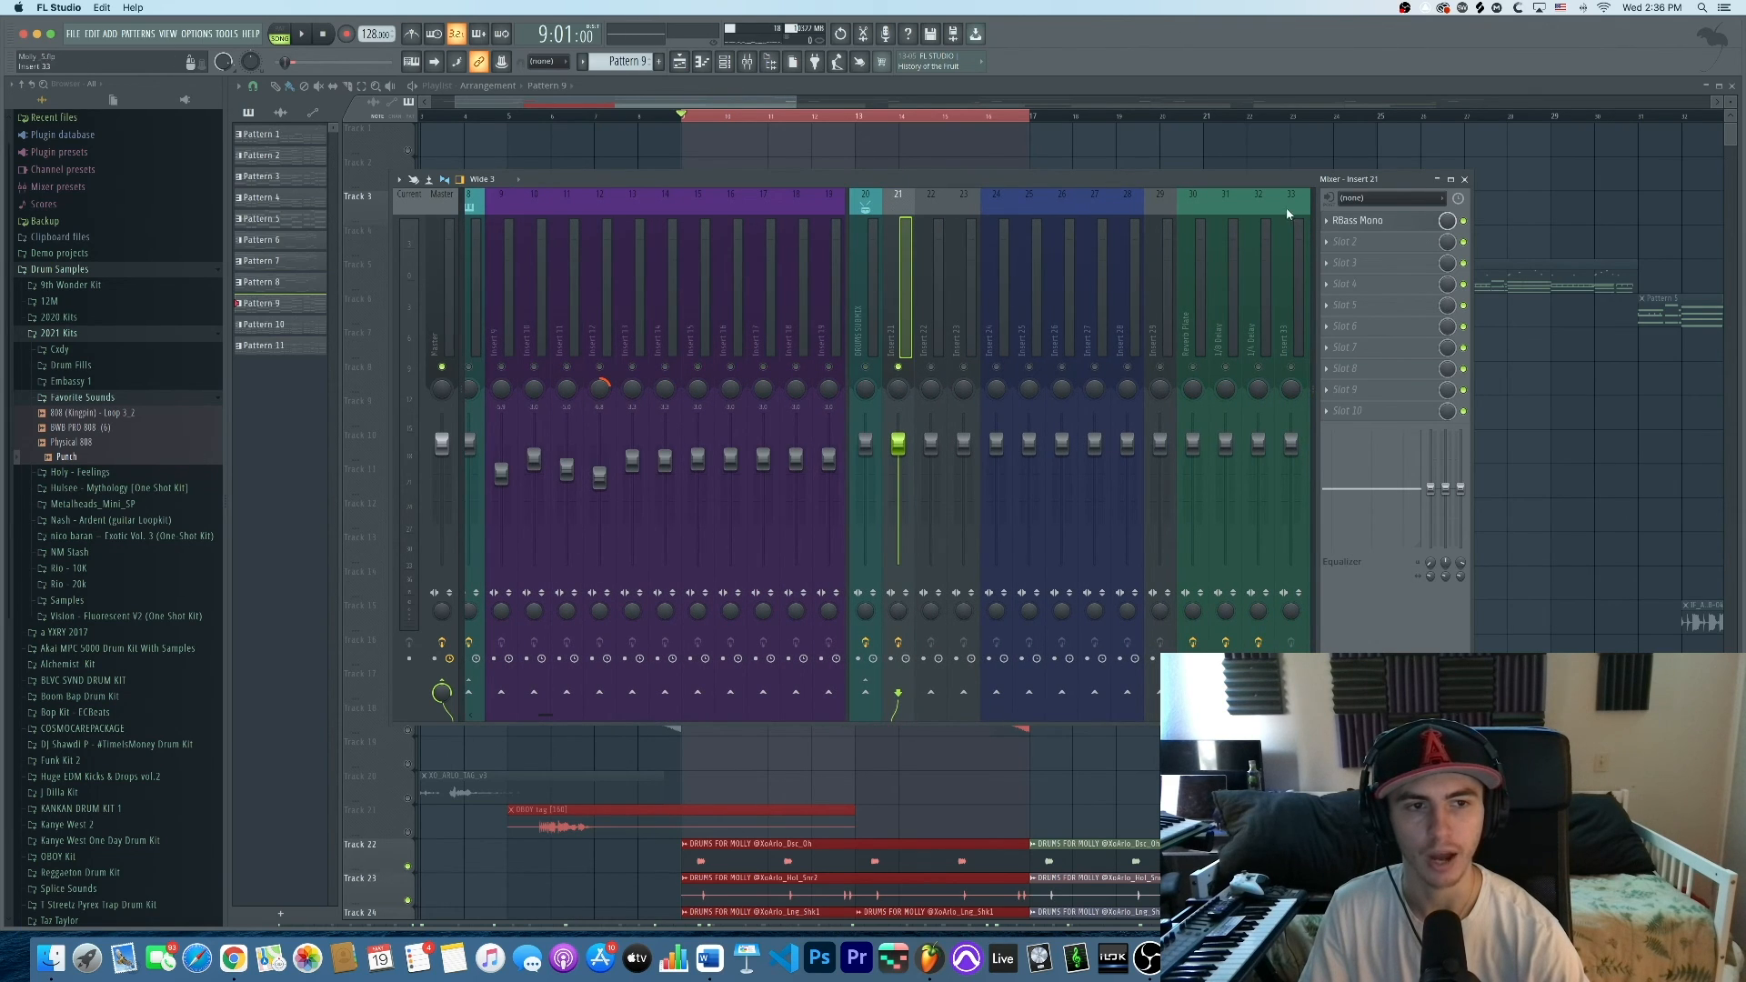
click(1374, 221)
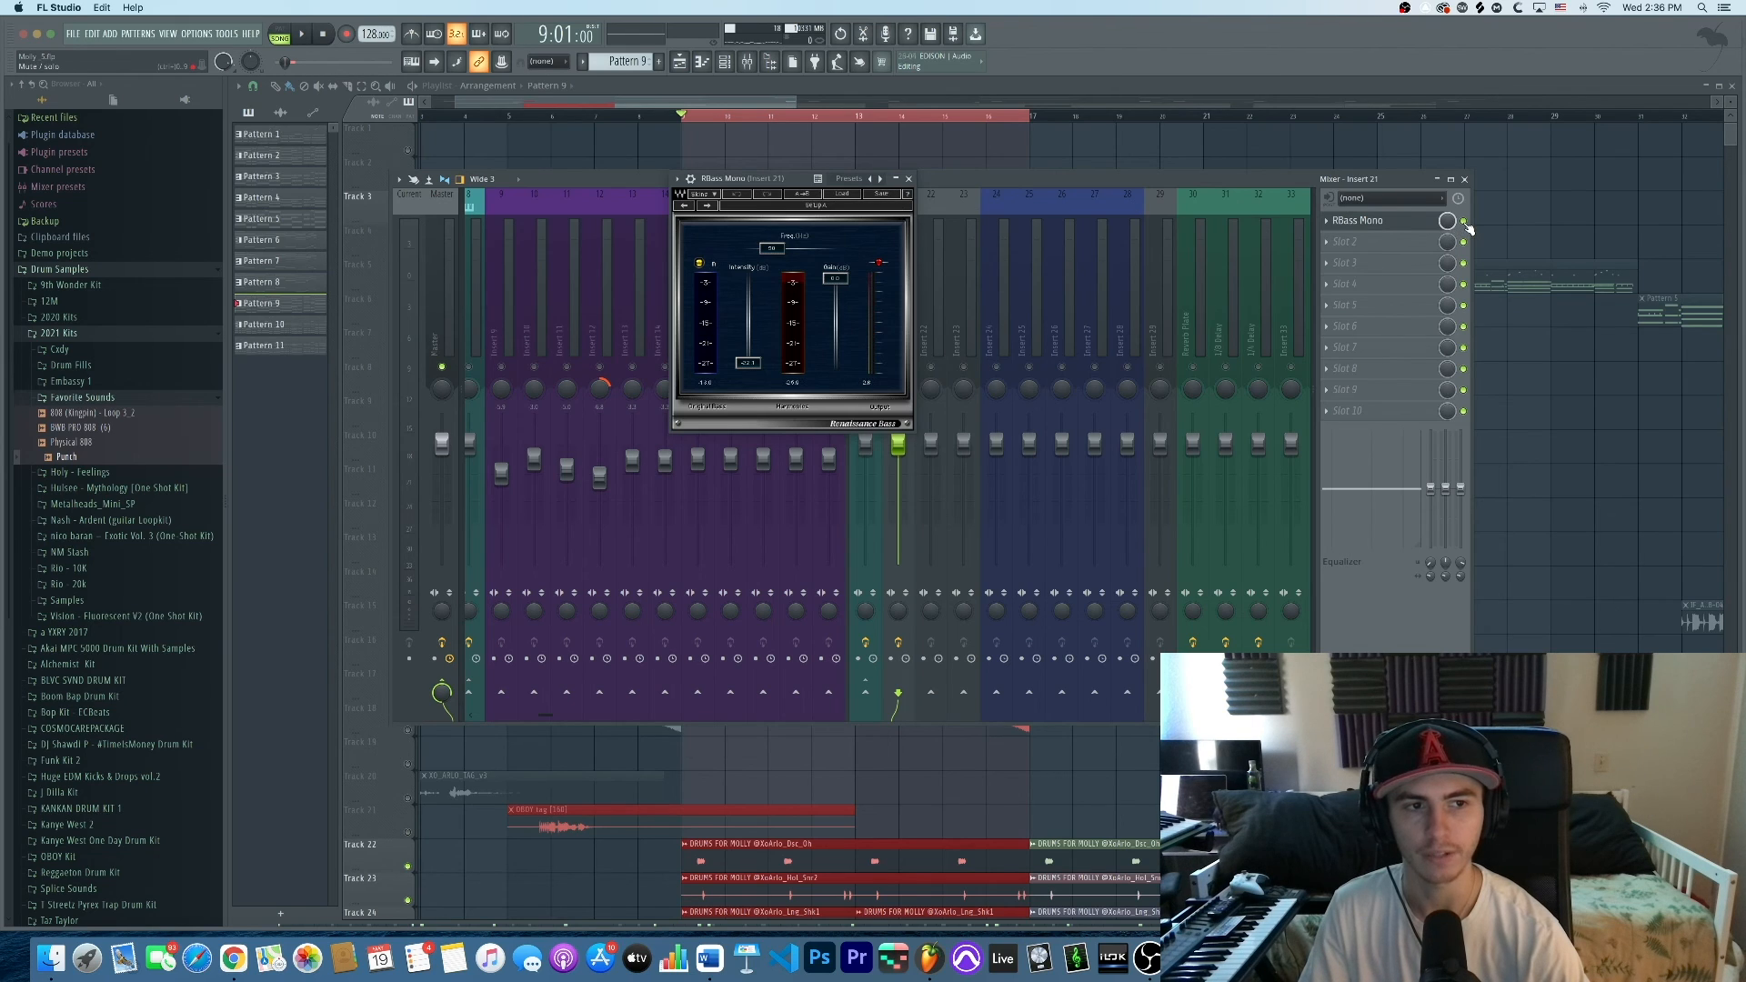
drag(797, 185, 601, 141)
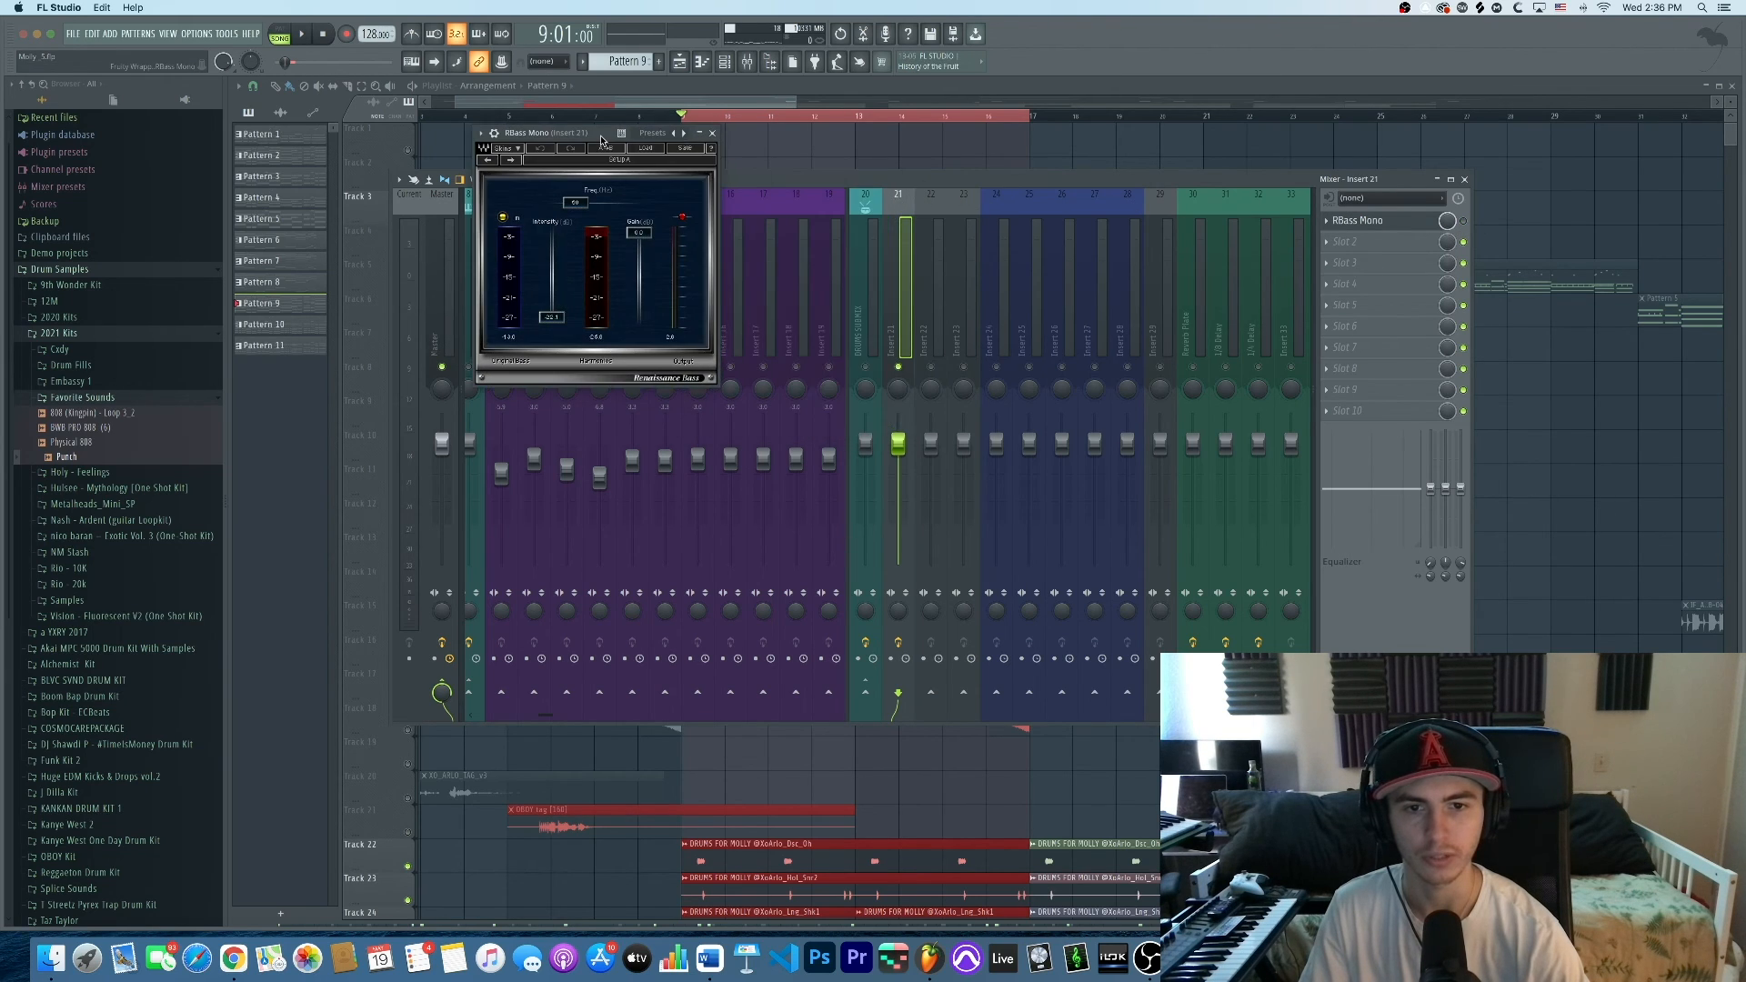
key(space)
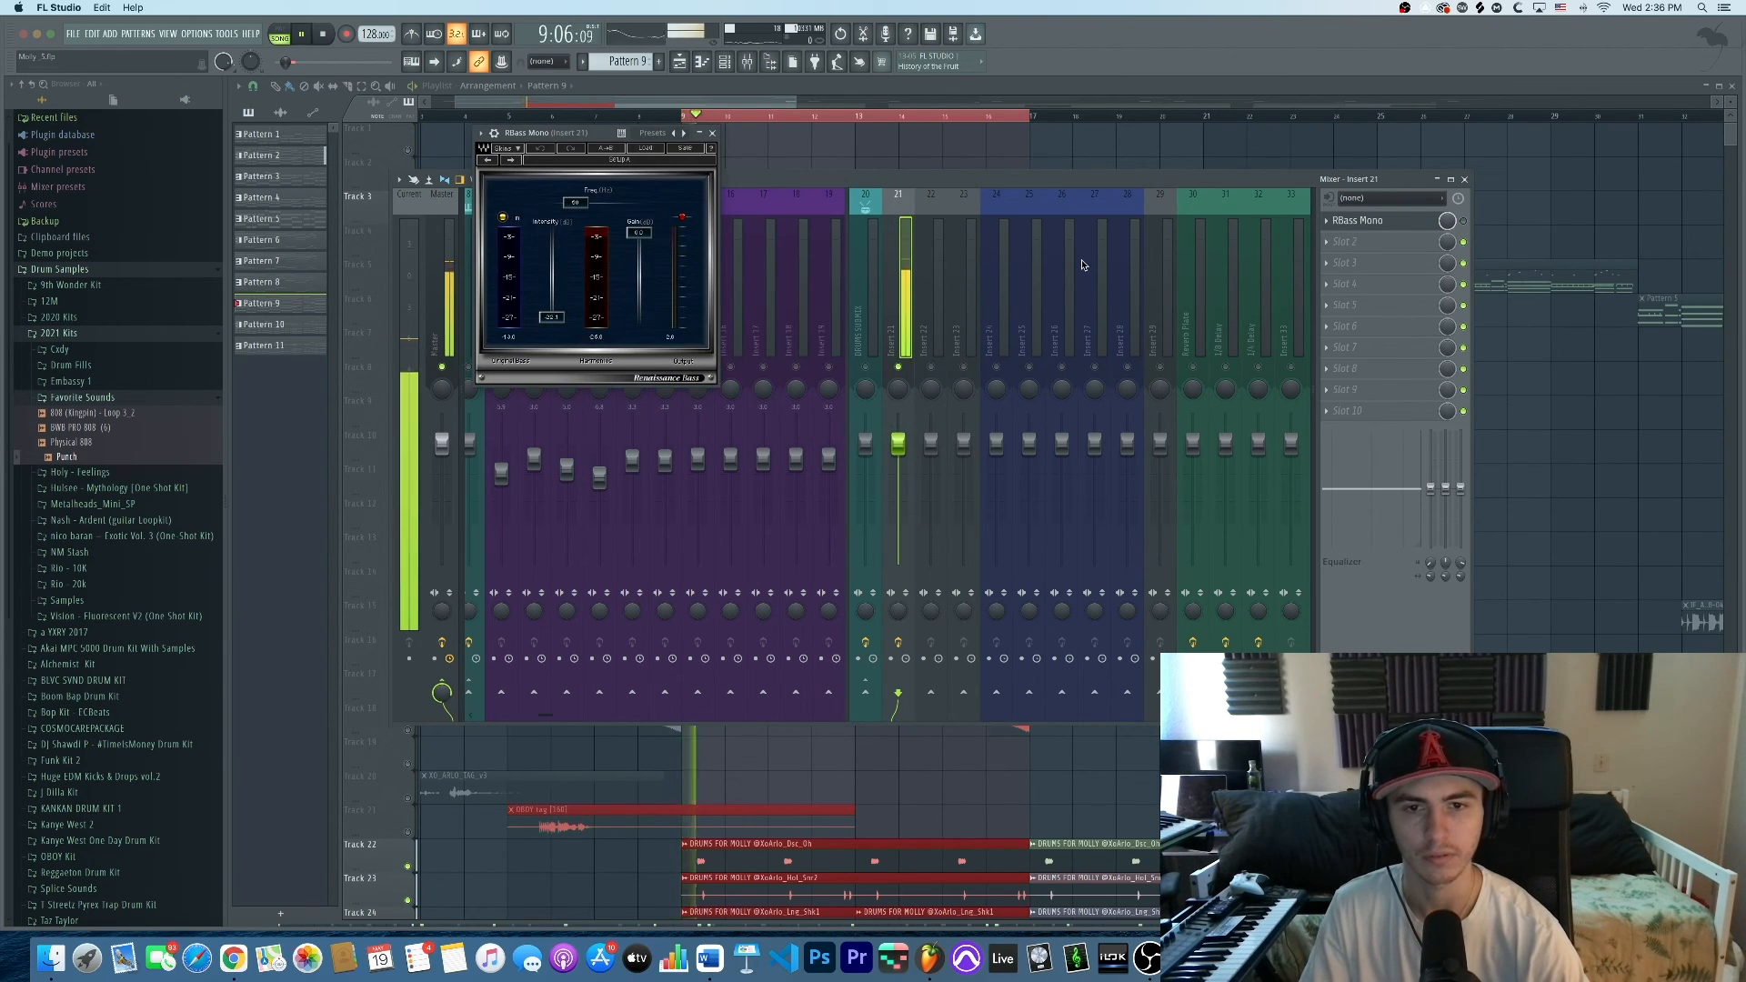
key(space)
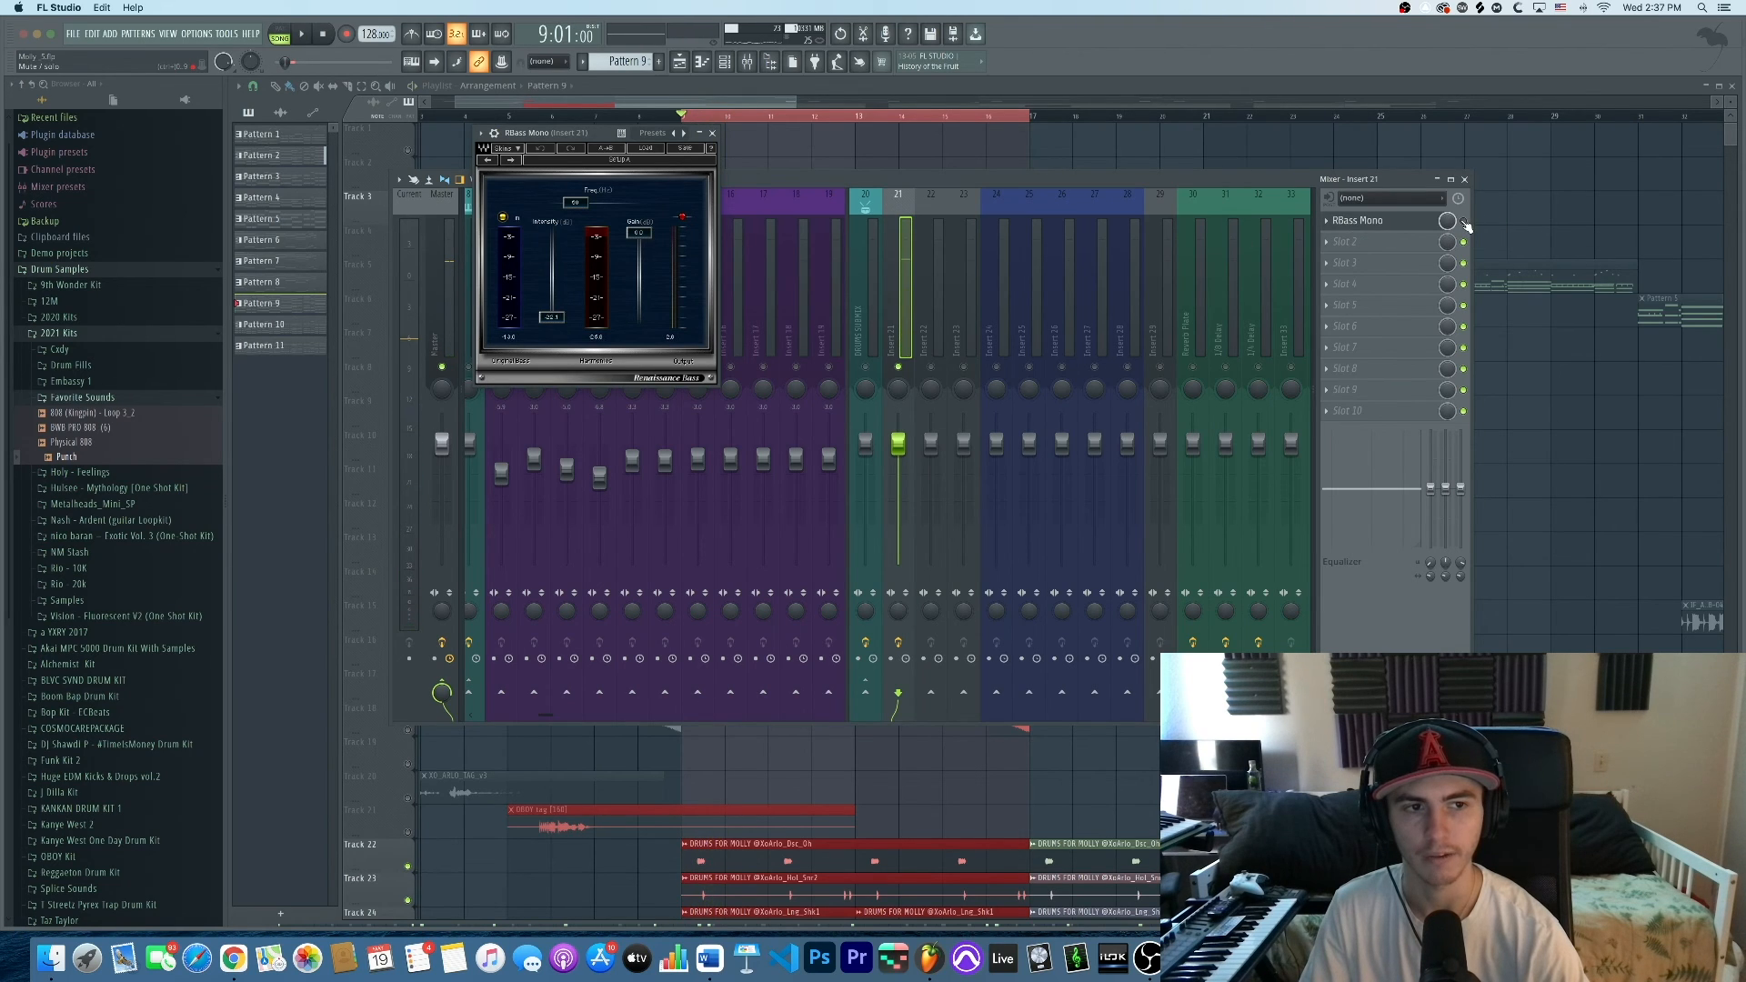
key(space)
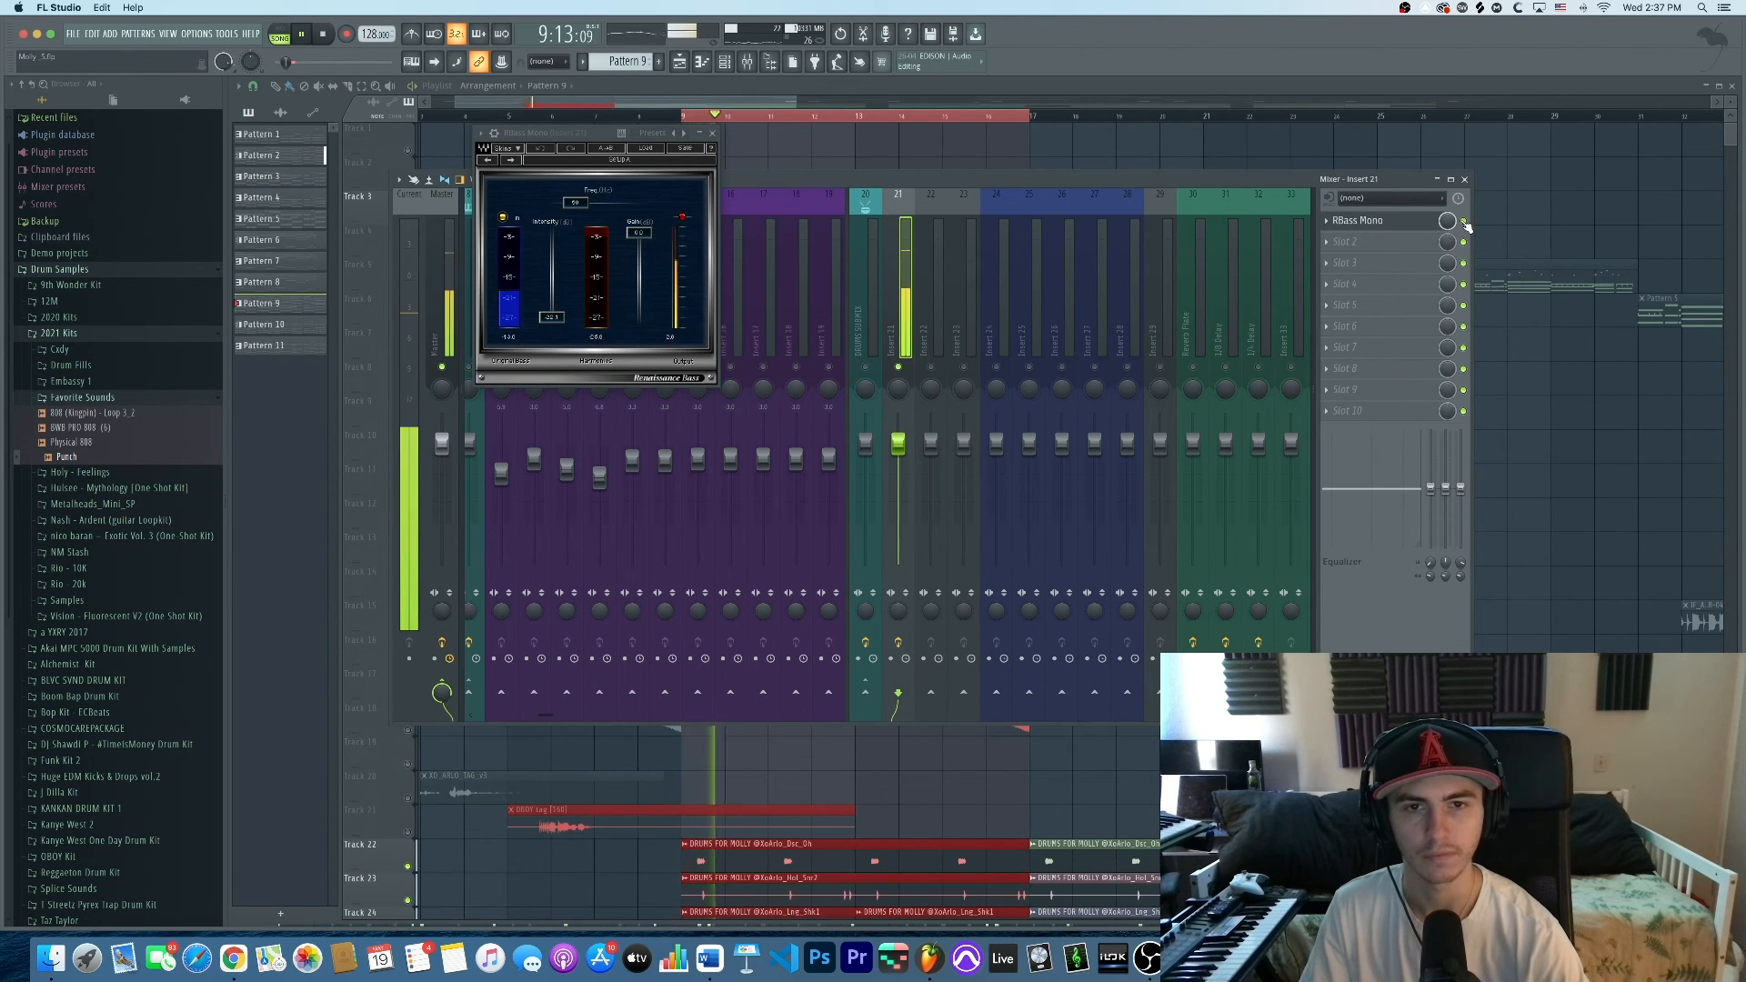
key(space)
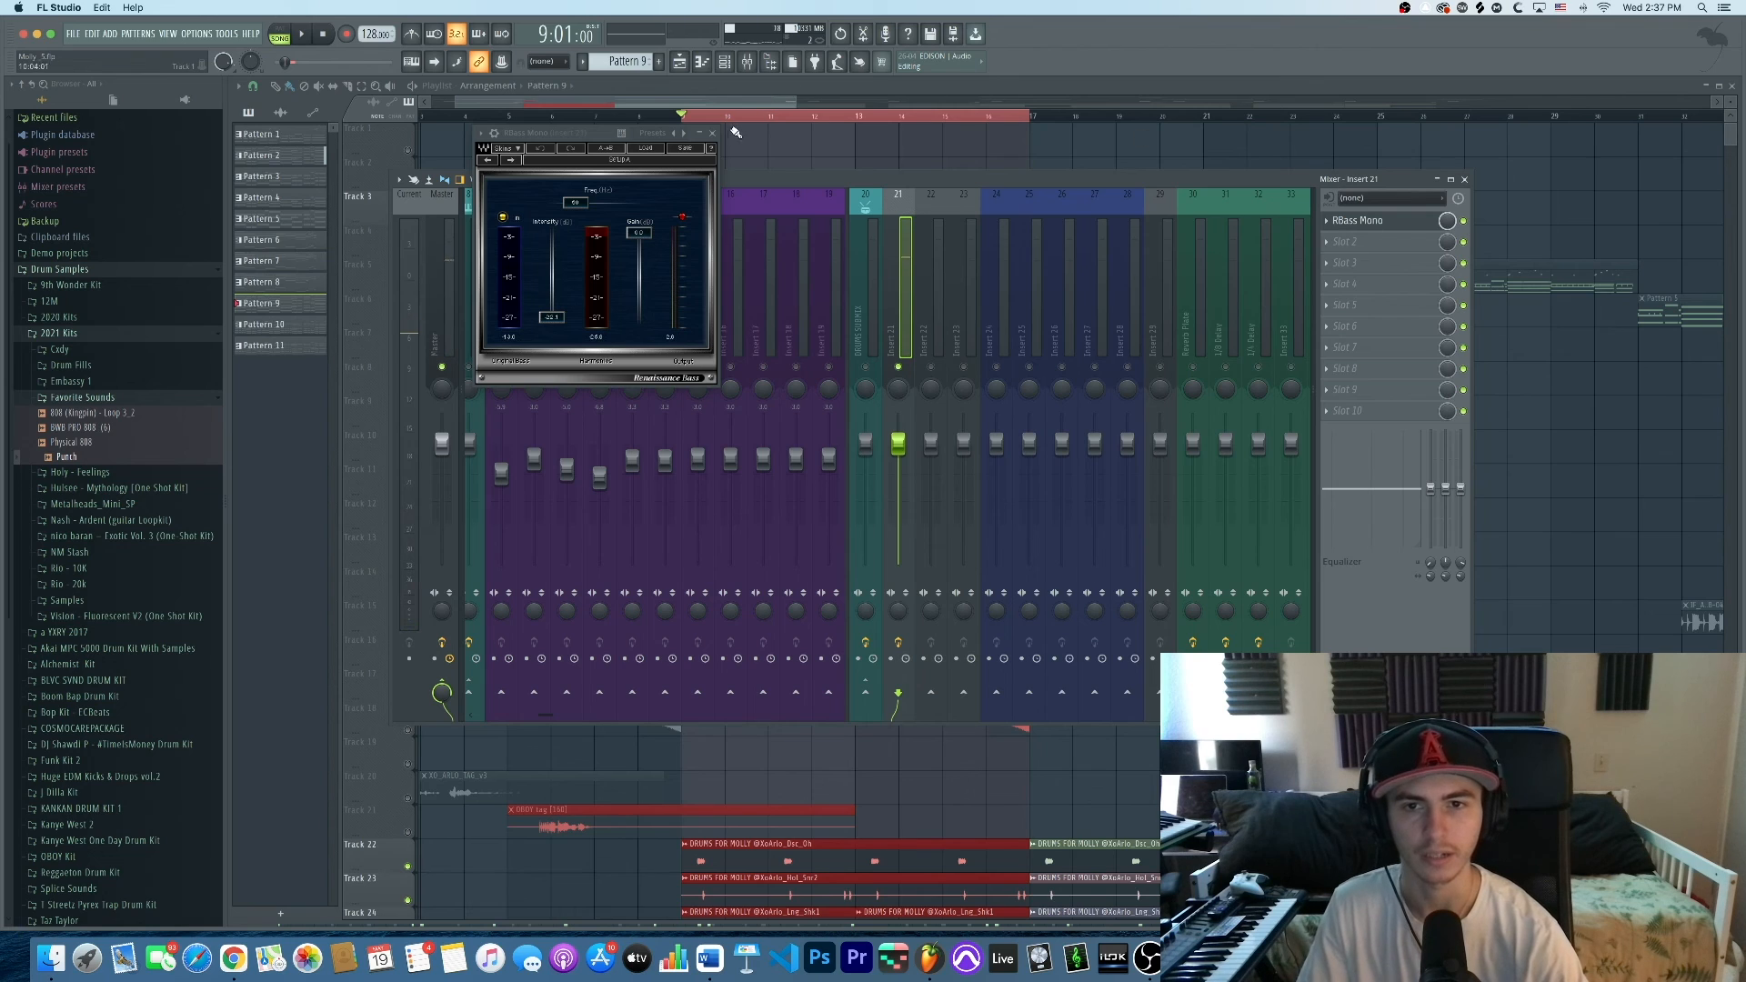
click(714, 133)
scroll(760, 273, up, 5)
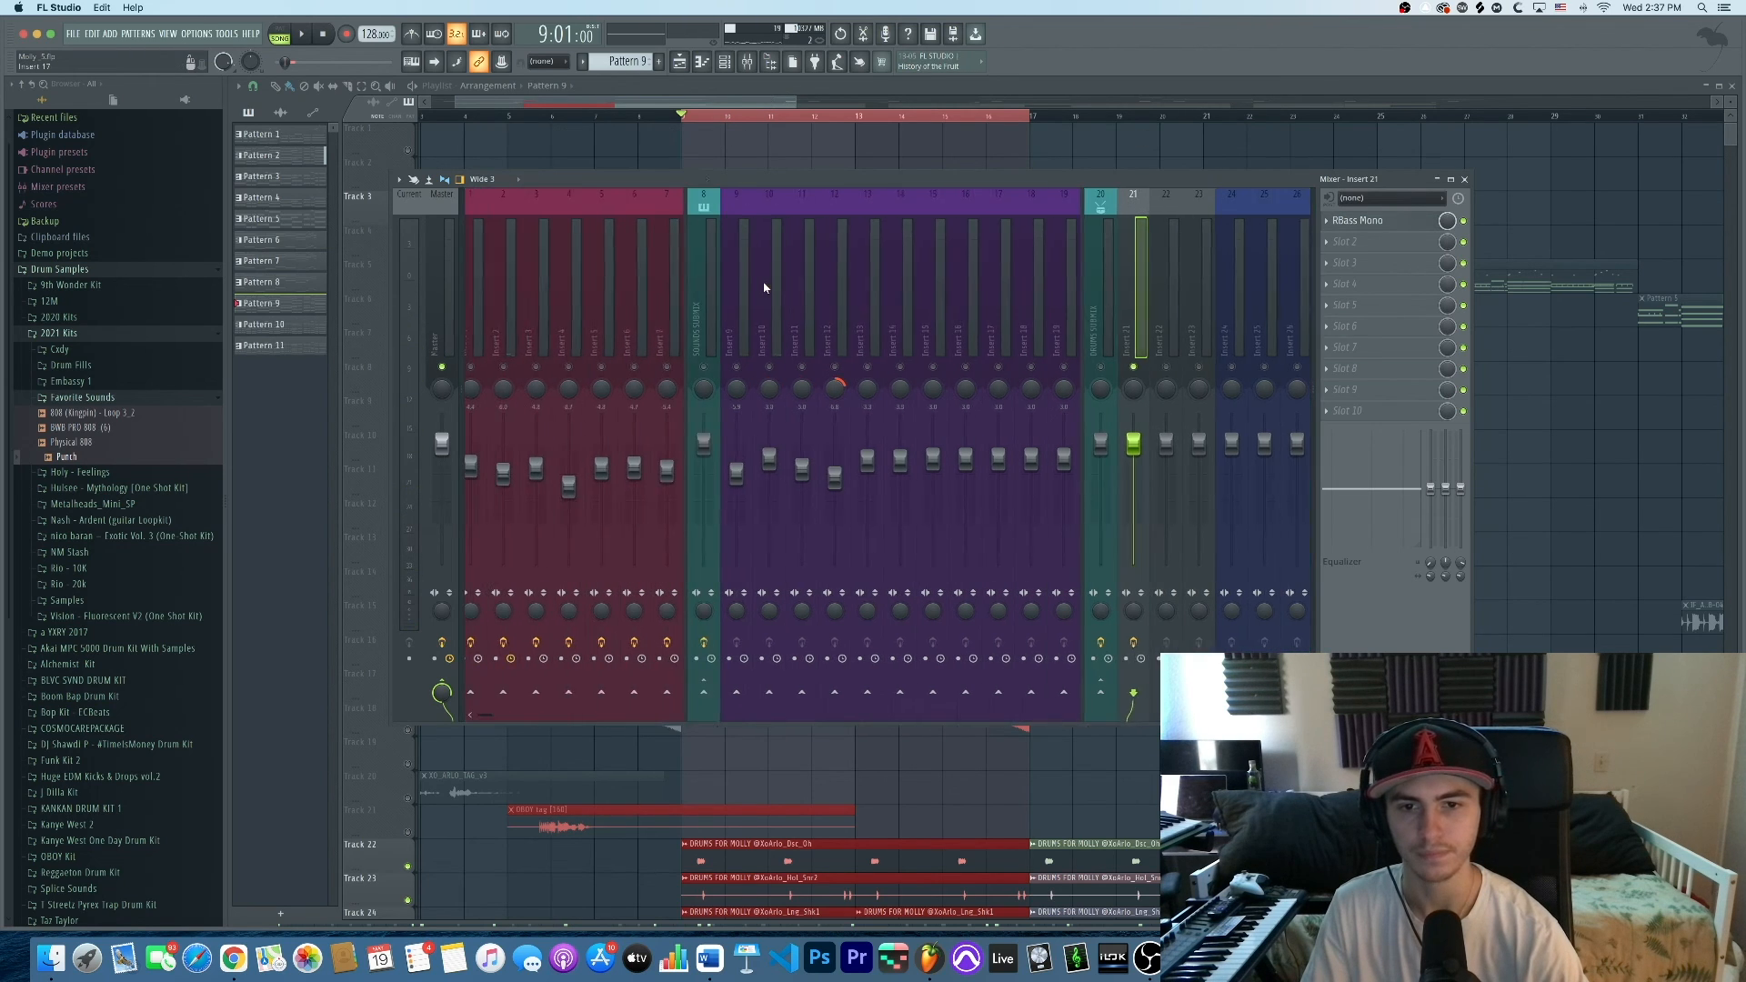
Play the full mix briefly and stop it
click(751, 364)
key(space)
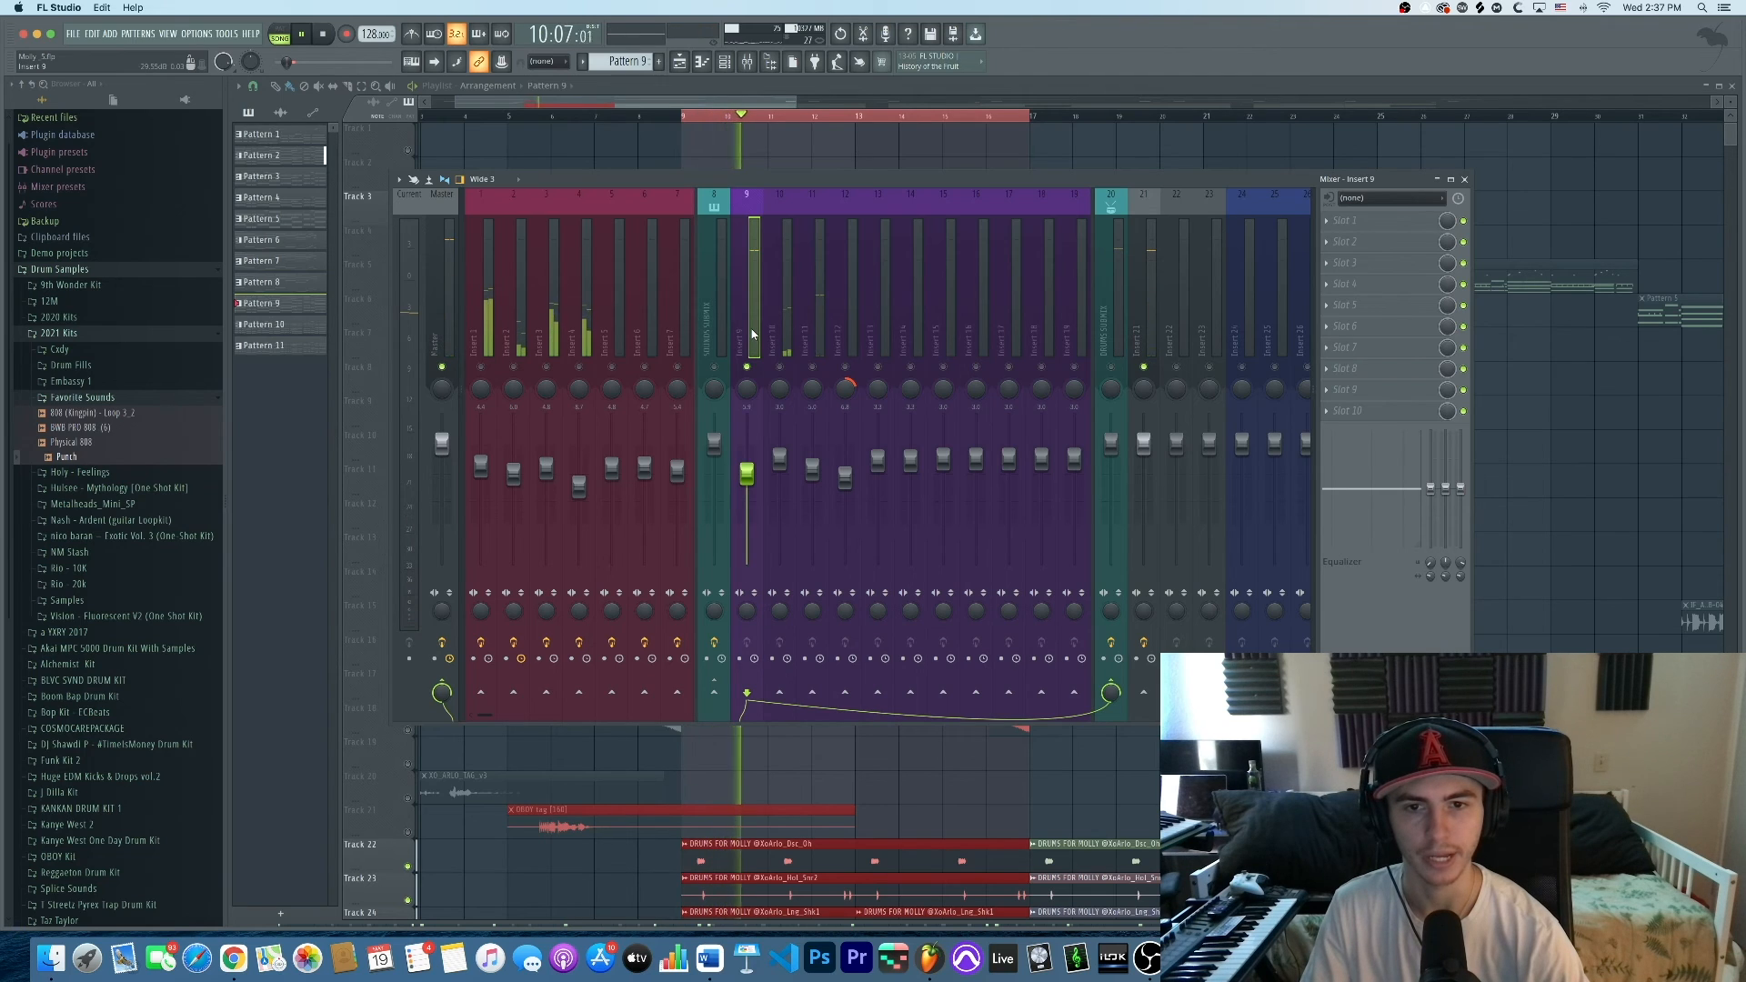
key(space)
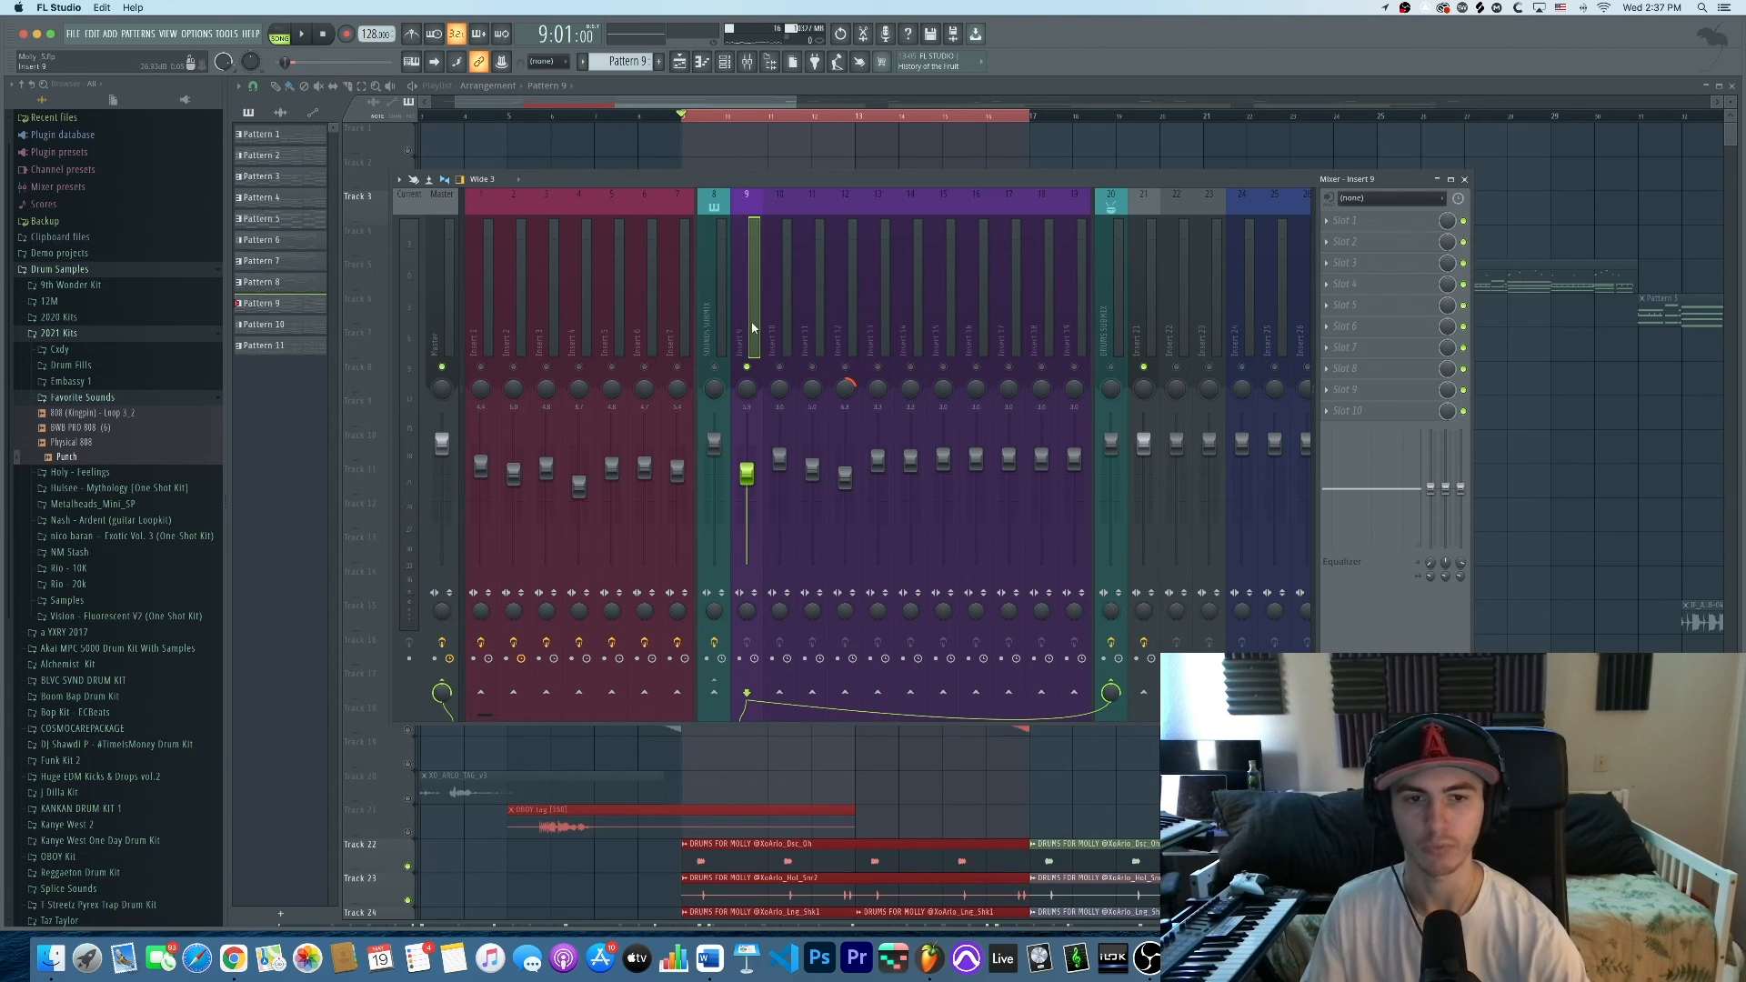
Check inserts 21, 9 and 10, then open DRUMS SUBMIX's Virtual Mix Rack
click(1155, 336)
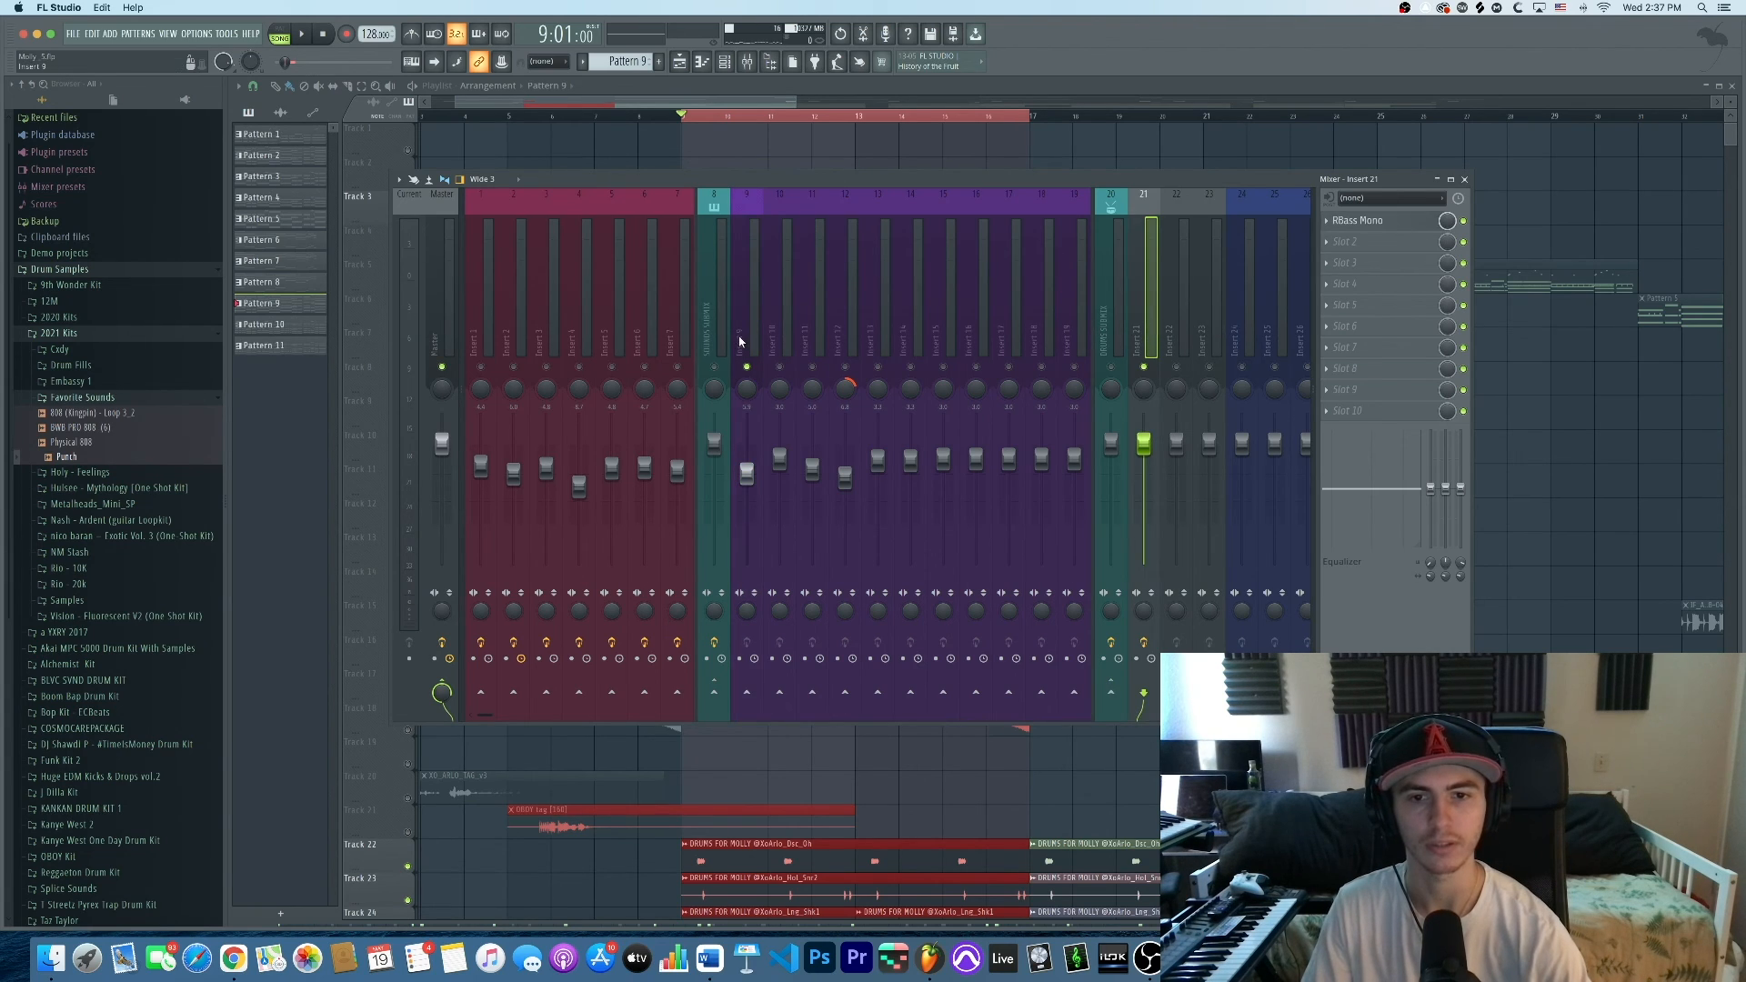
click(746, 337)
click(1140, 326)
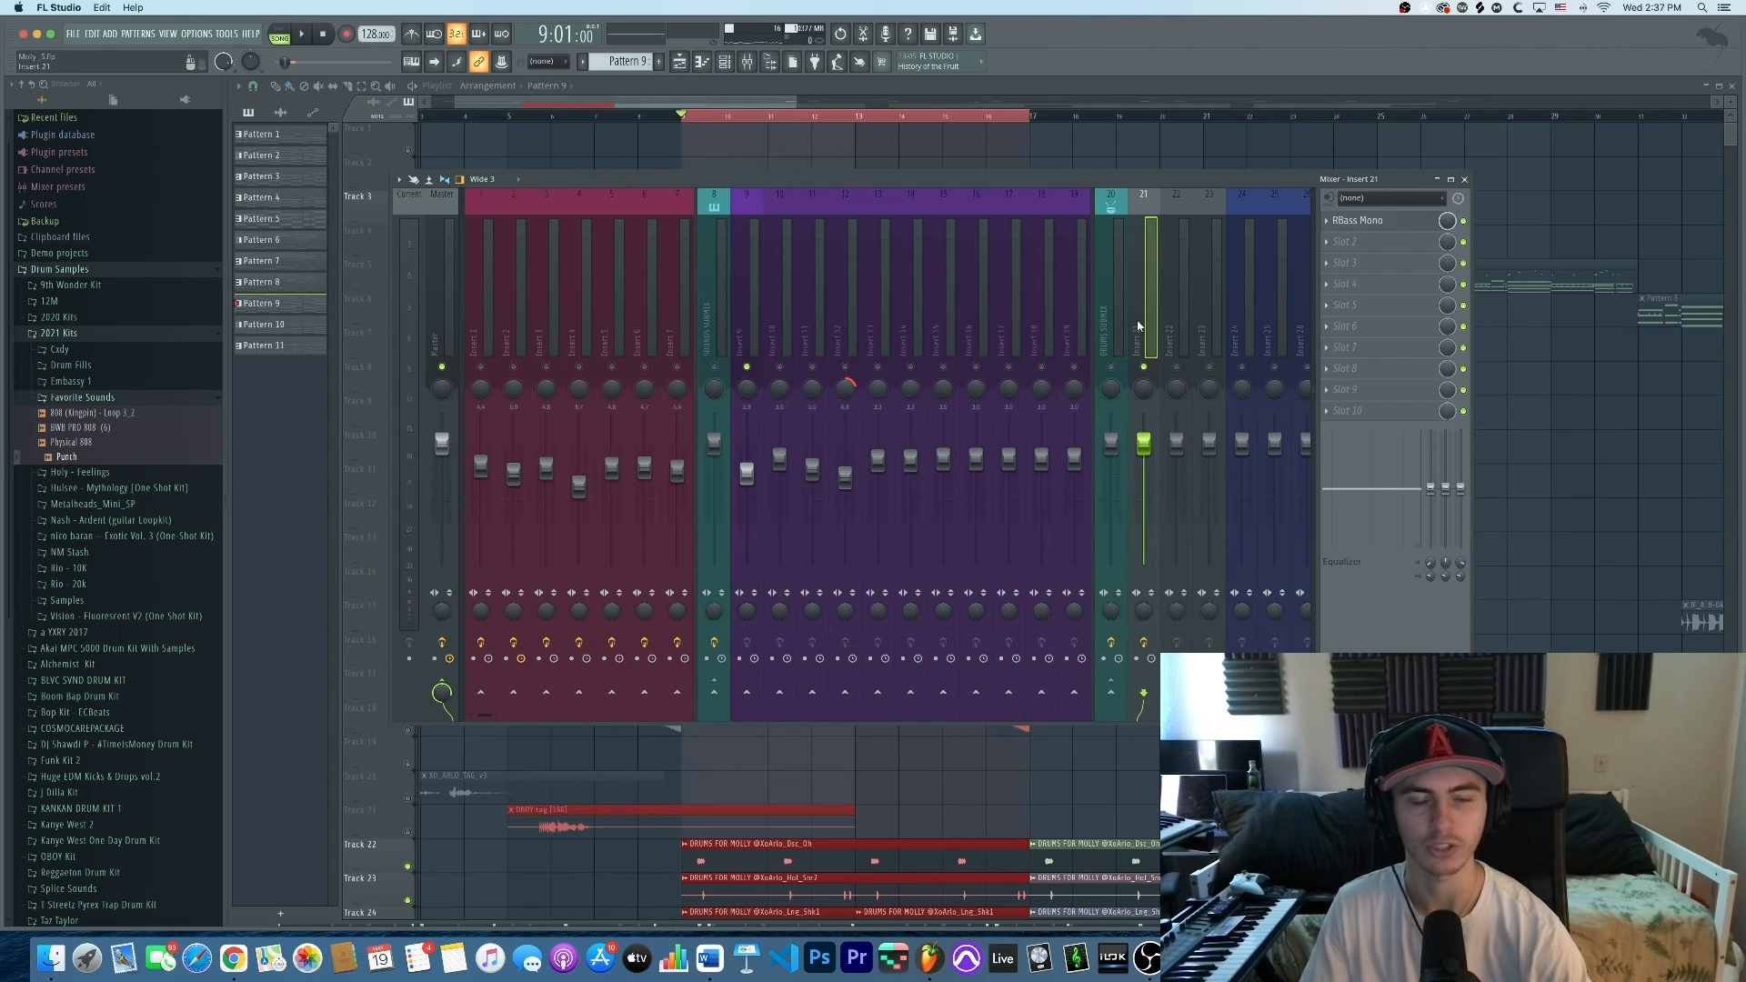
click(755, 332)
click(1116, 300)
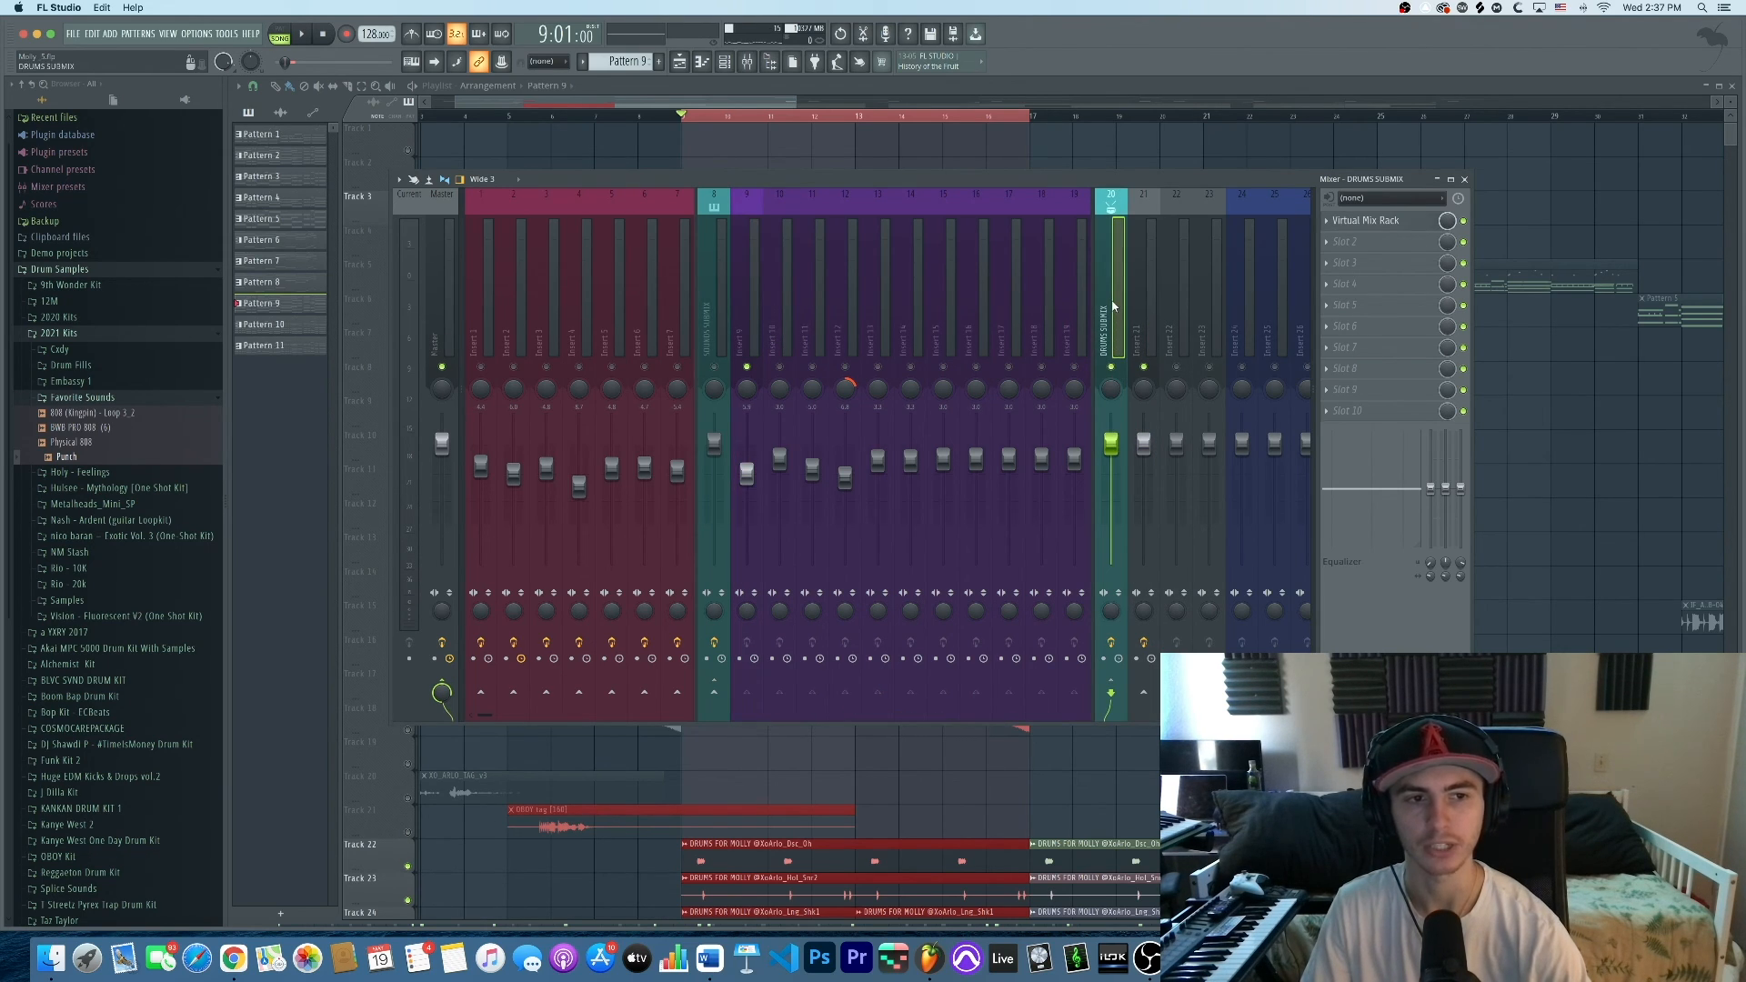
click(789, 332)
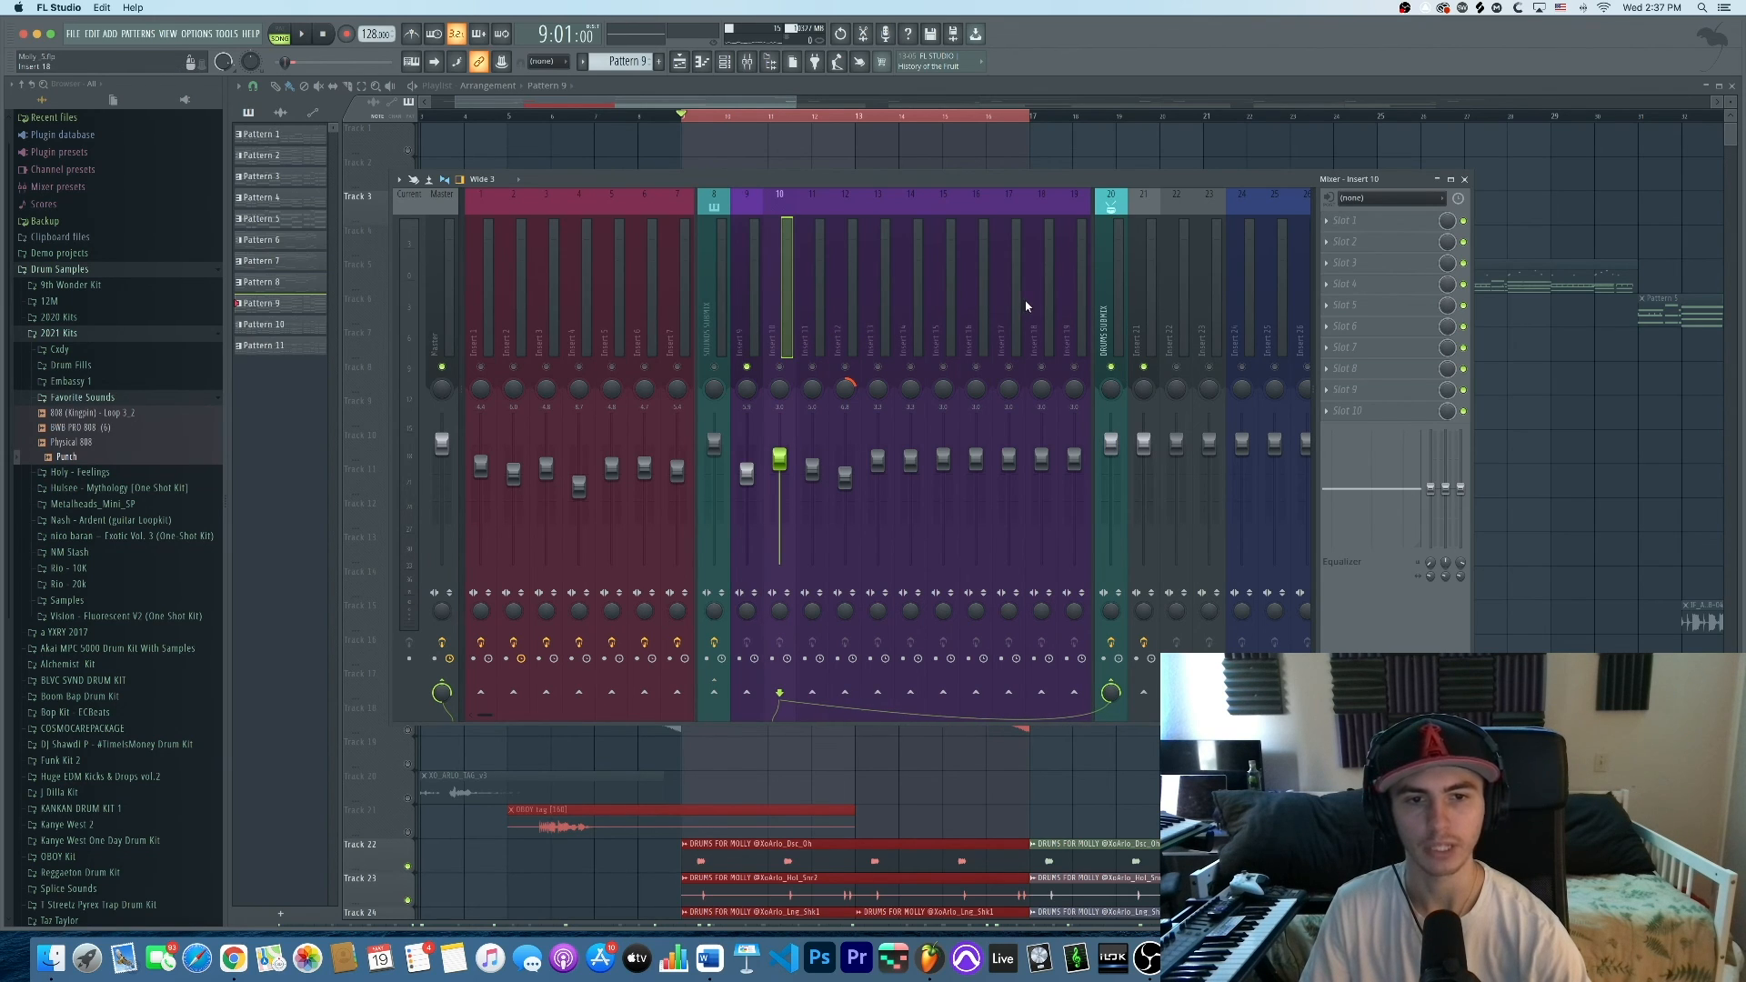
click(1103, 335)
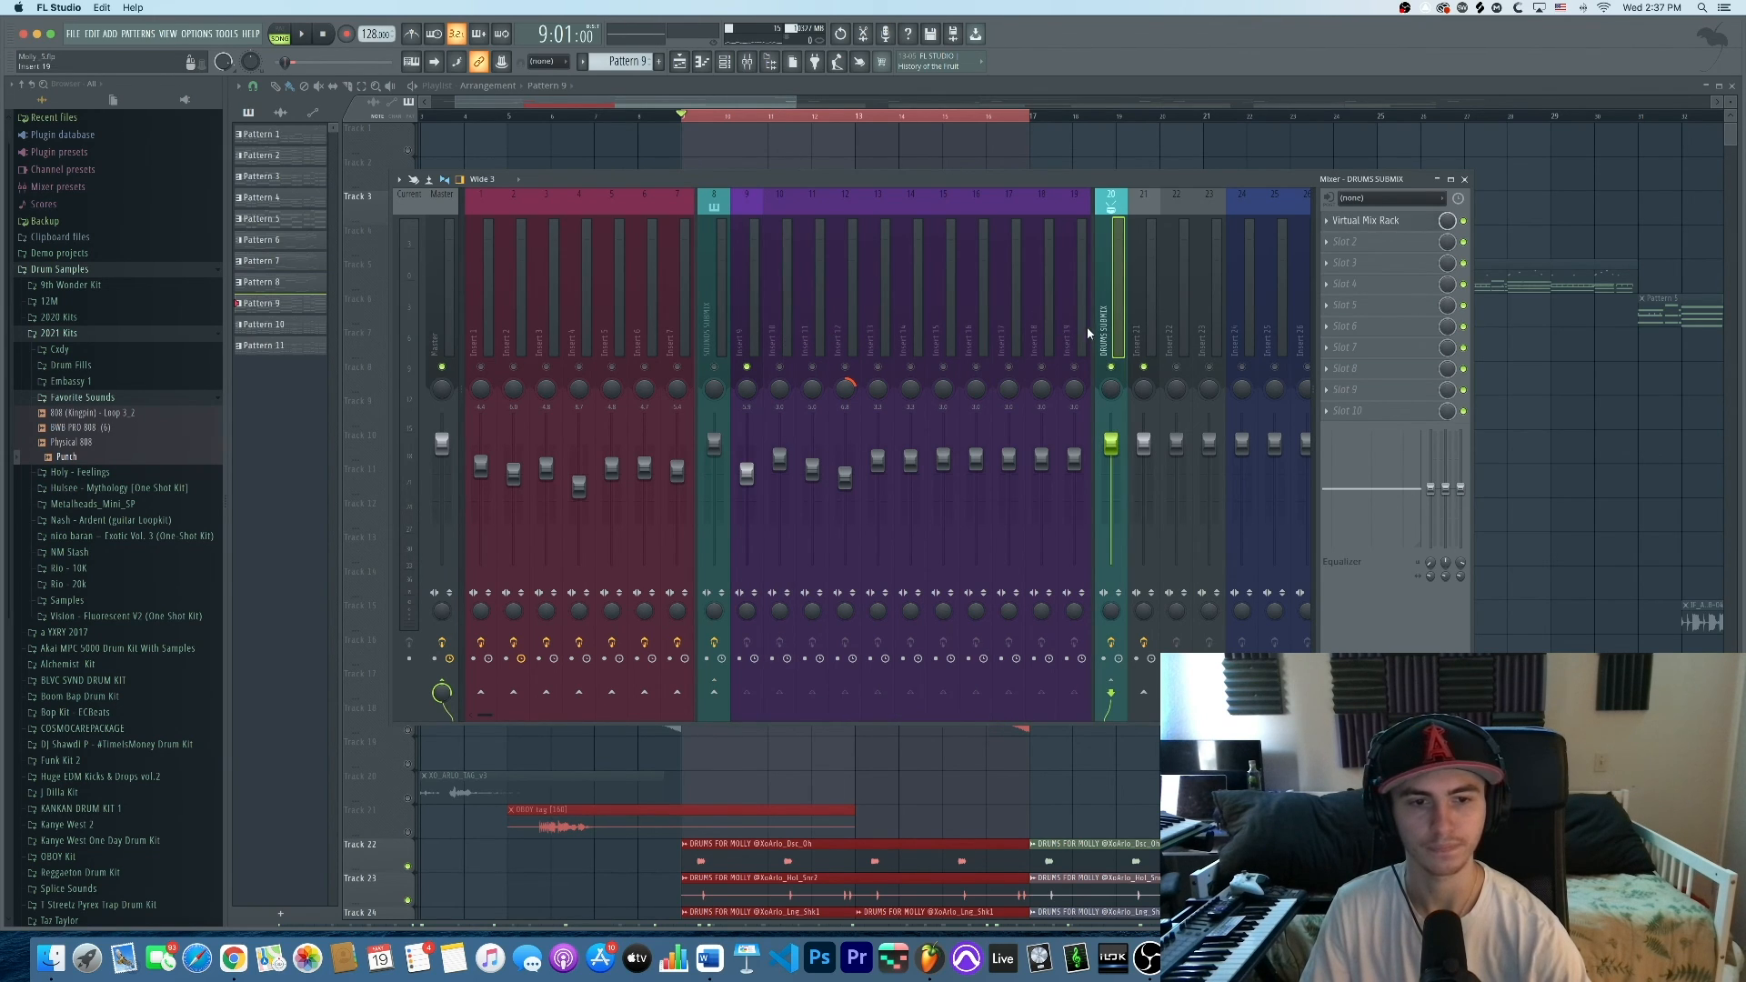
click(1381, 221)
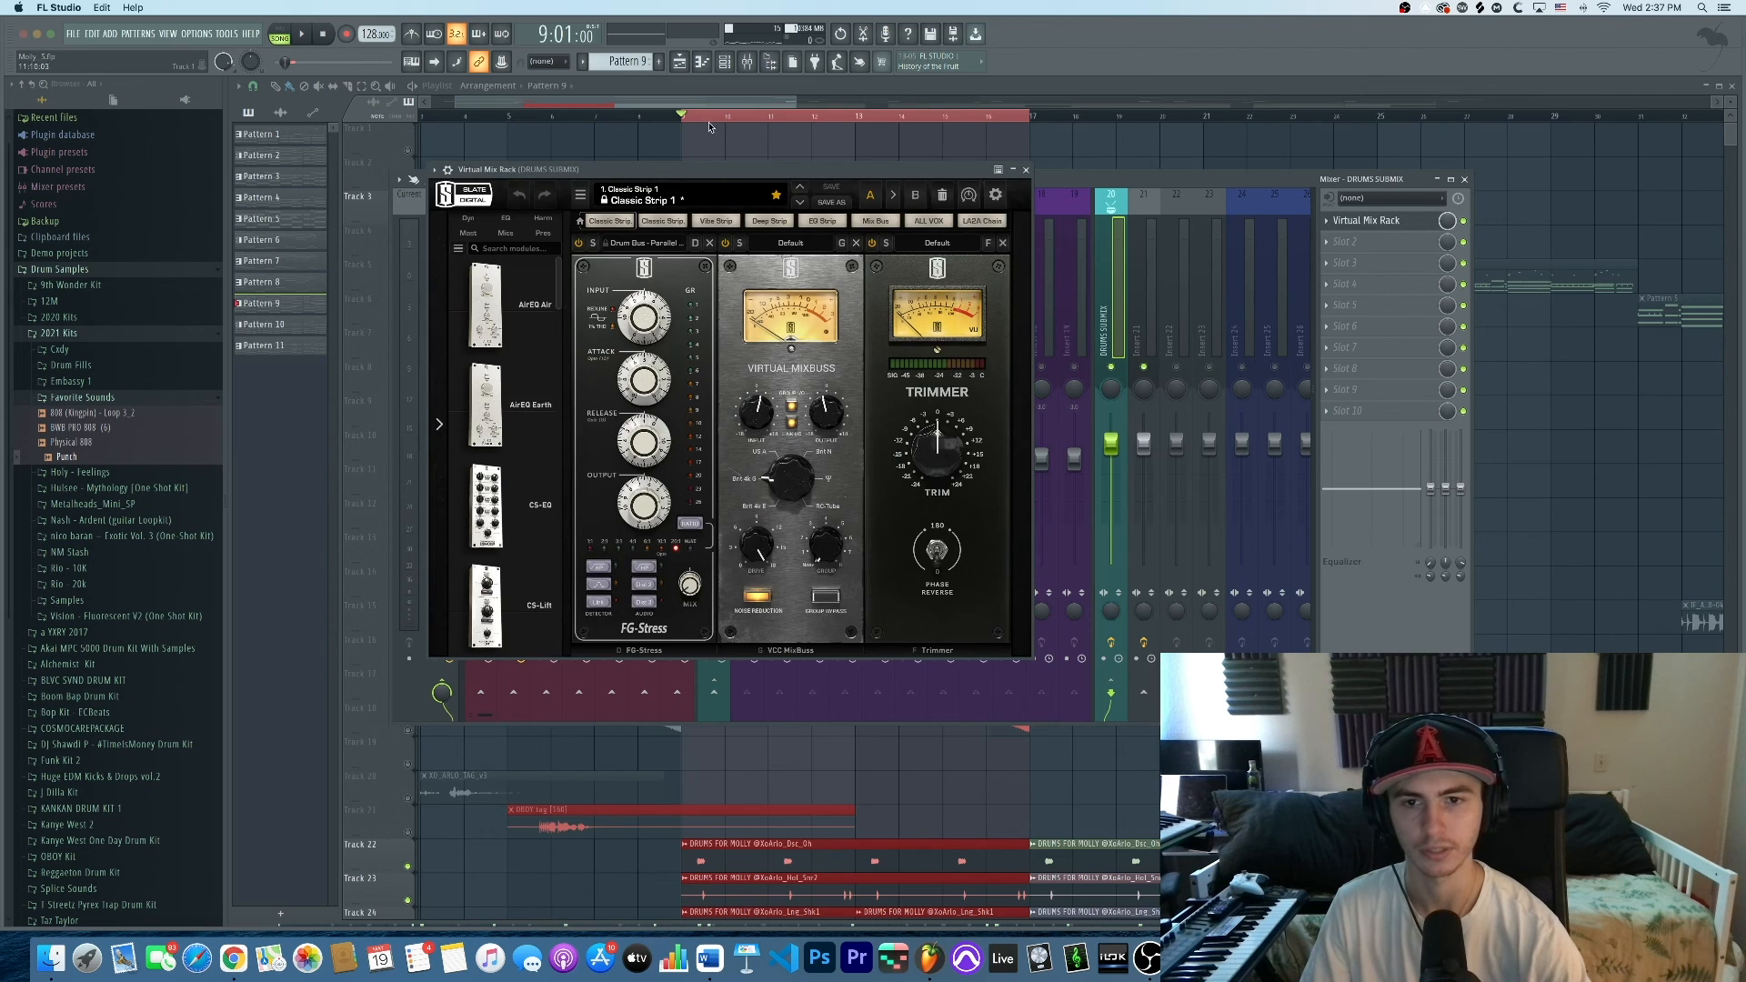
Close the Virtual Mix Rack and look through drum inserts 40–47 and their effects
click(1025, 170)
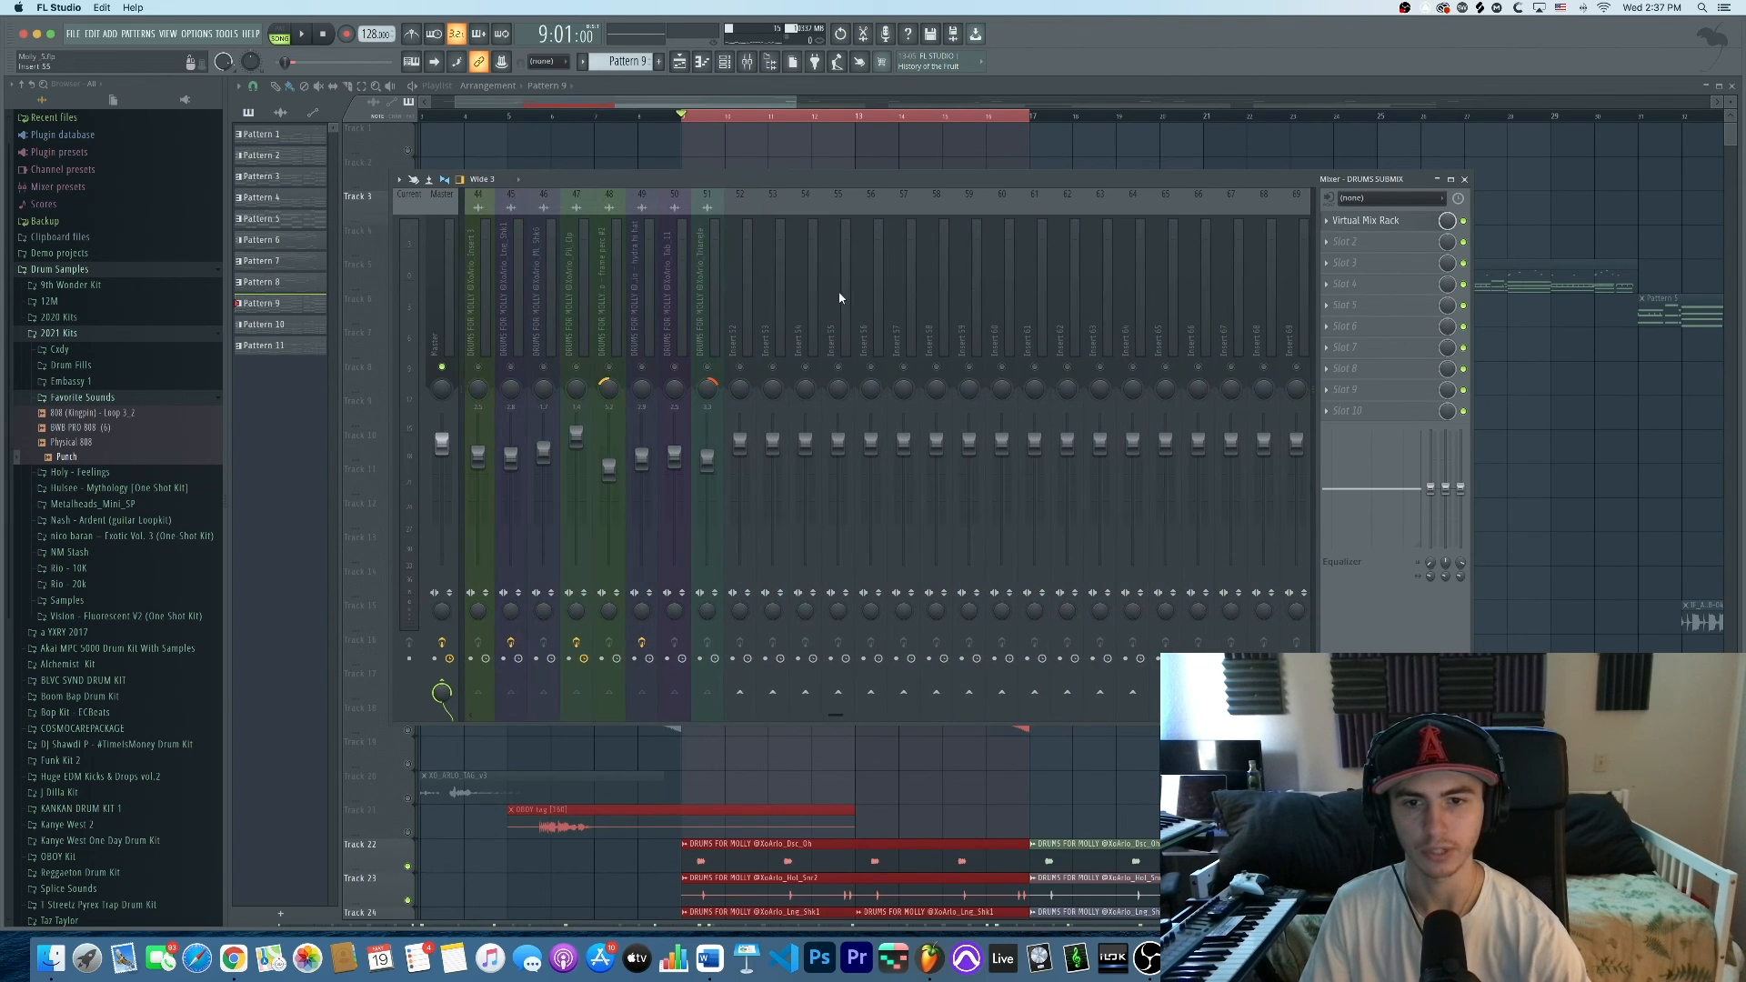
scroll(822, 291, up, 4)
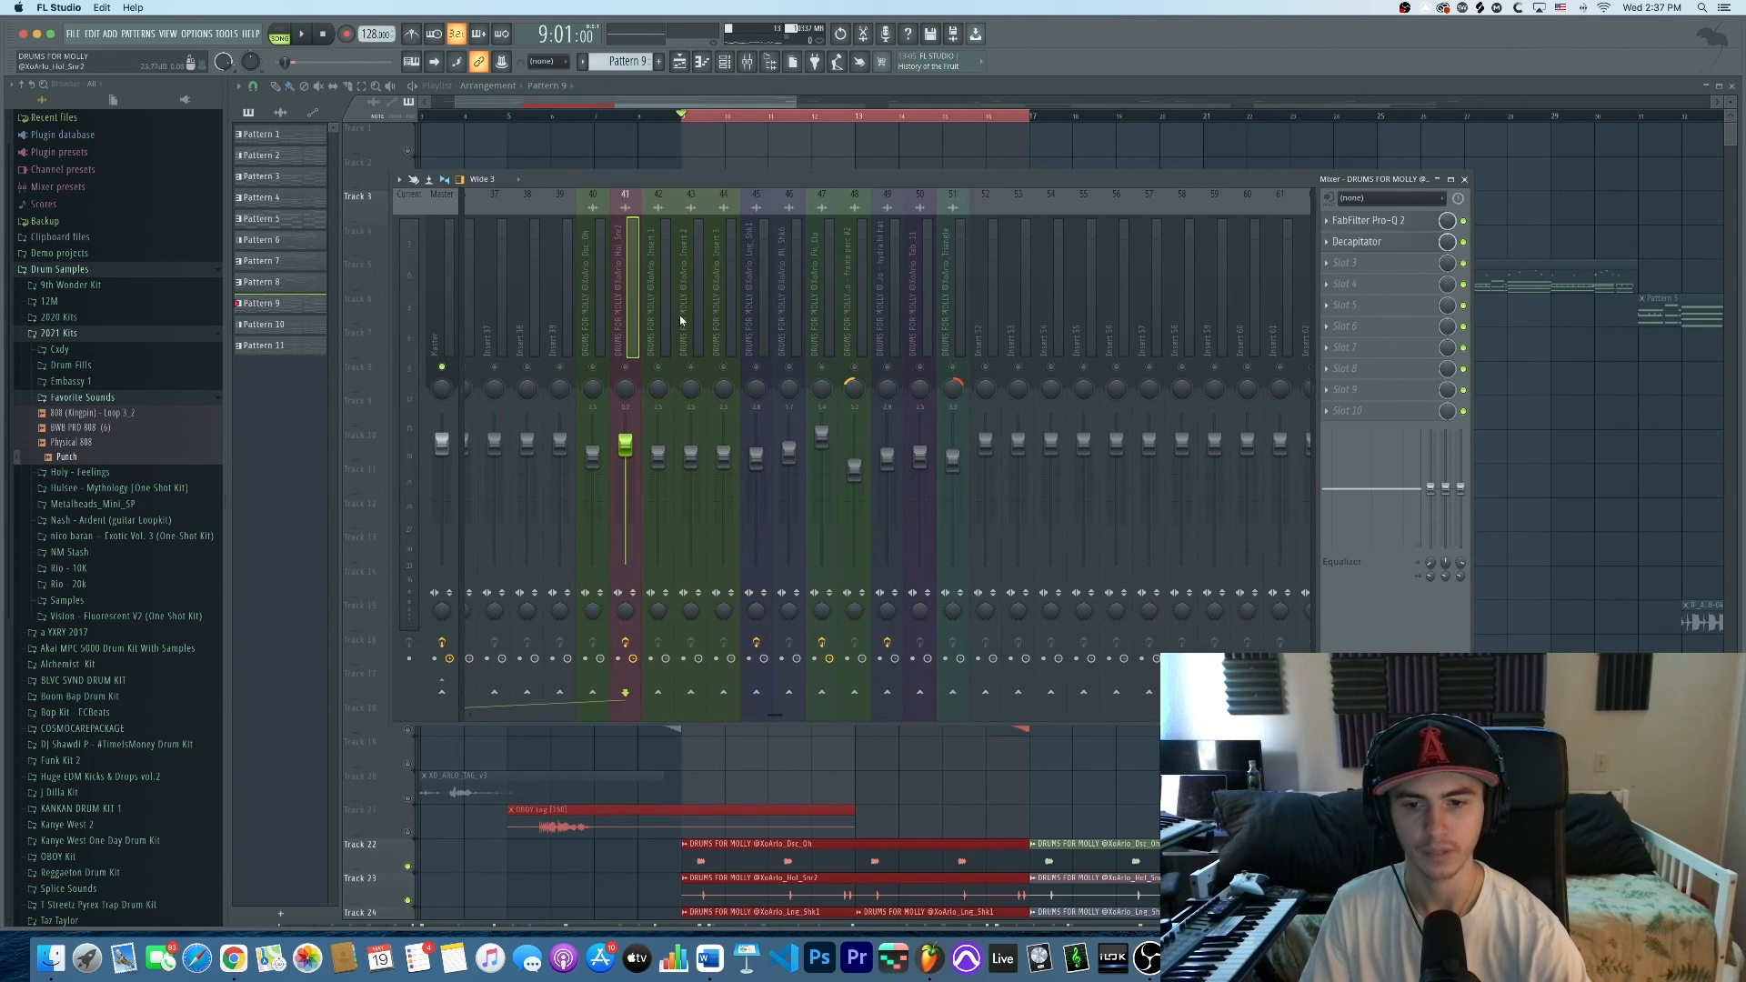
click(764, 315)
click(822, 291)
click(658, 291)
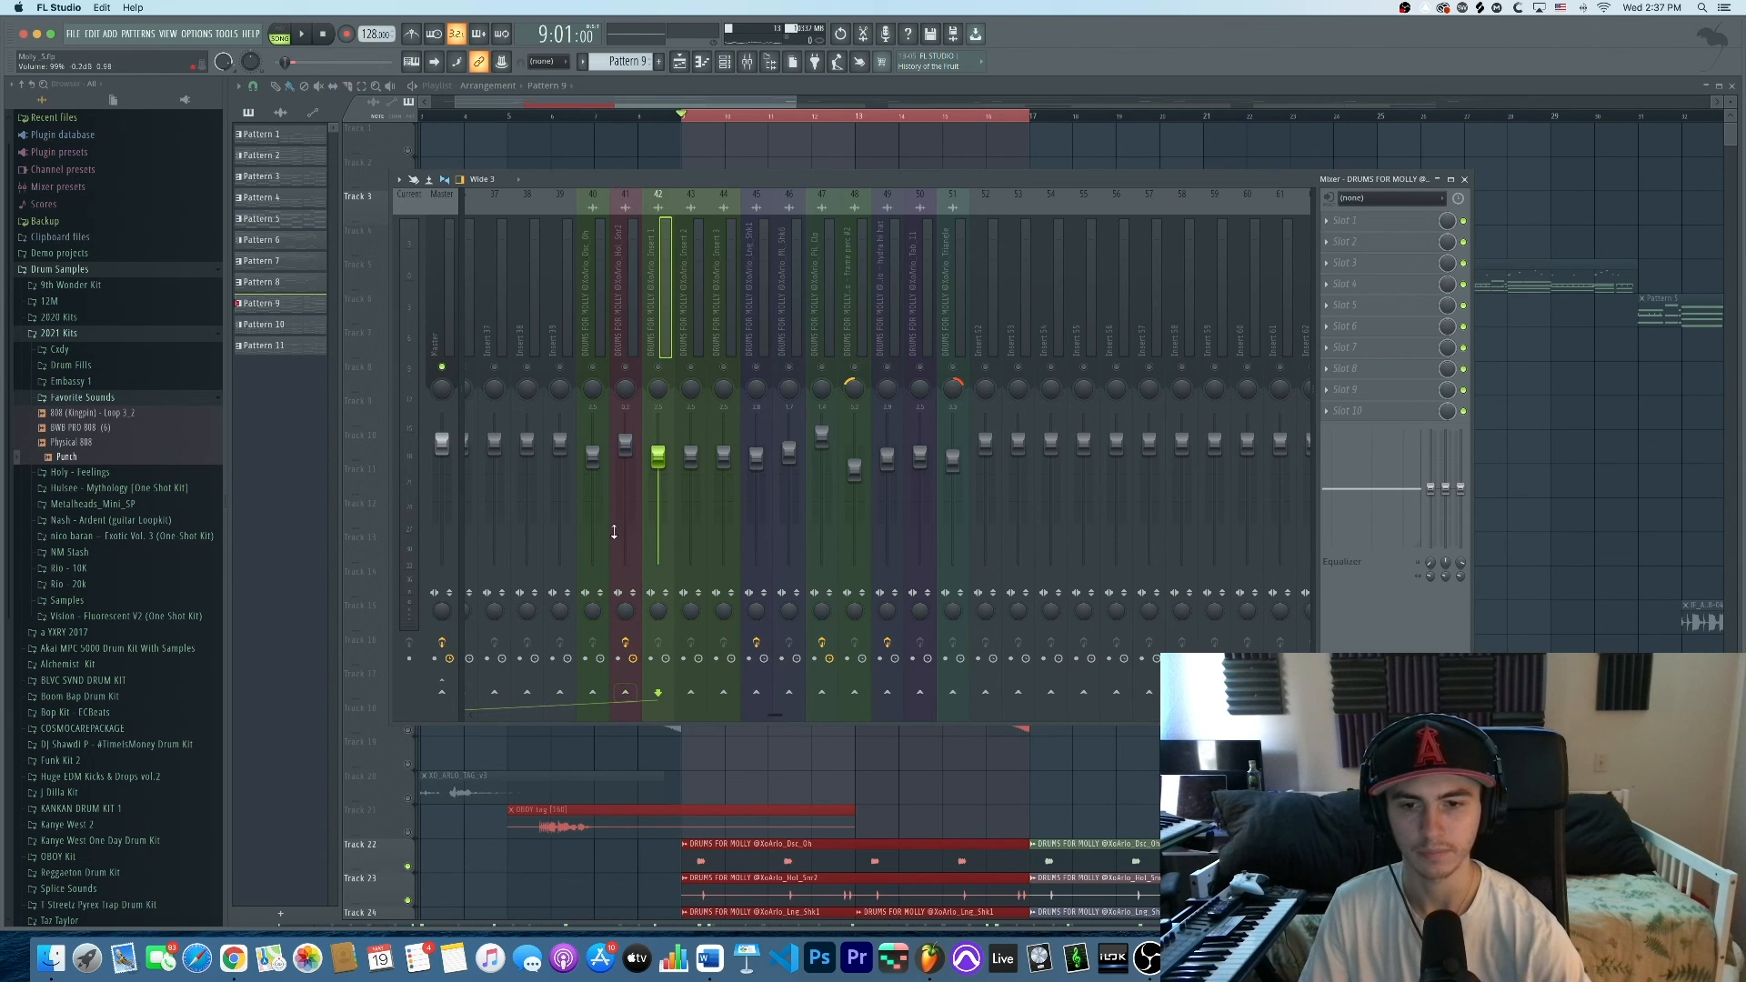
scroll(631, 316, left, 8)
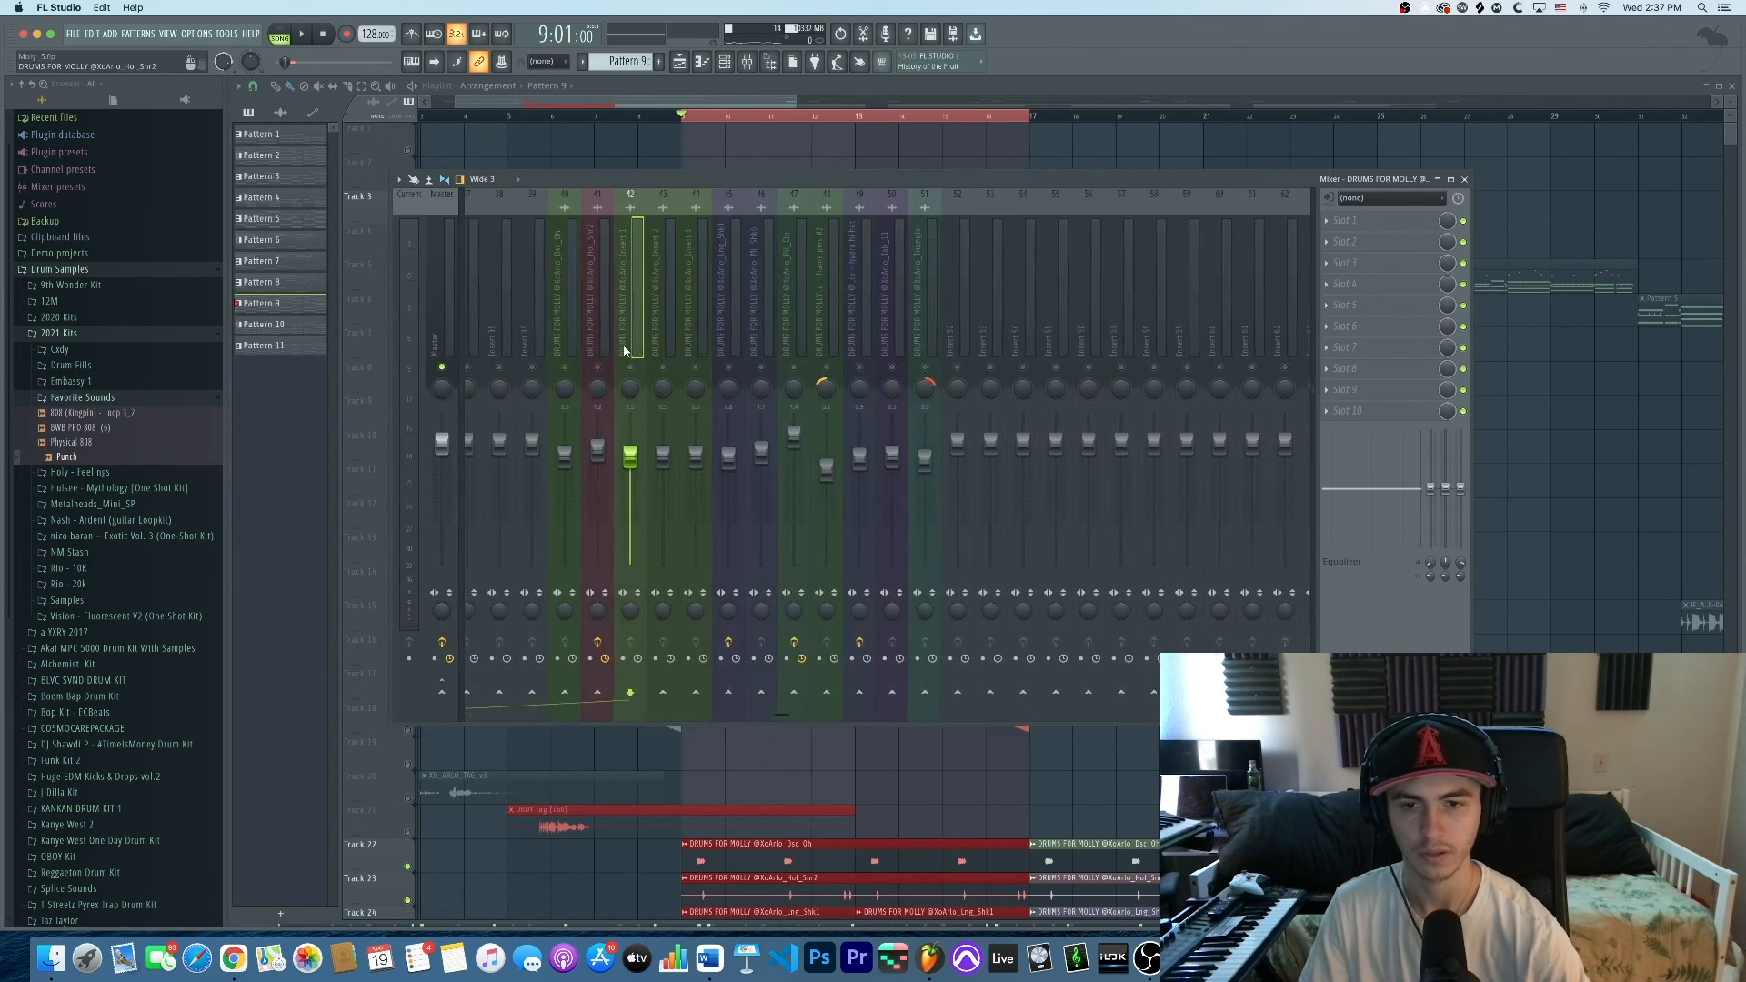
scroll(628, 455, left, 7)
click(1202, 306)
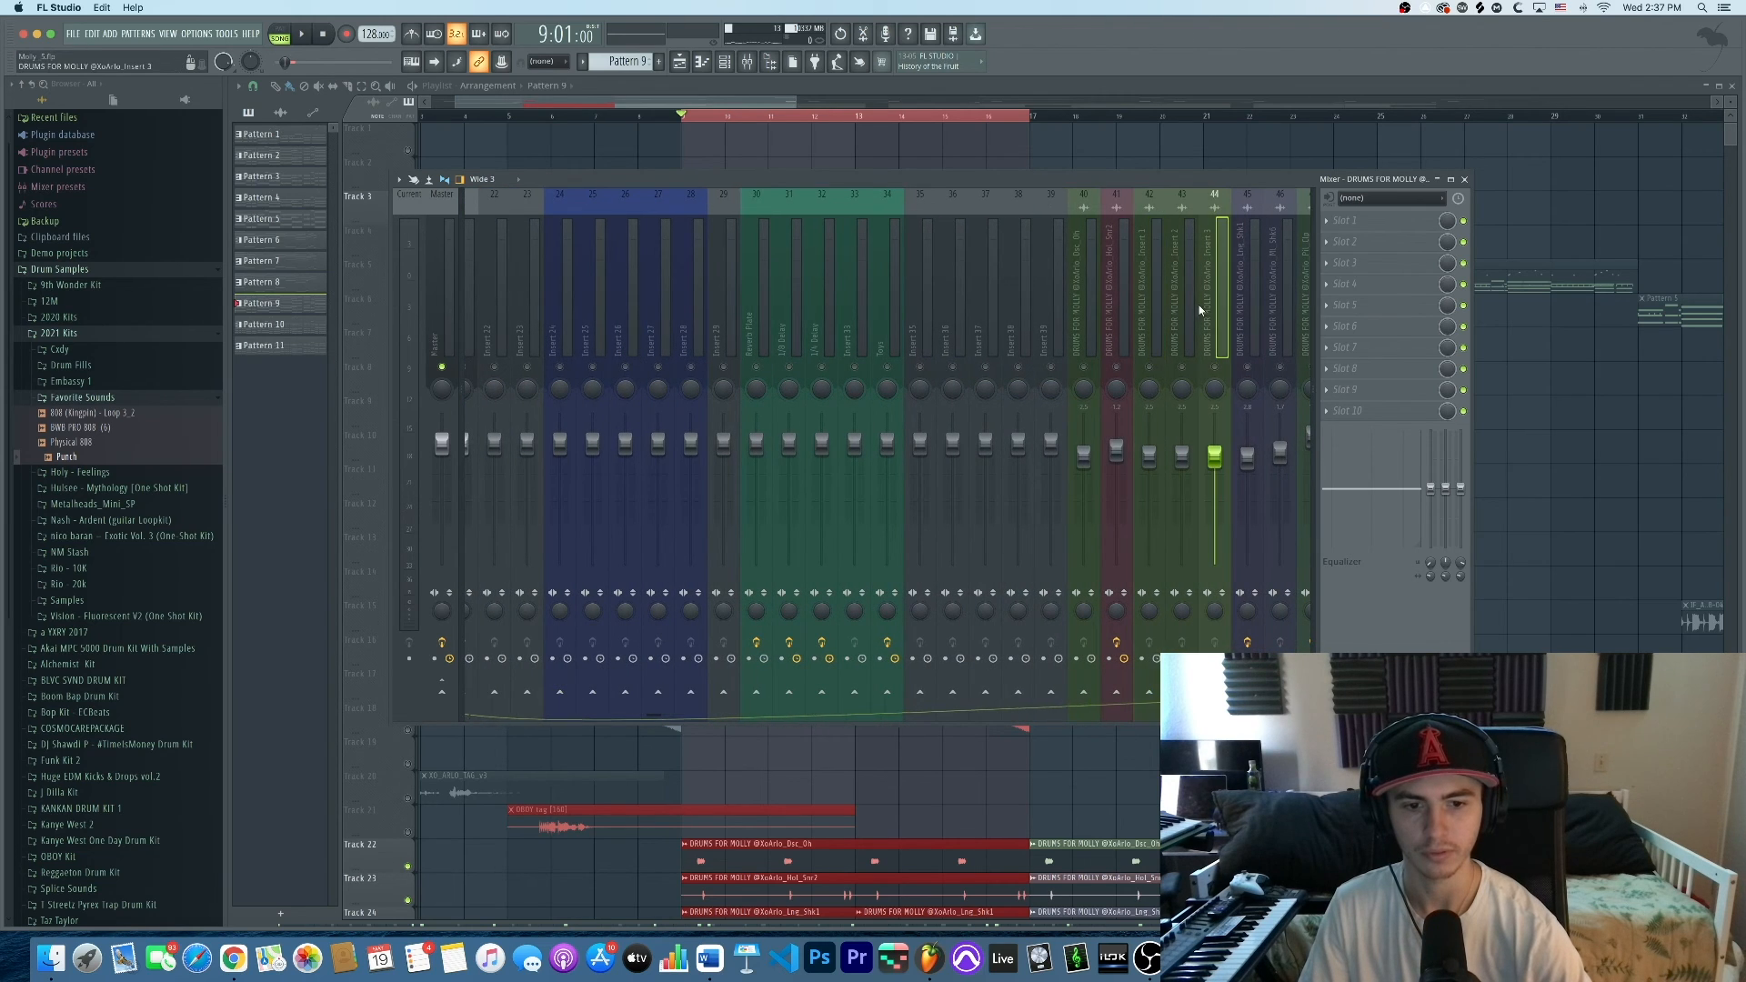
click(1240, 307)
click(1114, 321)
click(1089, 326)
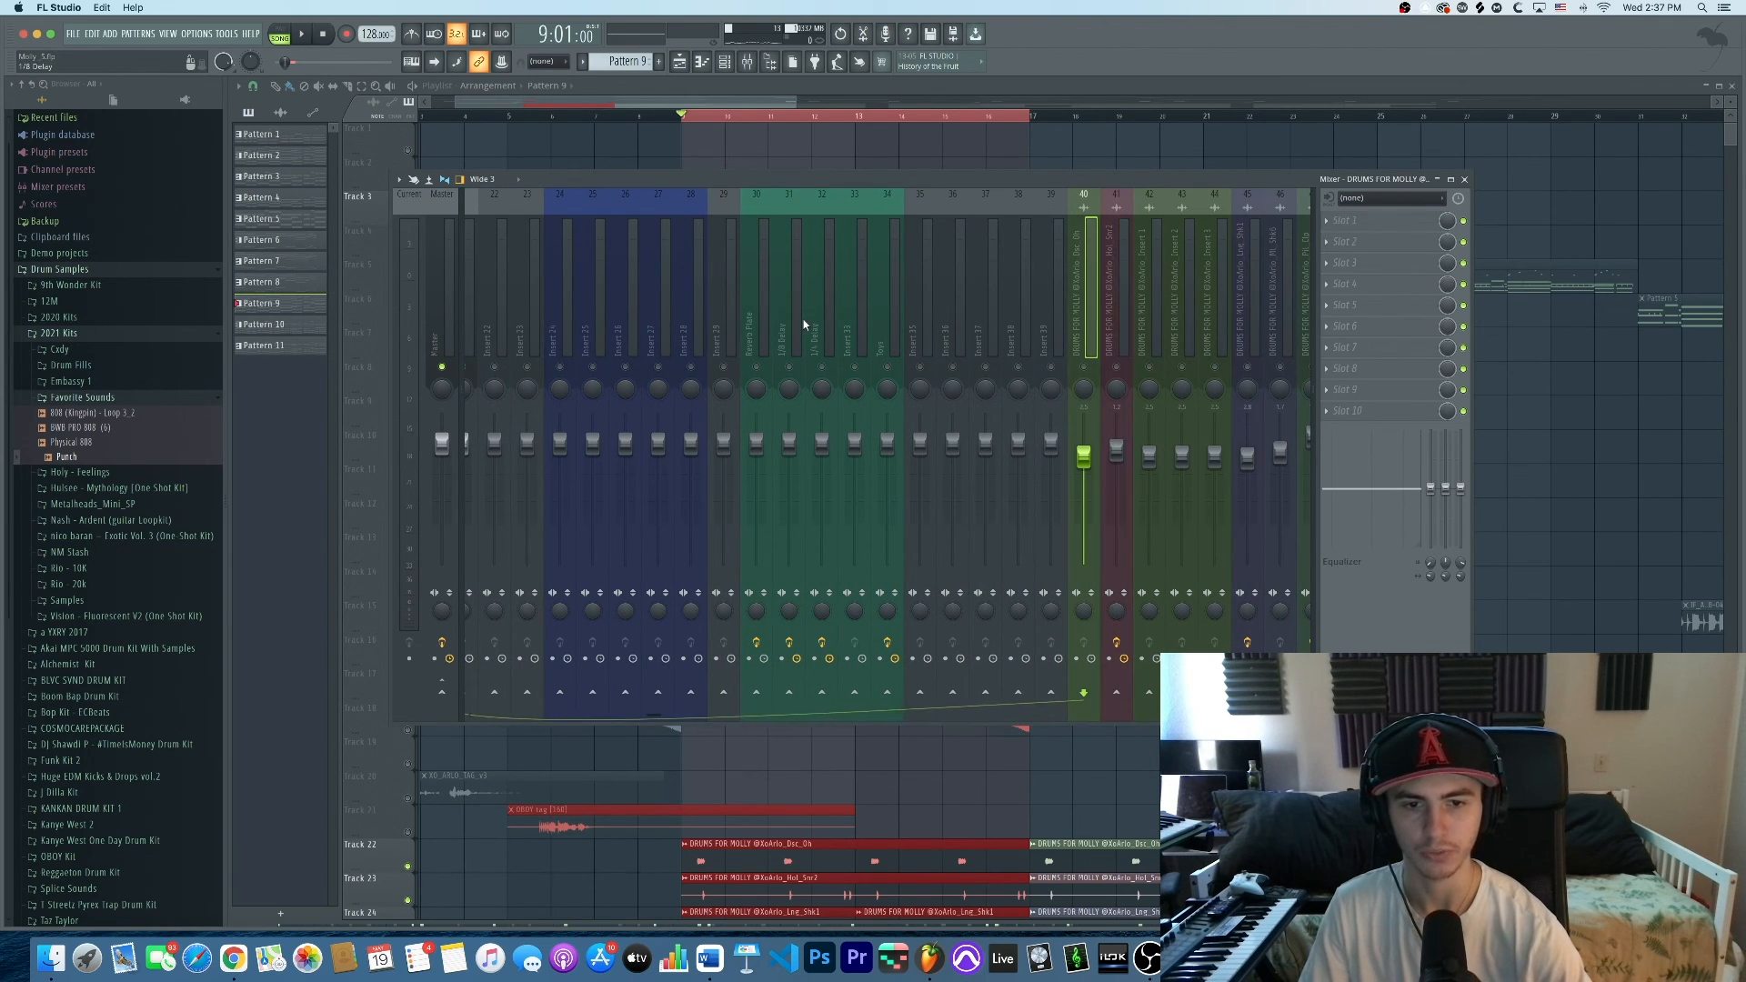
scroll(803, 319, left, 13)
Reopen DRUMS SUBMIX's Virtual Mix Rack, then close it again
click(827, 460)
click(843, 345)
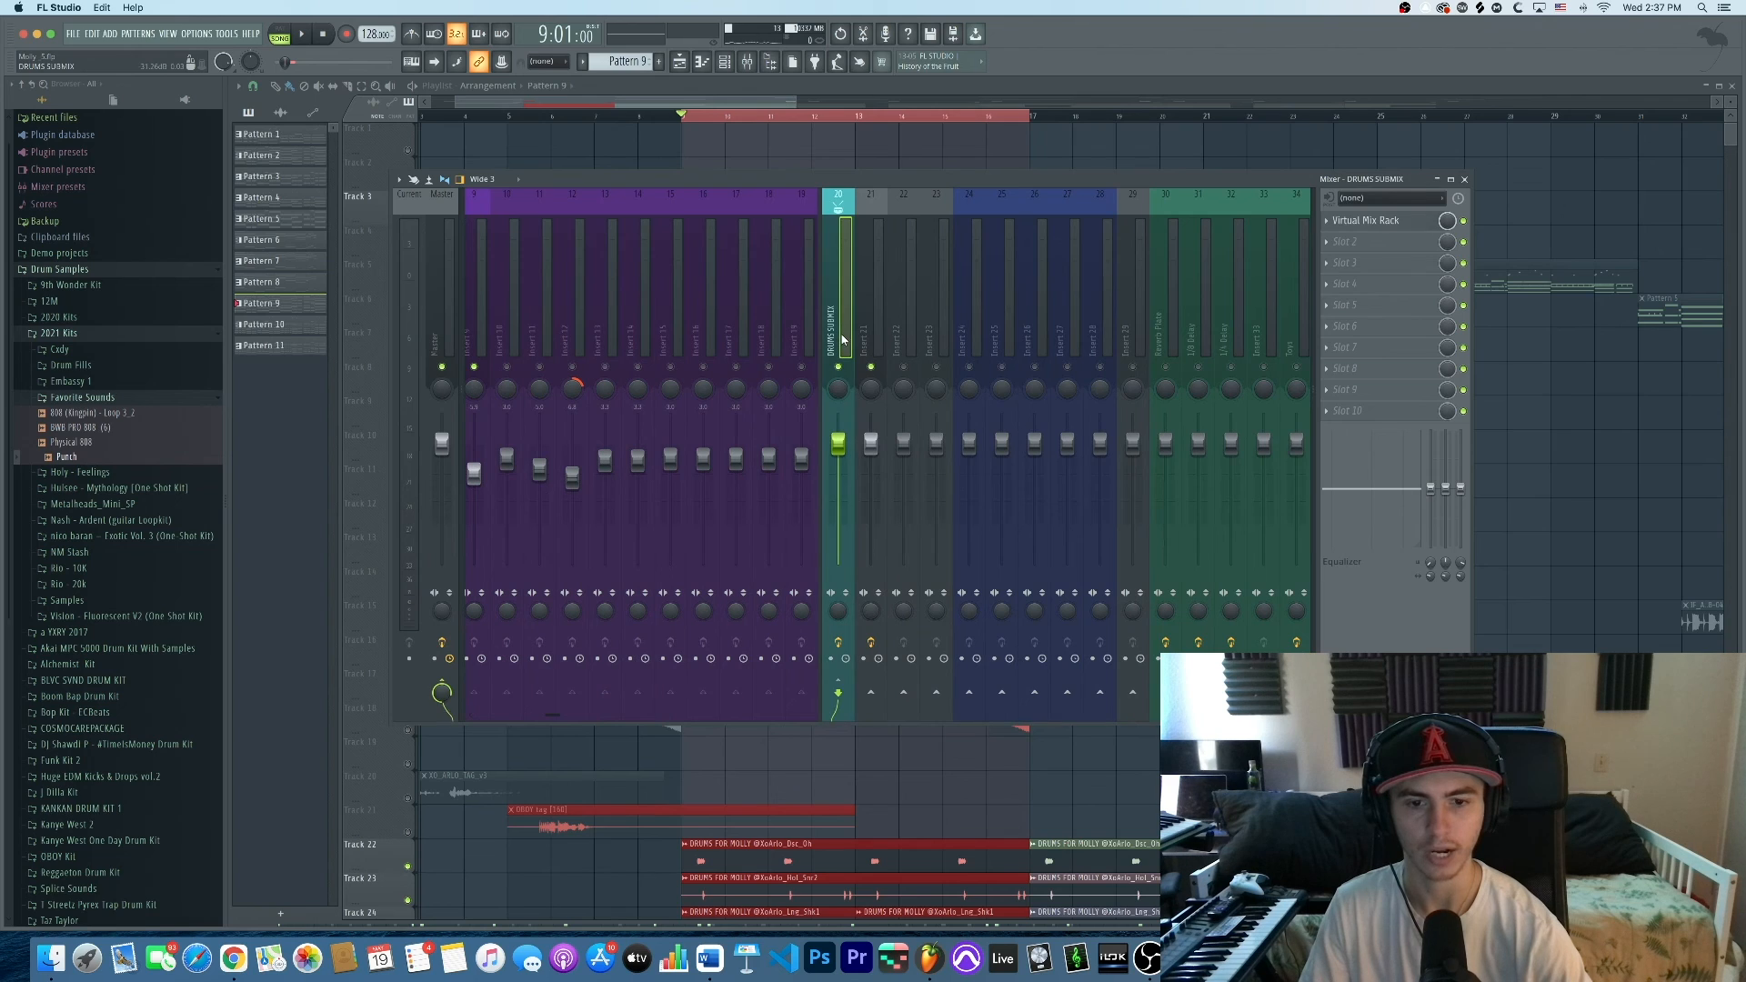
click(1366, 228)
drag(761, 176, 737, 181)
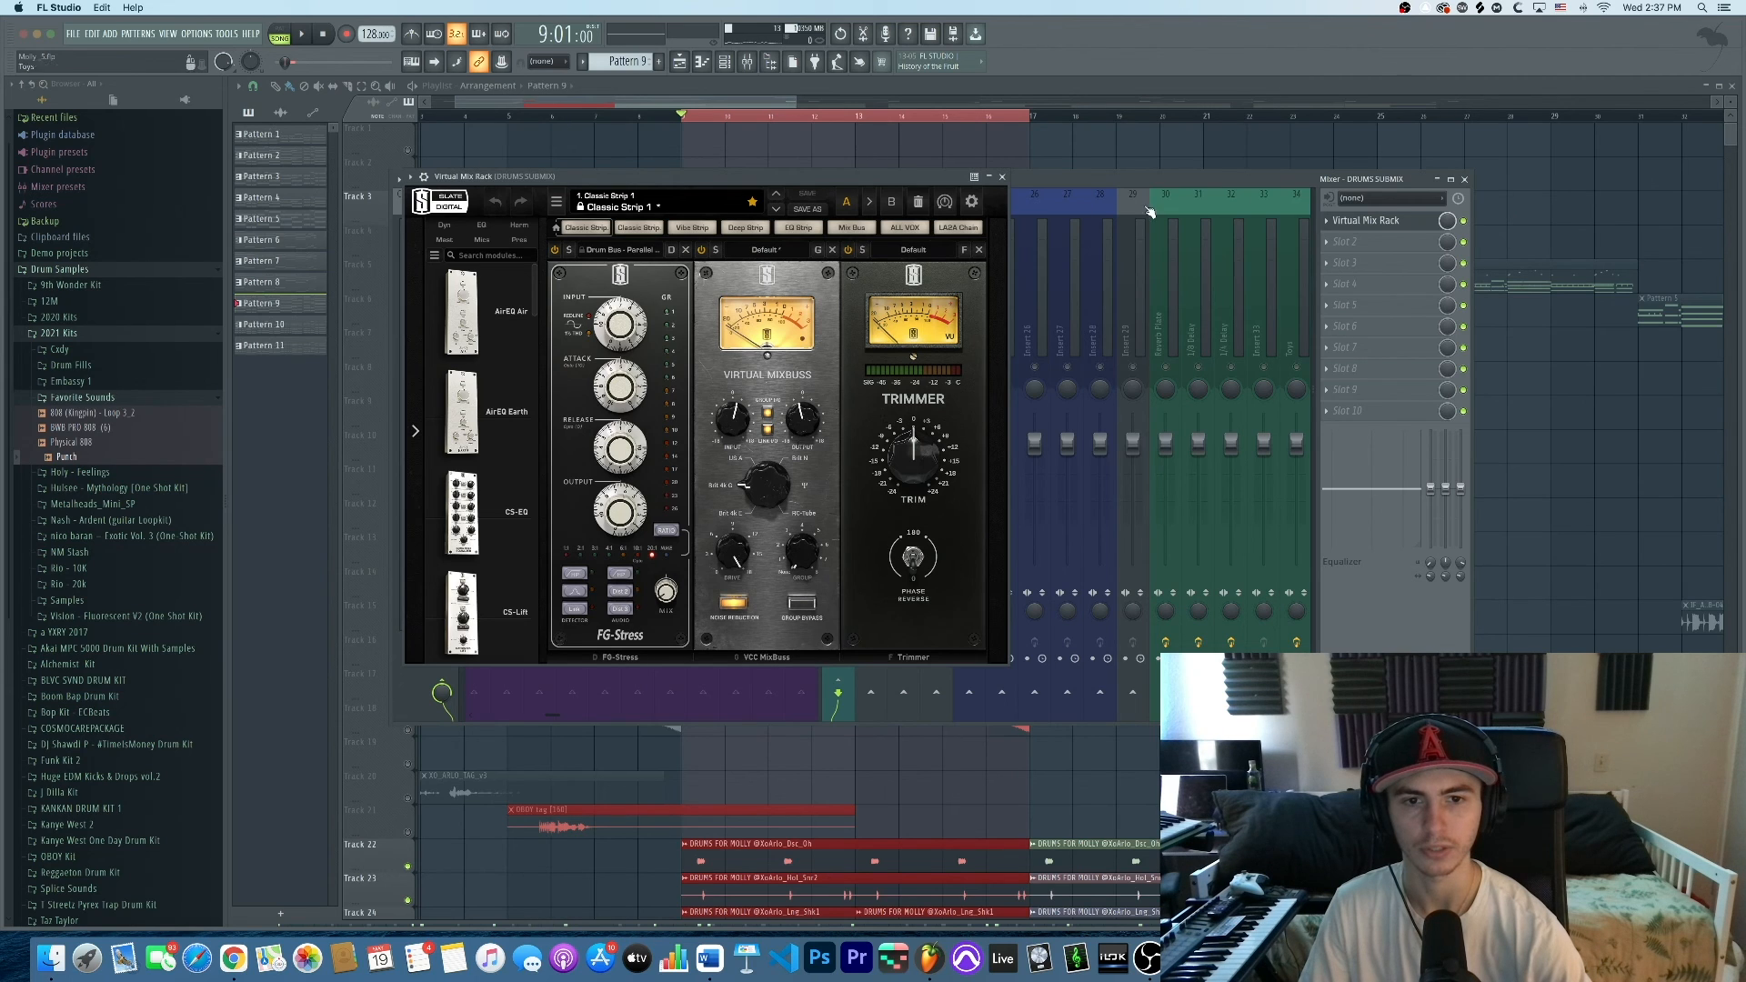
click(1002, 176)
scroll(1010, 273, right, 15)
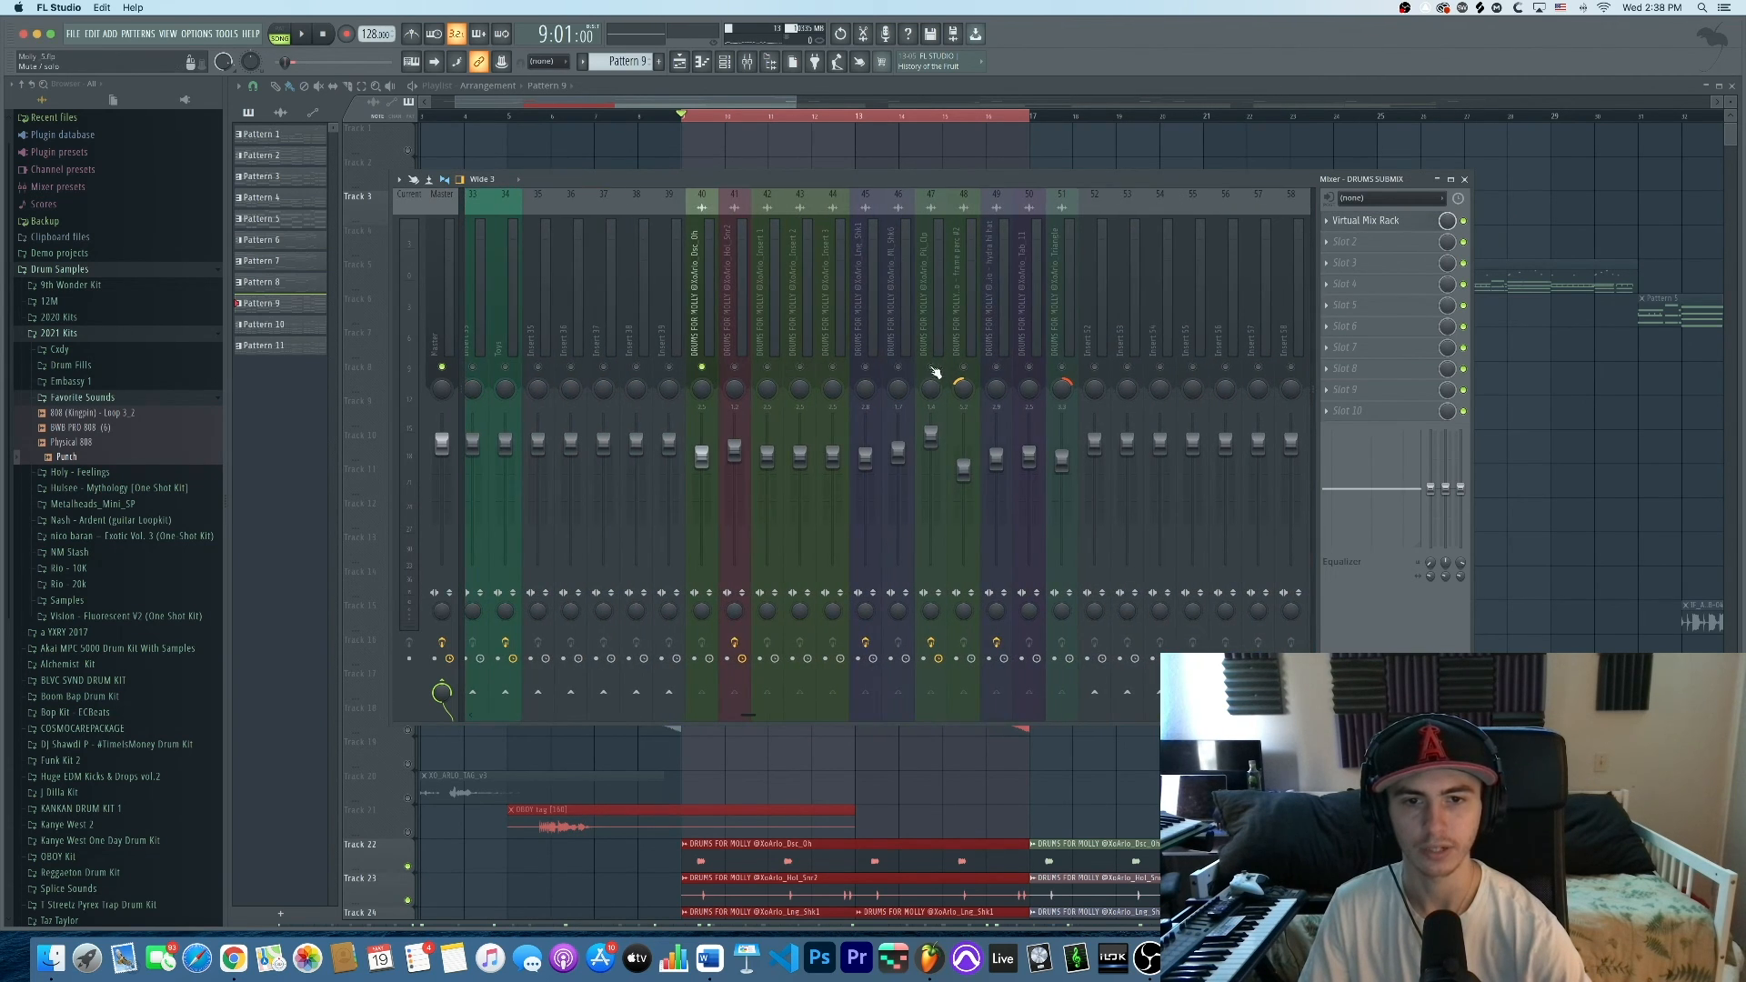
Solo drum inserts 40, 41 and 42 in turn, and unmute inserts 47, 49 and 50
click(1054, 371)
right_click(703, 369)
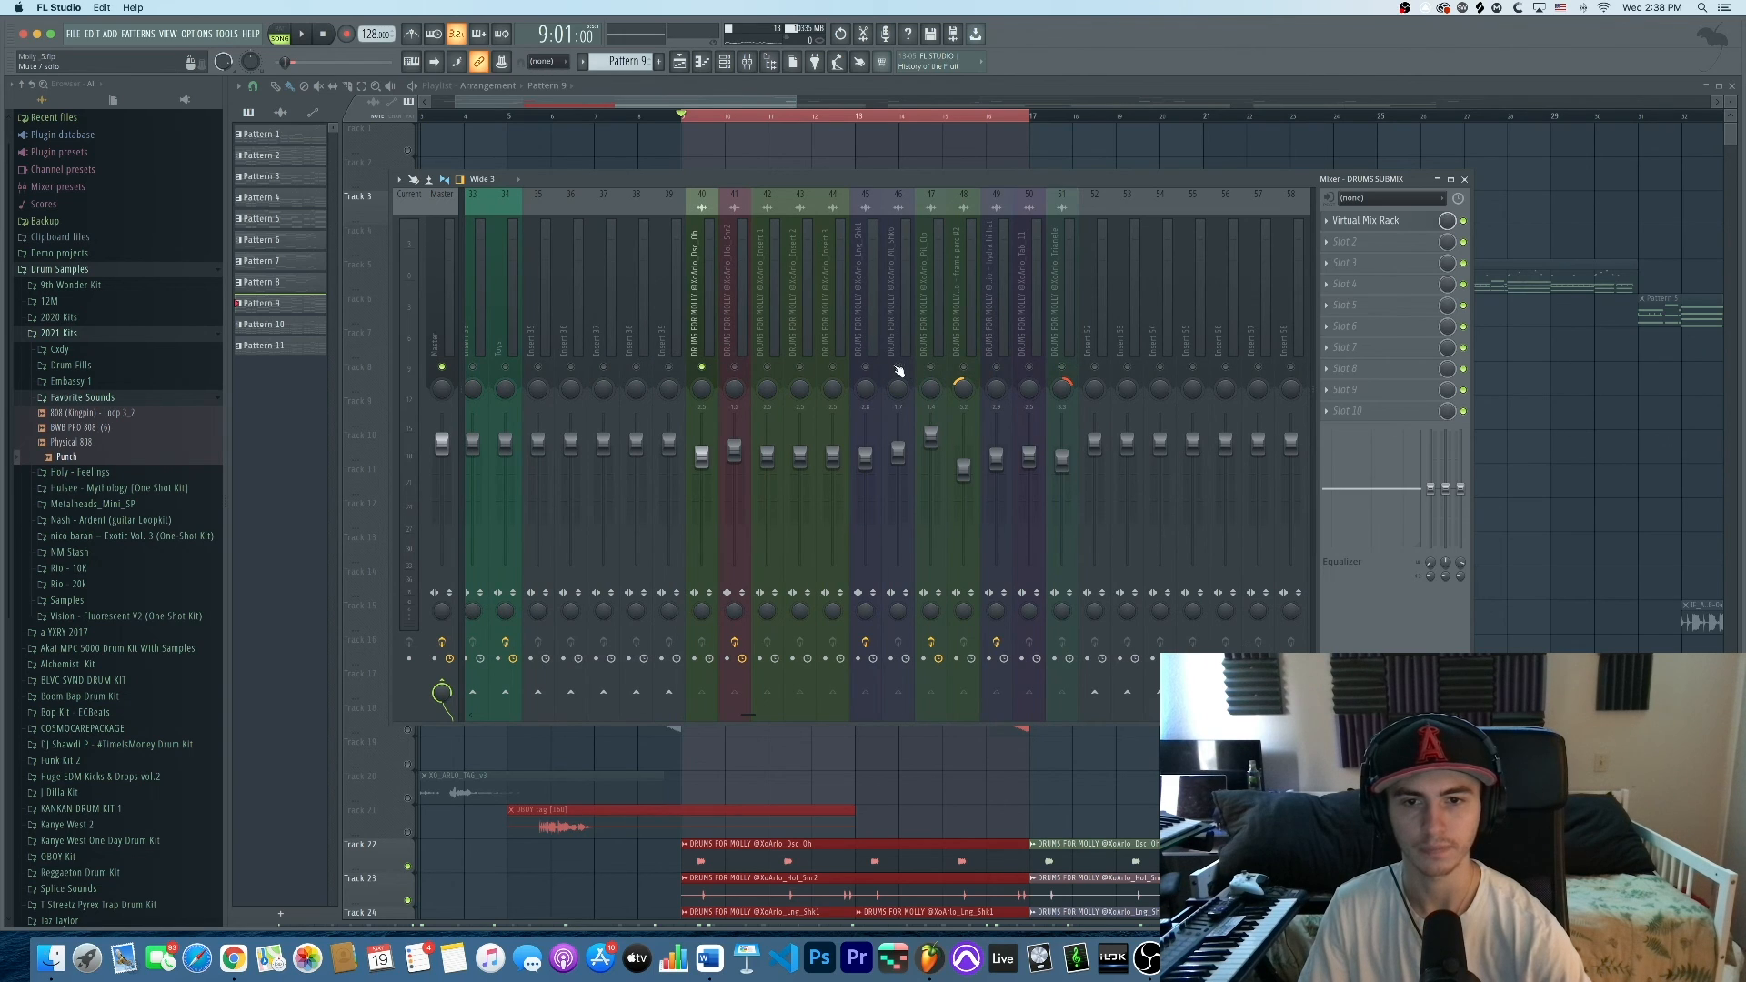
right_click(735, 367)
right_click(767, 368)
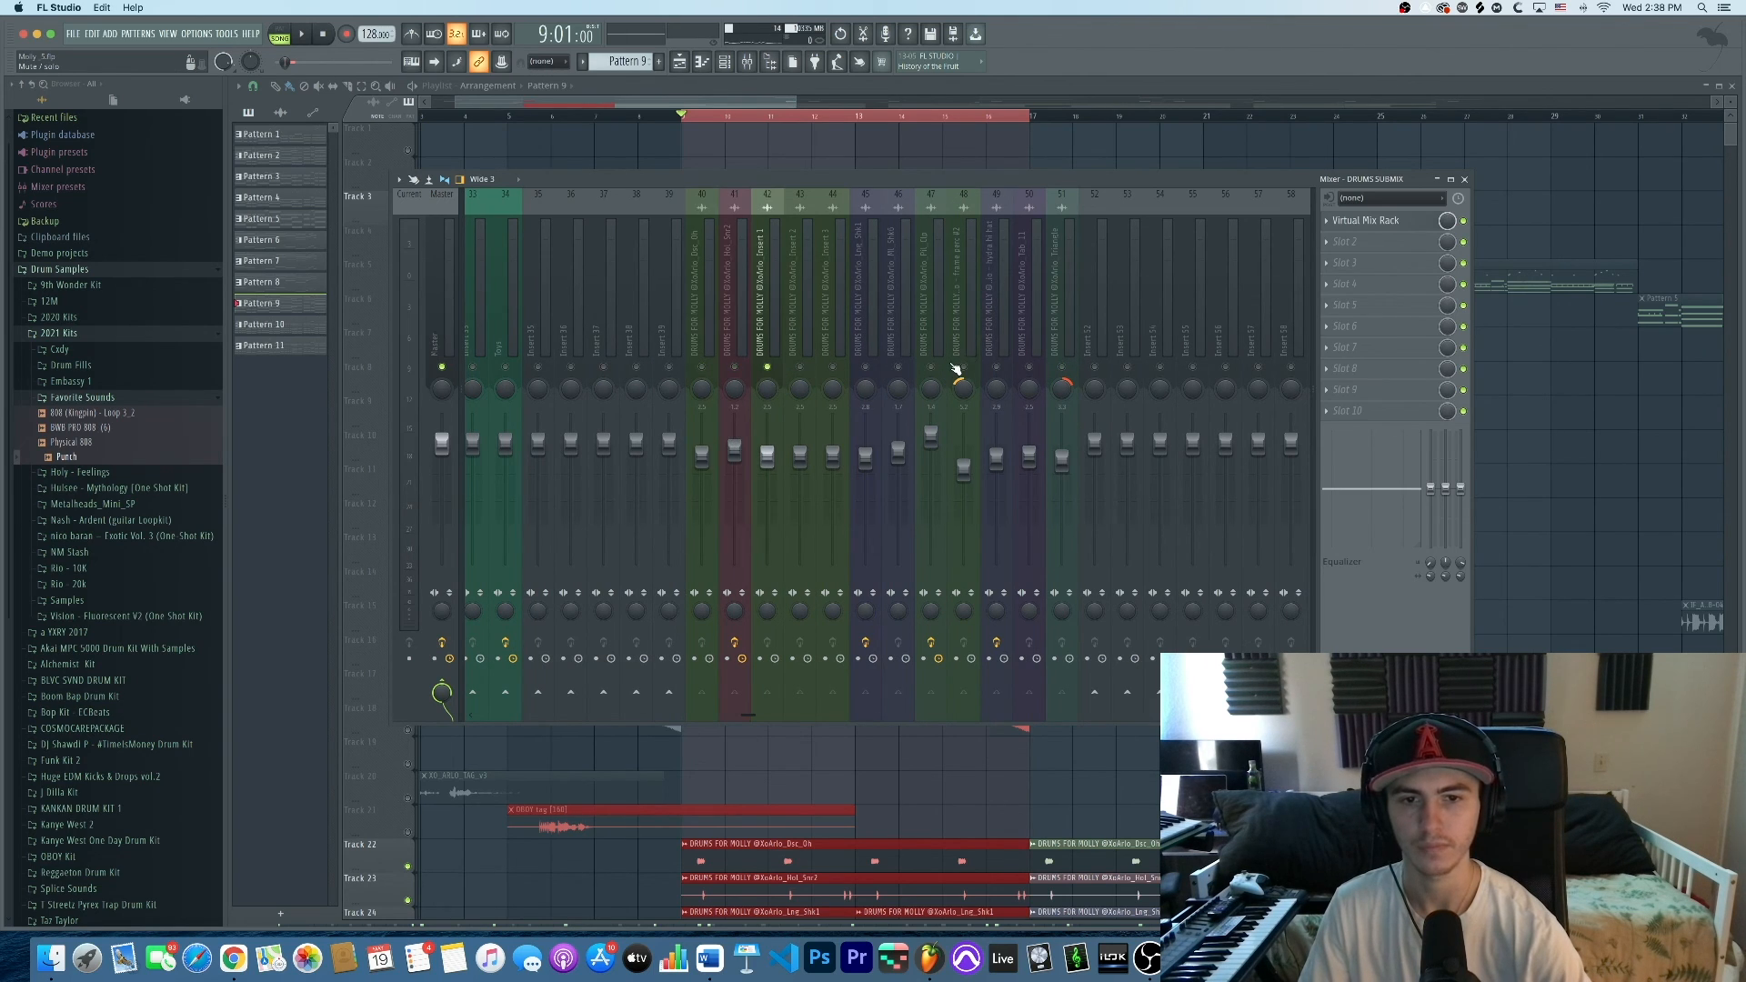
click(930, 368)
click(996, 368)
click(1028, 368)
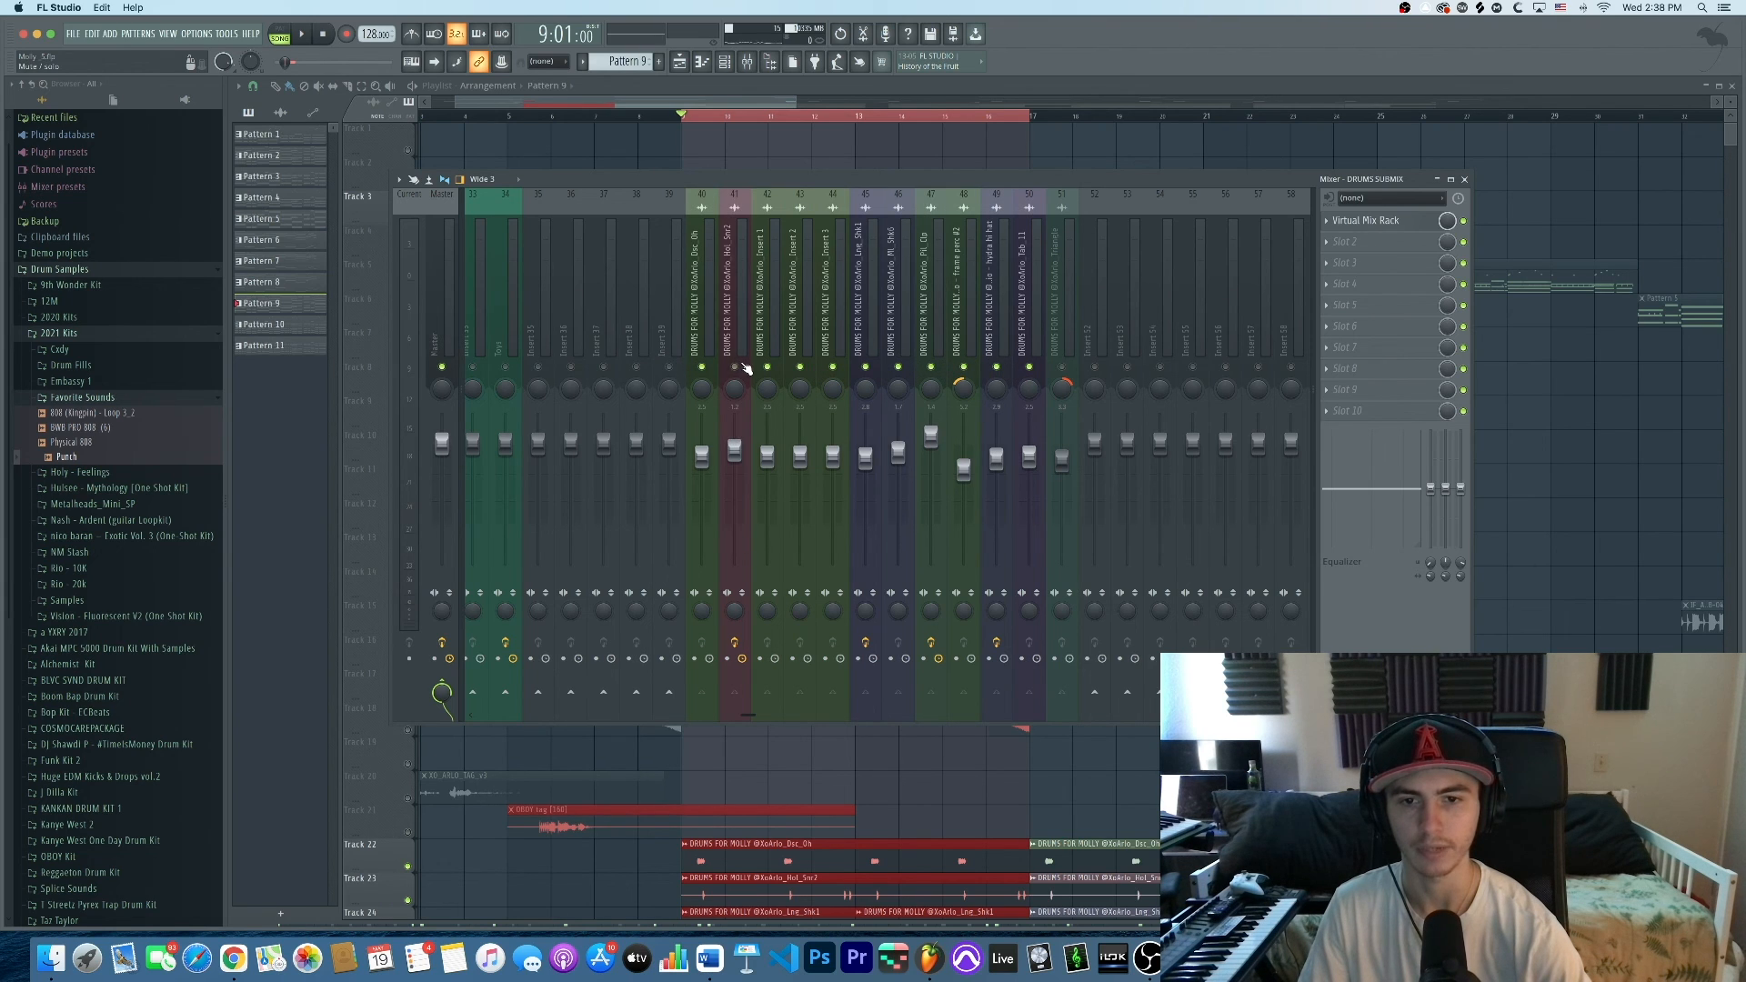
scroll(733, 287, left, 10)
Play the song, release insert 9's solo, and close the mixer
key(space)
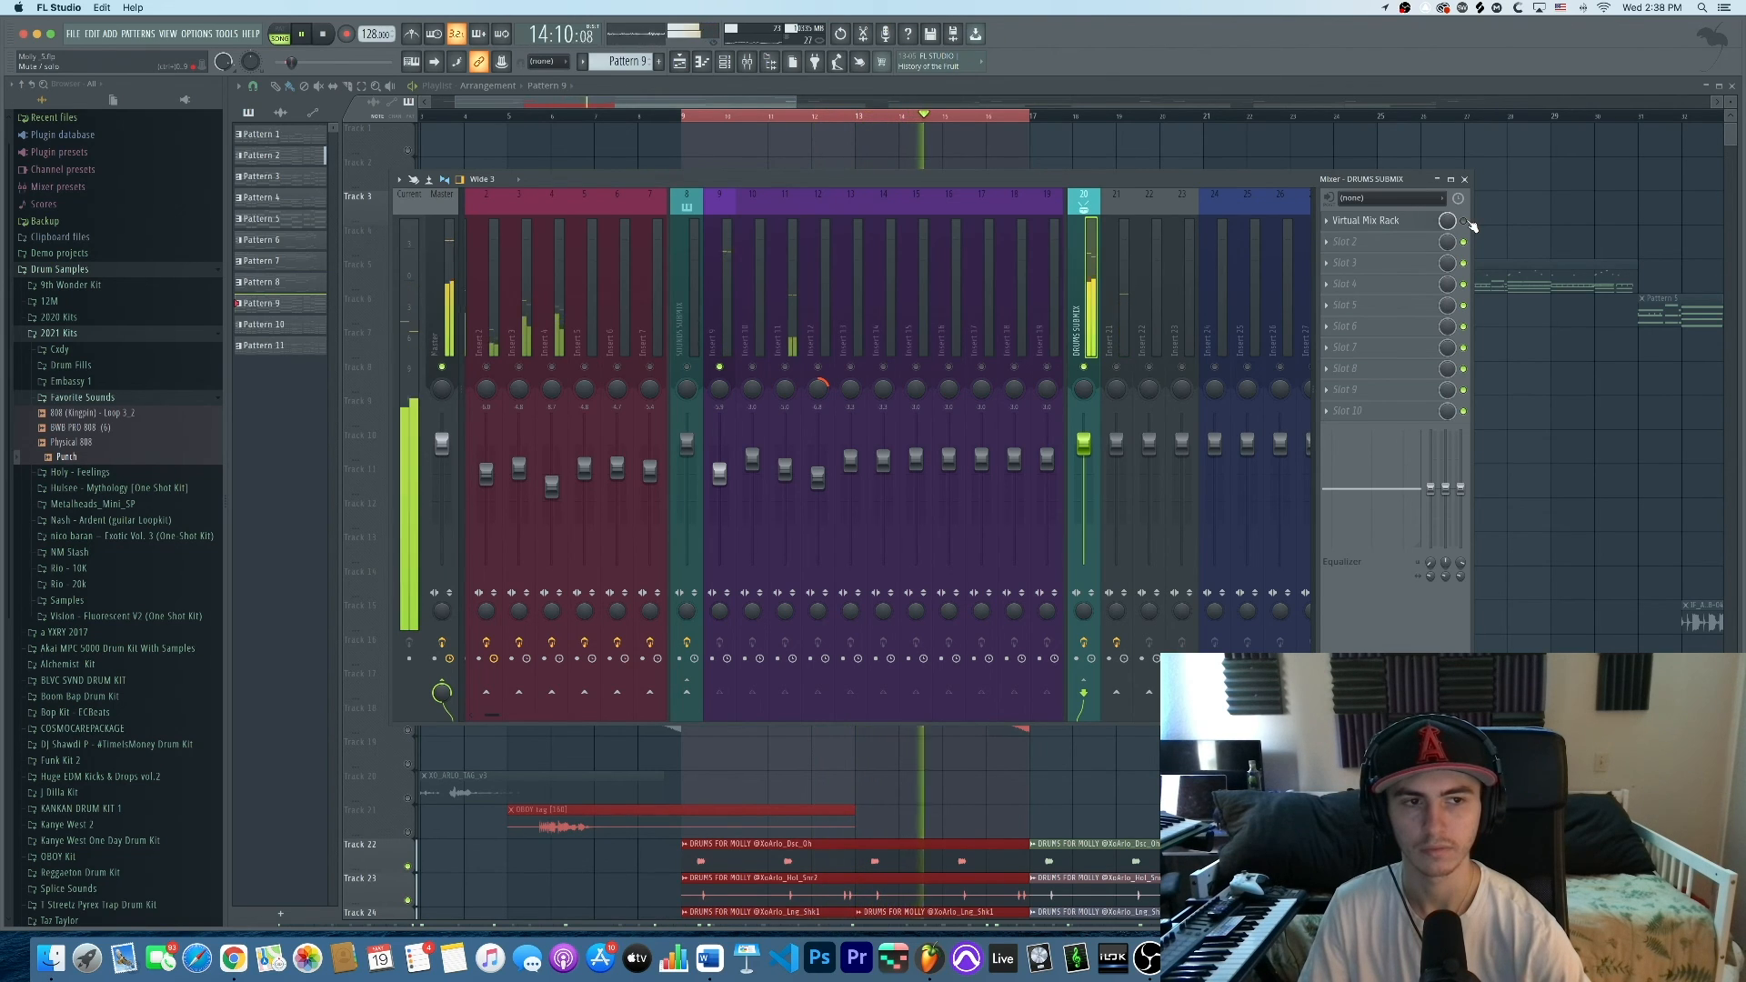
key(space)
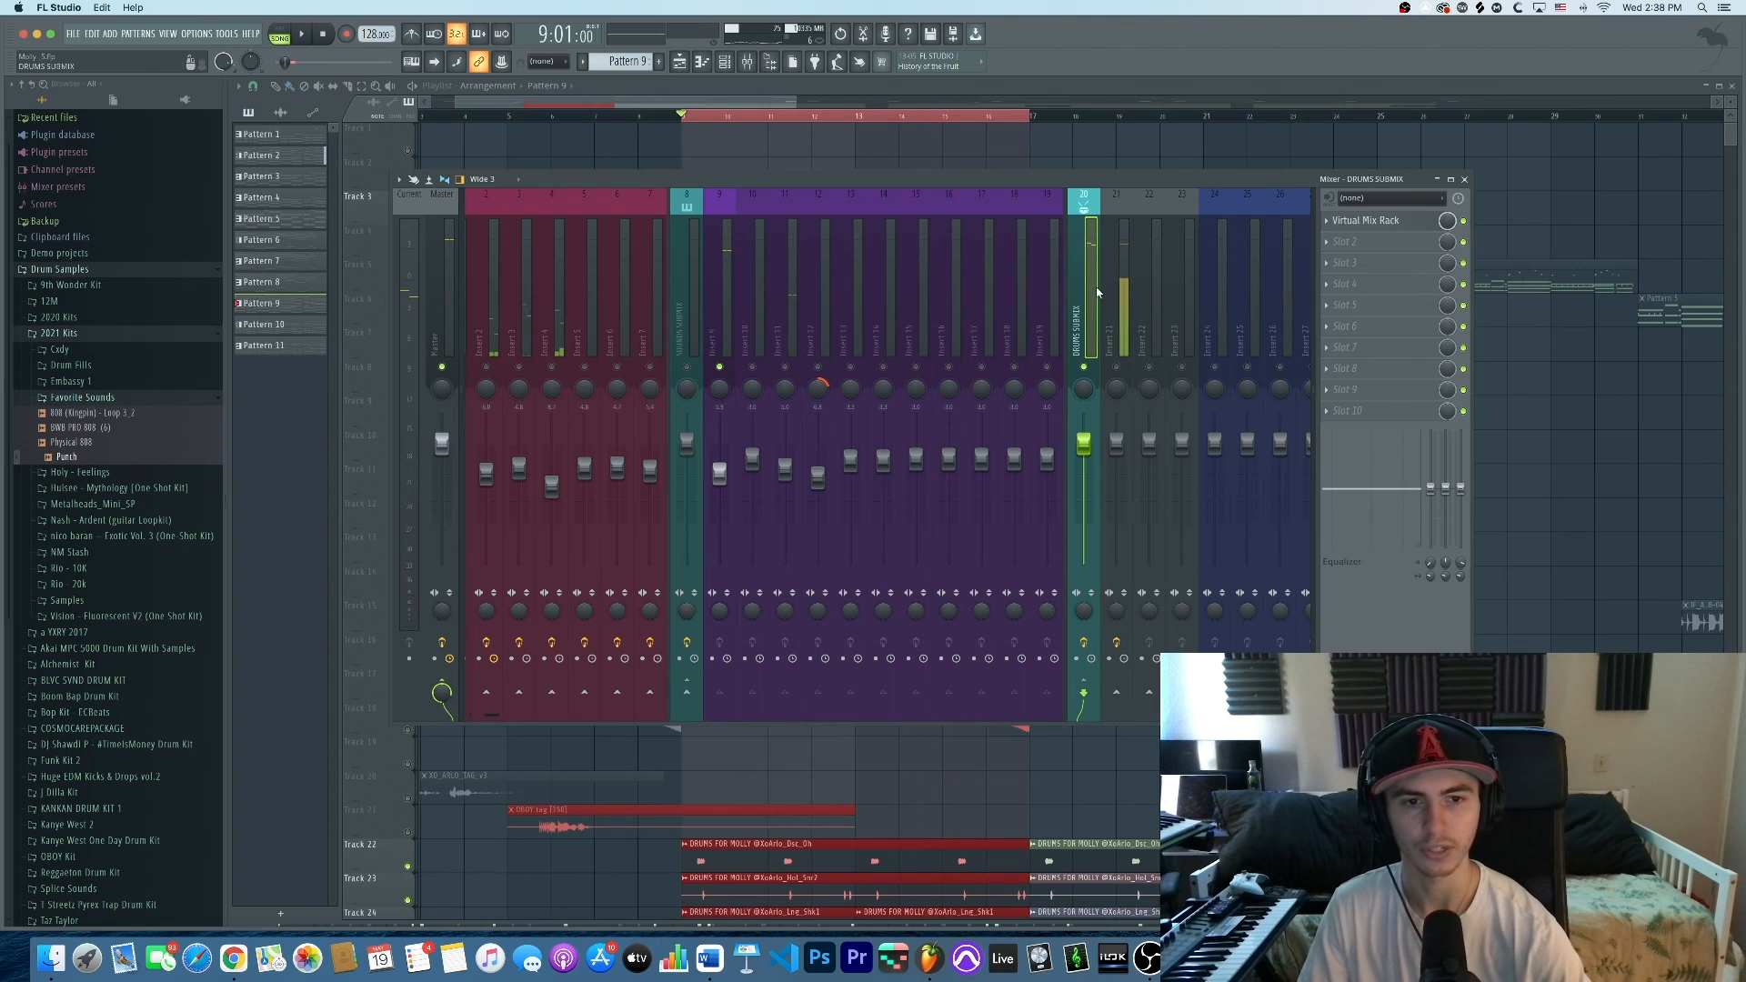
ctrl+click(733, 365)
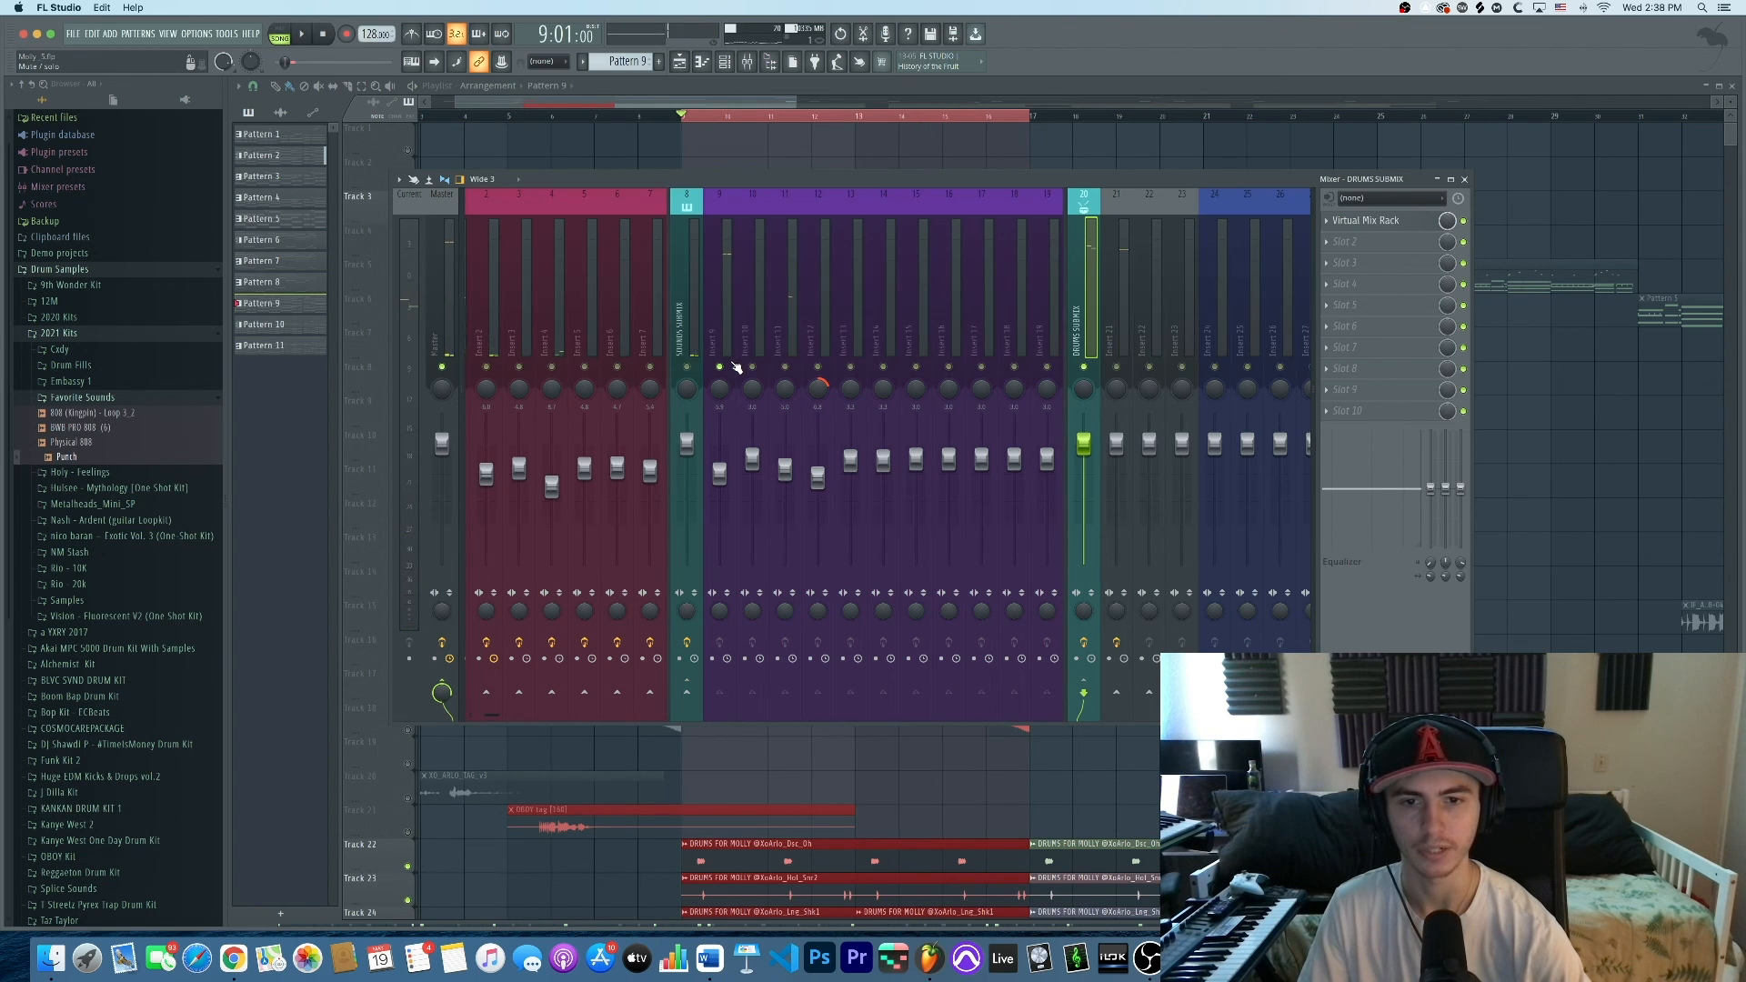
scroll(892, 262, right, 3)
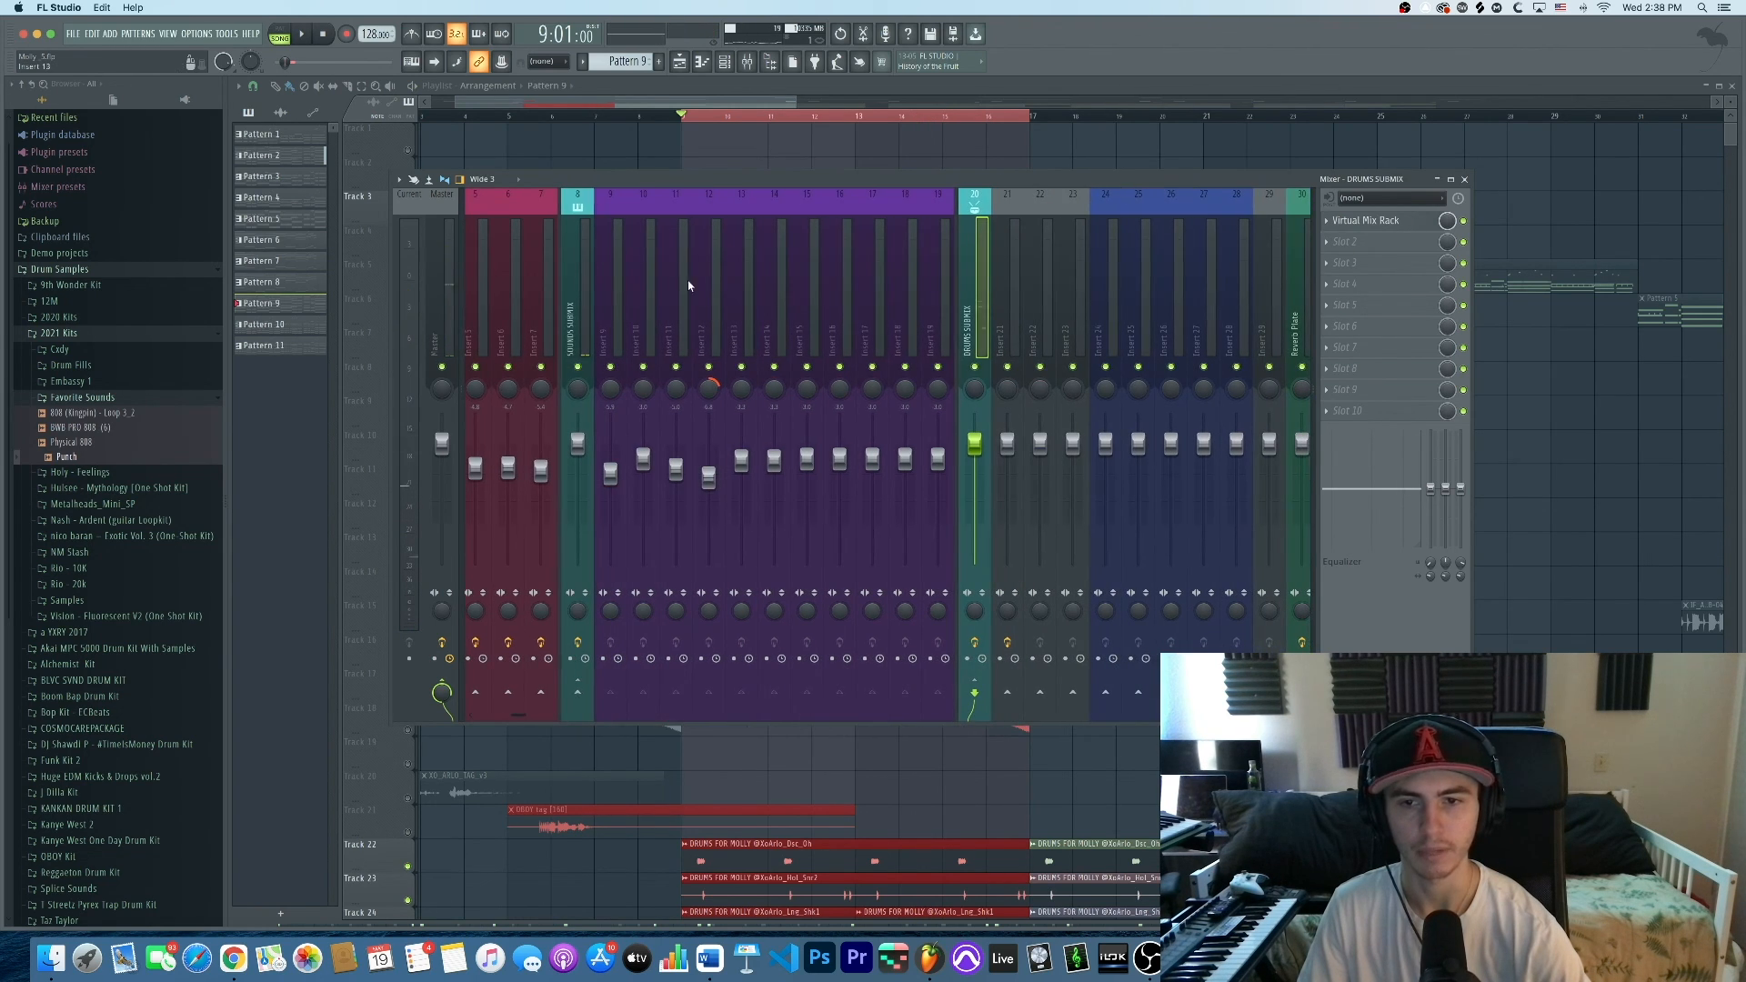
click(614, 300)
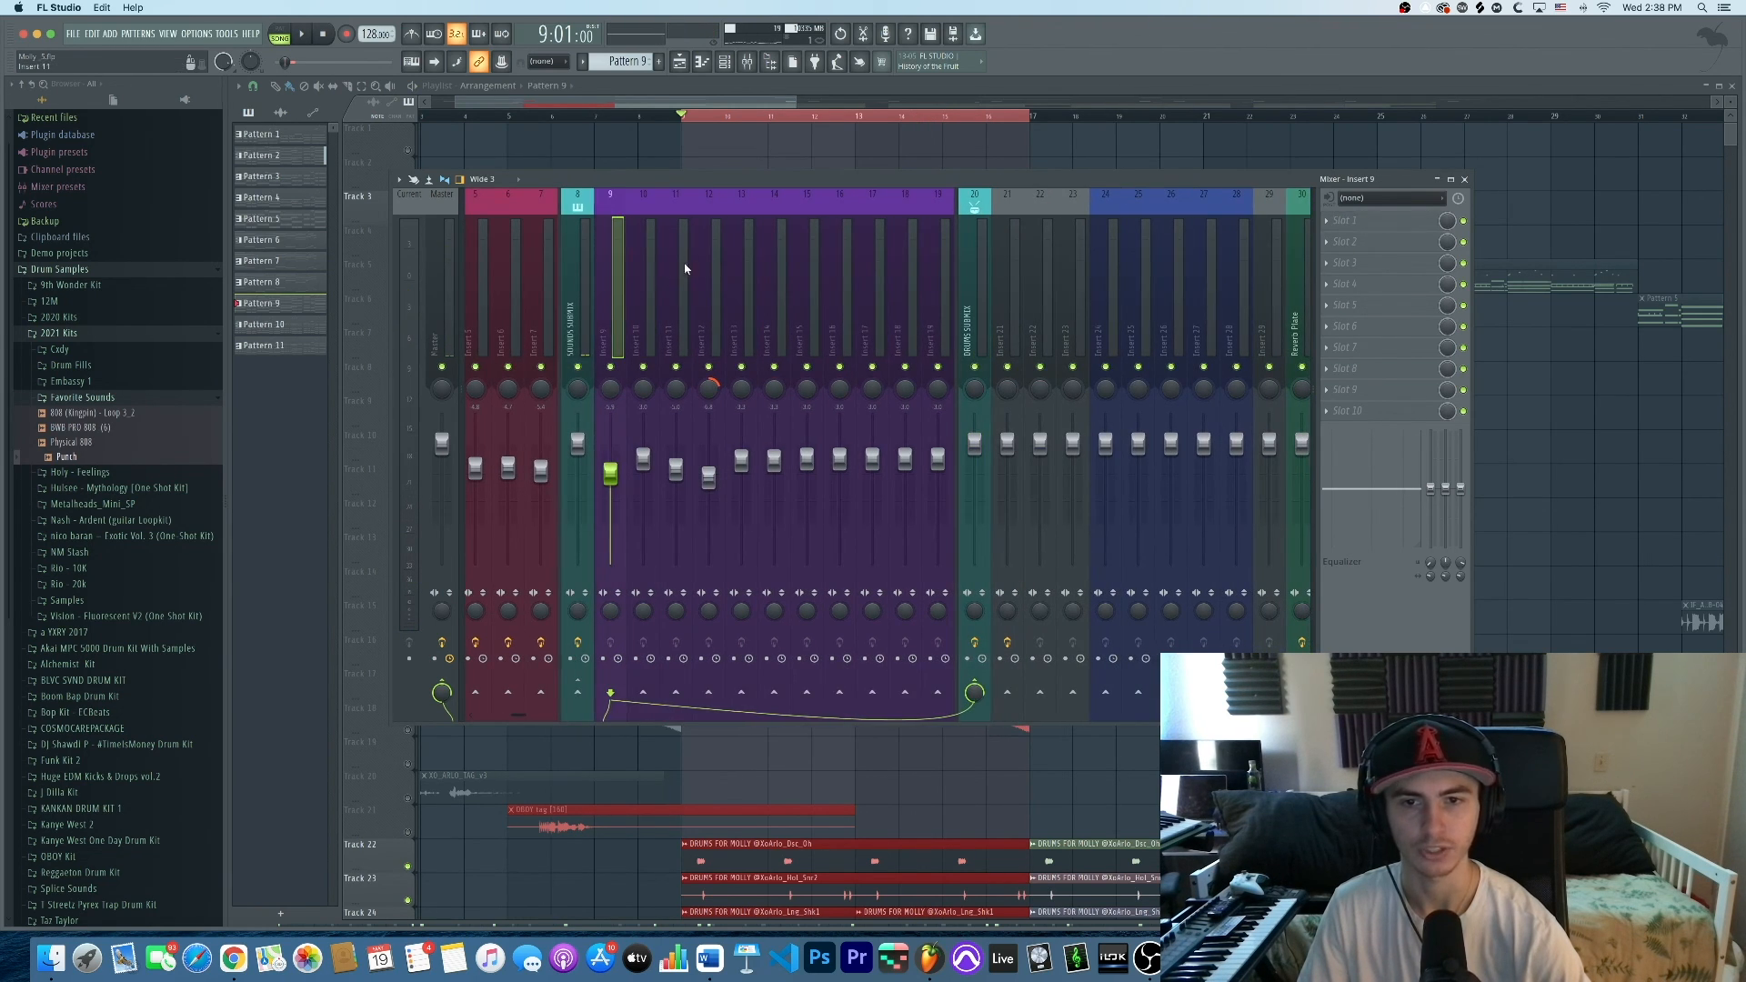
click(749, 60)
scroll(834, 359, down, 2)
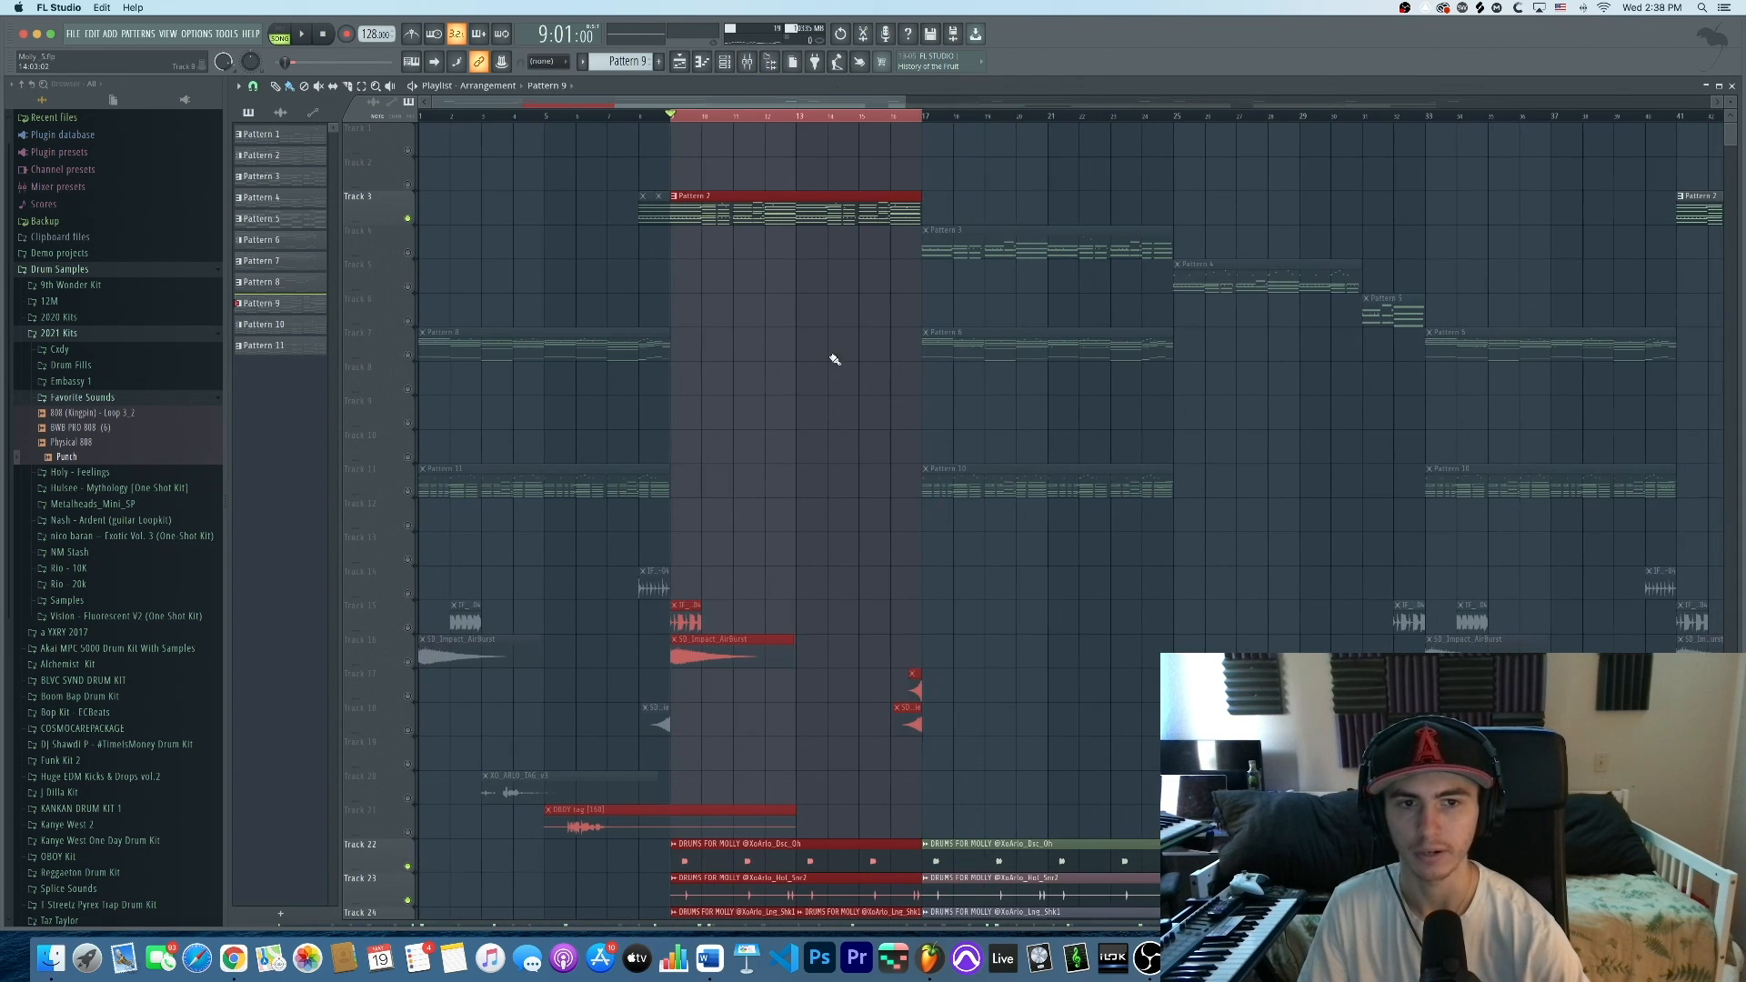
Clear the bars 9–17 selection, toggle Track 7's solo, and play from bar 24
right_click(755, 121)
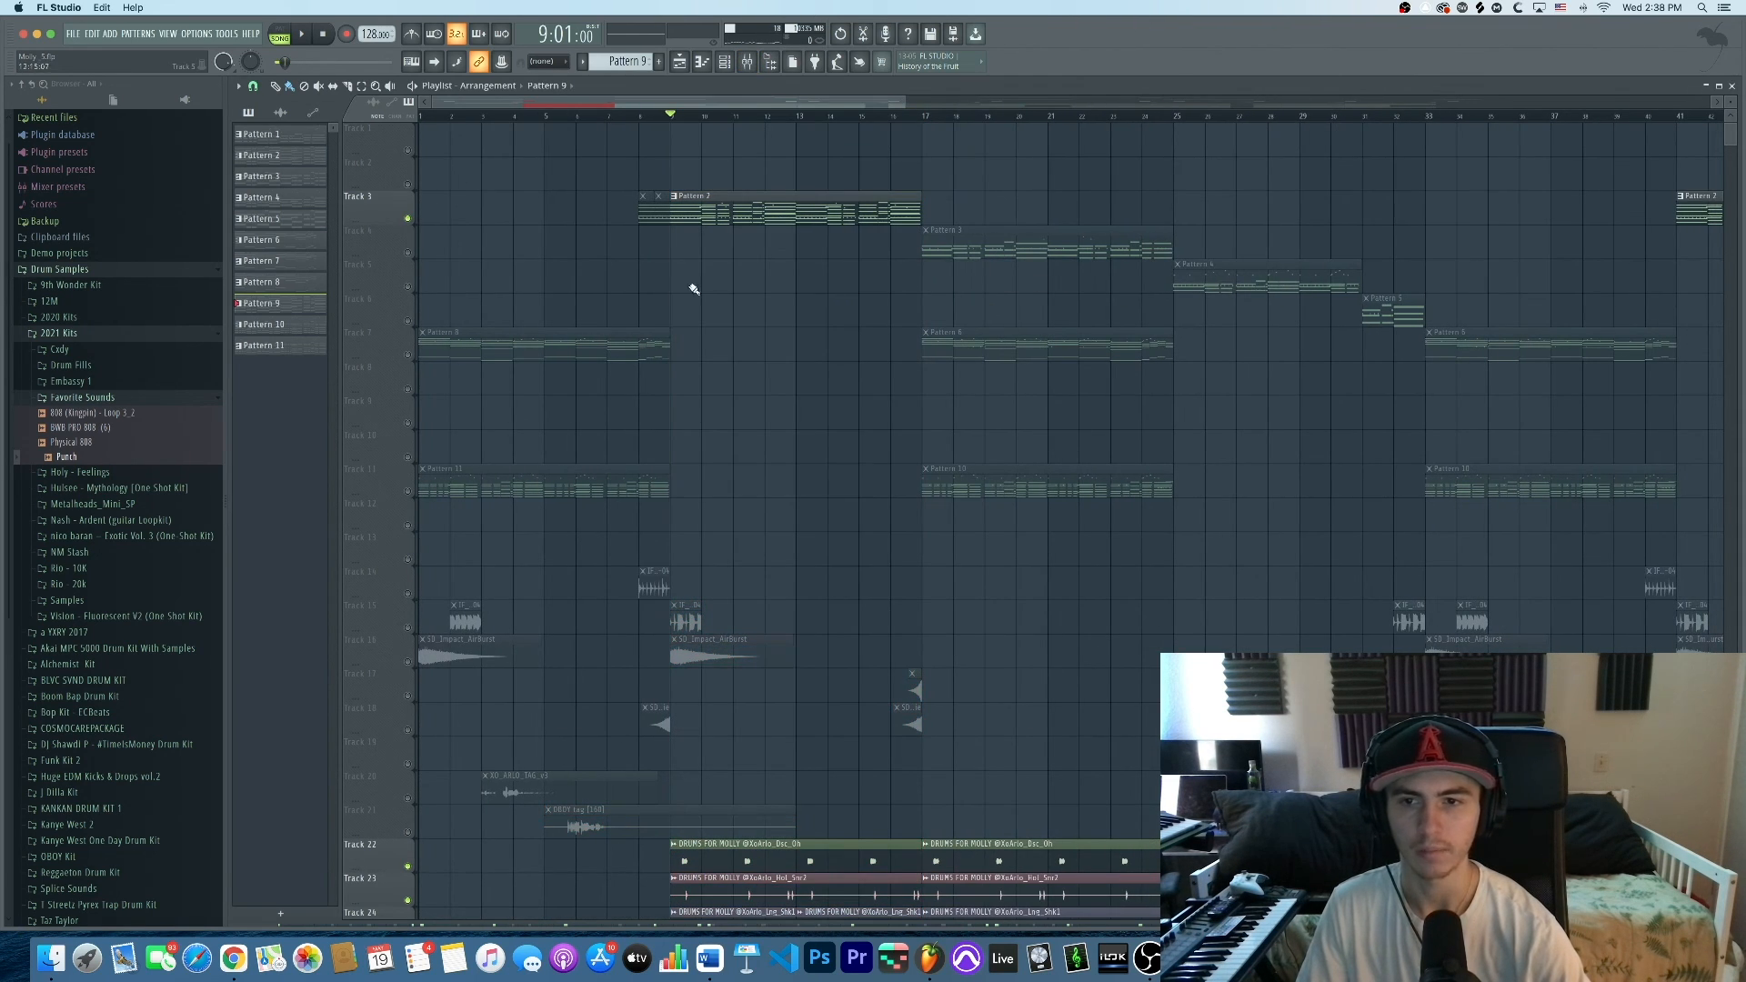
ctrl+click(408, 355)
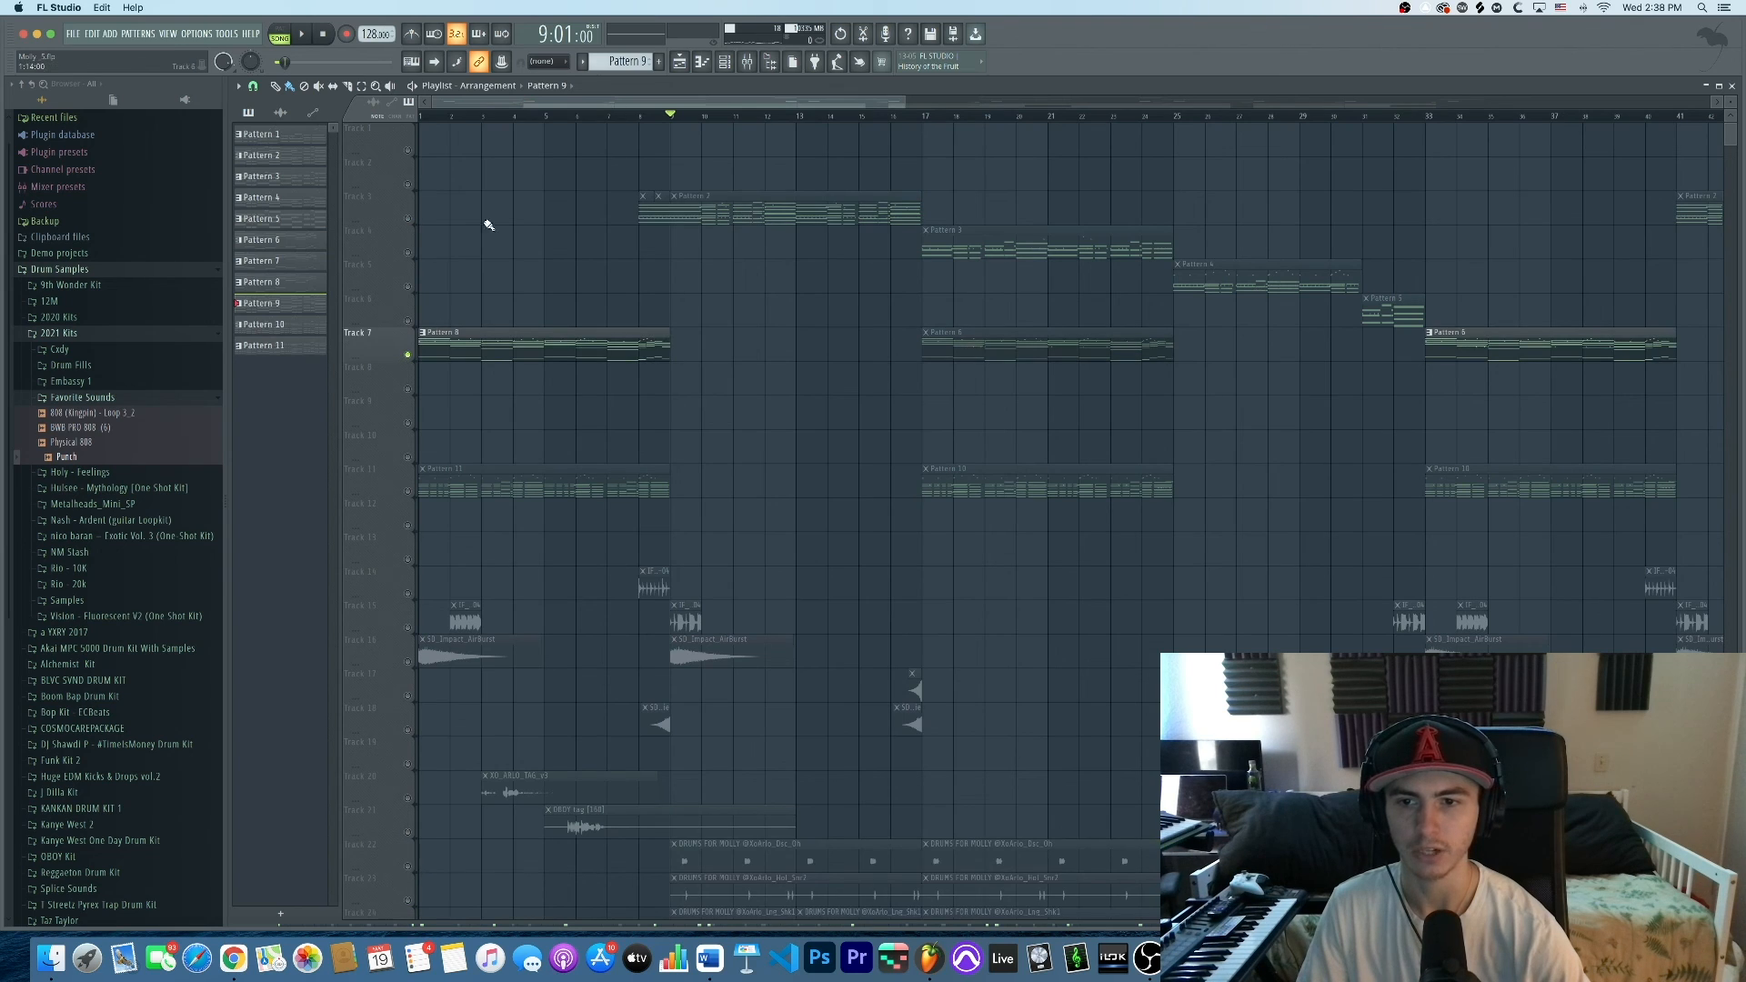
ctrl+click(407, 356)
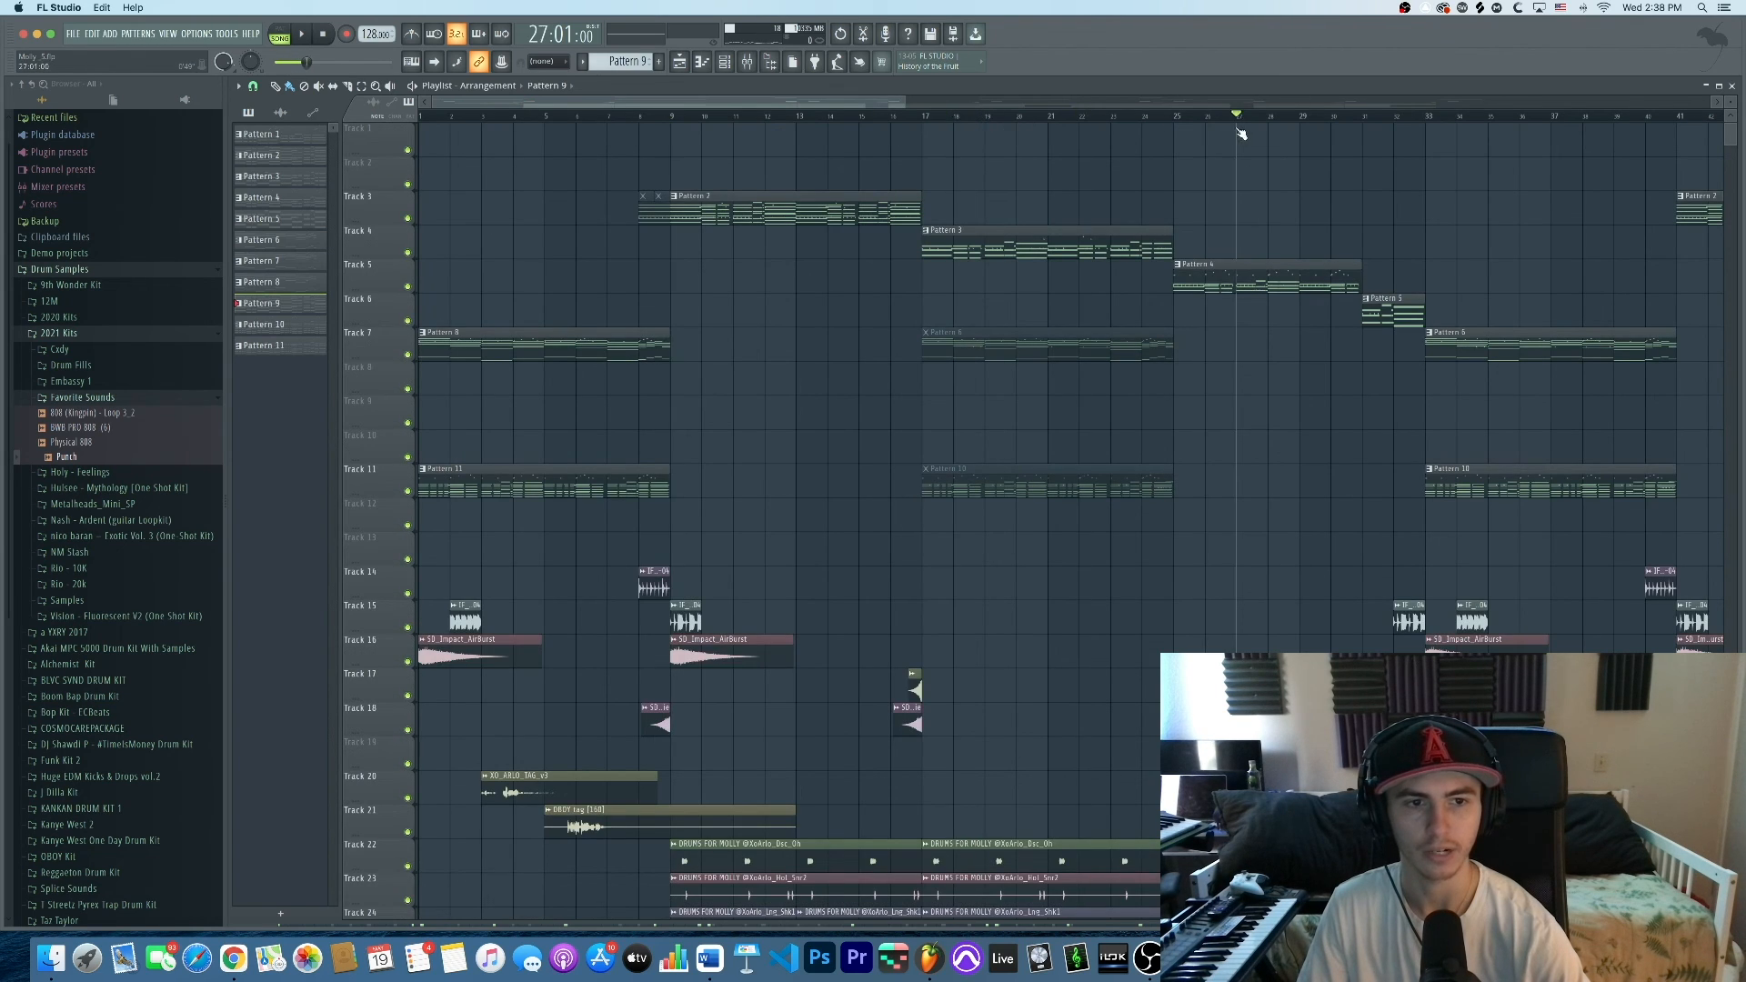
click(1154, 118)
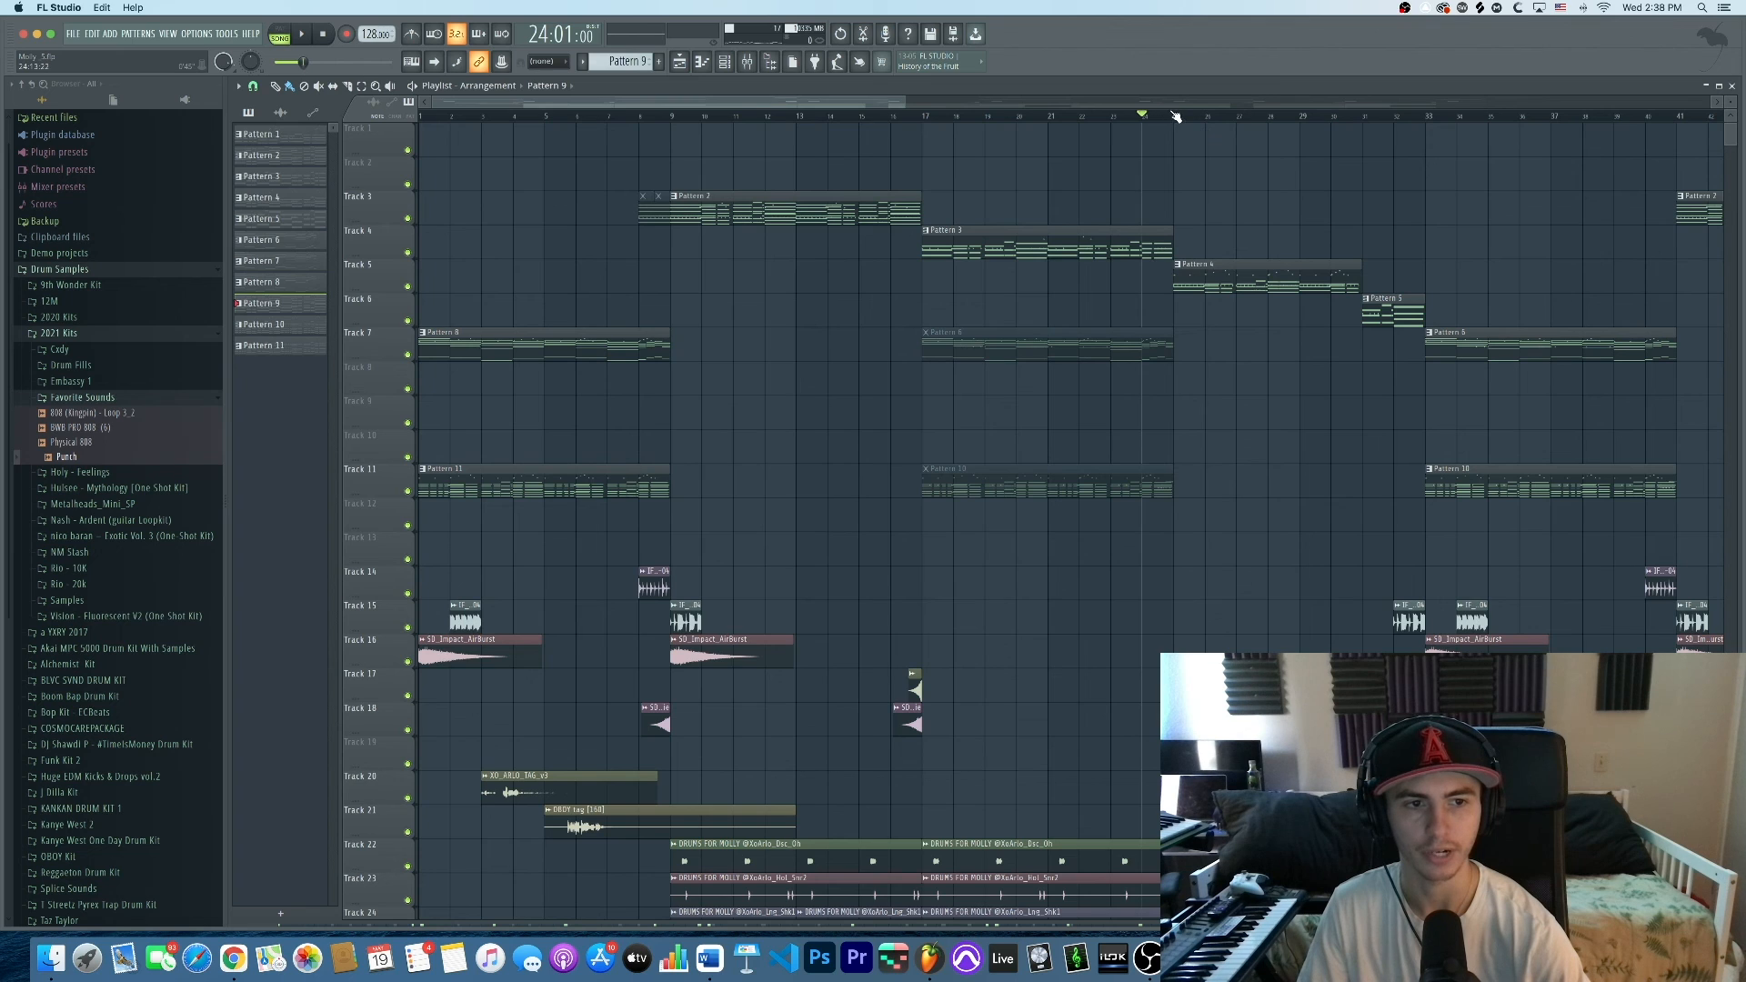
key(space)
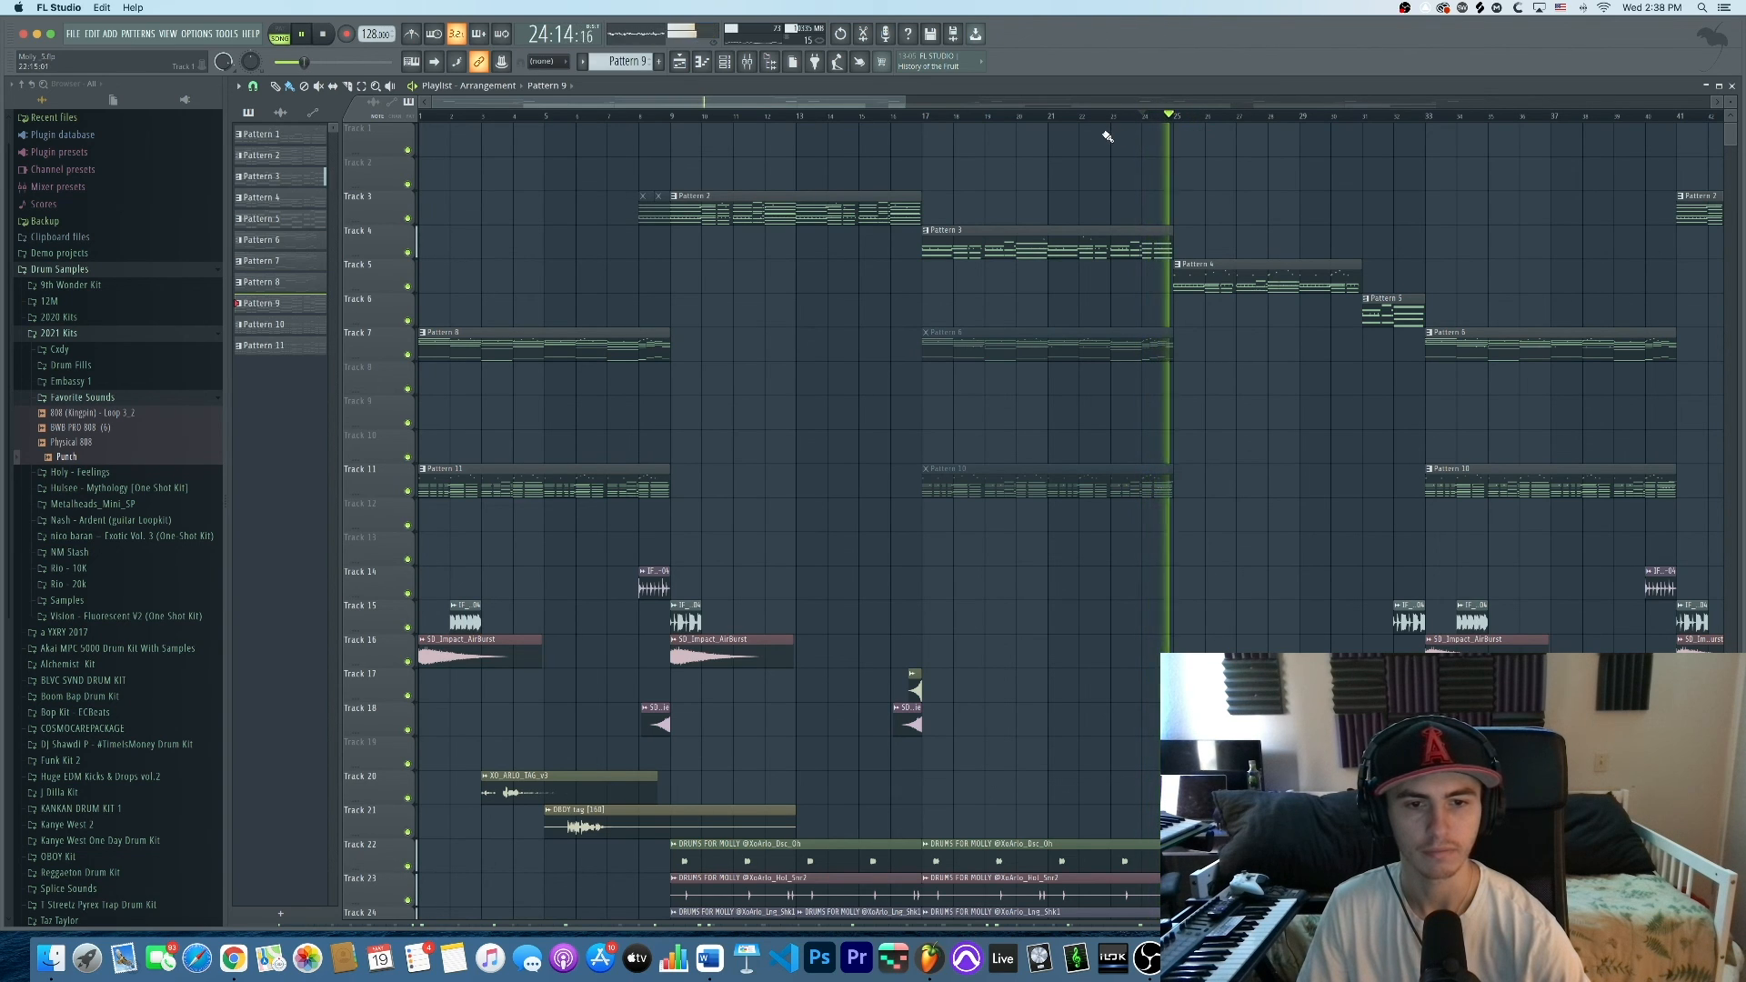
scroll(1136, 282, down, 3)
scroll(1316, 300, up, 2)
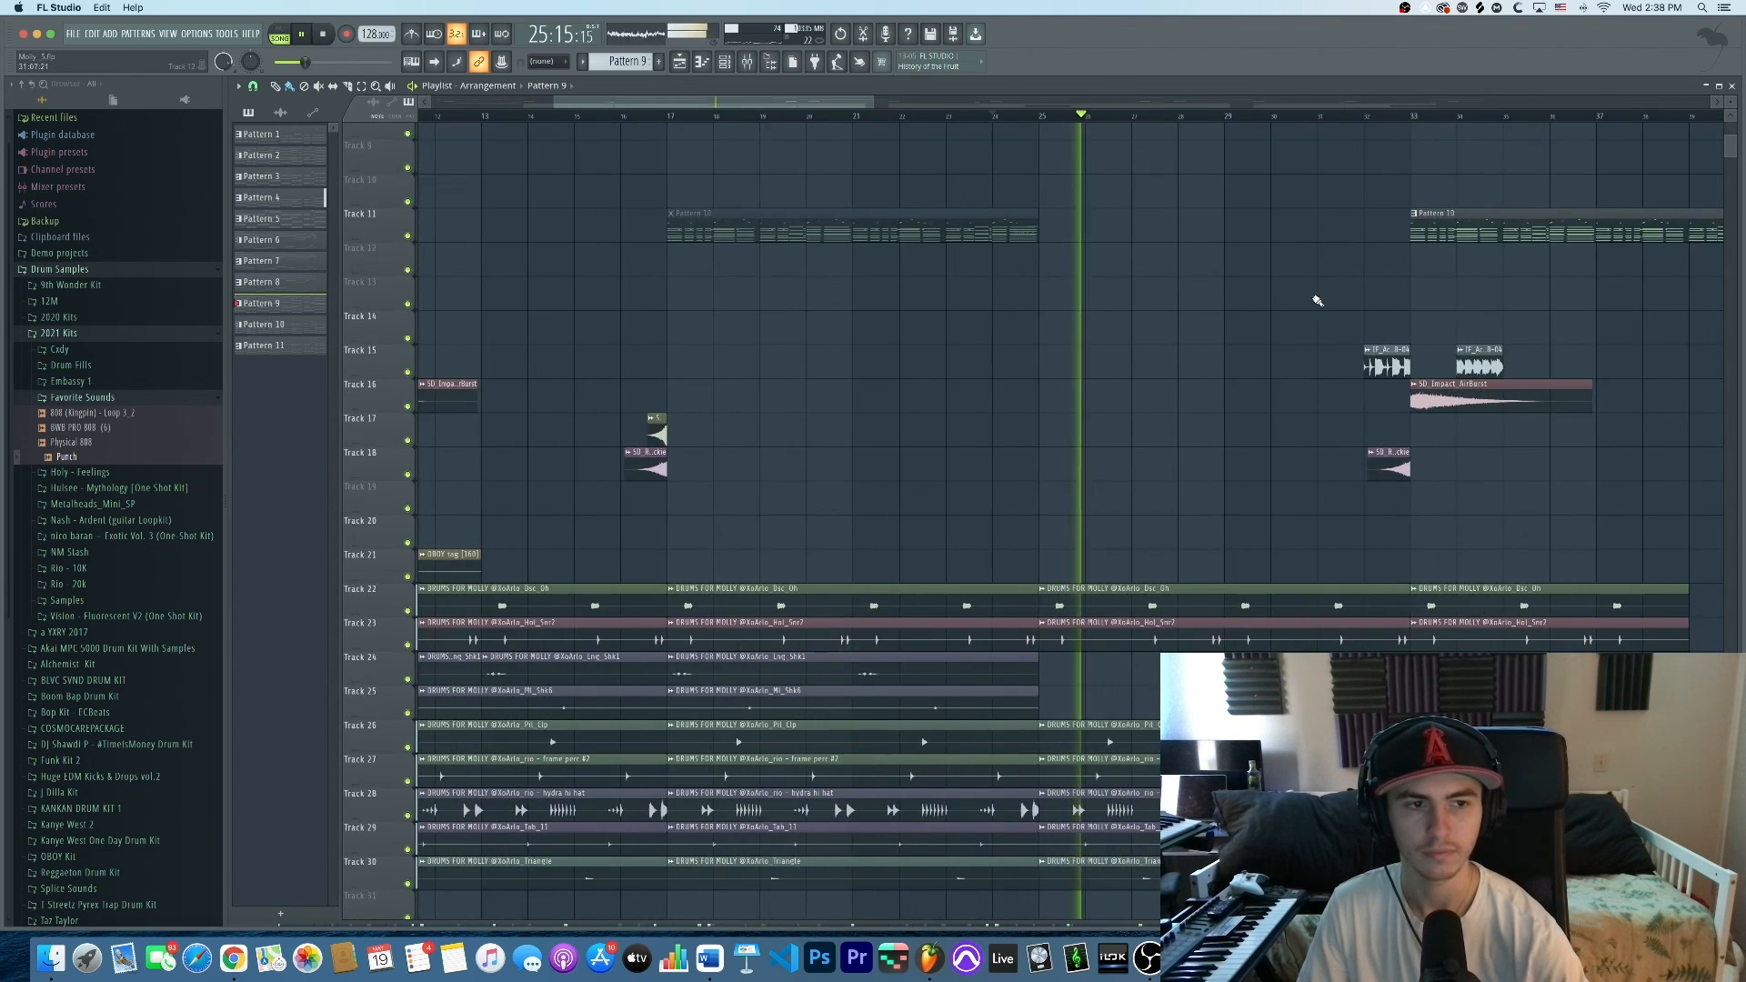
scroll(1317, 298, up, 3)
scroll(1091, 358, right, 3)
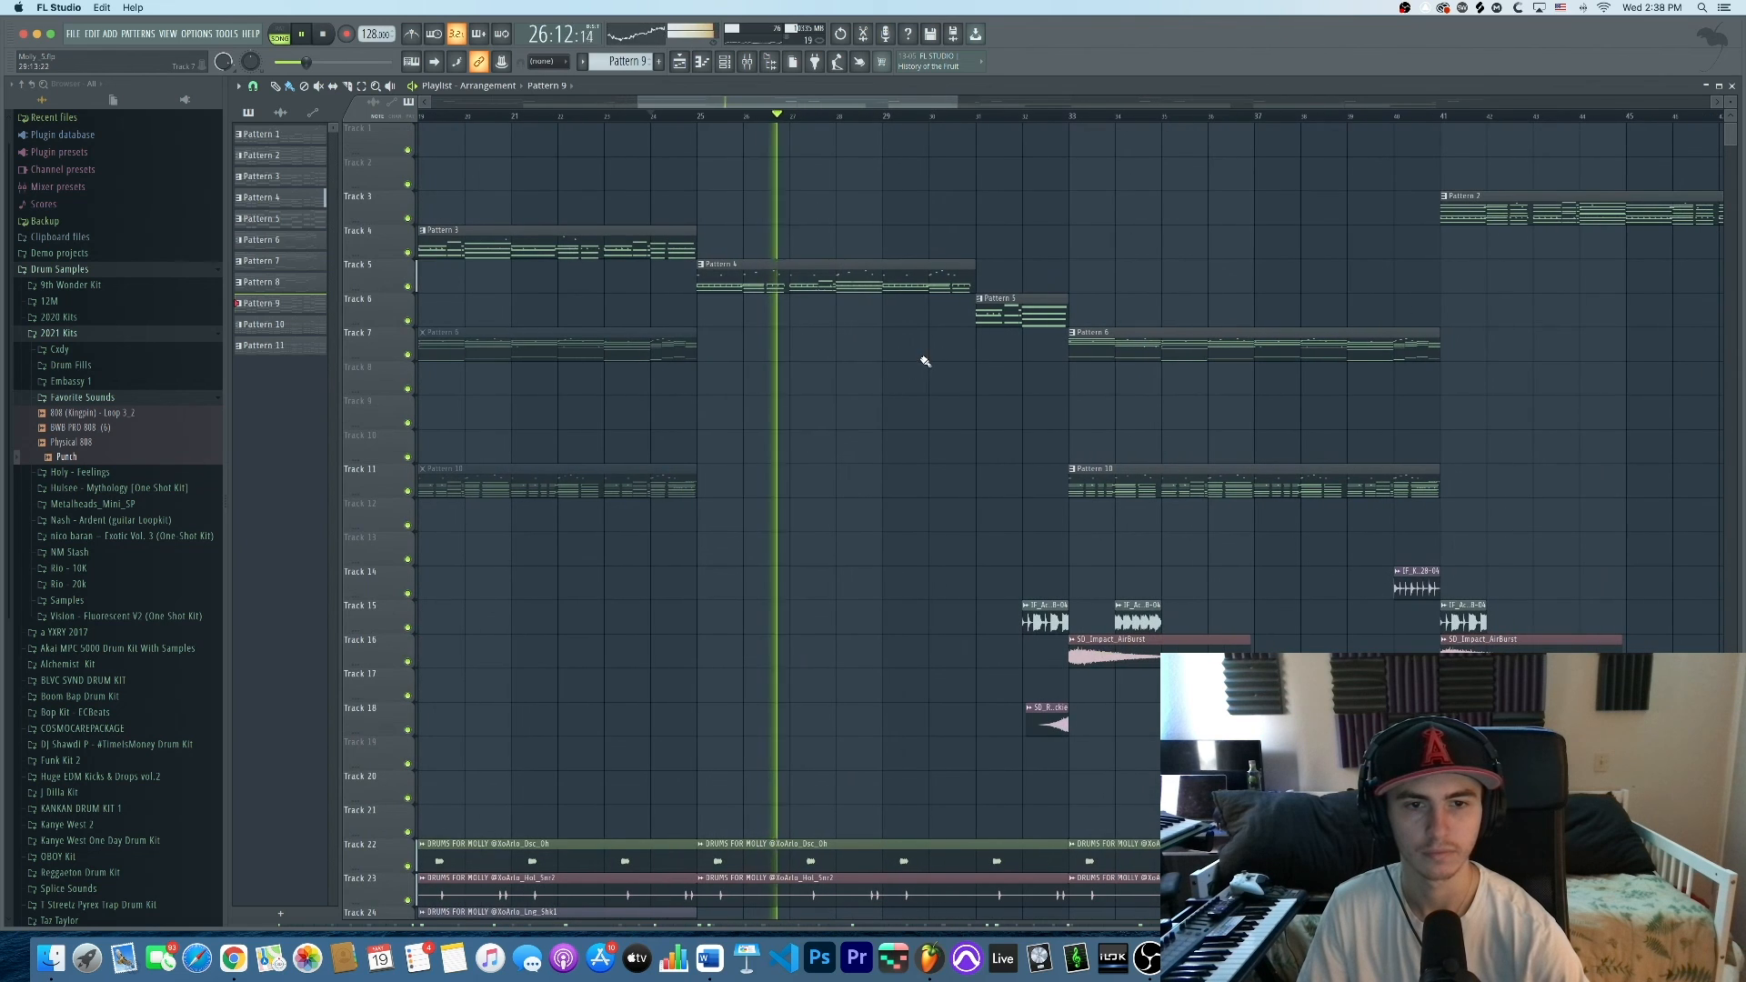
Jump playback to bar 31 and solo Tracks 7 and 11
click(999, 116)
scroll(1052, 204, down, 3)
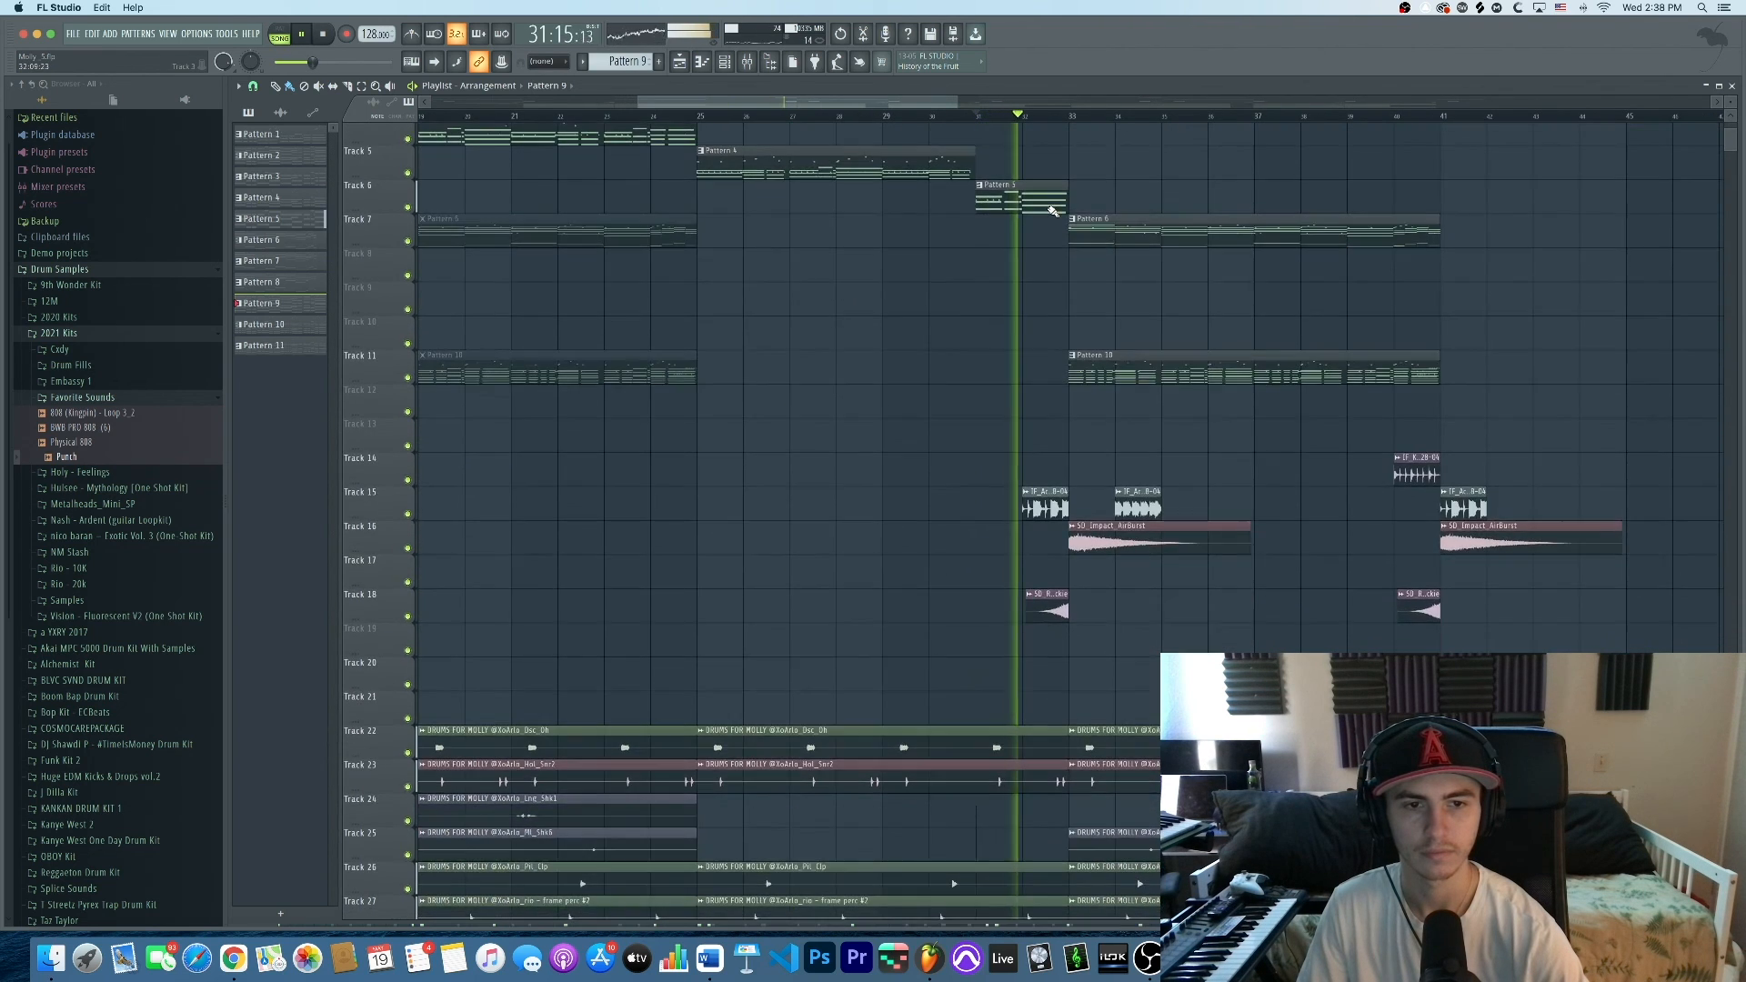
scroll(1052, 210, up, 3)
scroll(800, 218, right, 3)
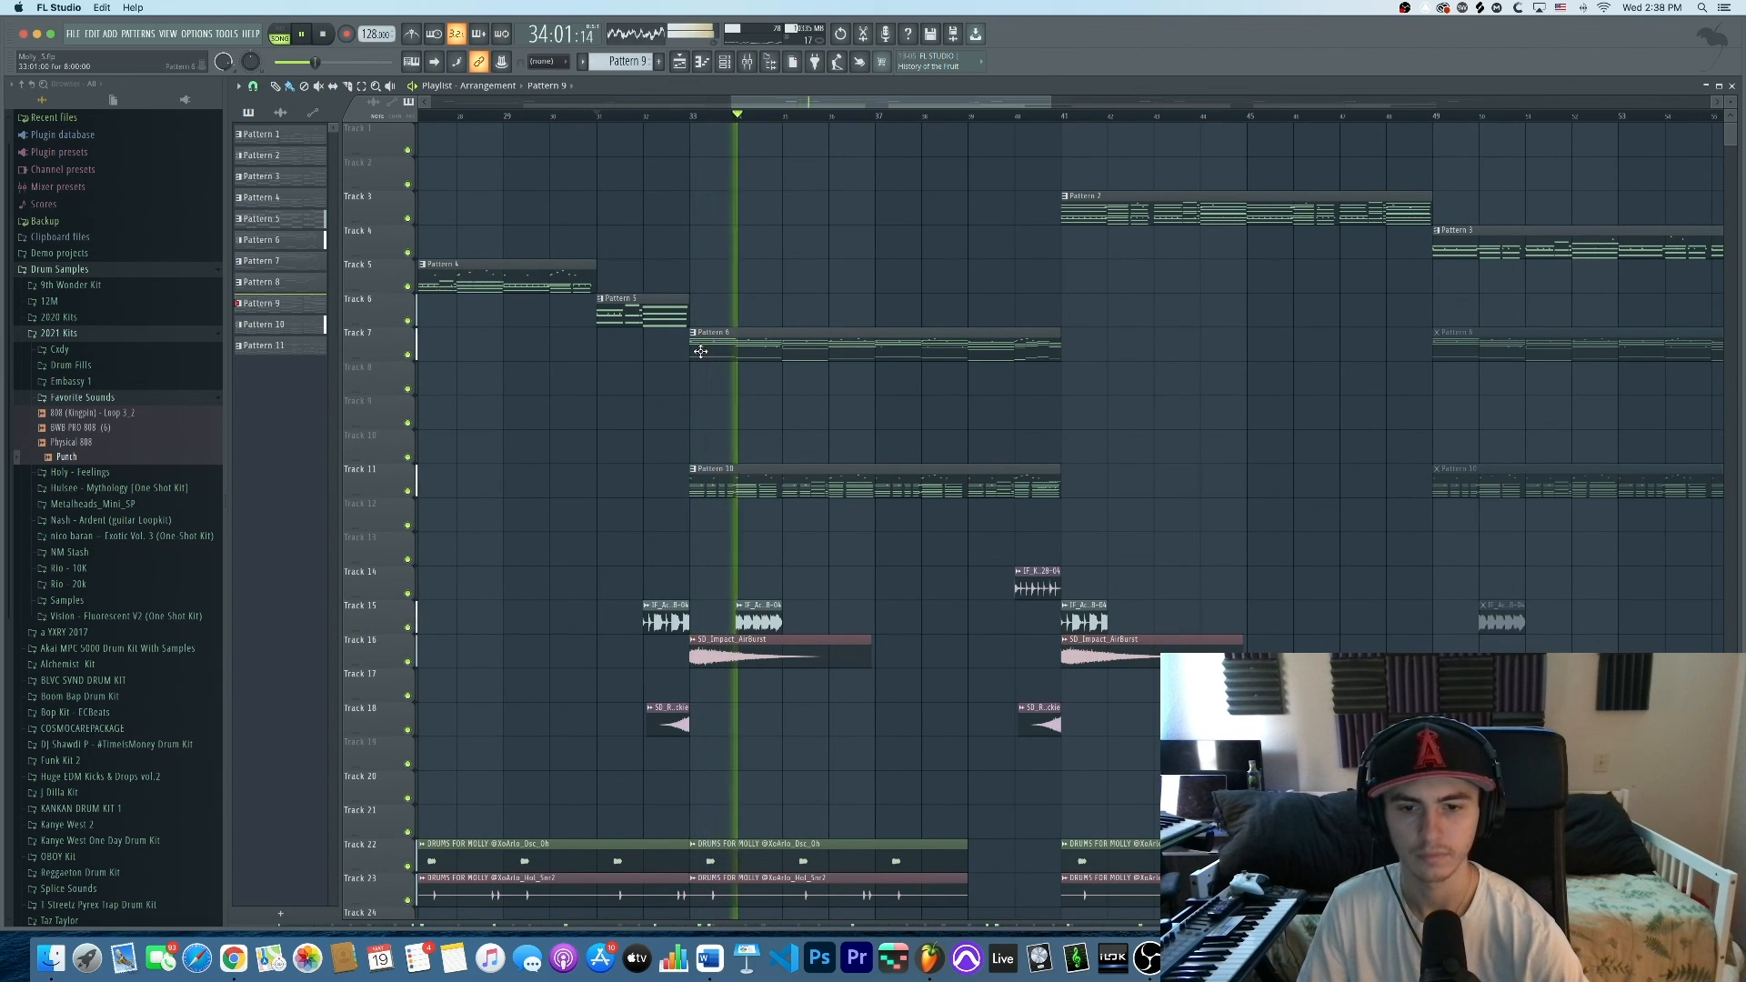
ctrl+click(408, 355)
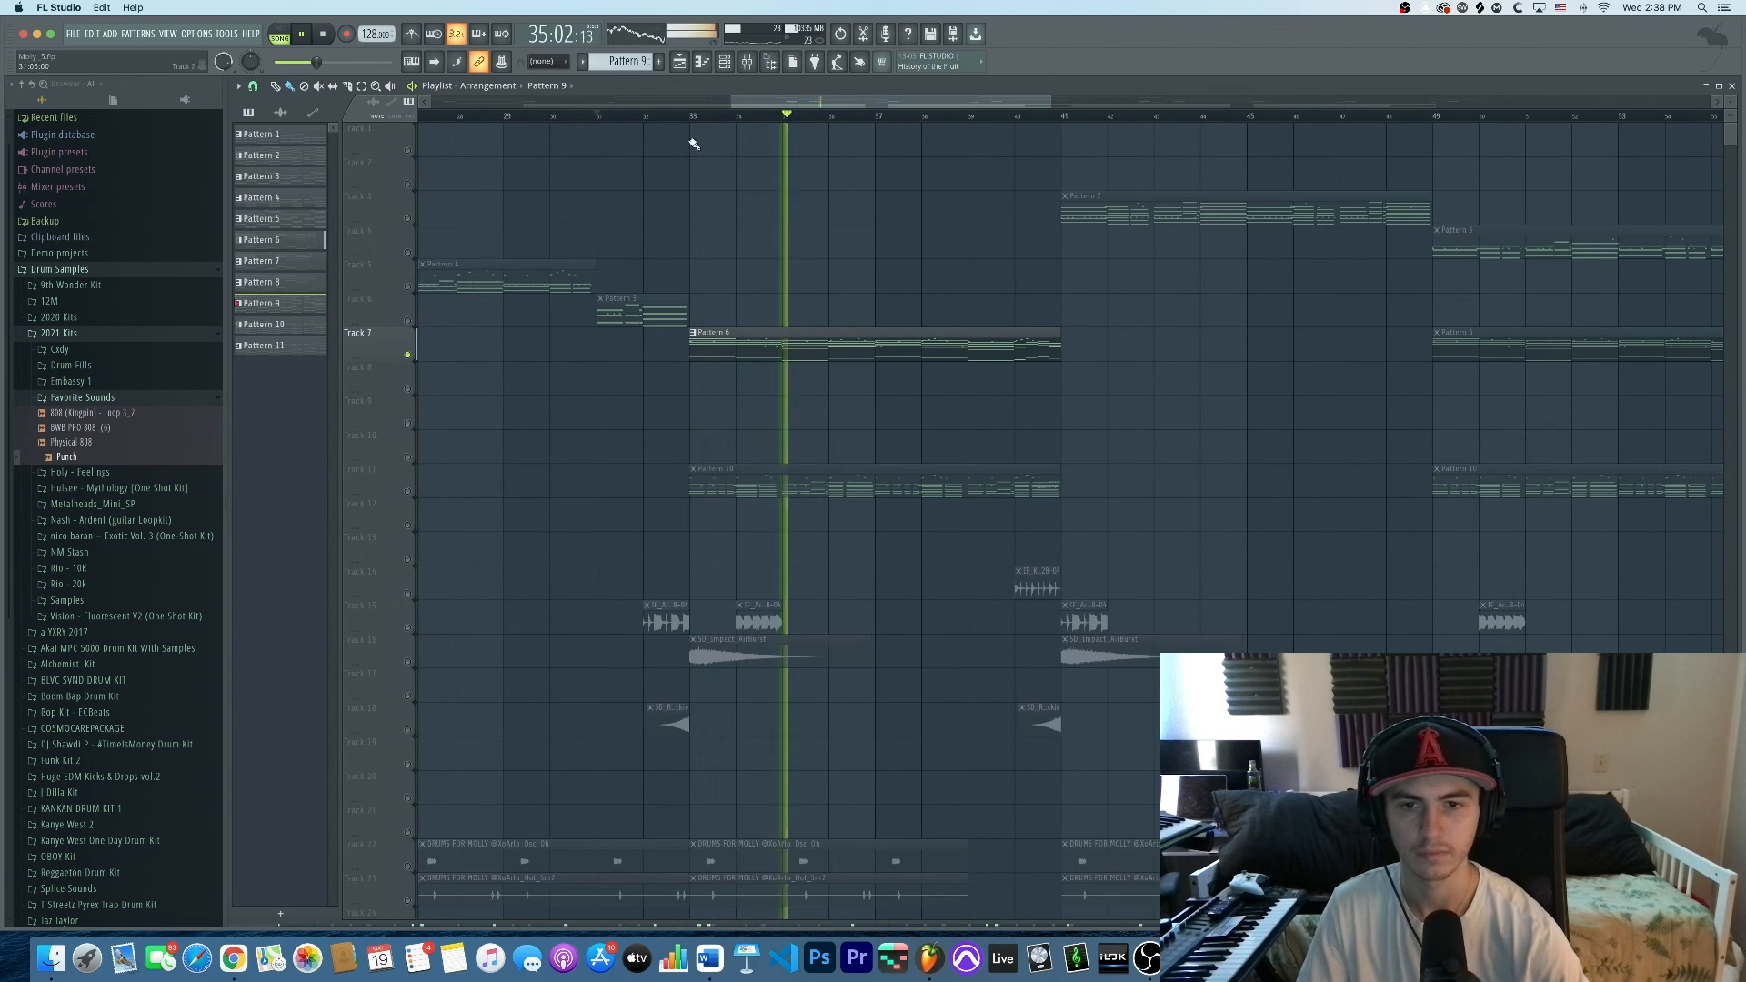
click(407, 491)
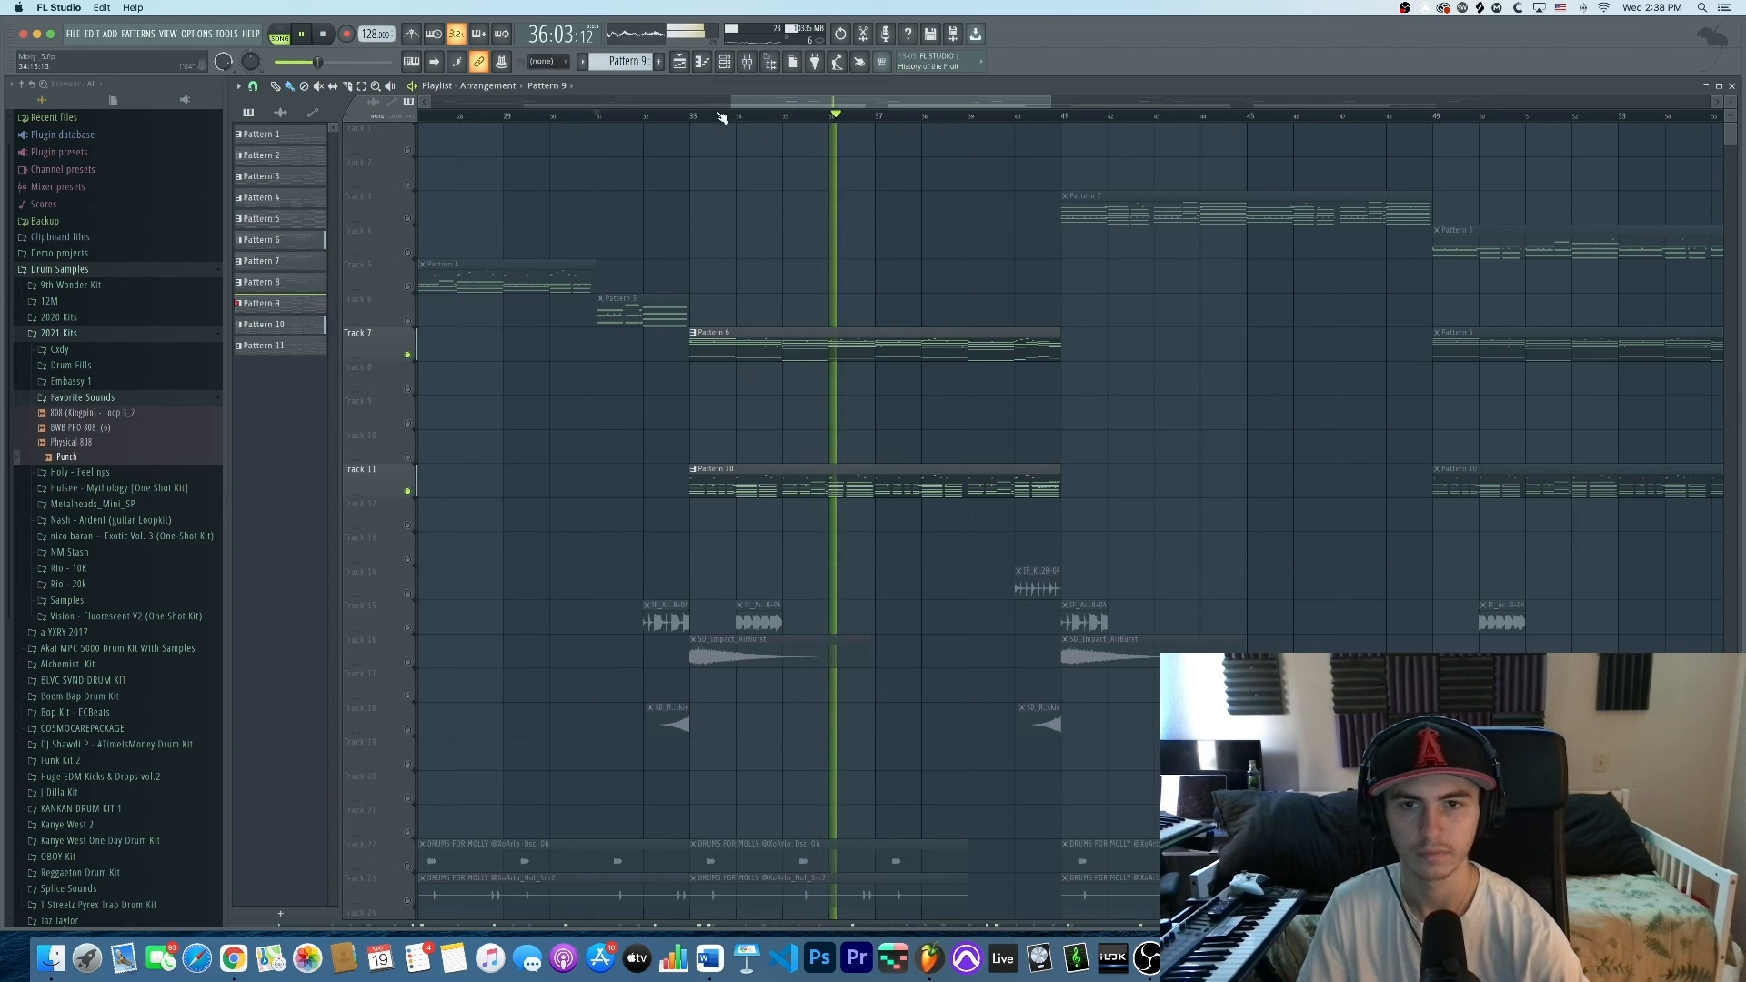
Time-select bars 33–41, restart playback there, and bring the mixer back up
drag(695, 117, 1055, 116)
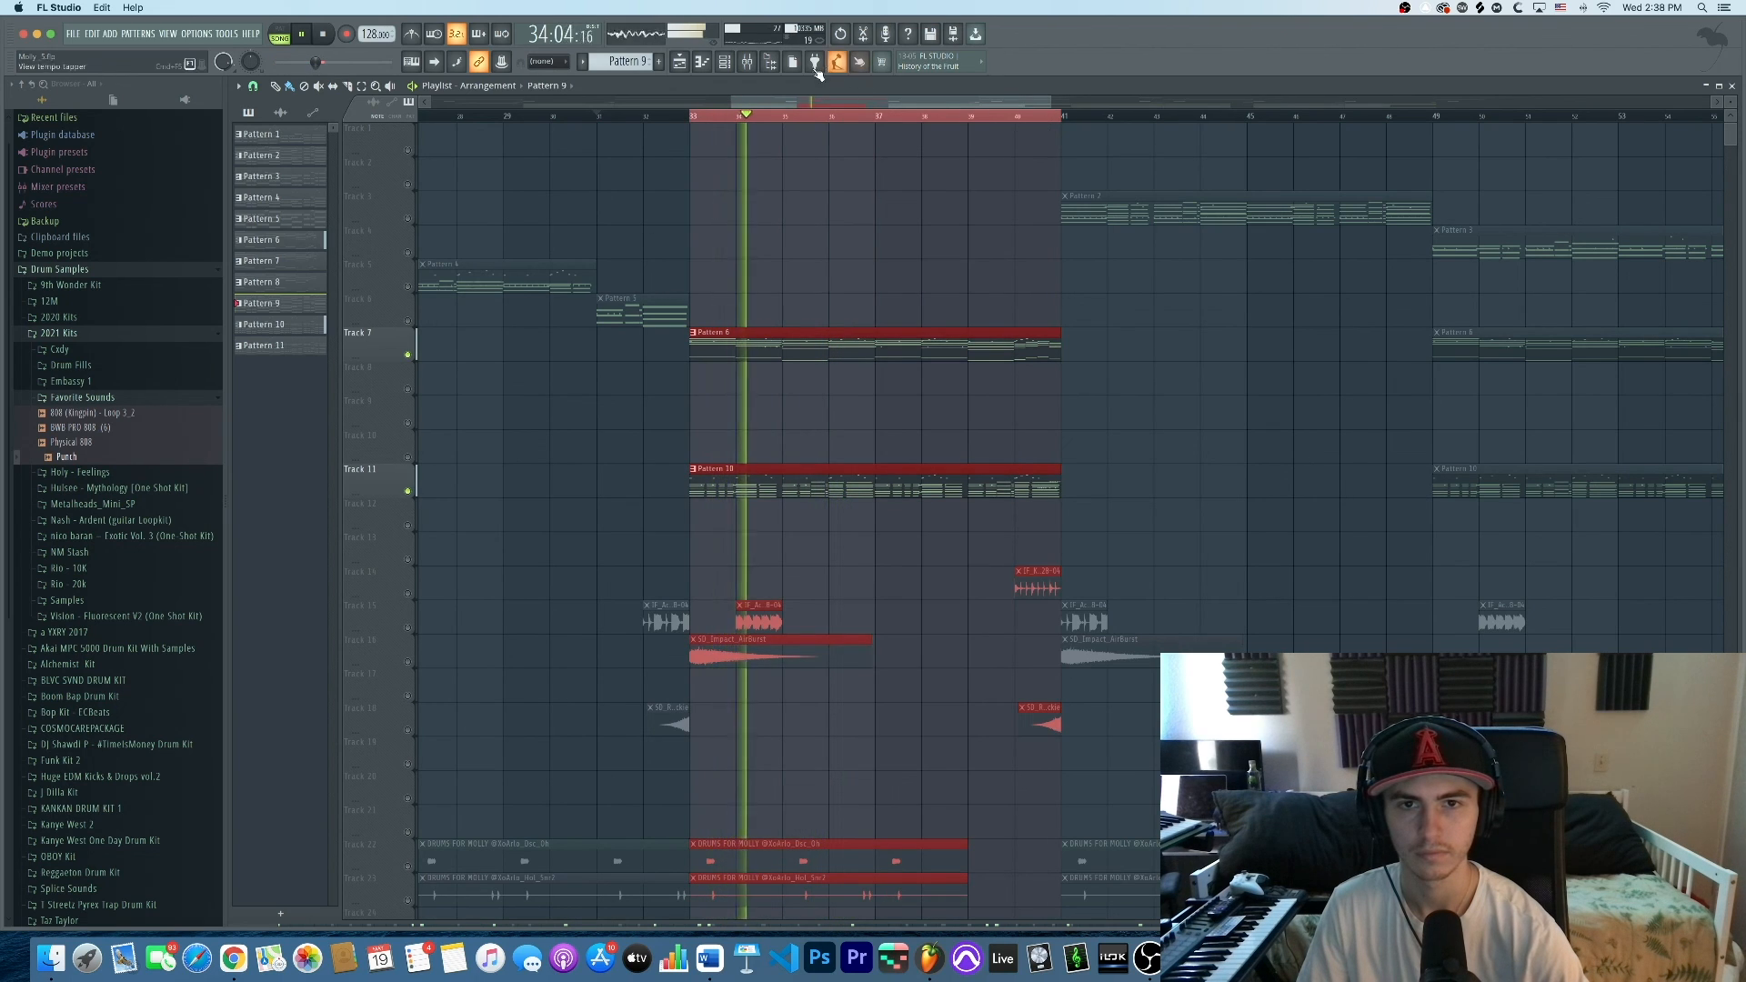
key(space)
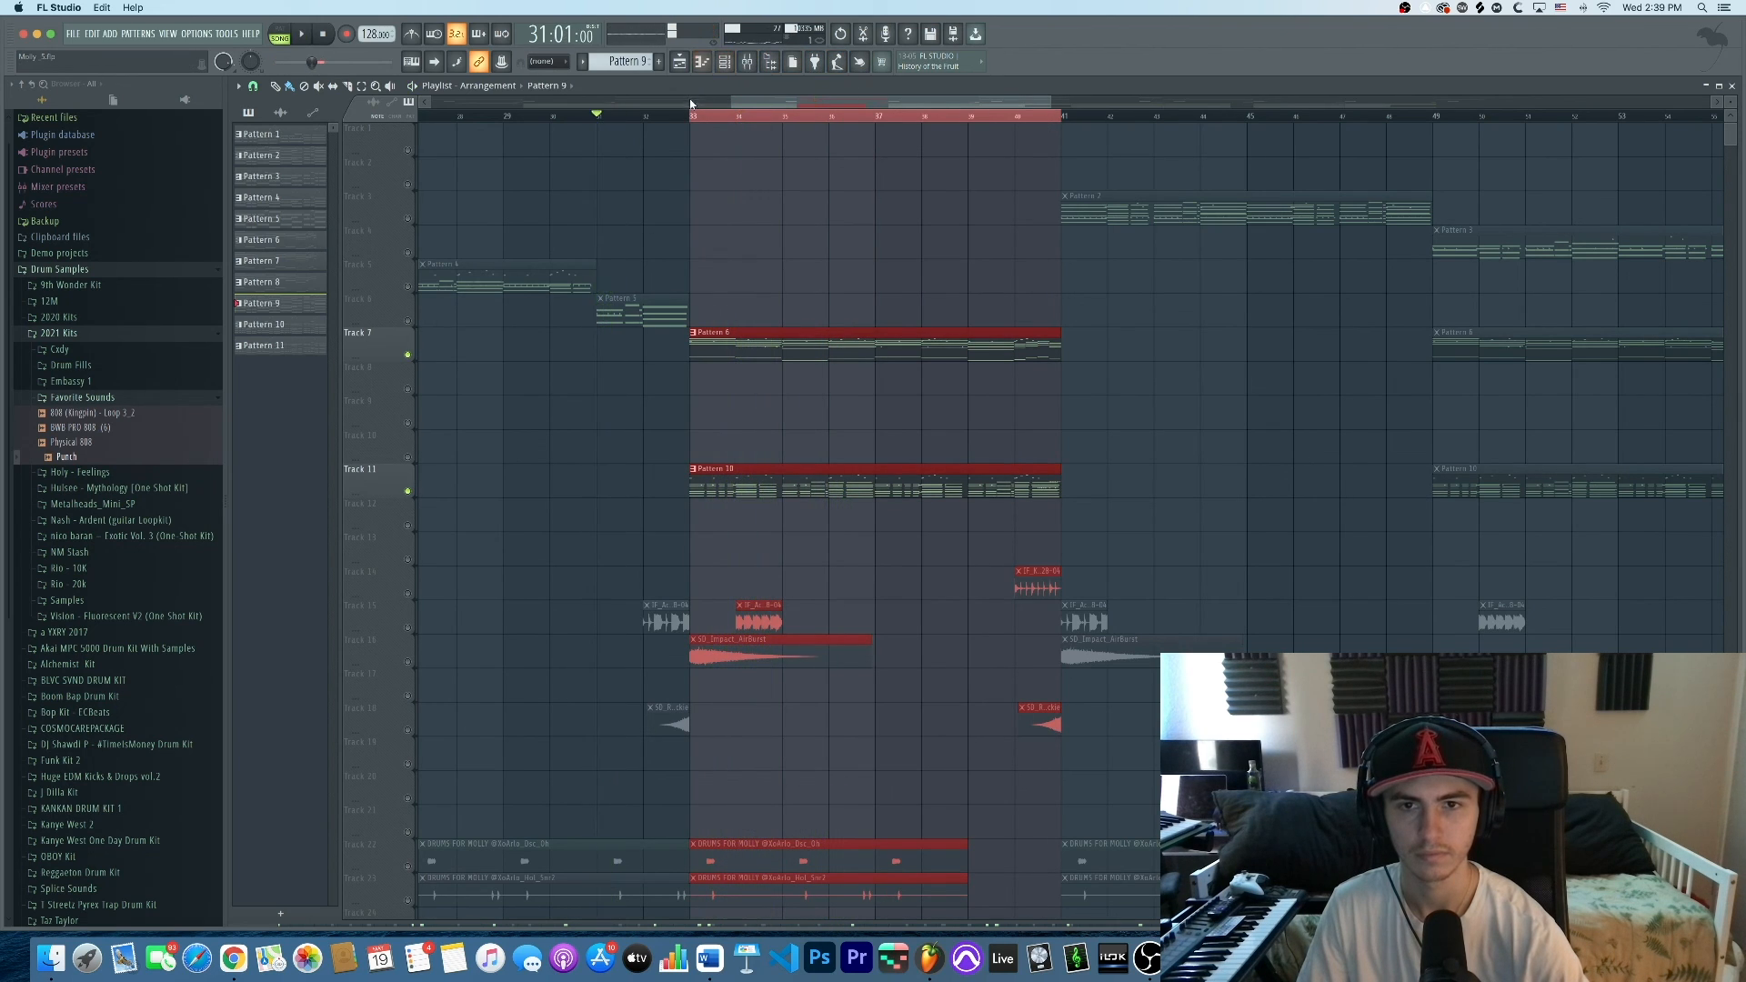
key(space)
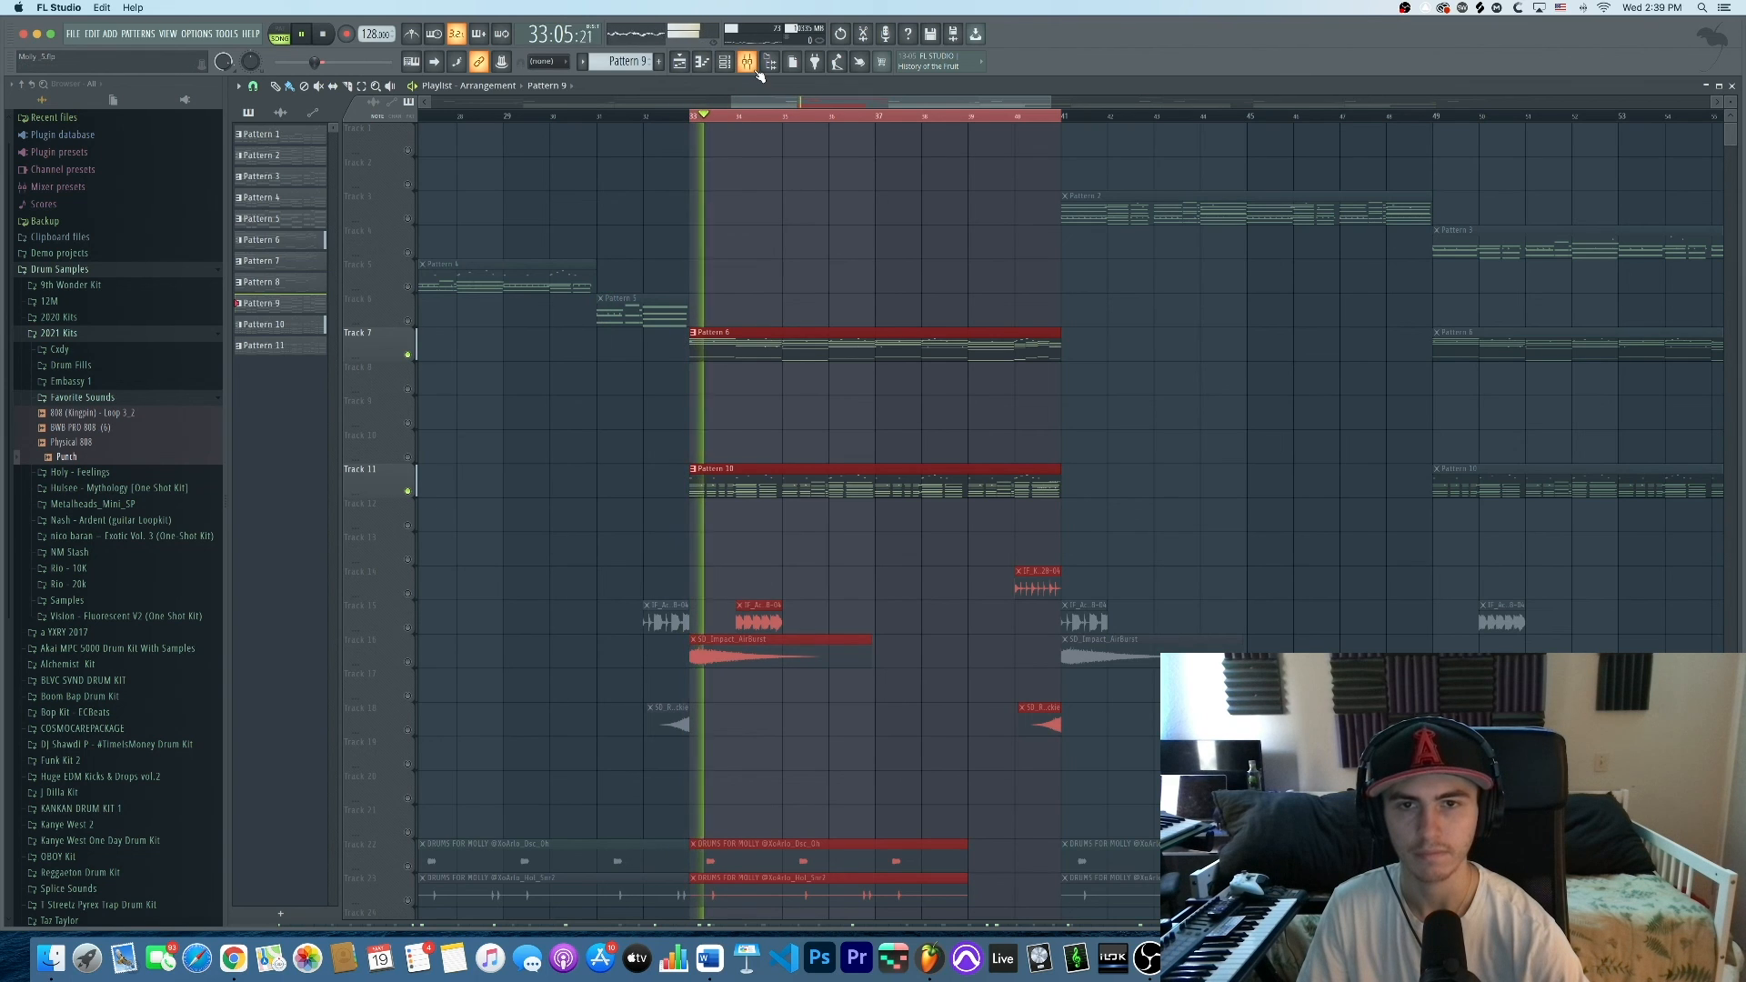
click(751, 65)
scroll(698, 247, left, 4)
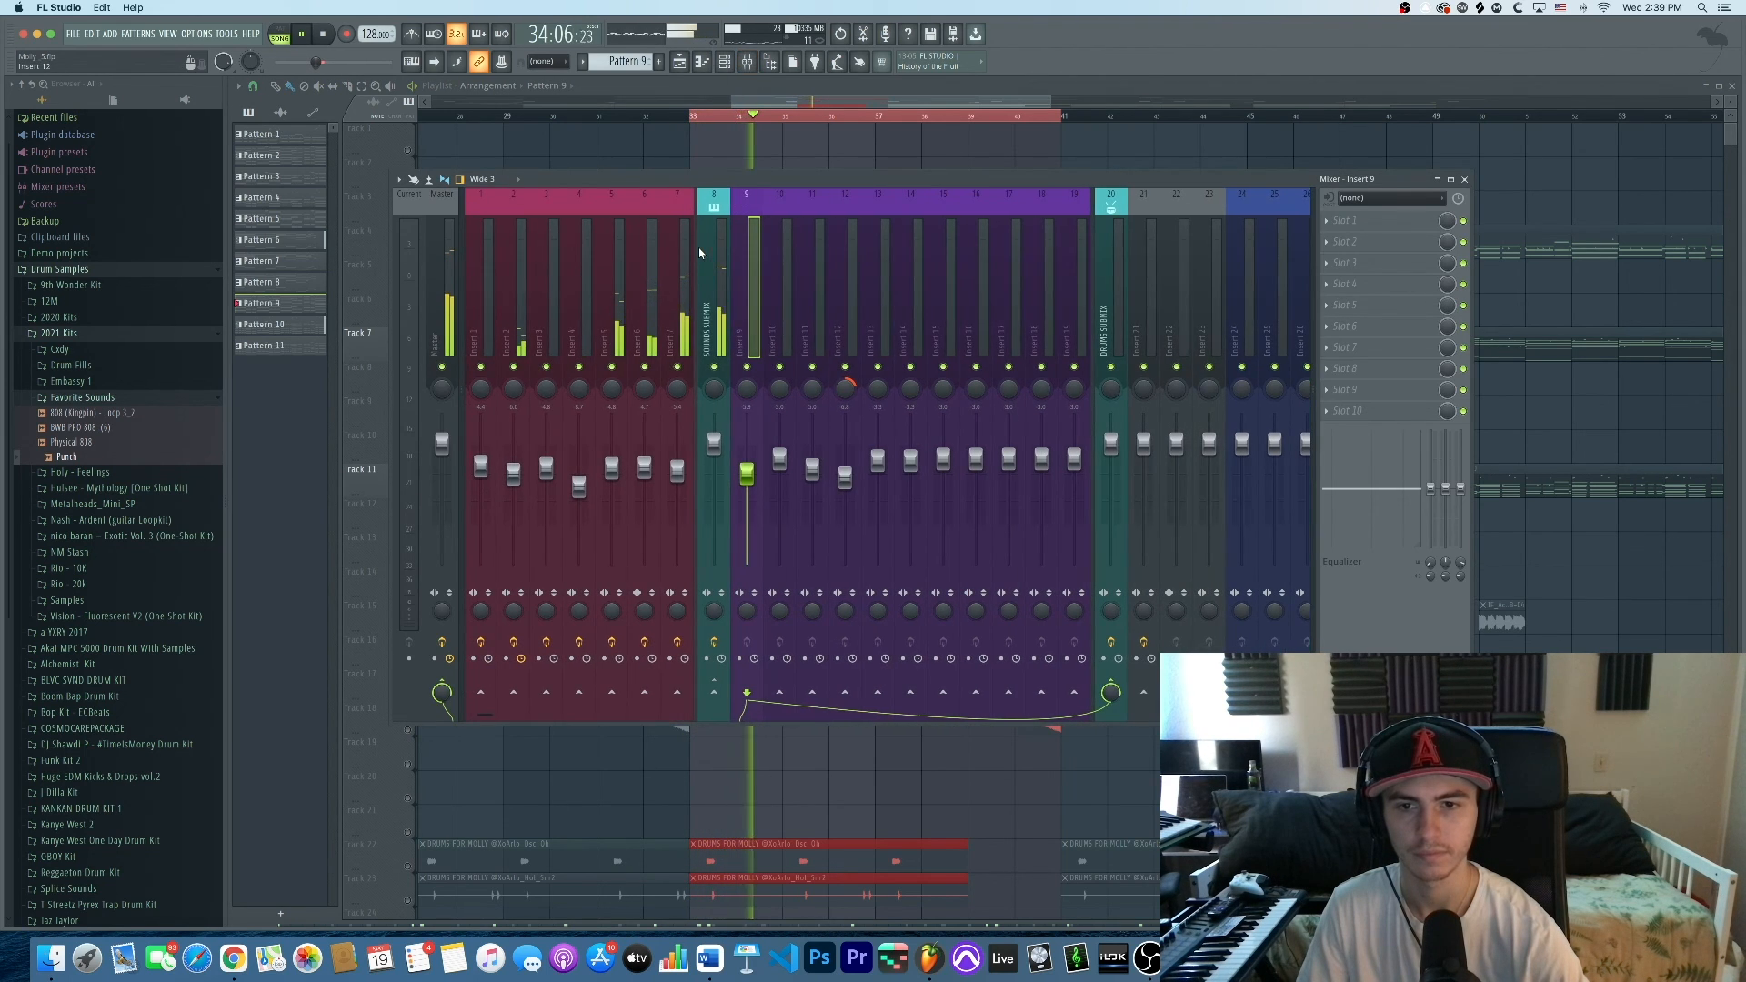
Mute insert 9, briefly solo insert 2, then show insert 6's Pro-Q 2 chain and resume playback
click(746, 367)
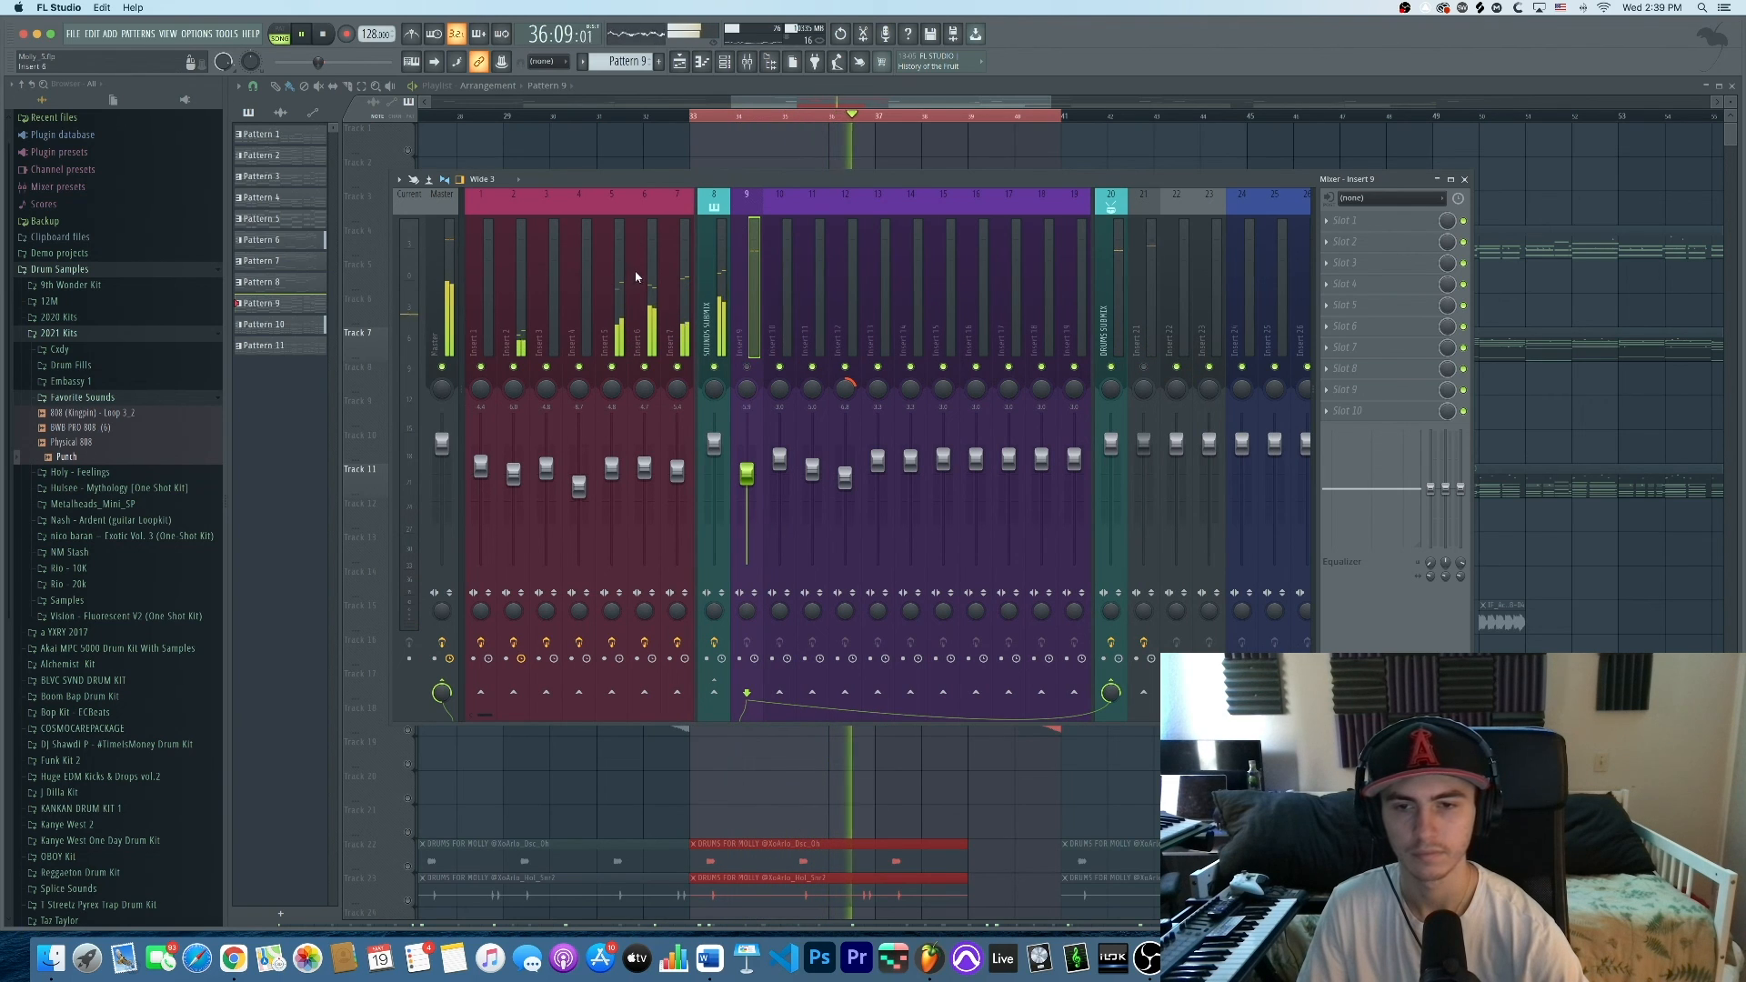
right_click(514, 367)
right_click(514, 368)
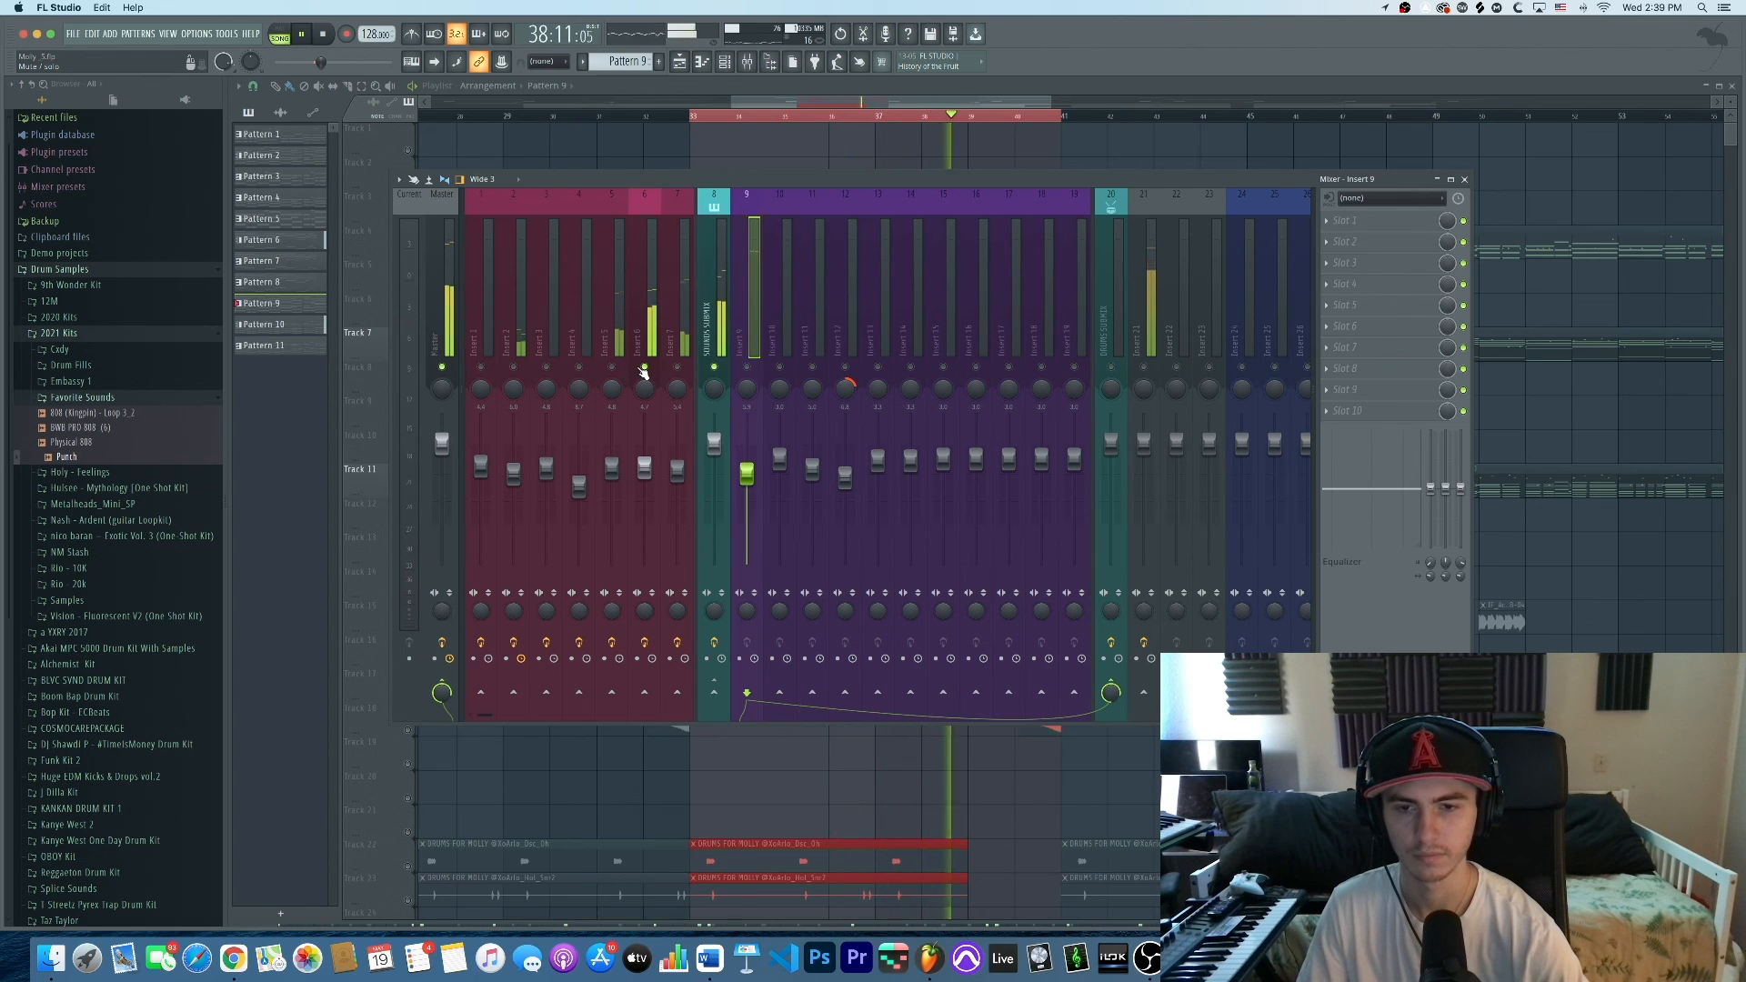
key(space)
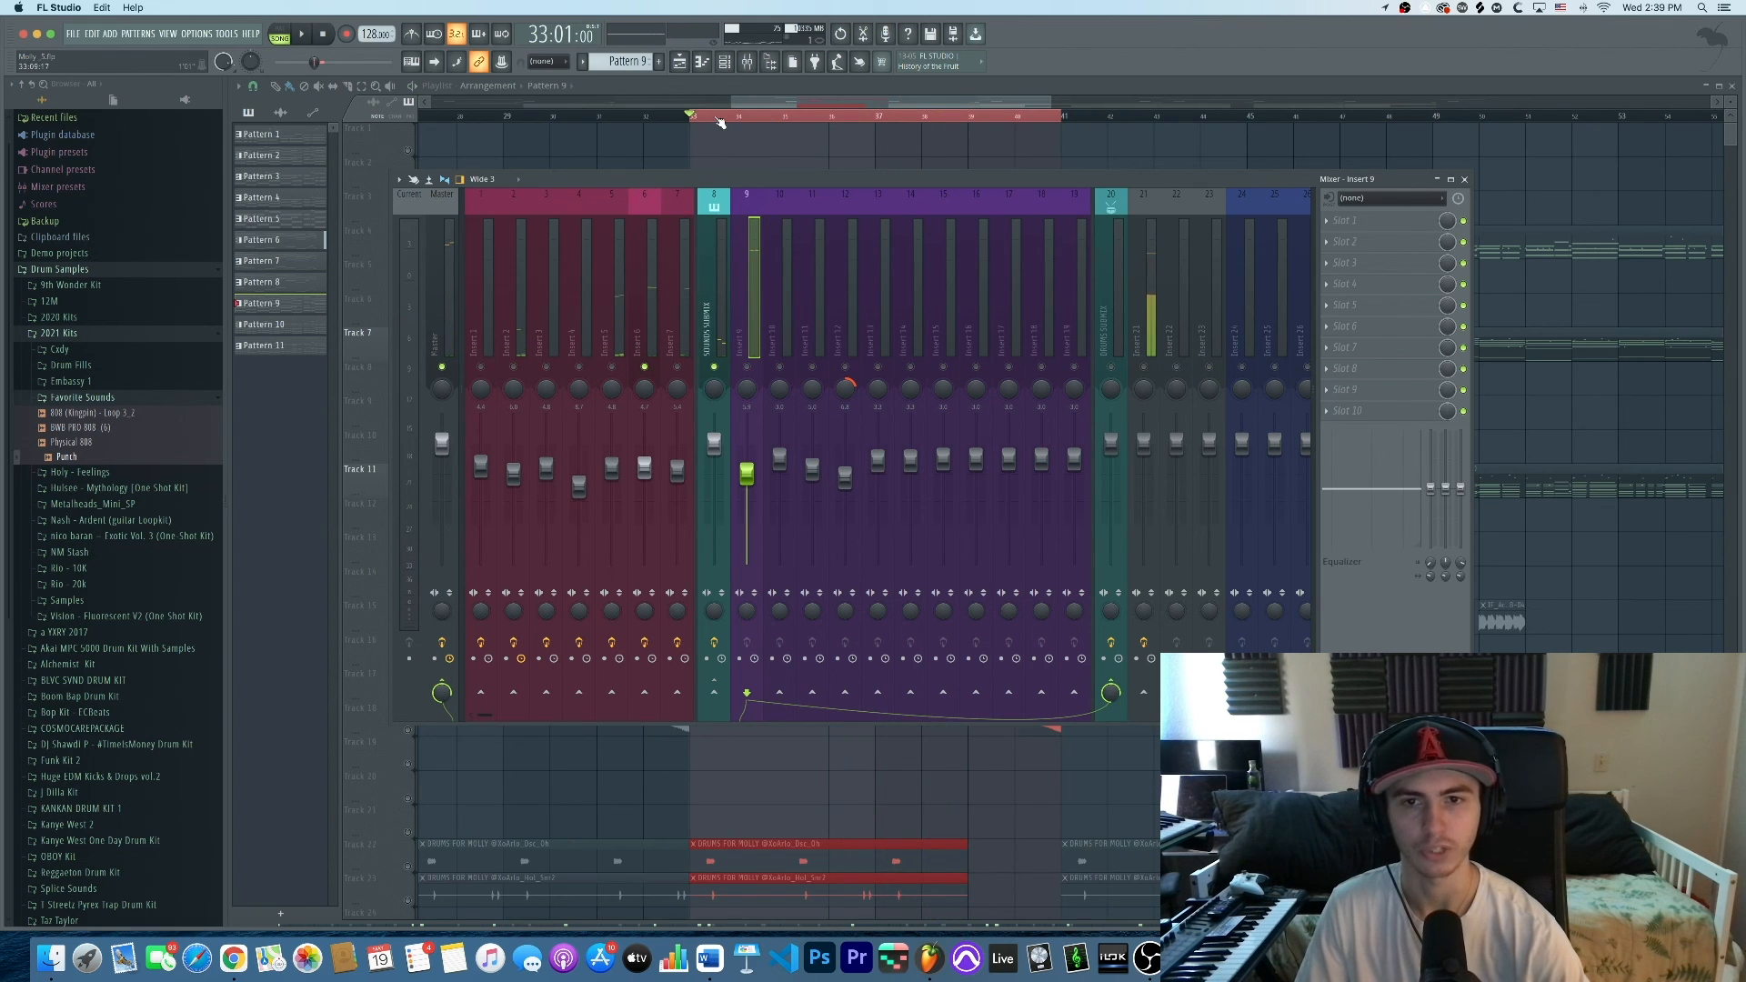
click(645, 331)
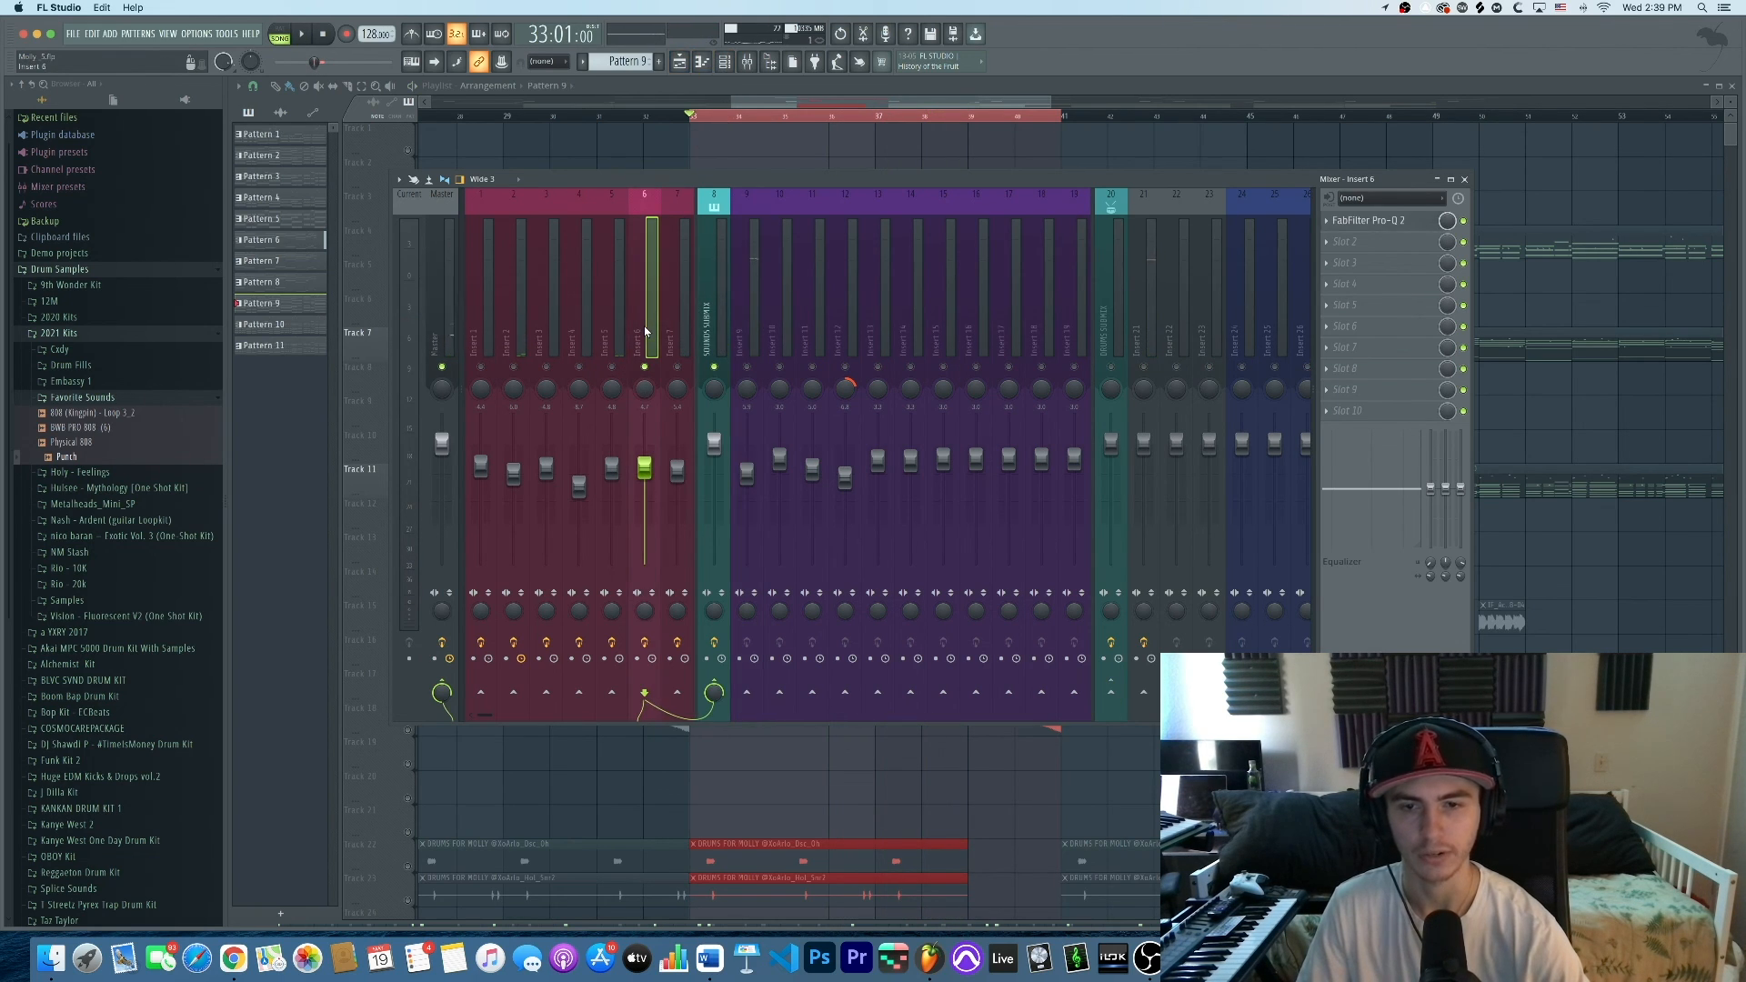
key(space)
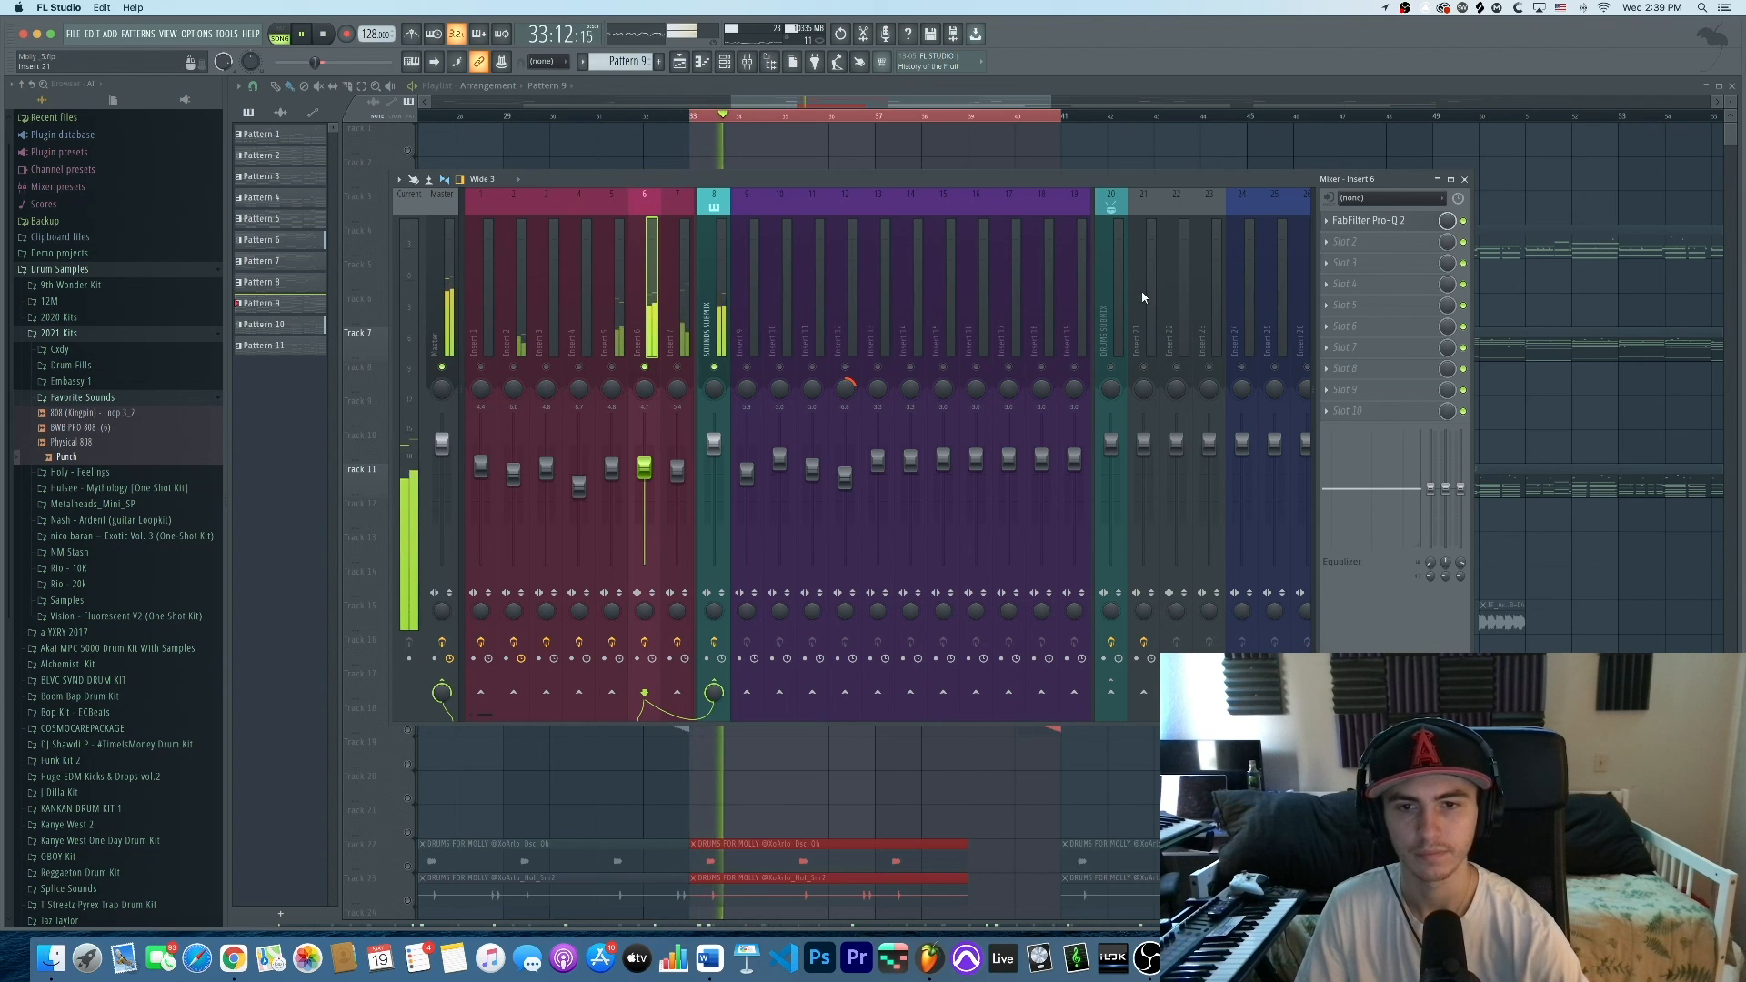
click(1363, 223)
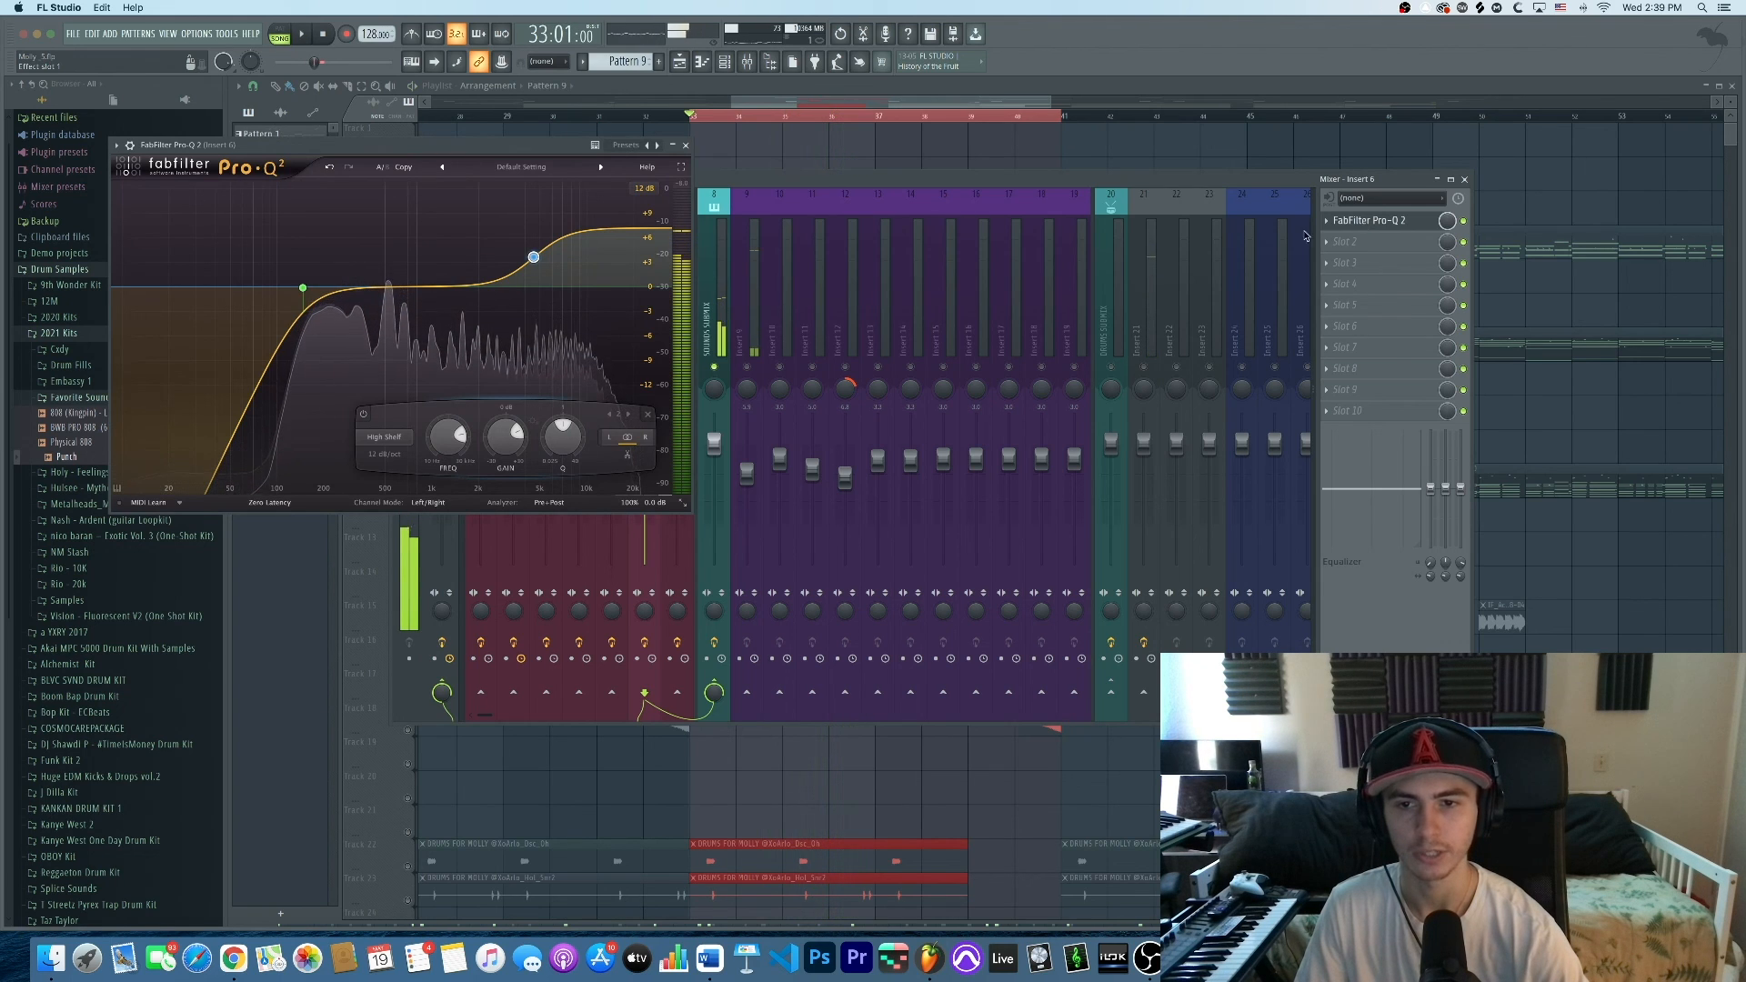
key(space)
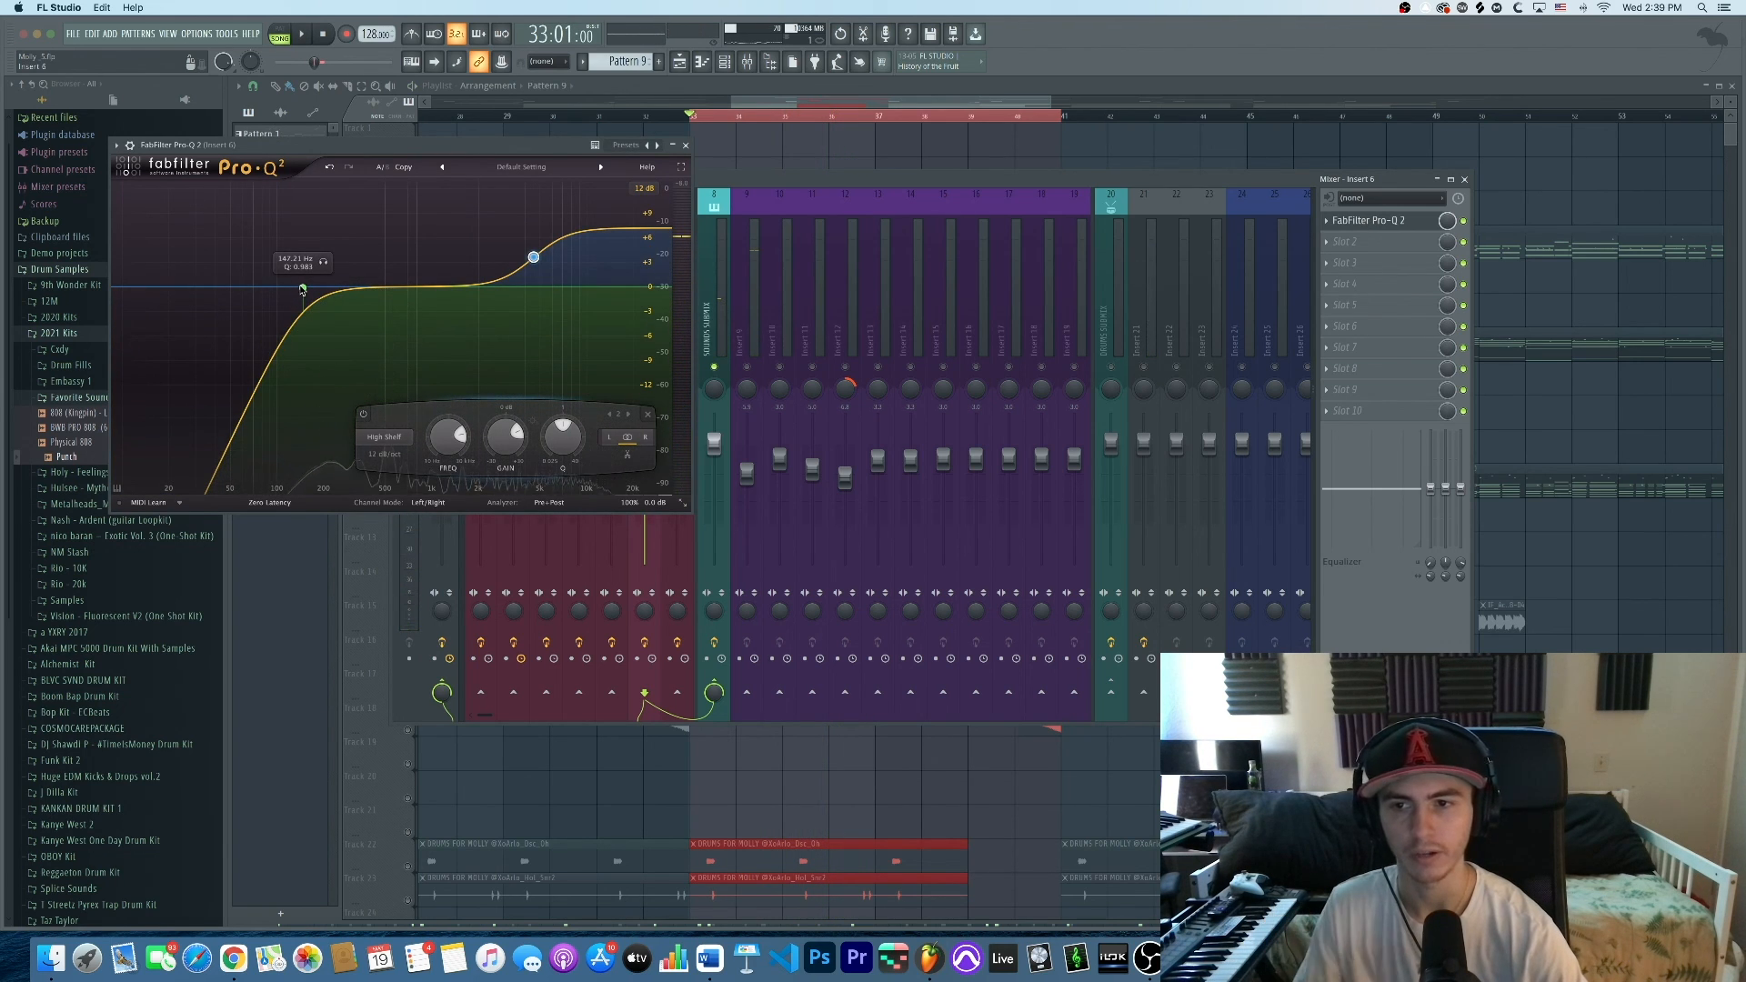
click(685, 146)
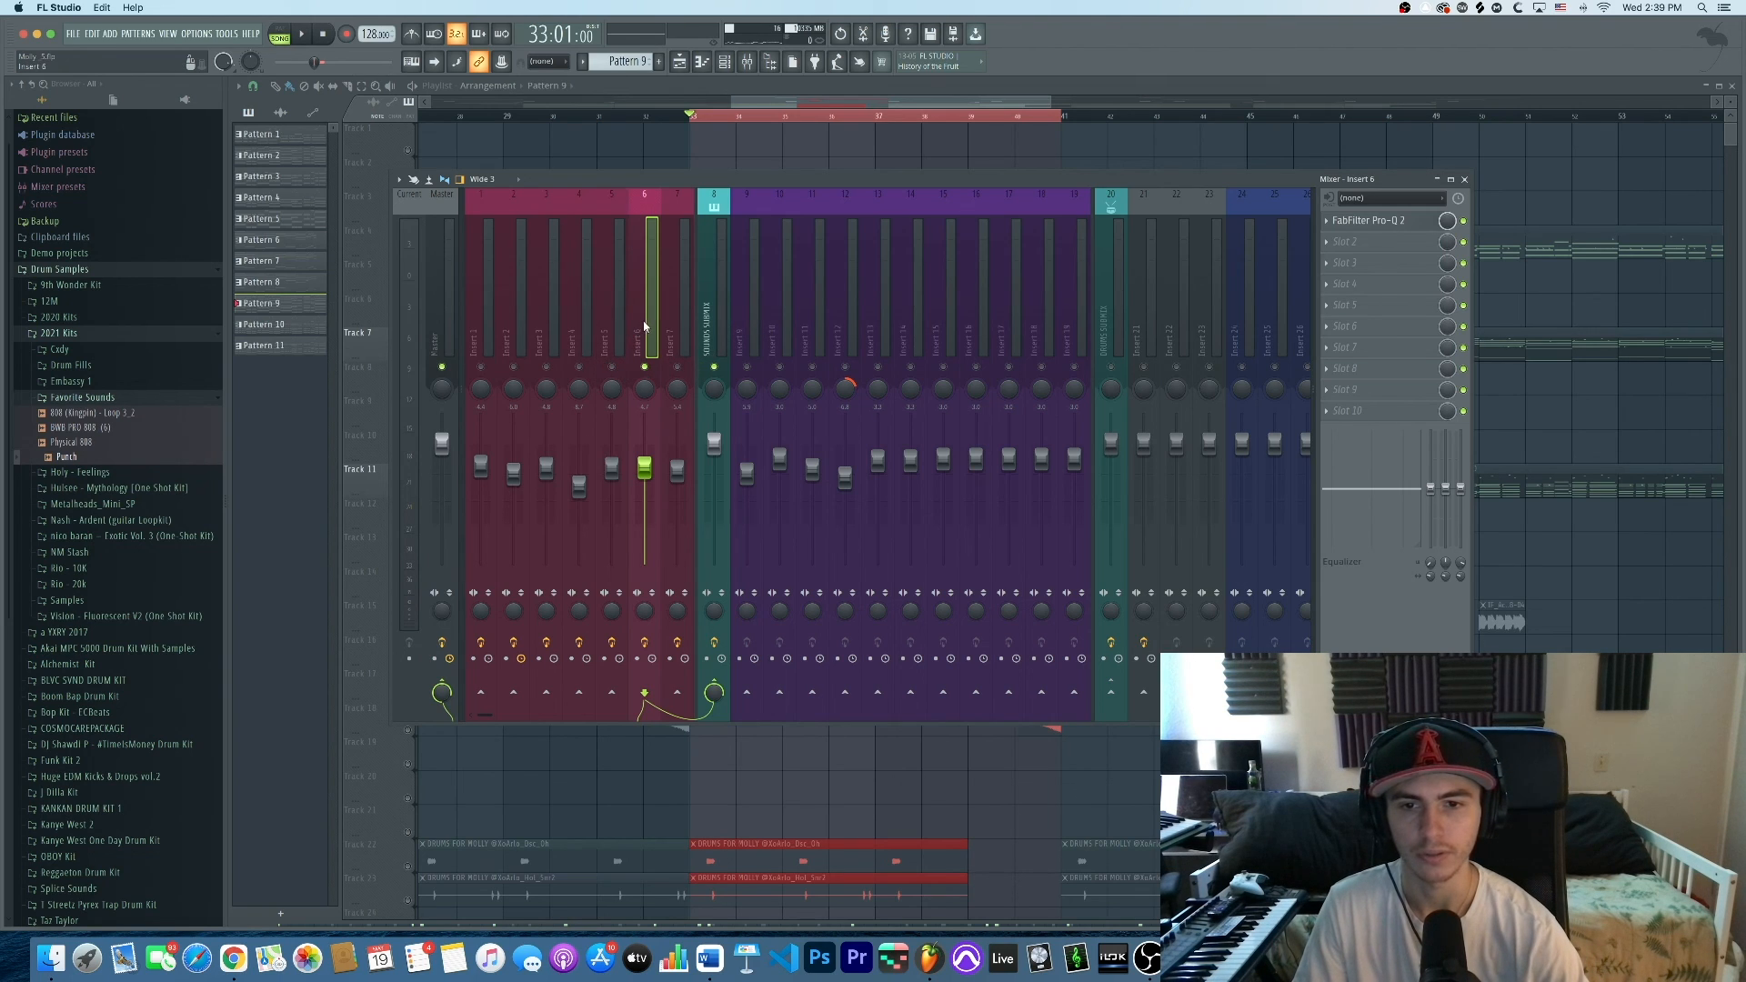
Play and stop the drum section from bar 33, then select Insert 7
key(space)
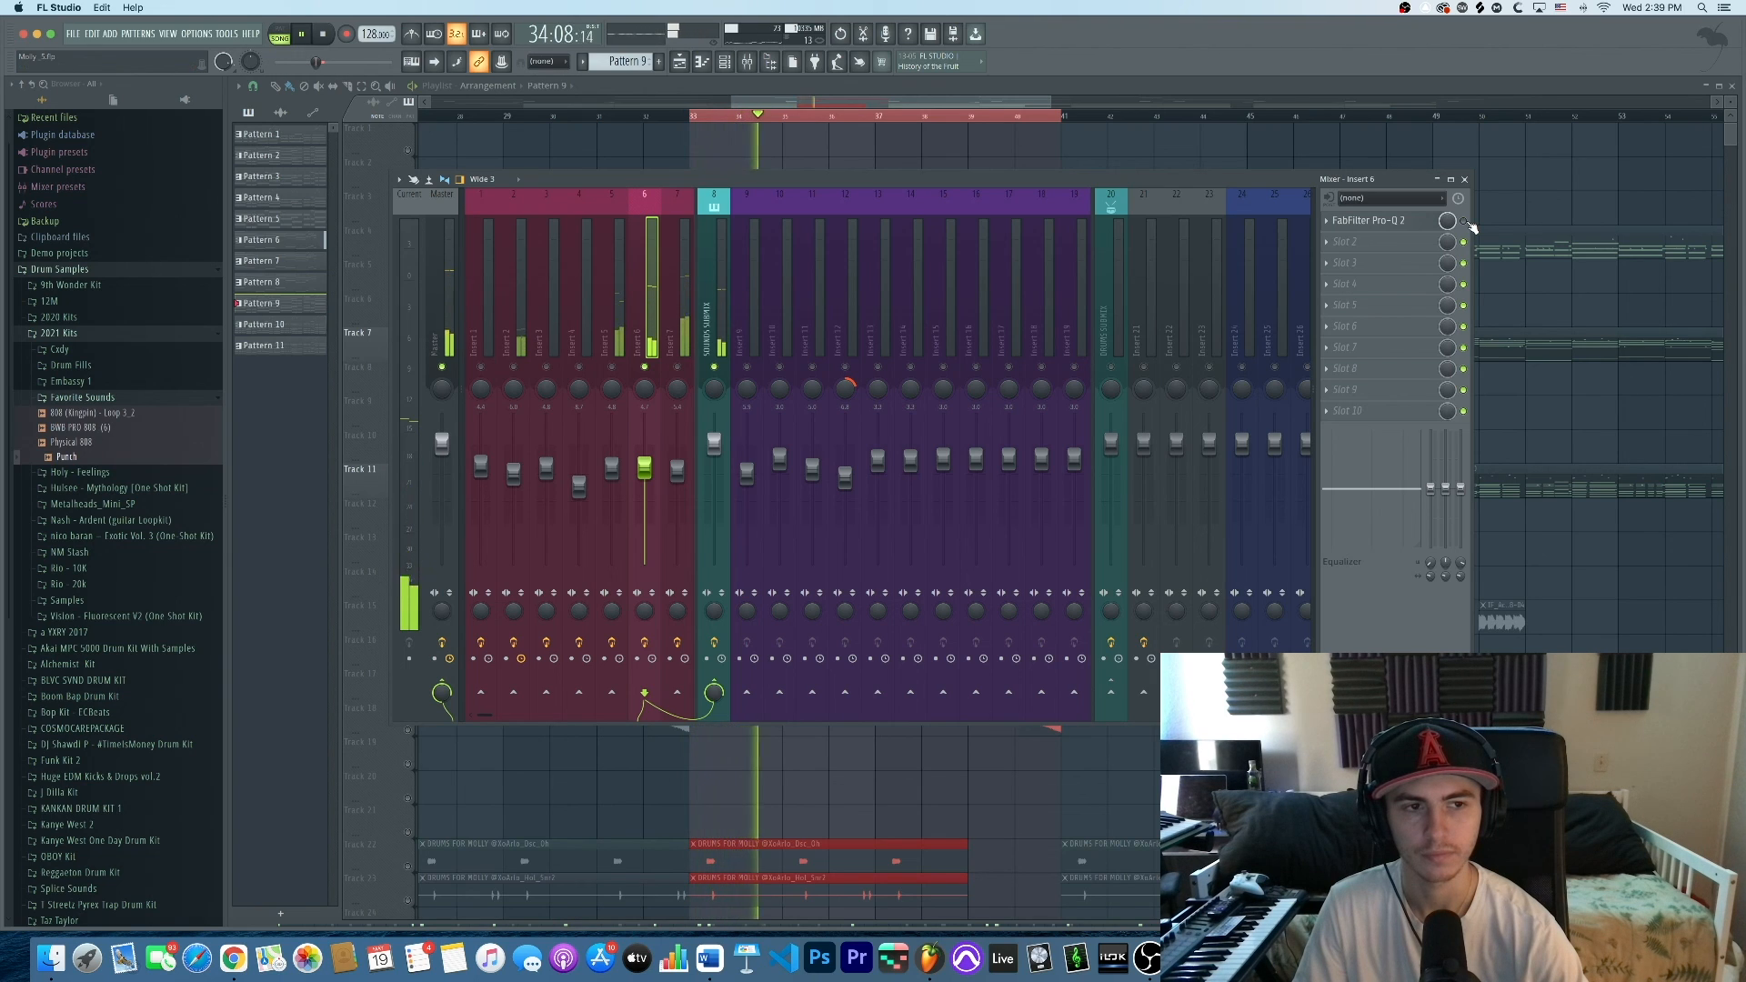
key(space)
key(space)
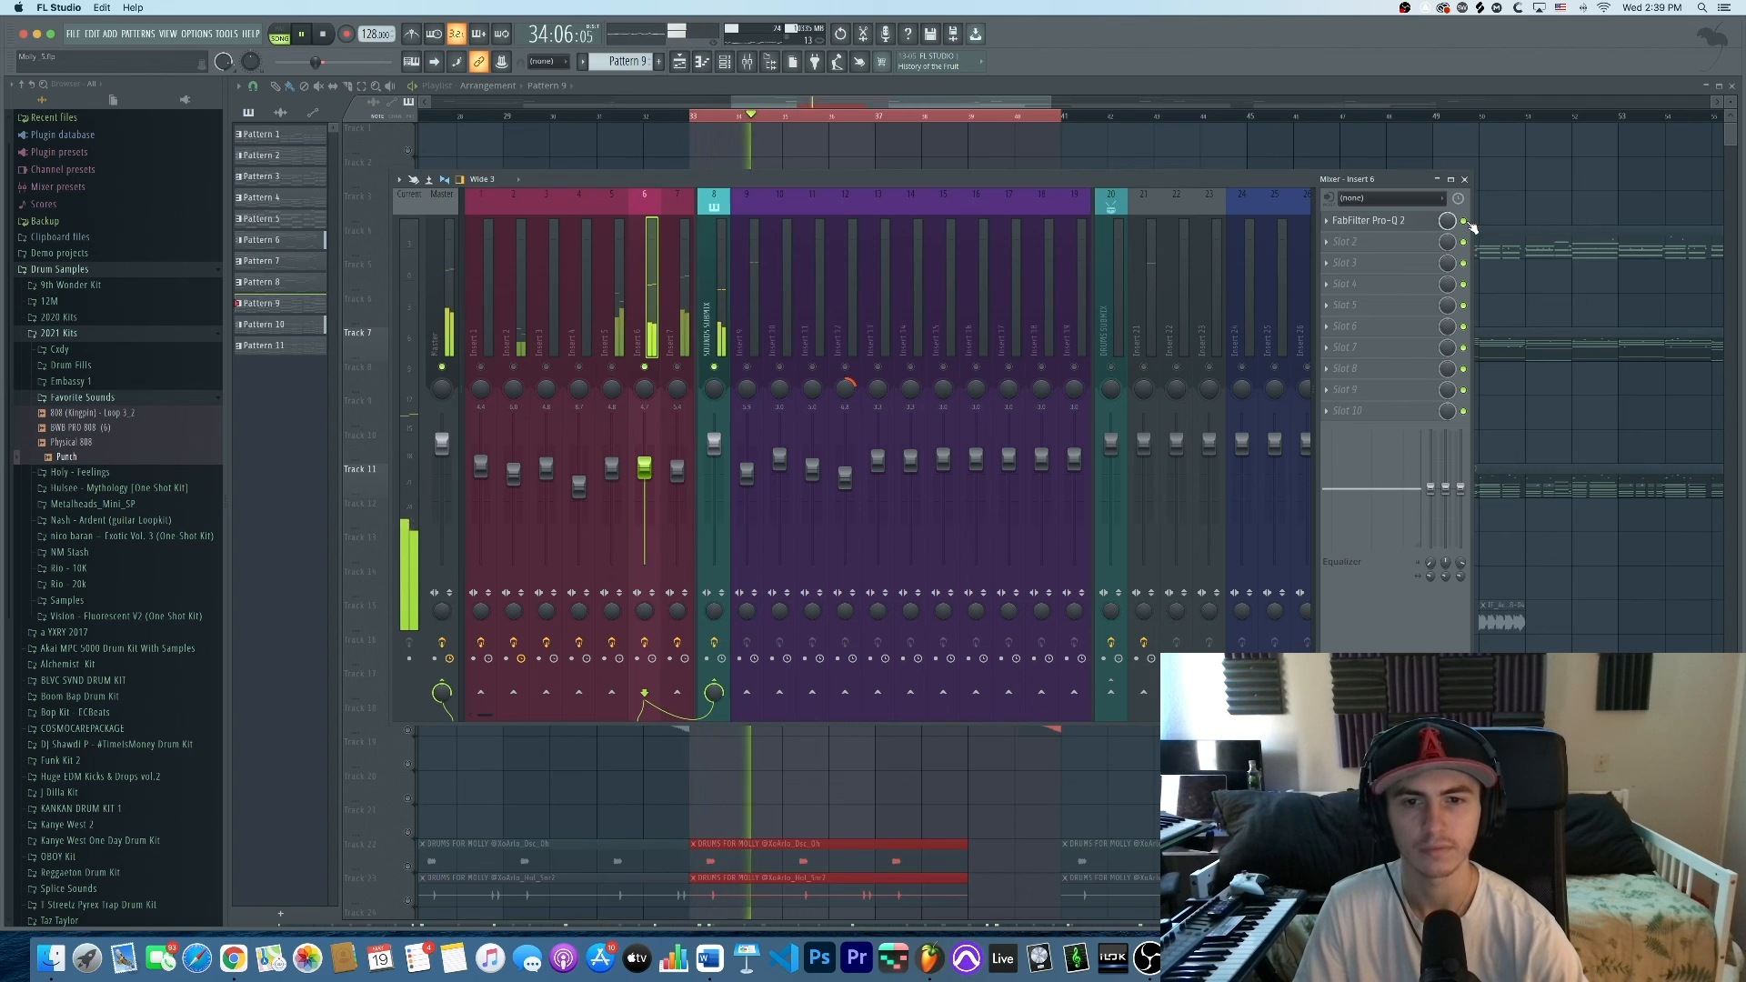
key(space)
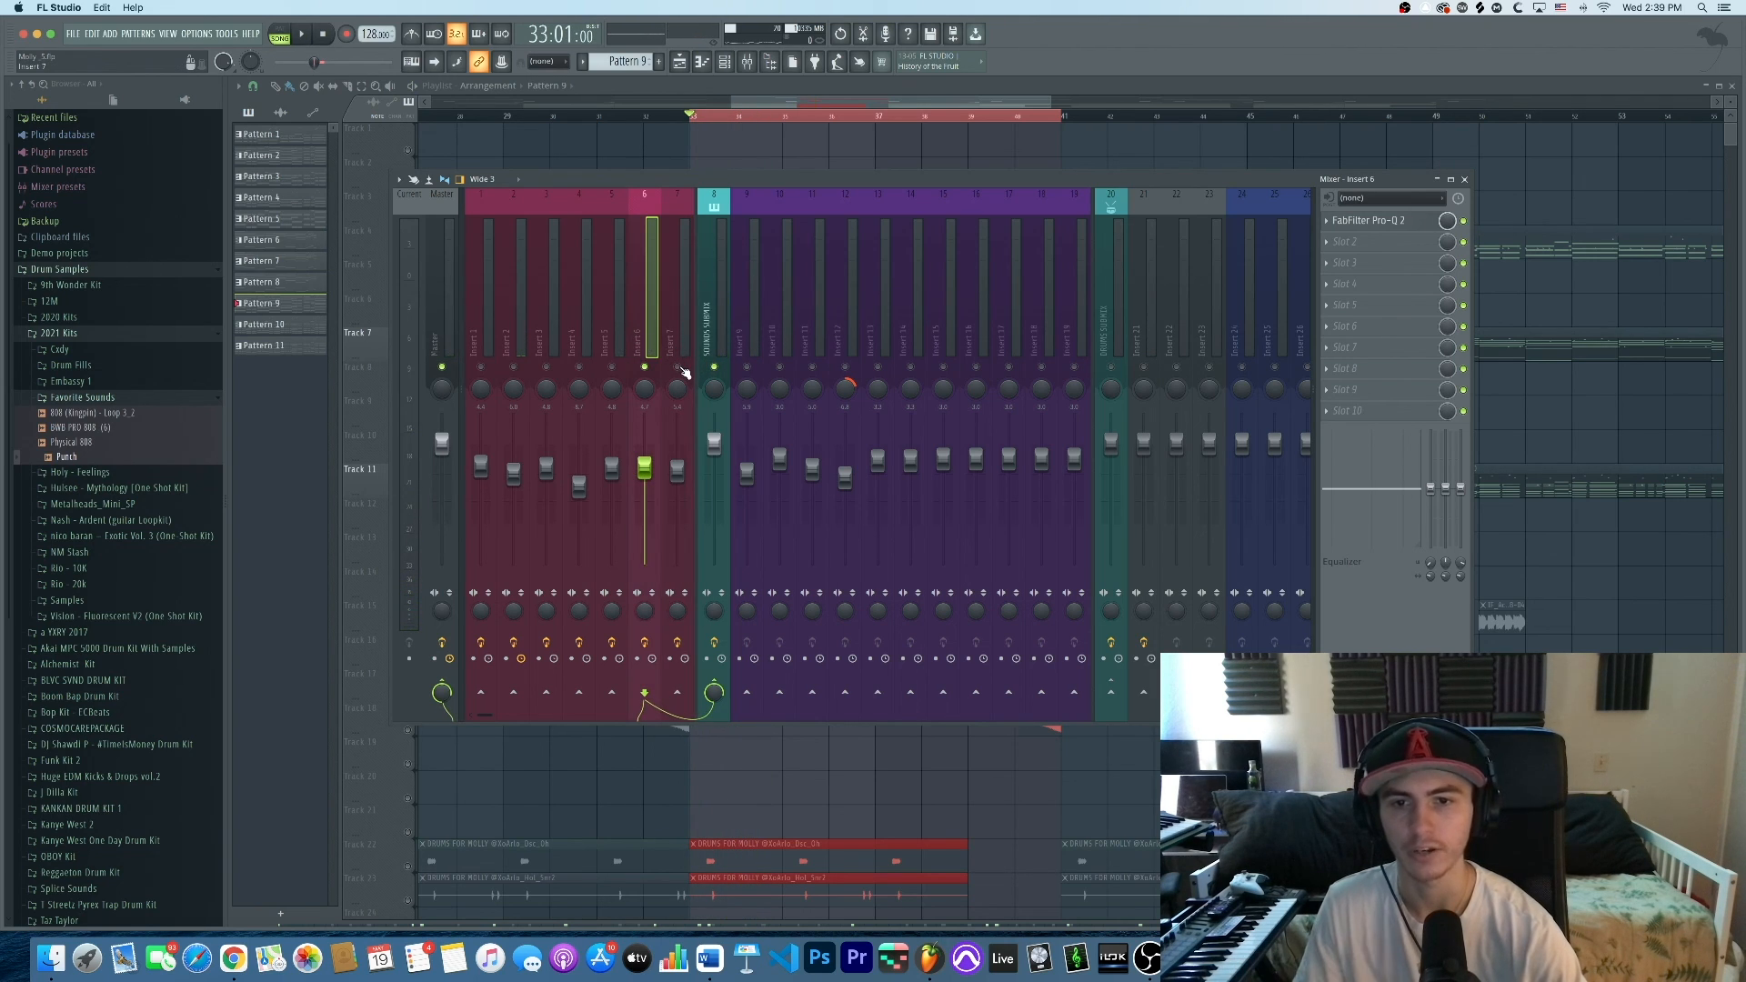
click(683, 335)
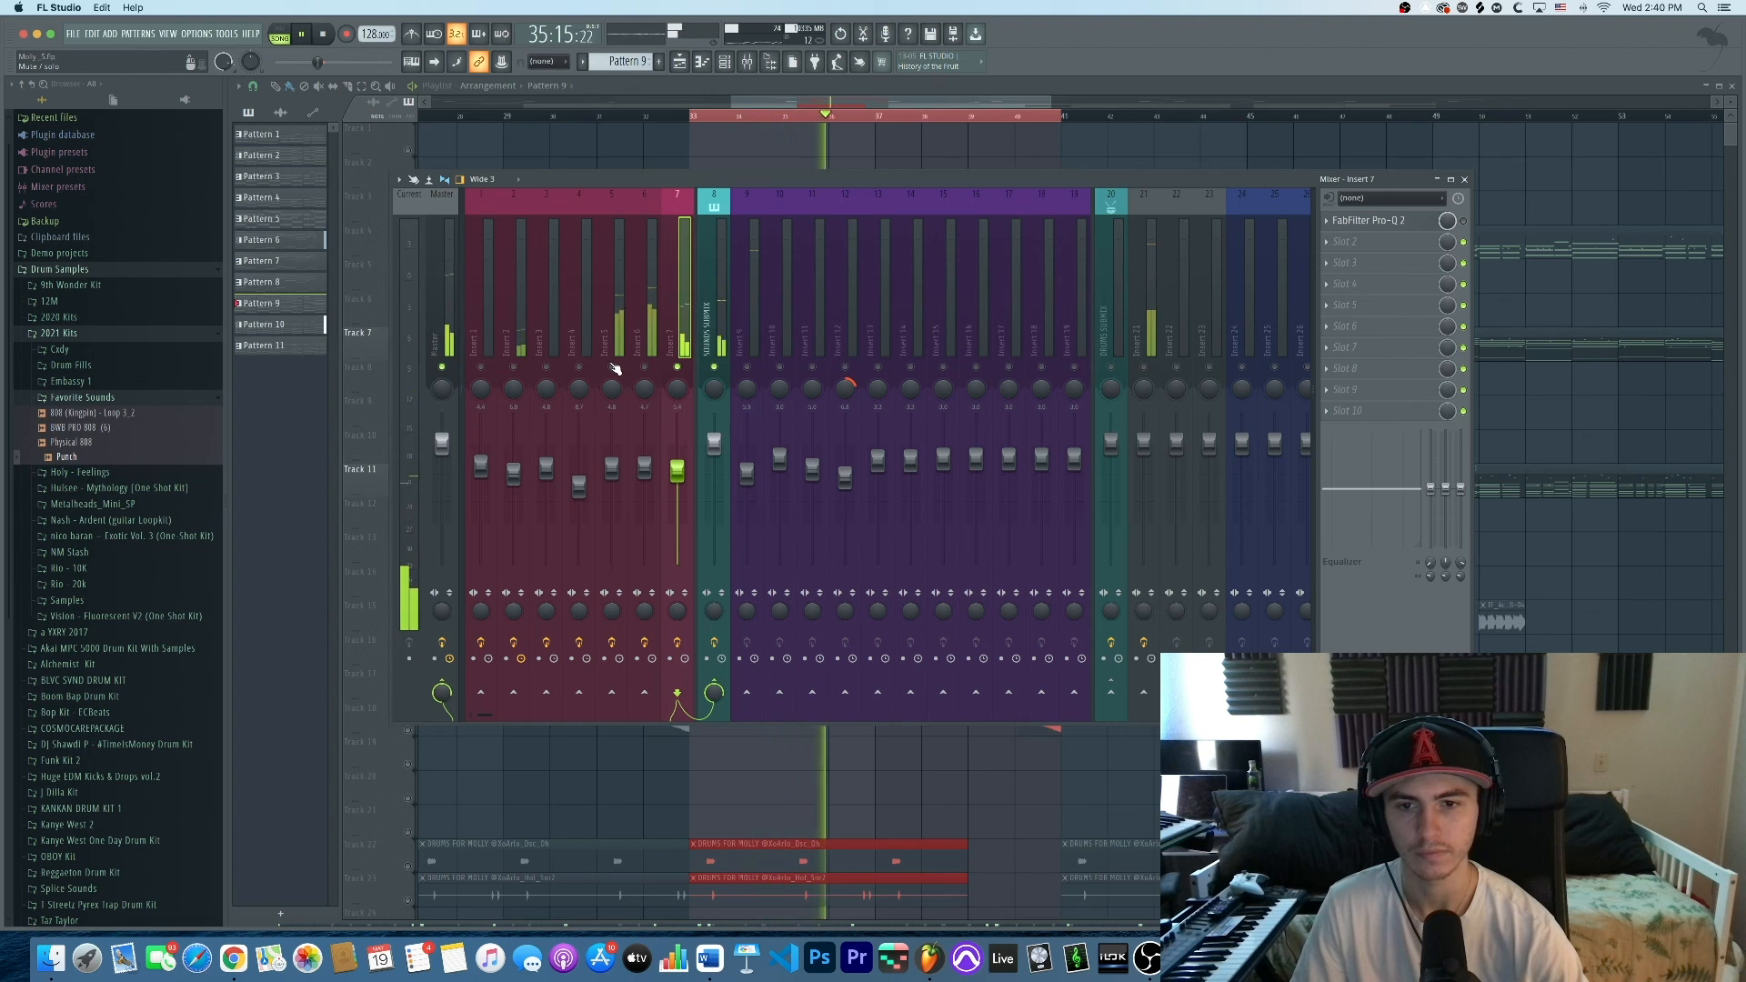
Replay from bar 33, select Insert 5, briefly open its Pro-Q 2, and stop
key(space)
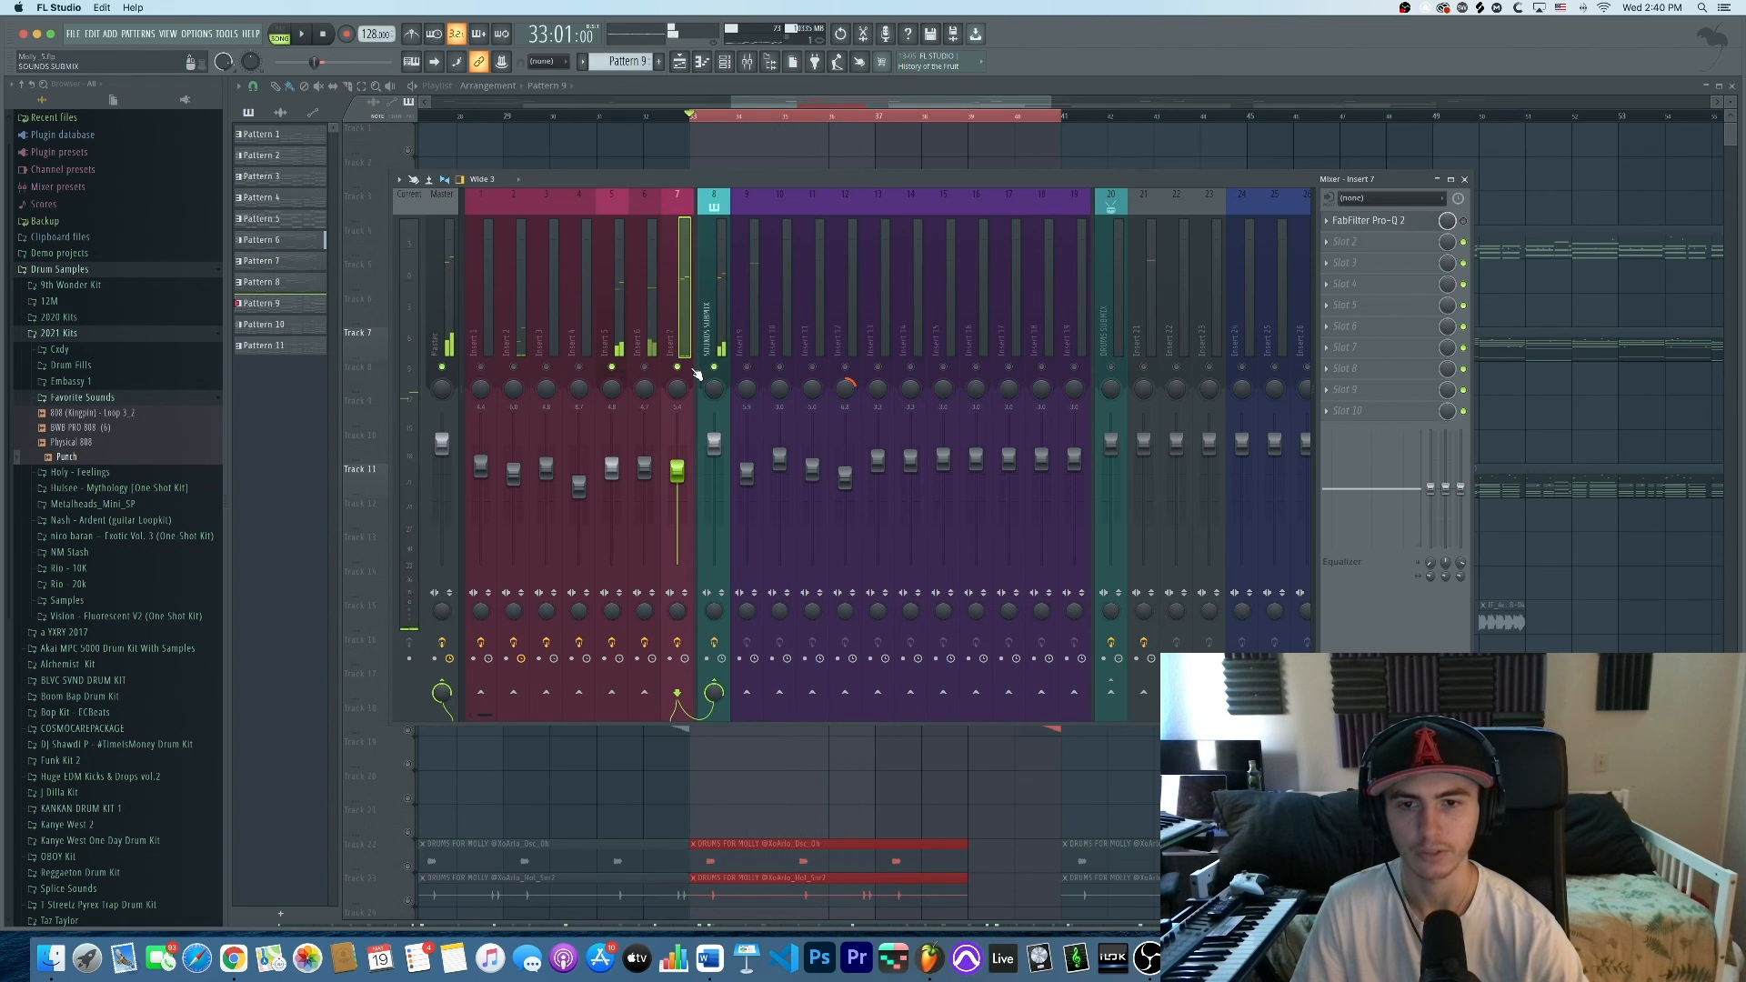
key(space)
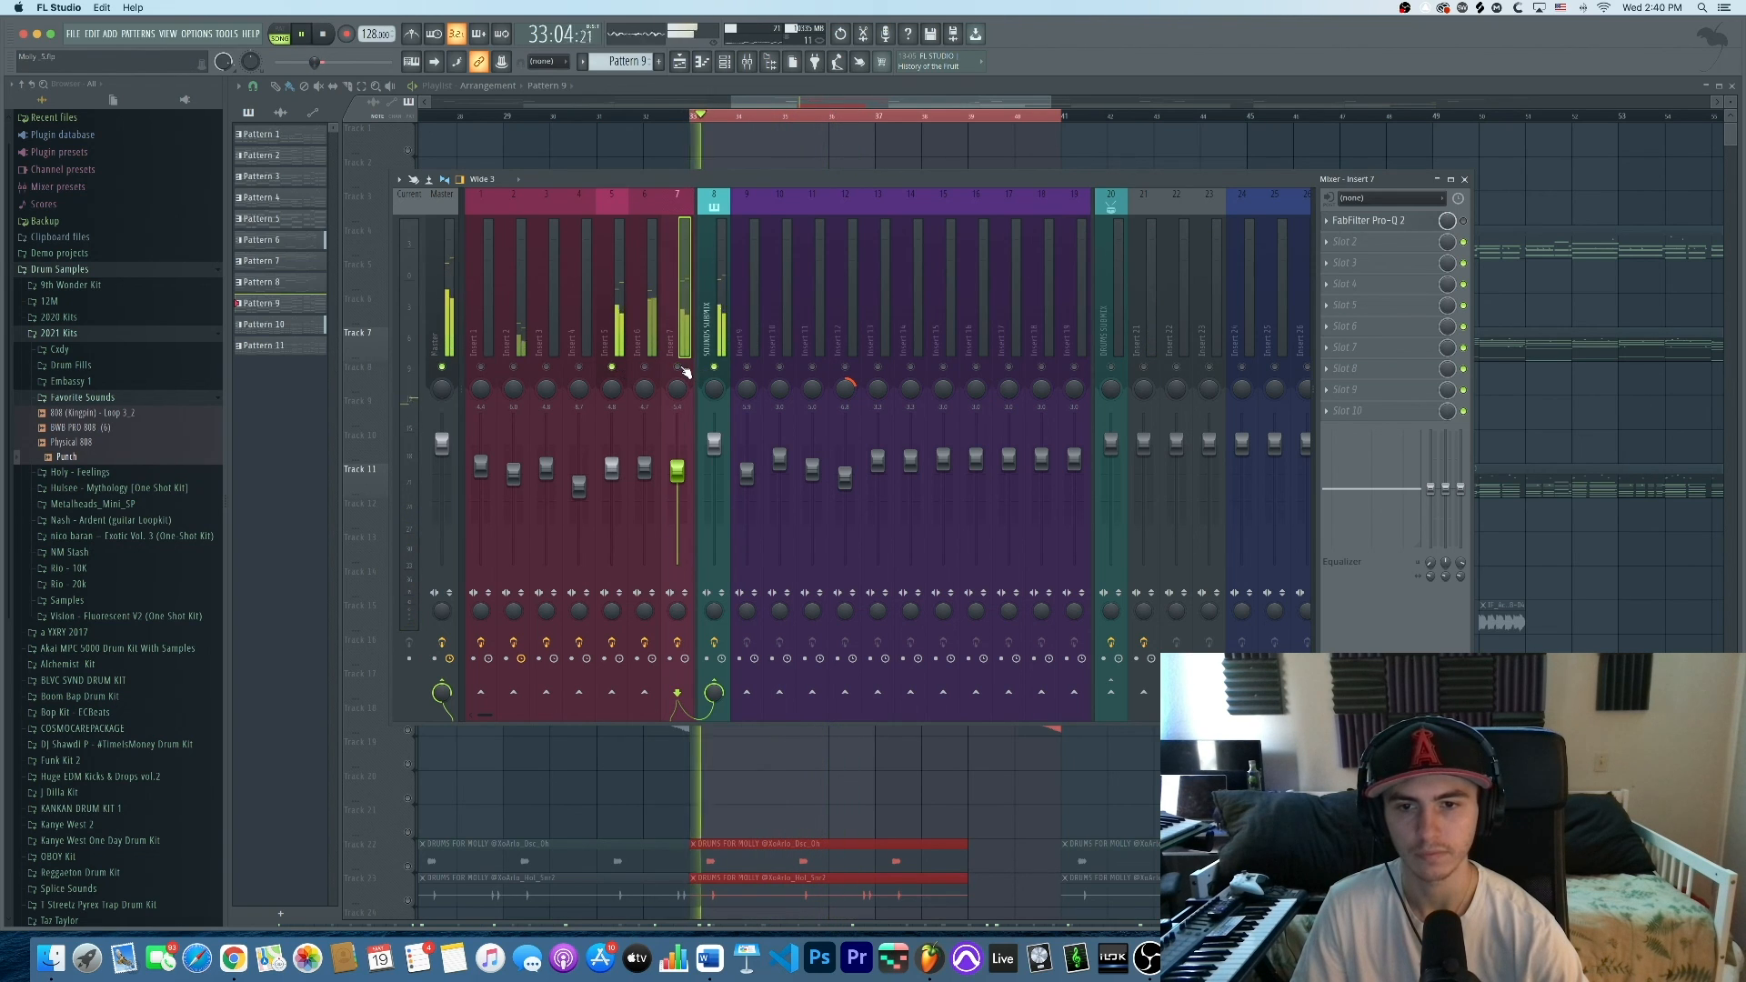
click(613, 325)
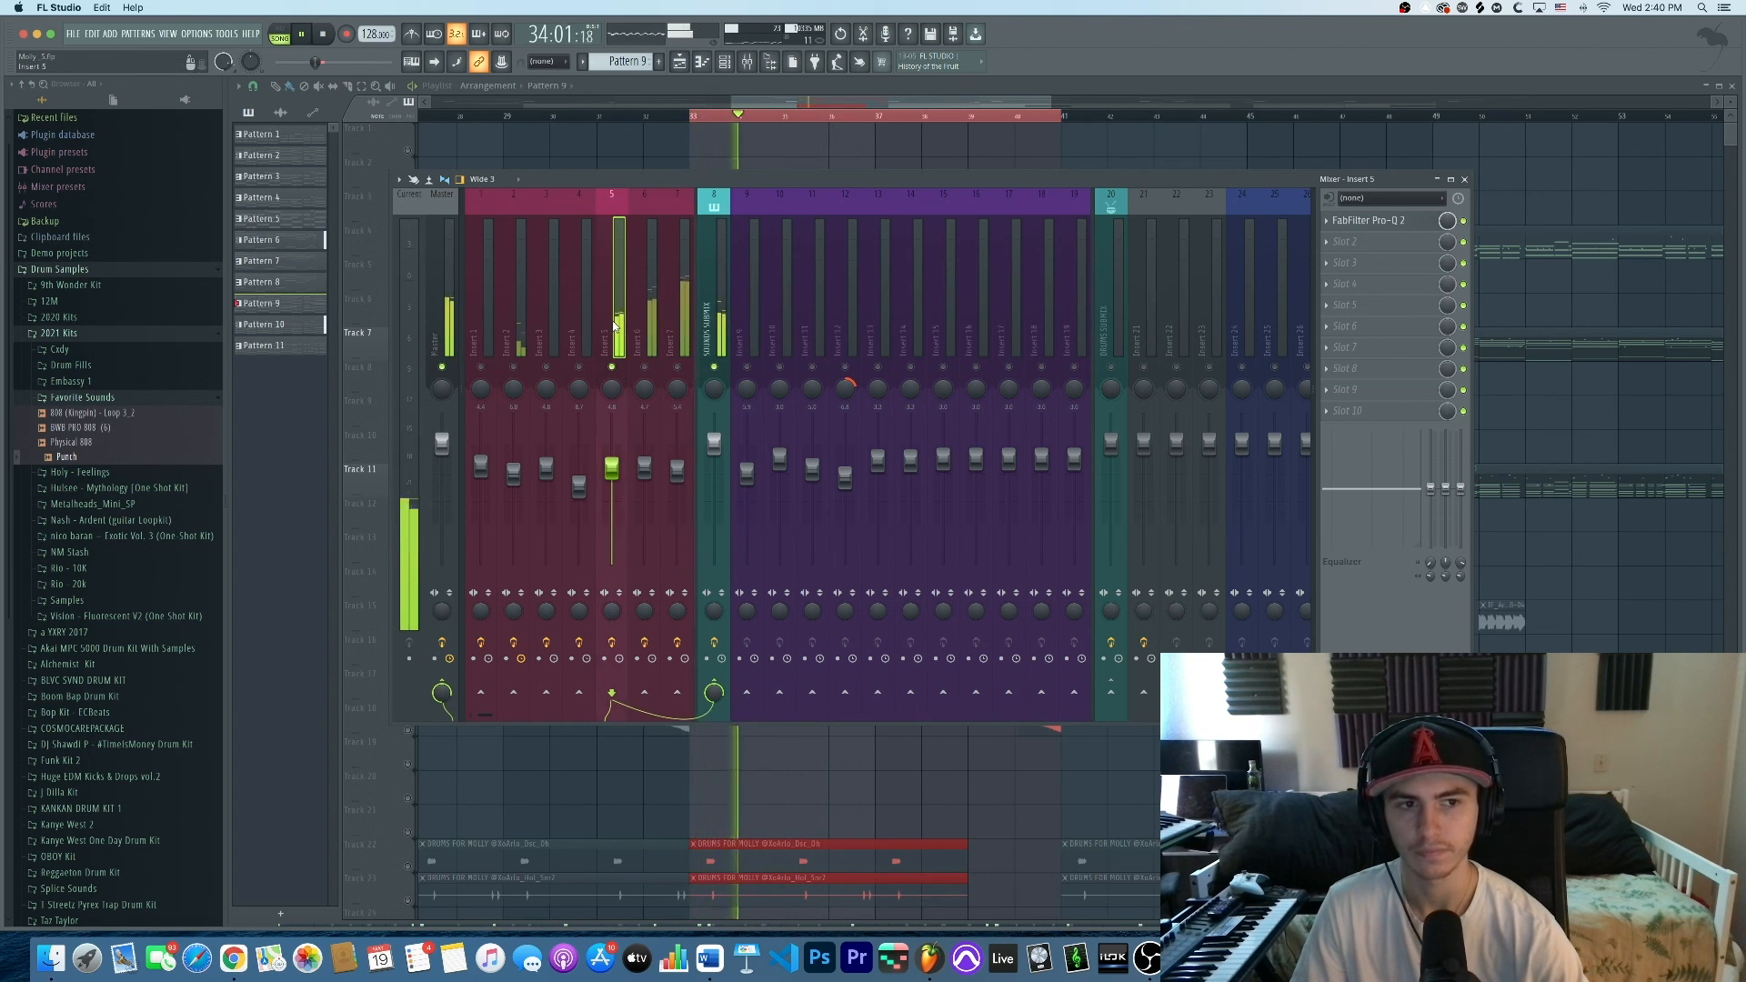
click(1367, 221)
click(1365, 223)
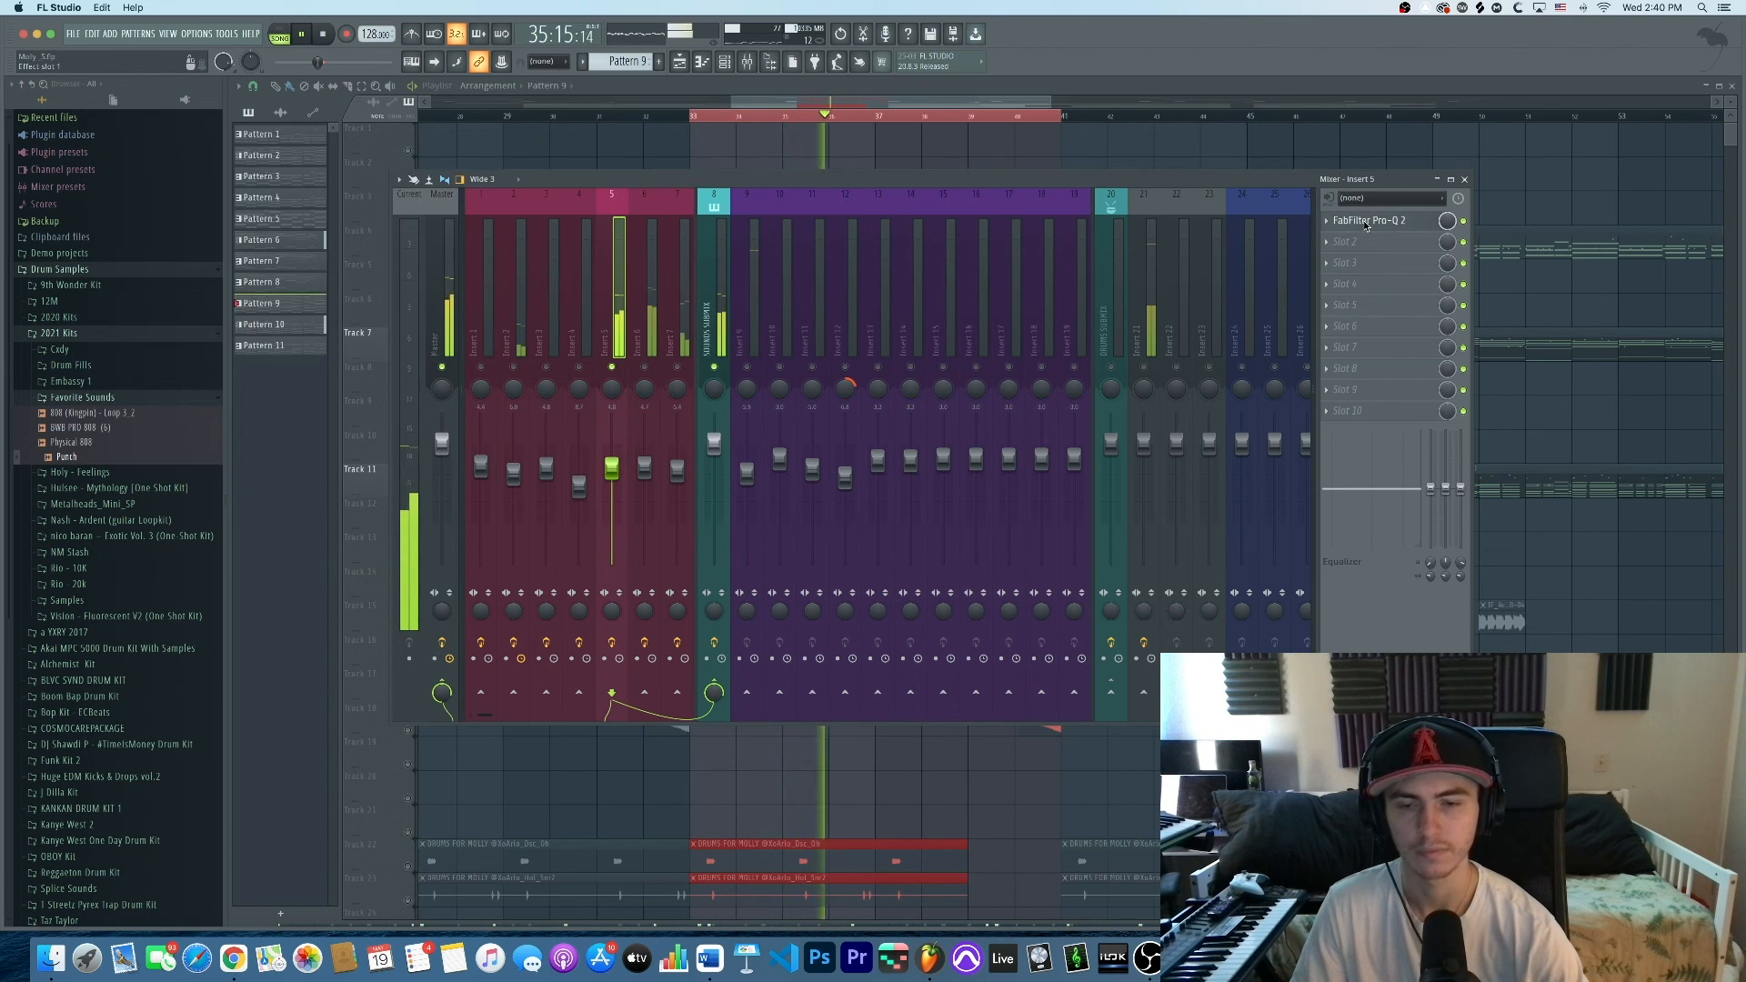
key(space)
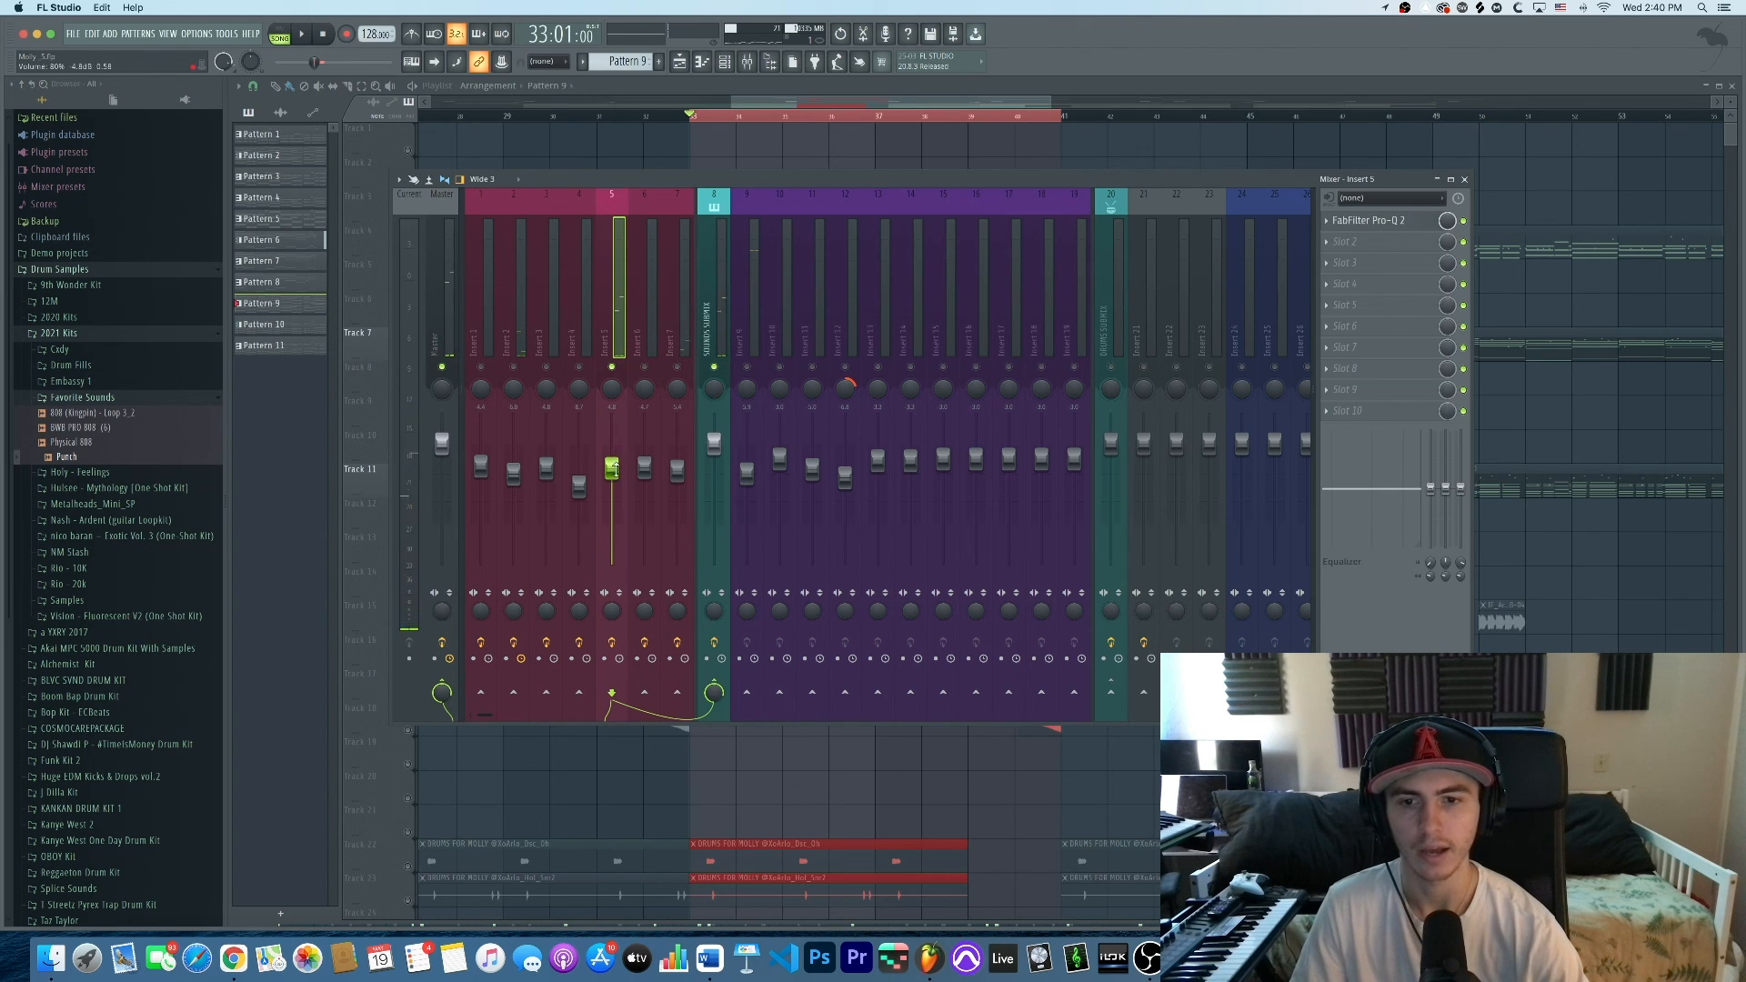
Check Insert 5's 53.7 Hz Pro-Q 2 low cut, listen to Insert 6, clear its solo, close the mixer
click(1374, 226)
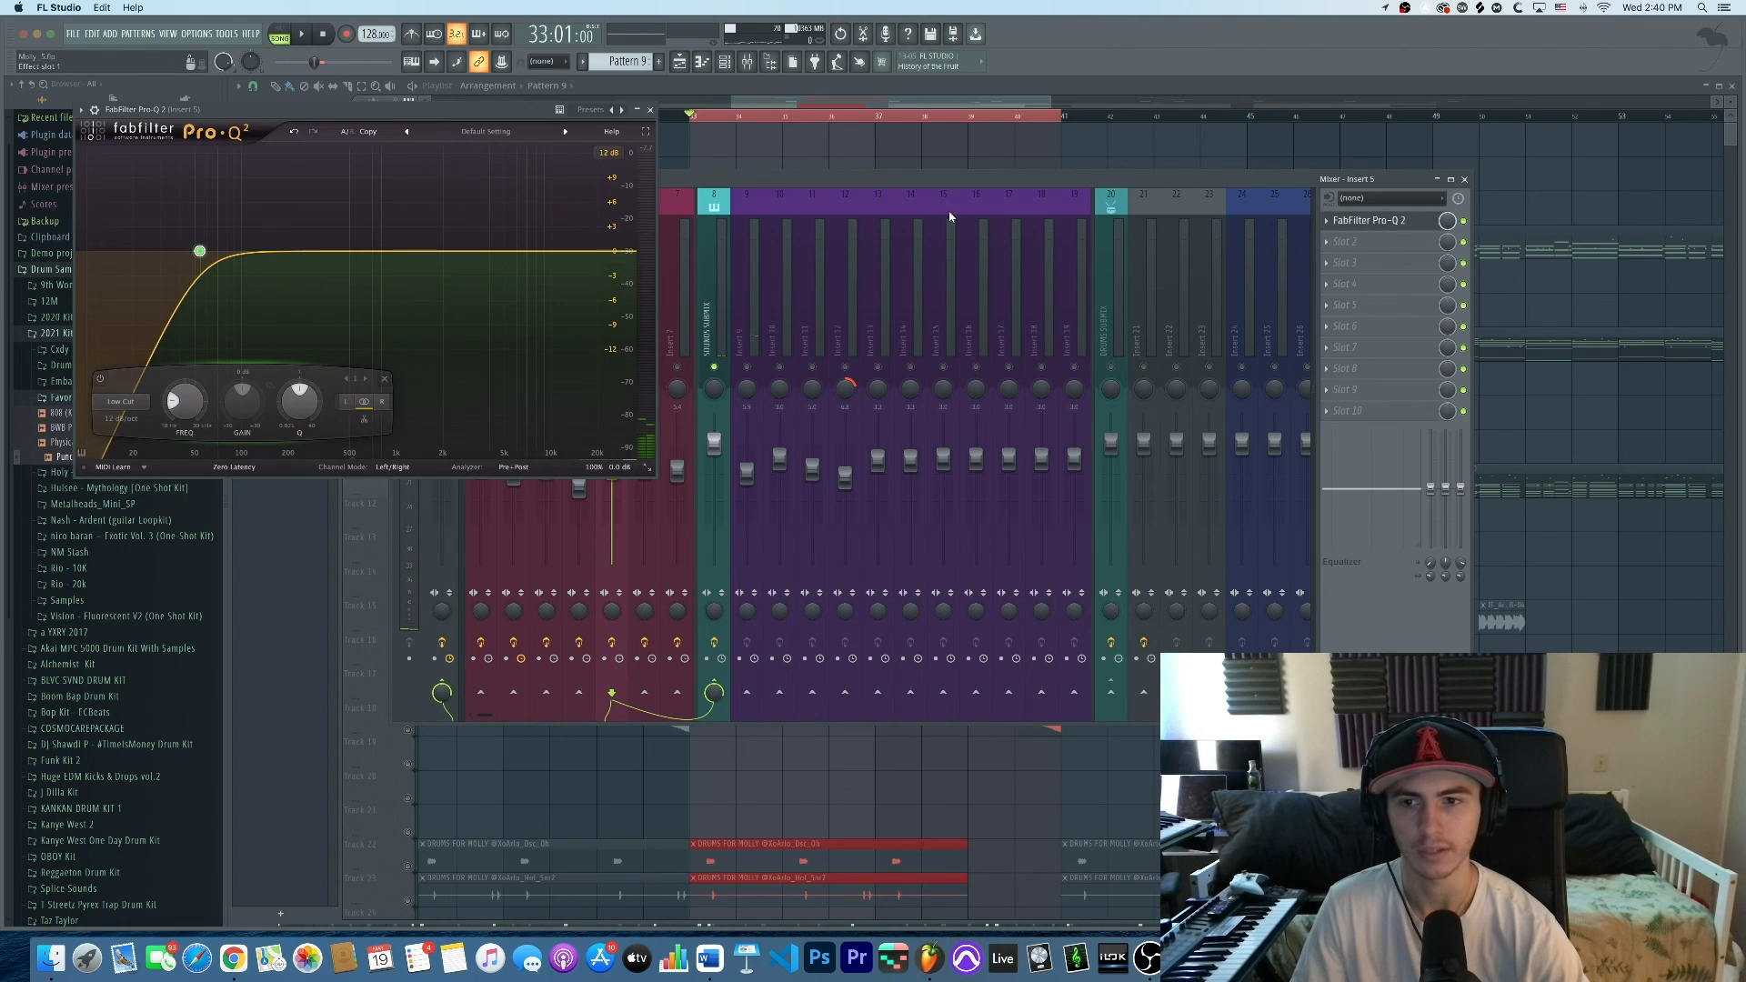
click(651, 110)
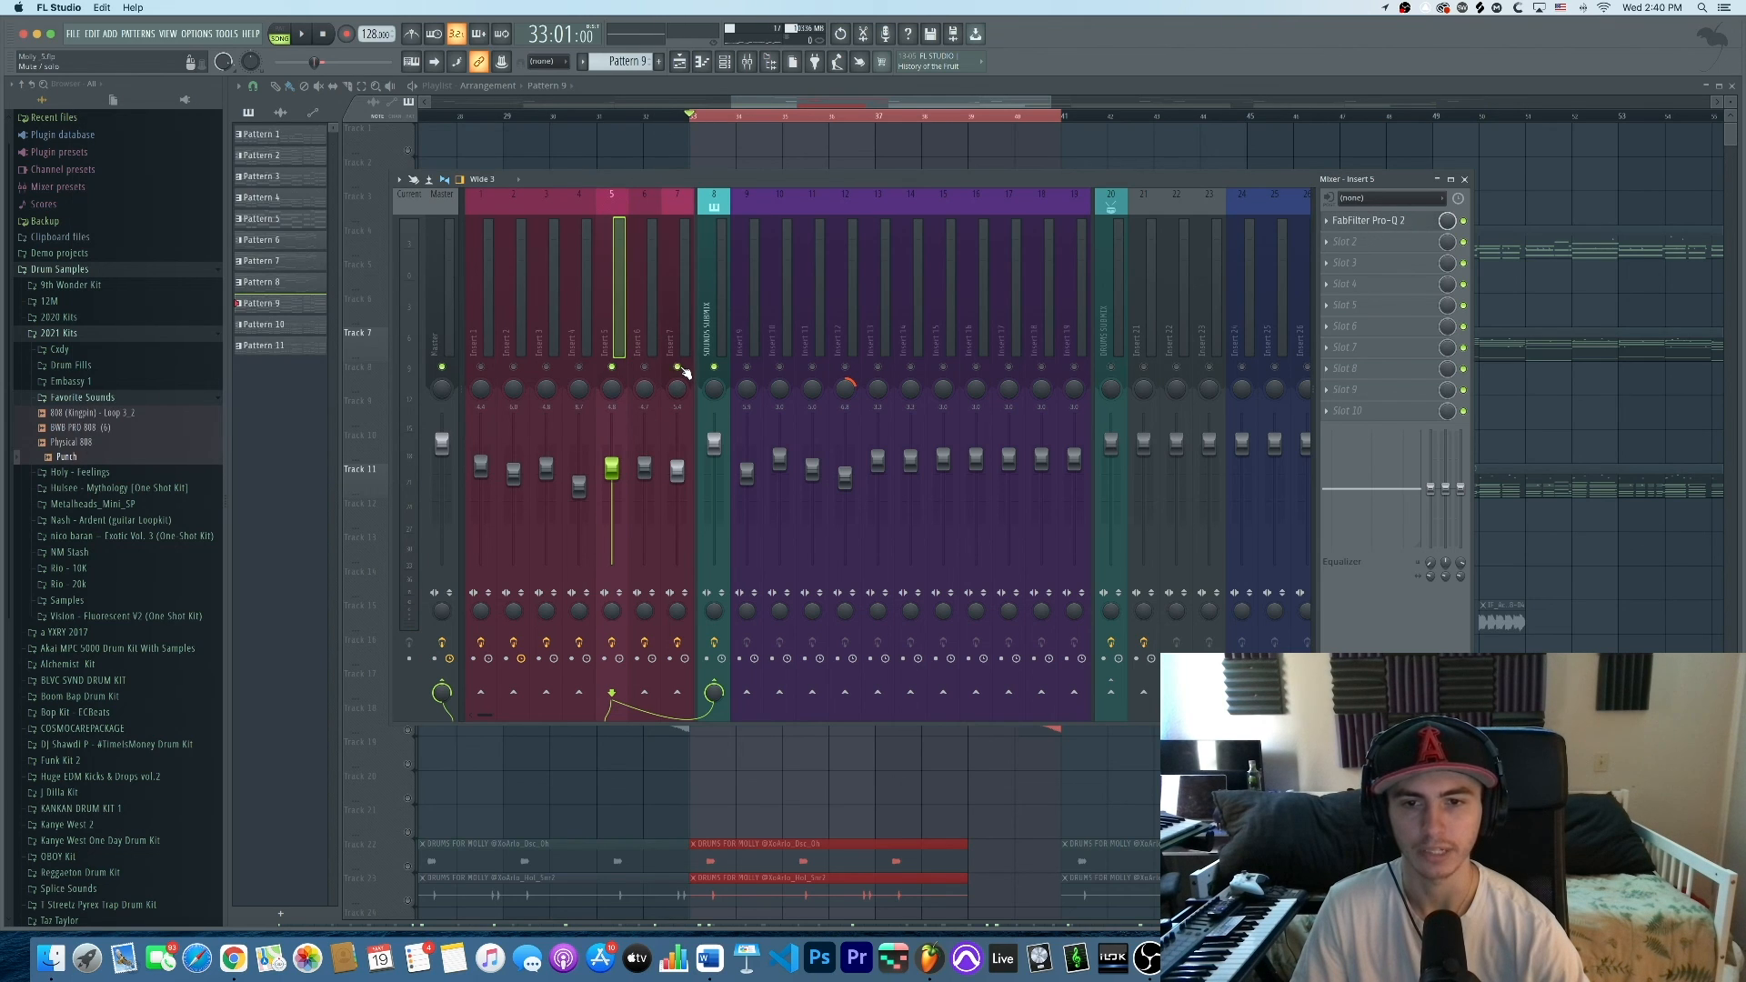
key(space)
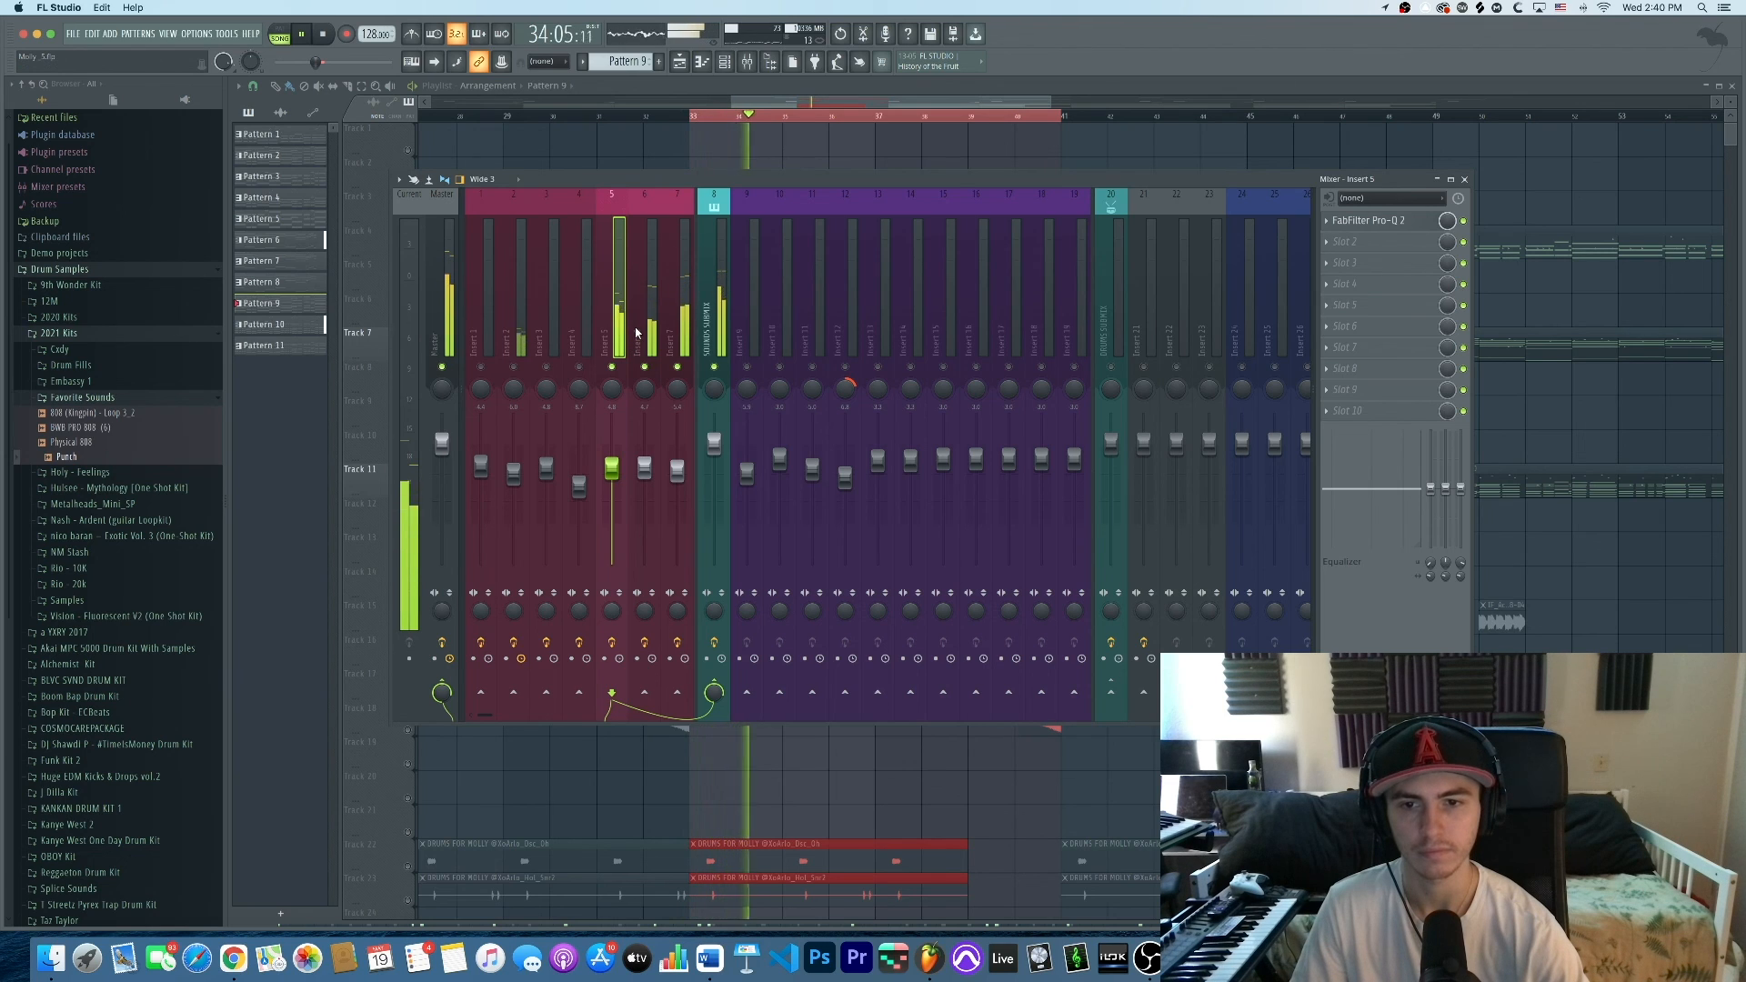
click(647, 330)
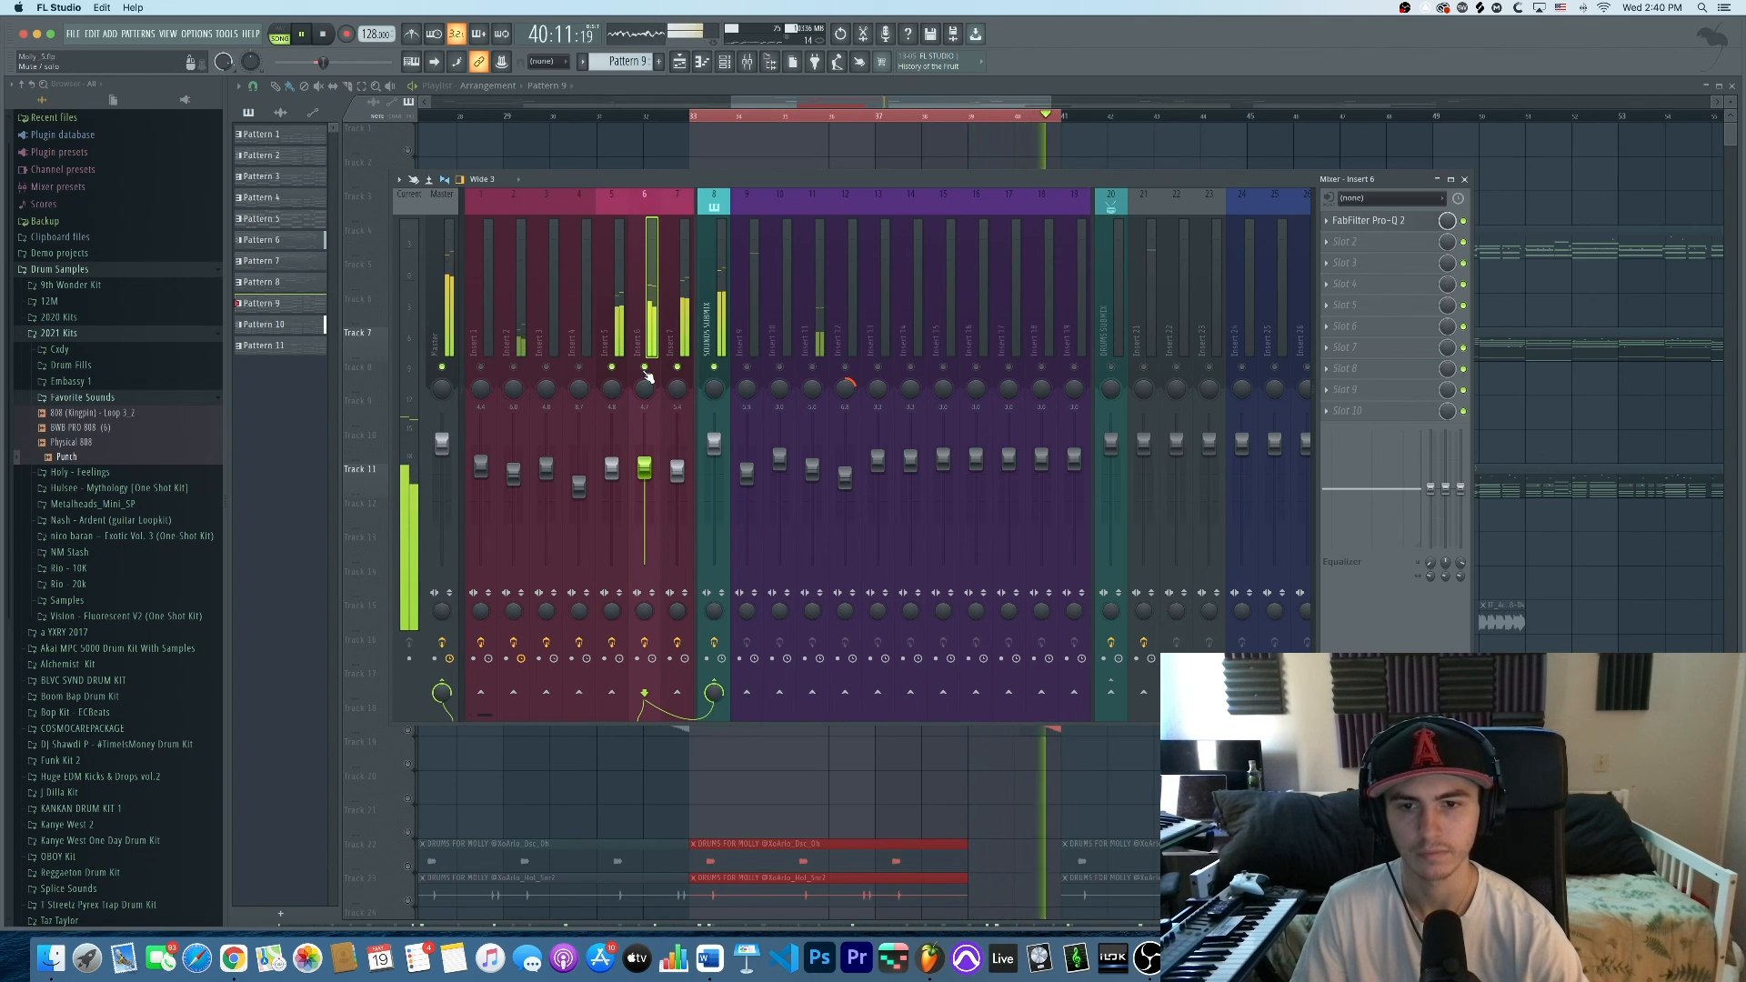
key(space)
right_click(647, 367)
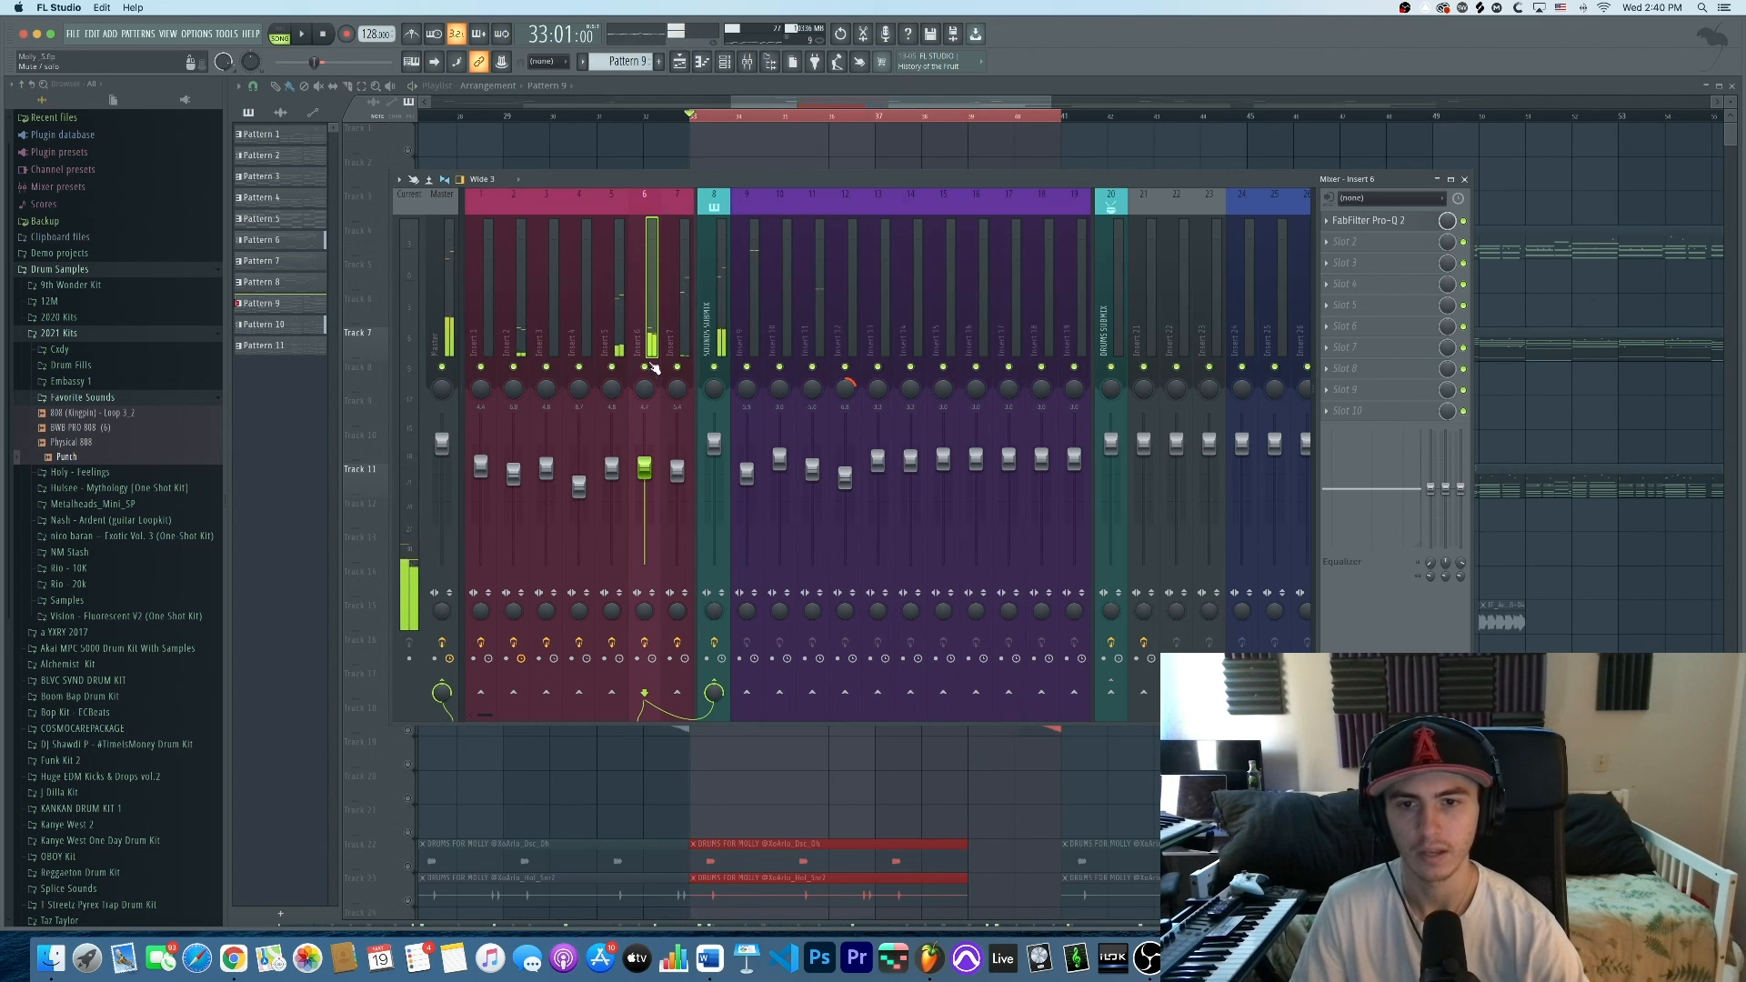
click(748, 62)
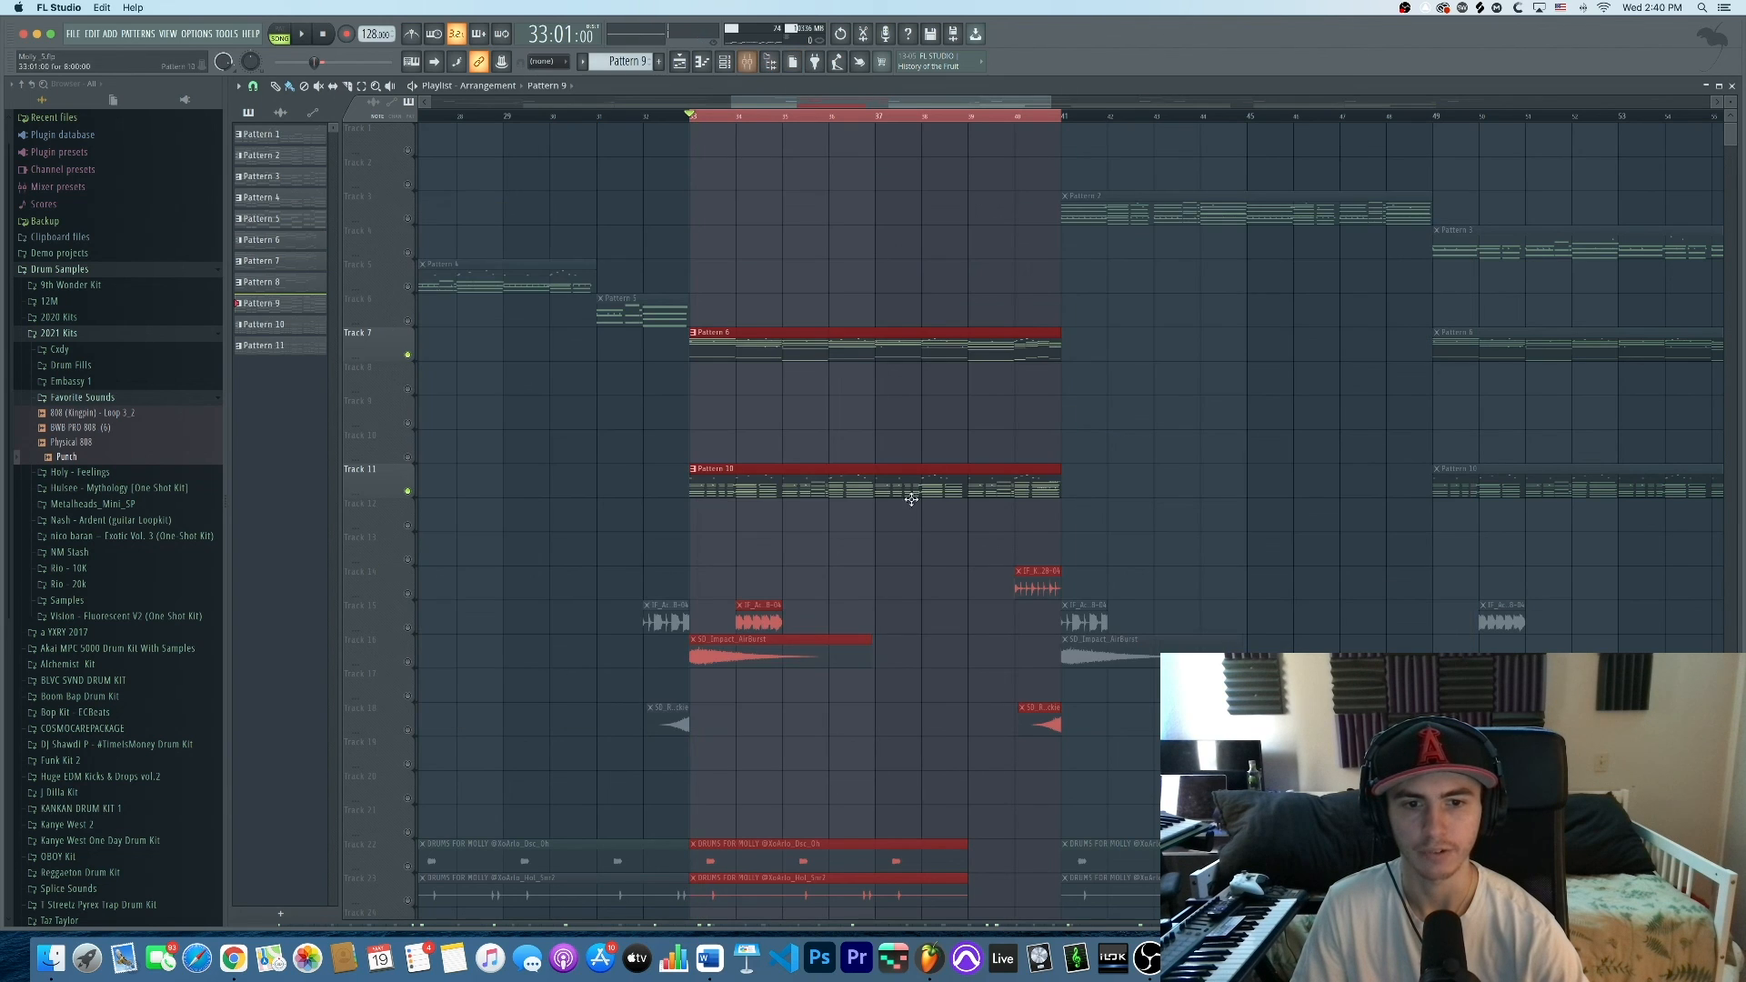
Clear the bars 33–41 selection and play the impact Tracks 15 and 16 soloed
scroll(916, 495, down, 5)
ctrl+click(836, 119)
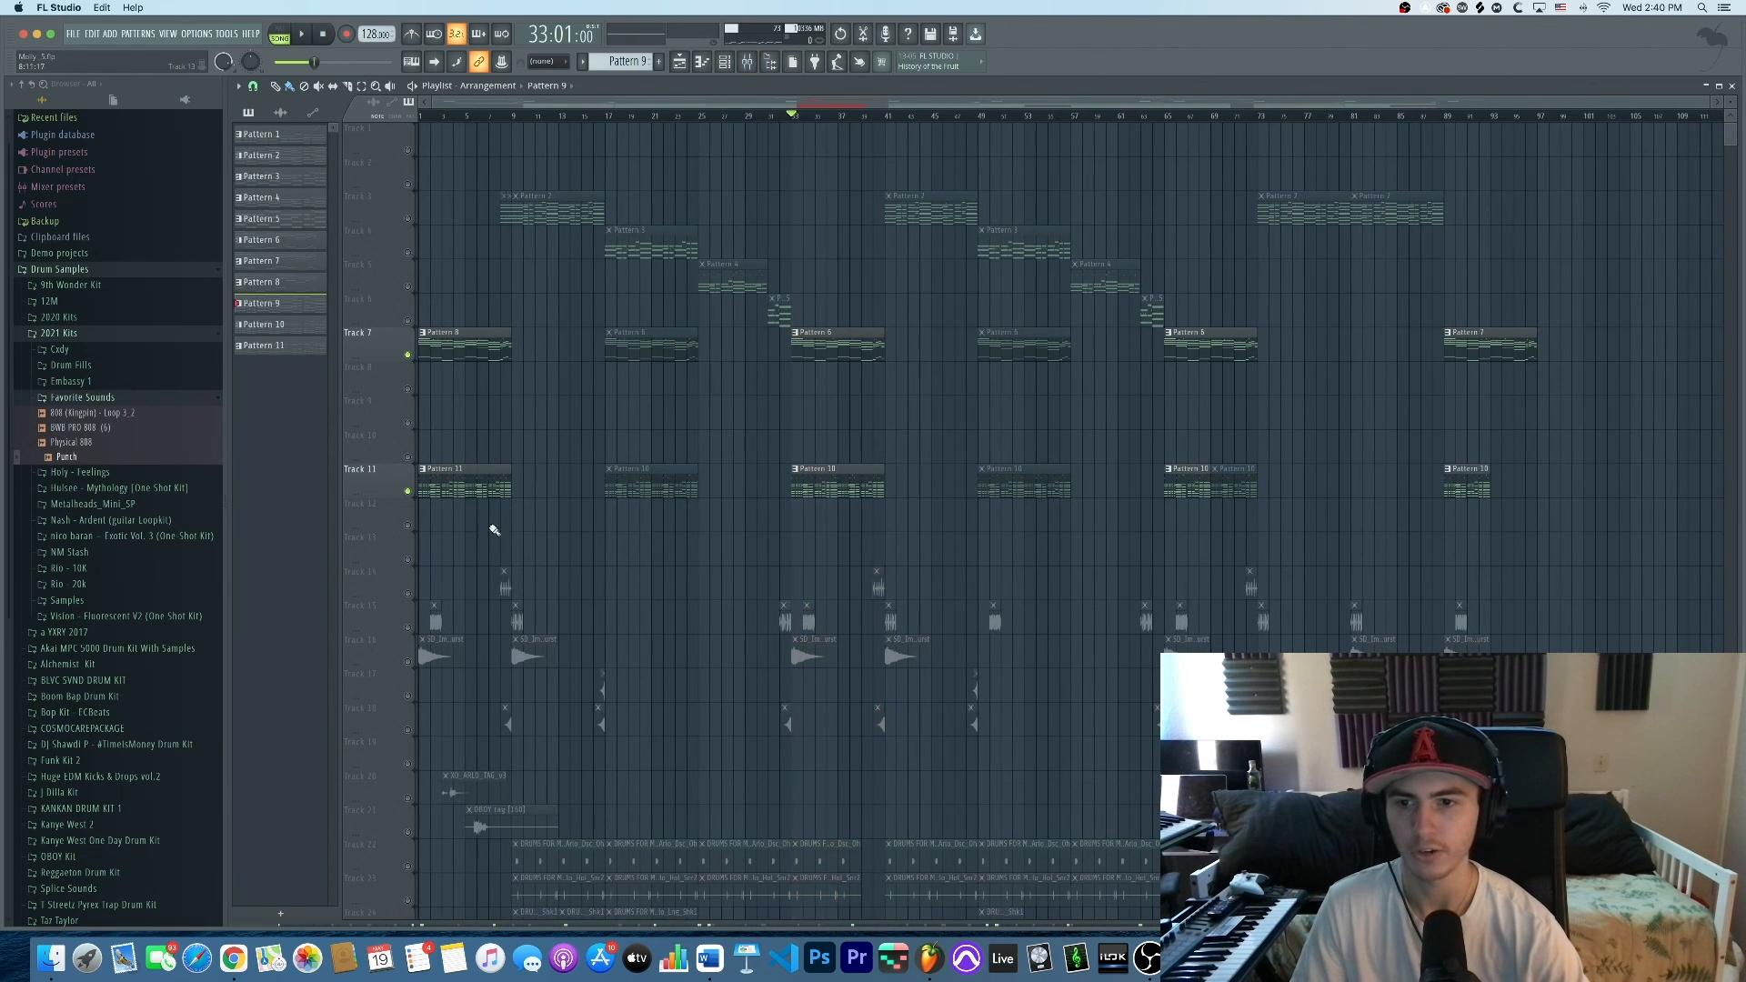
ctrl+click(407, 356)
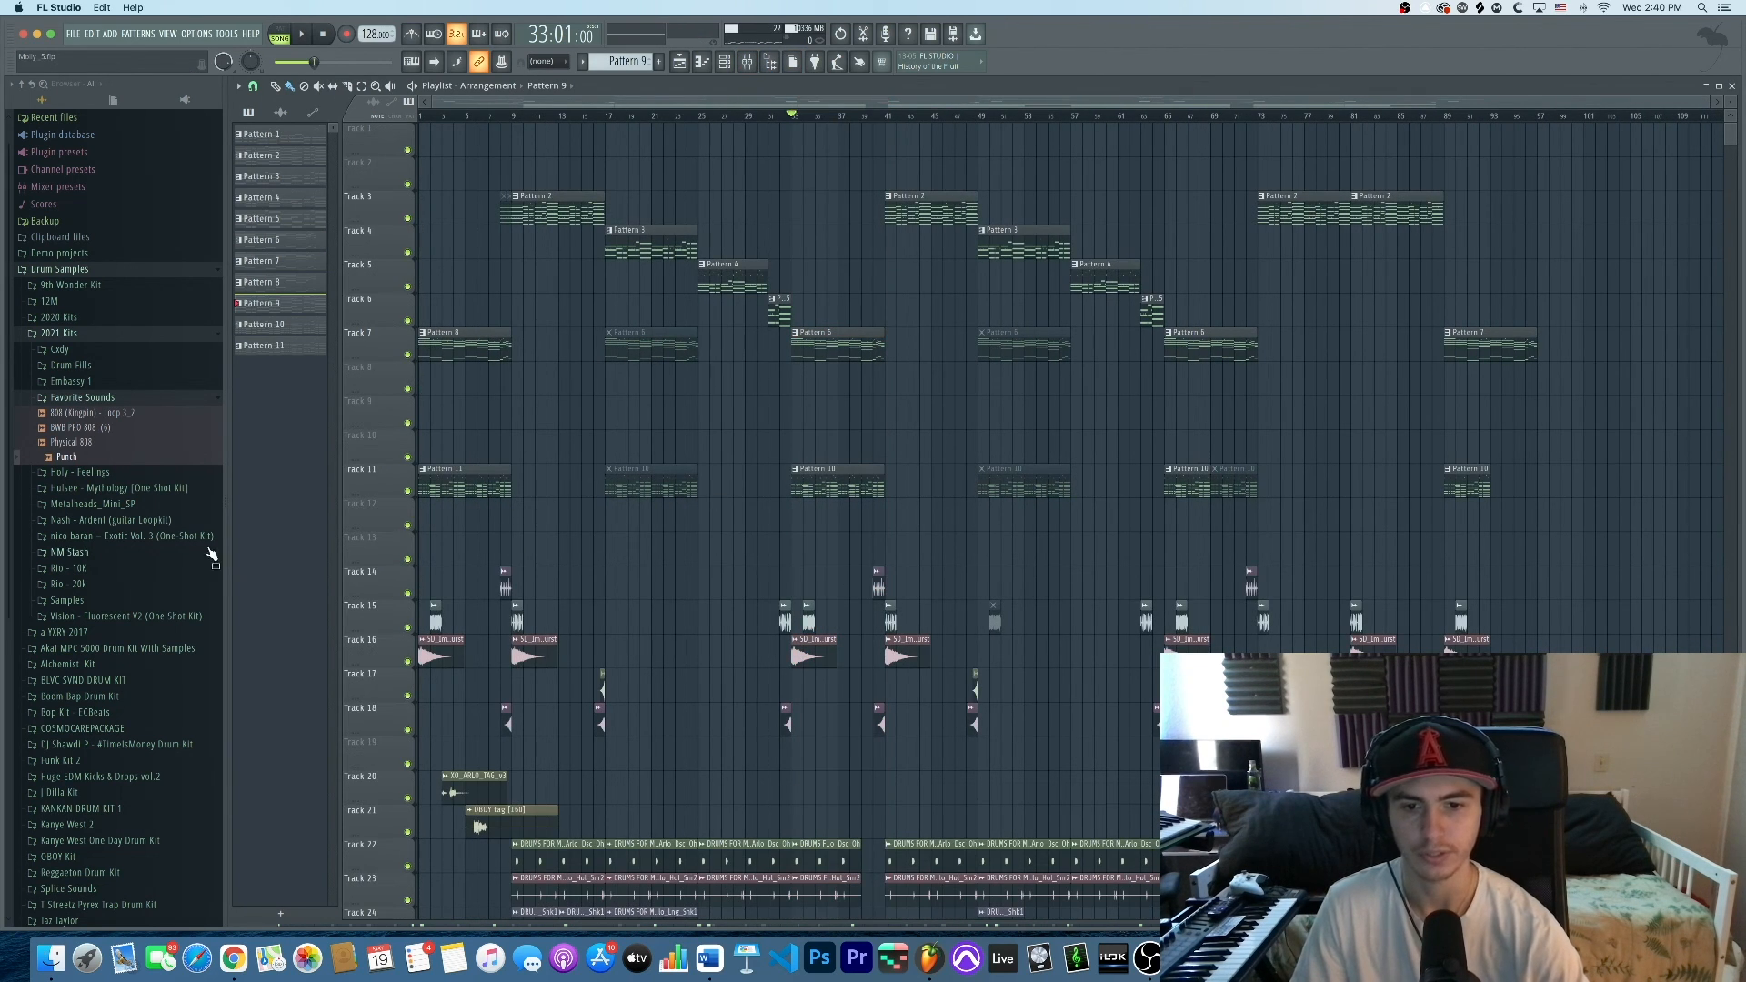
ctrl+click(408, 627)
click(407, 662)
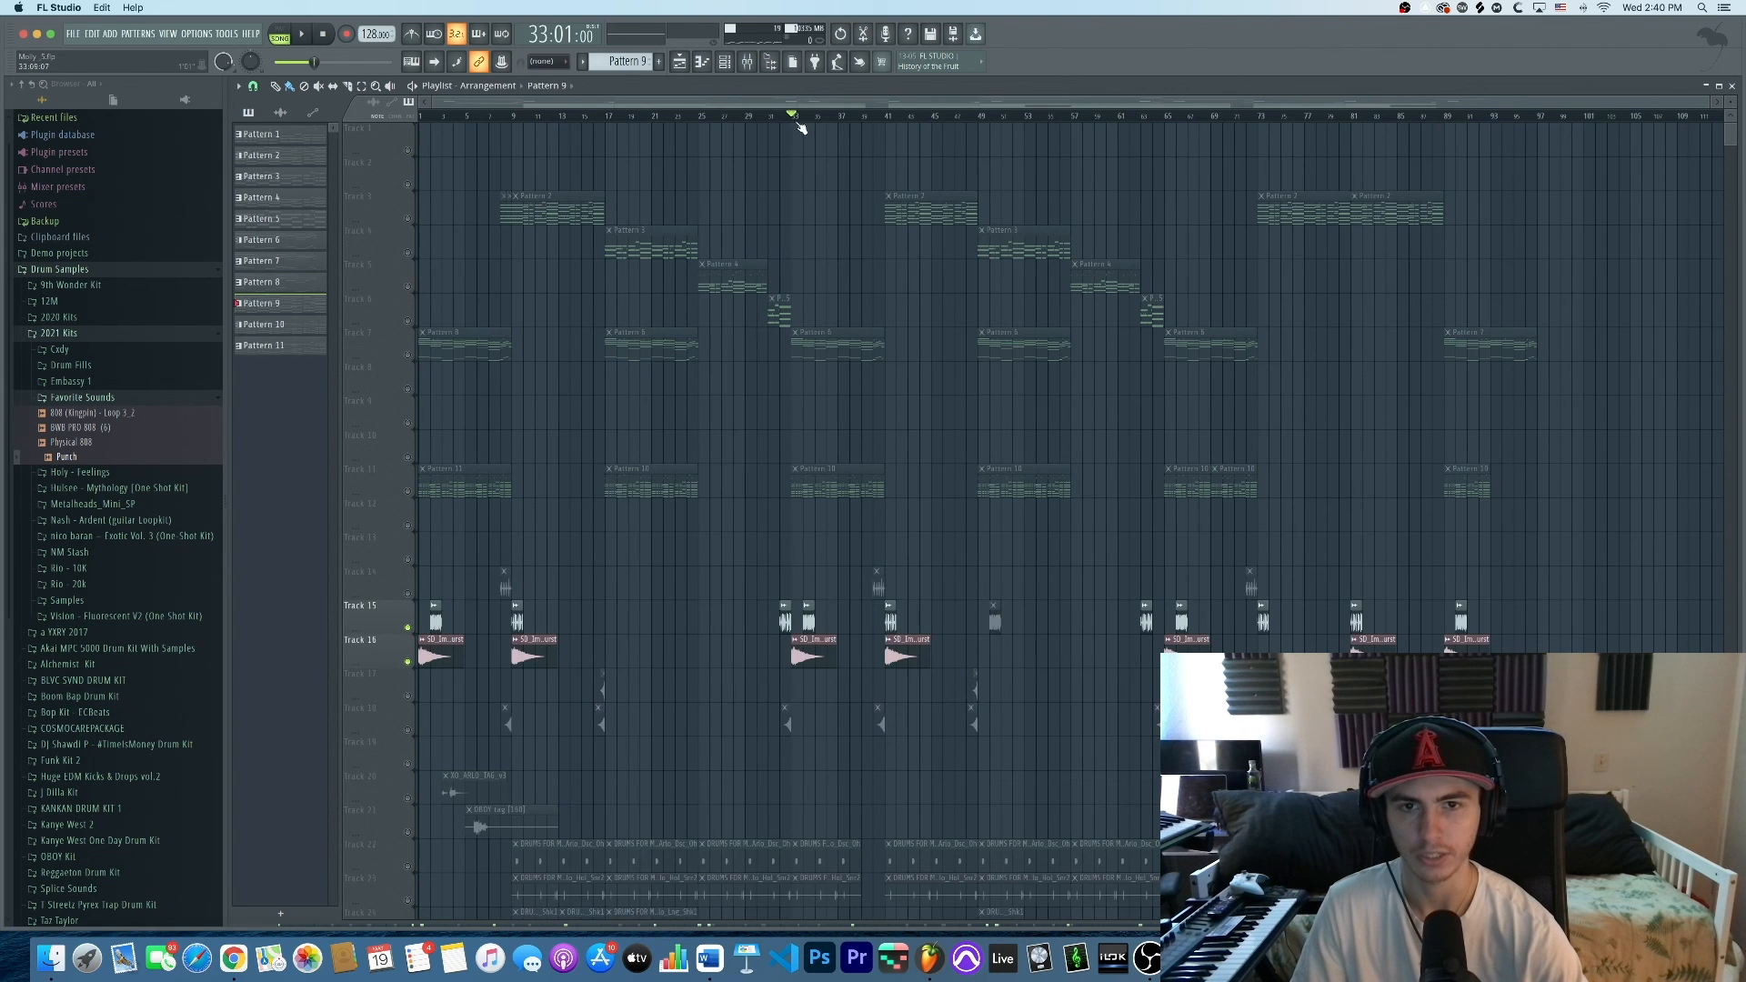
key(space)
scroll(752, 503, up, 3)
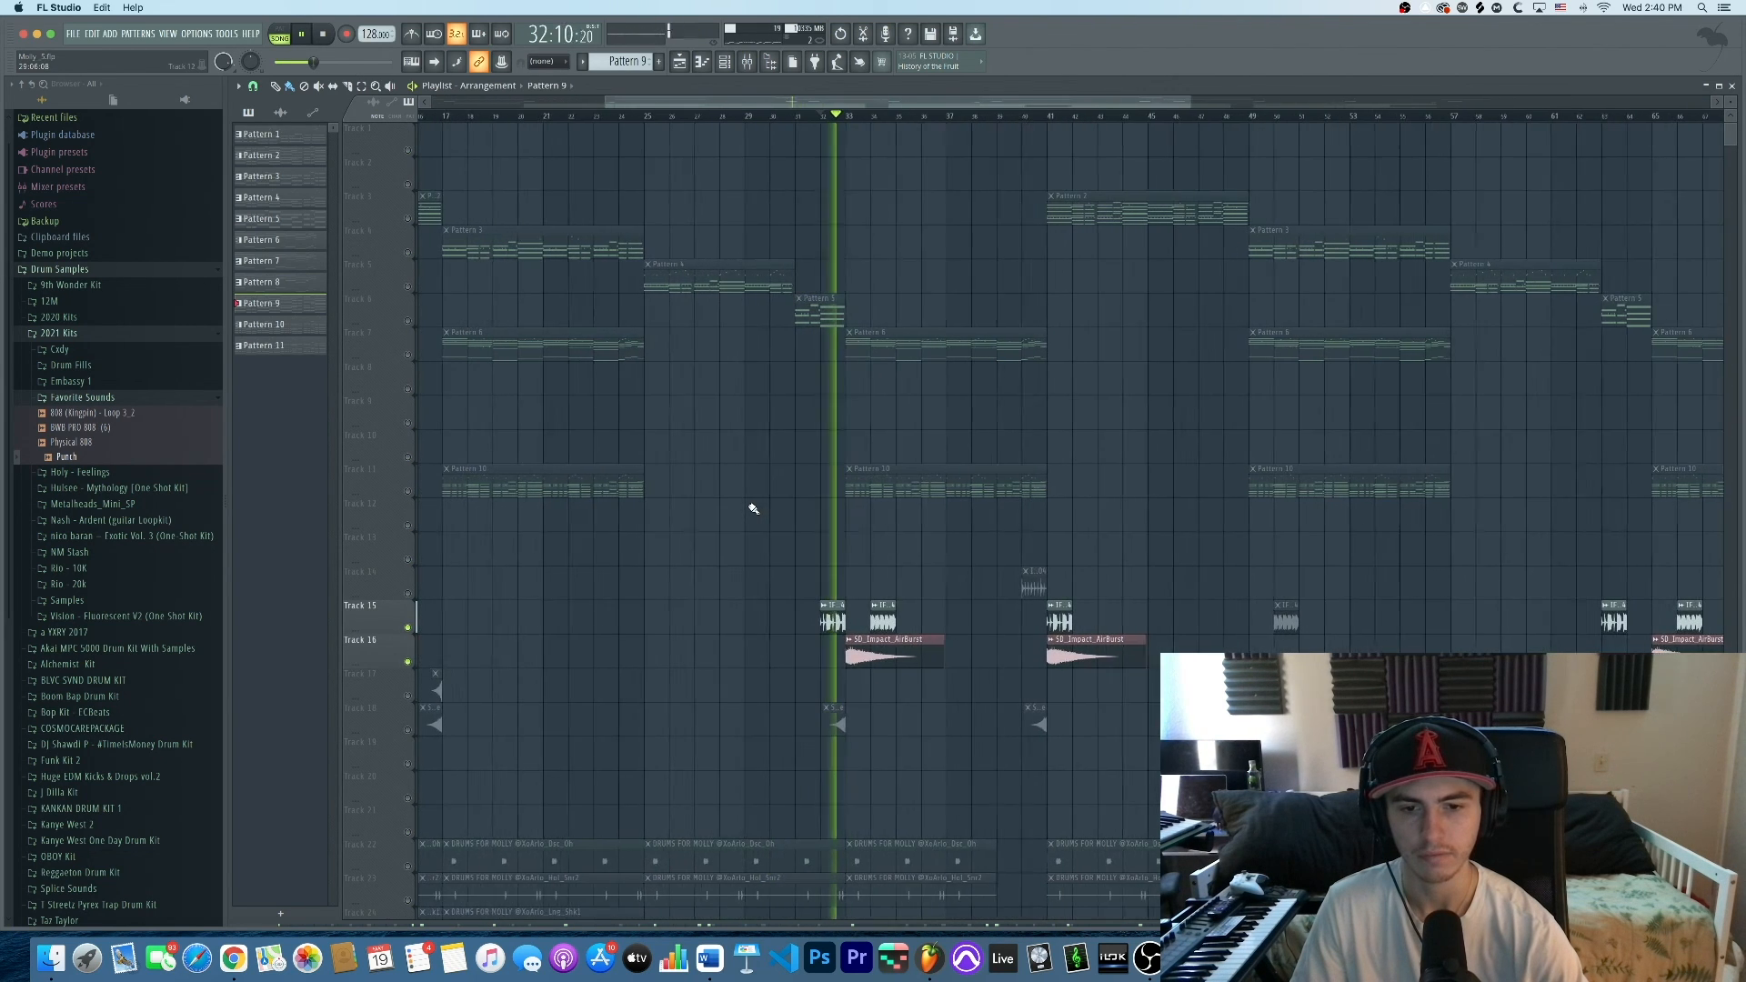
key(space)
Unmute every playlist track and play the full mix
ctrl+click(408, 628)
key(space)
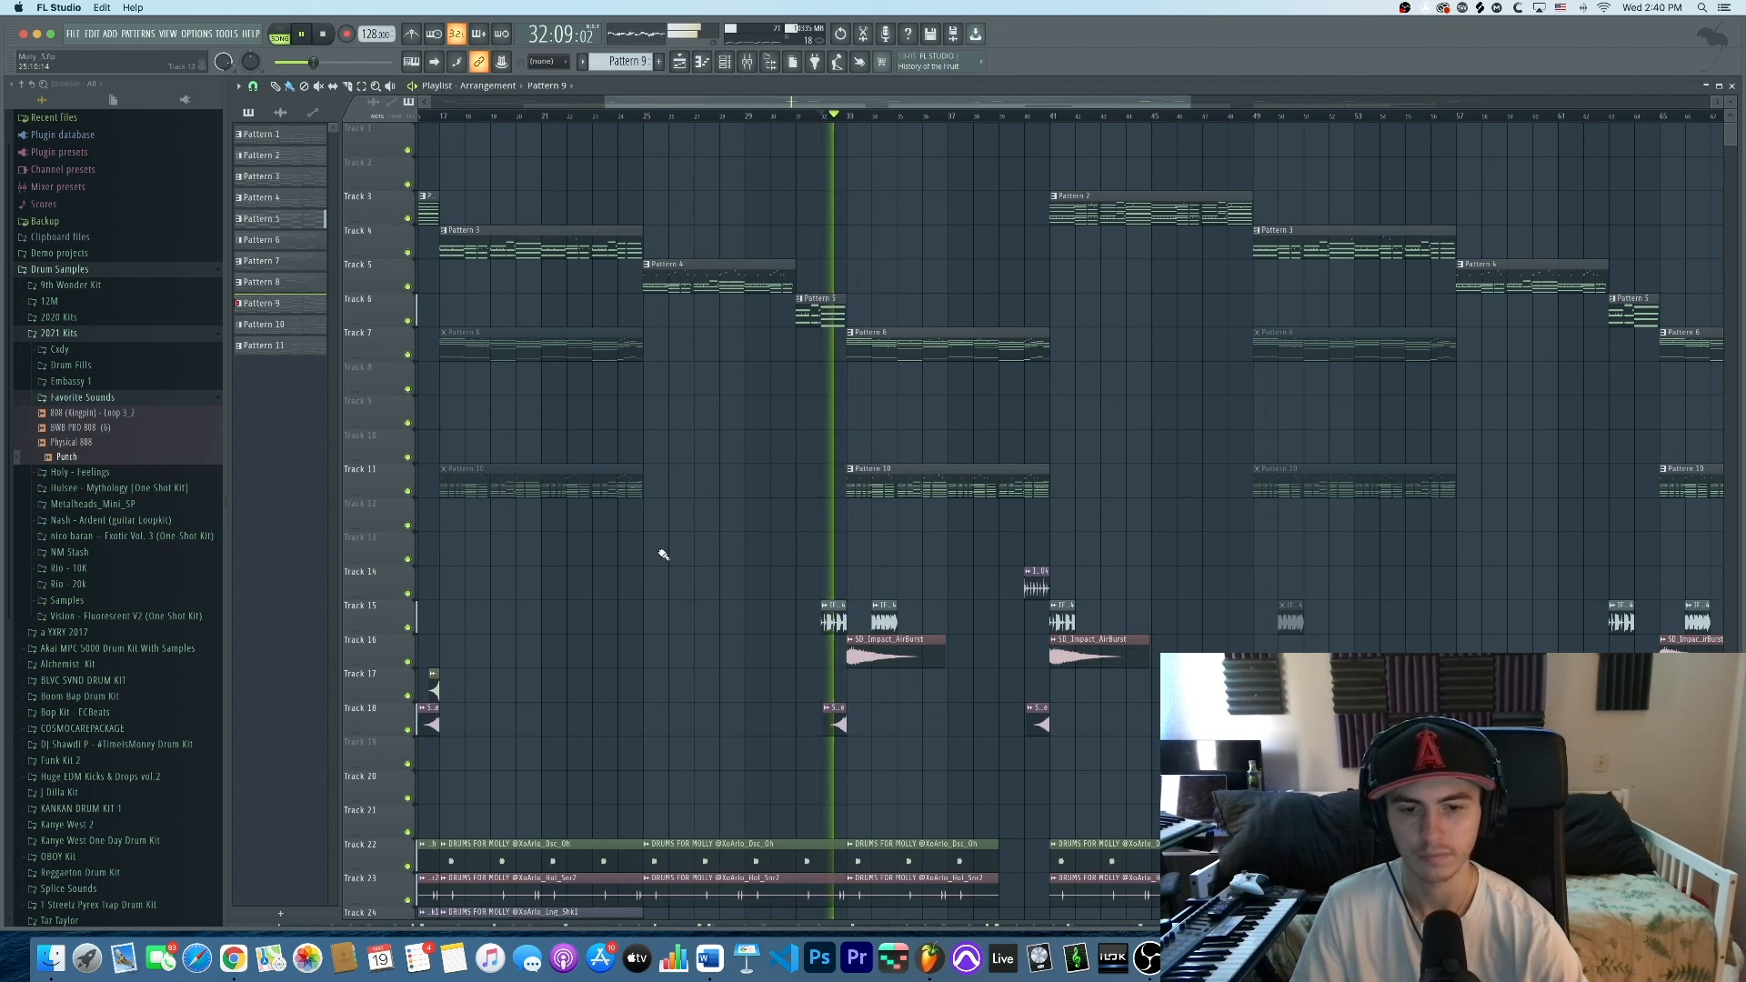
scroll(816, 543, down, 4)
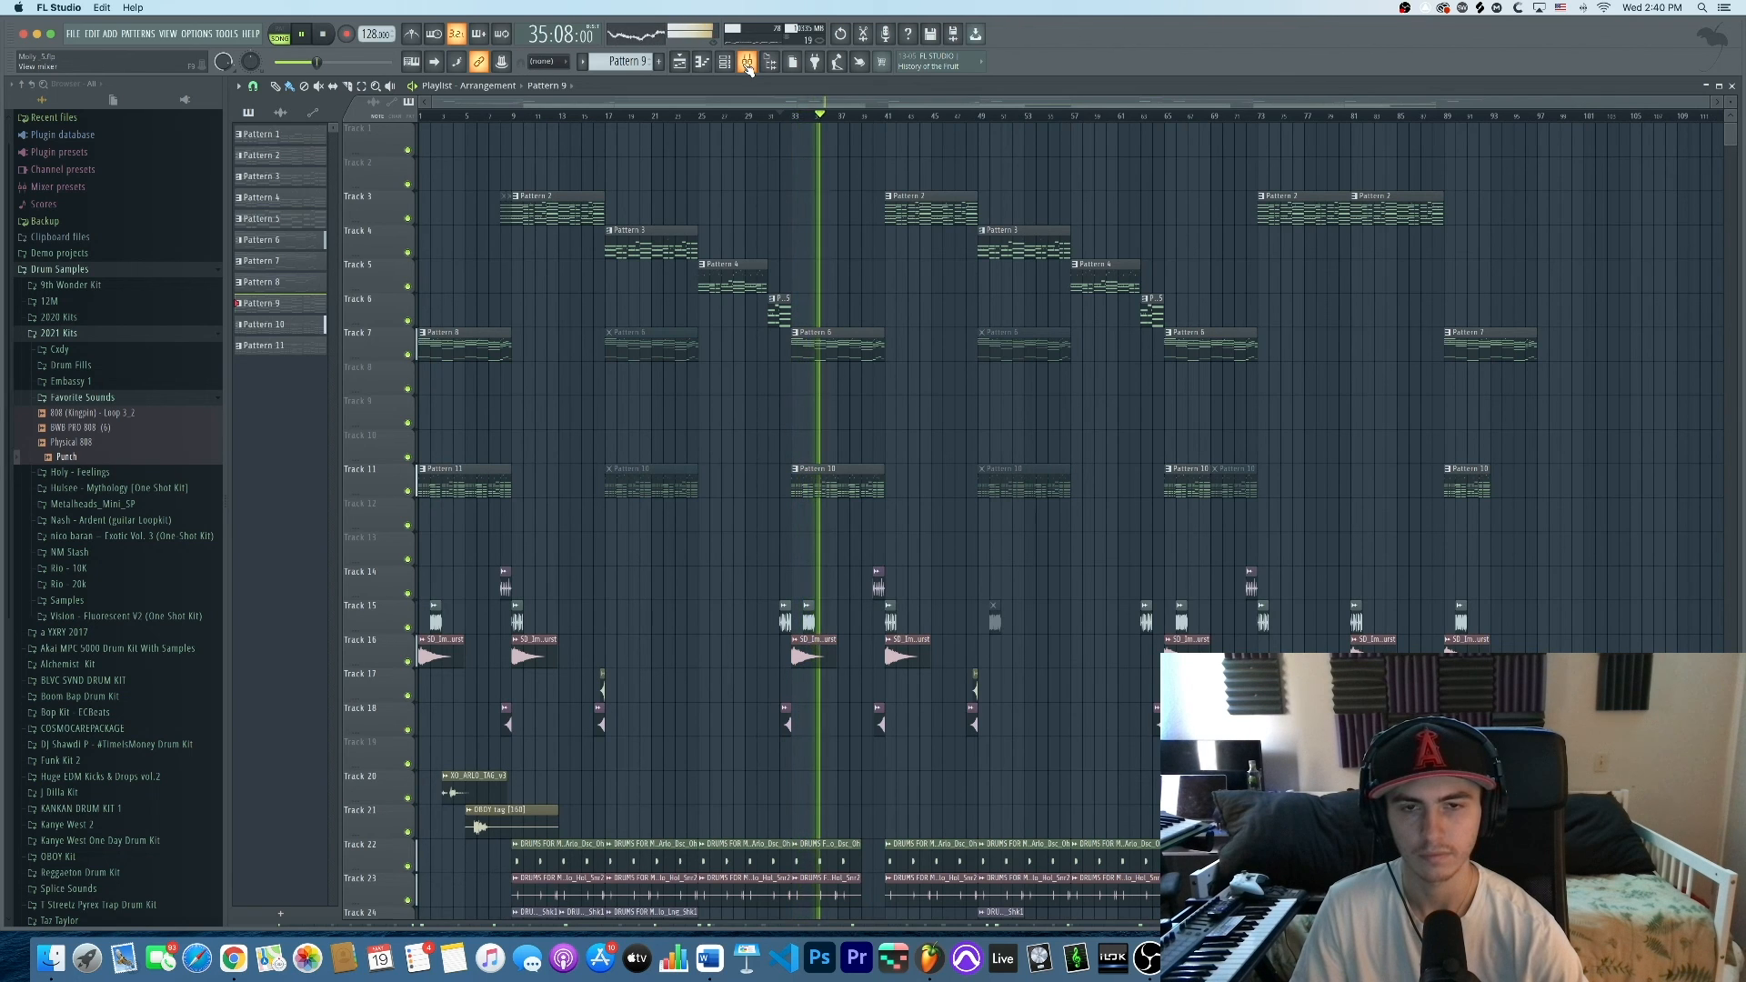
key(space)
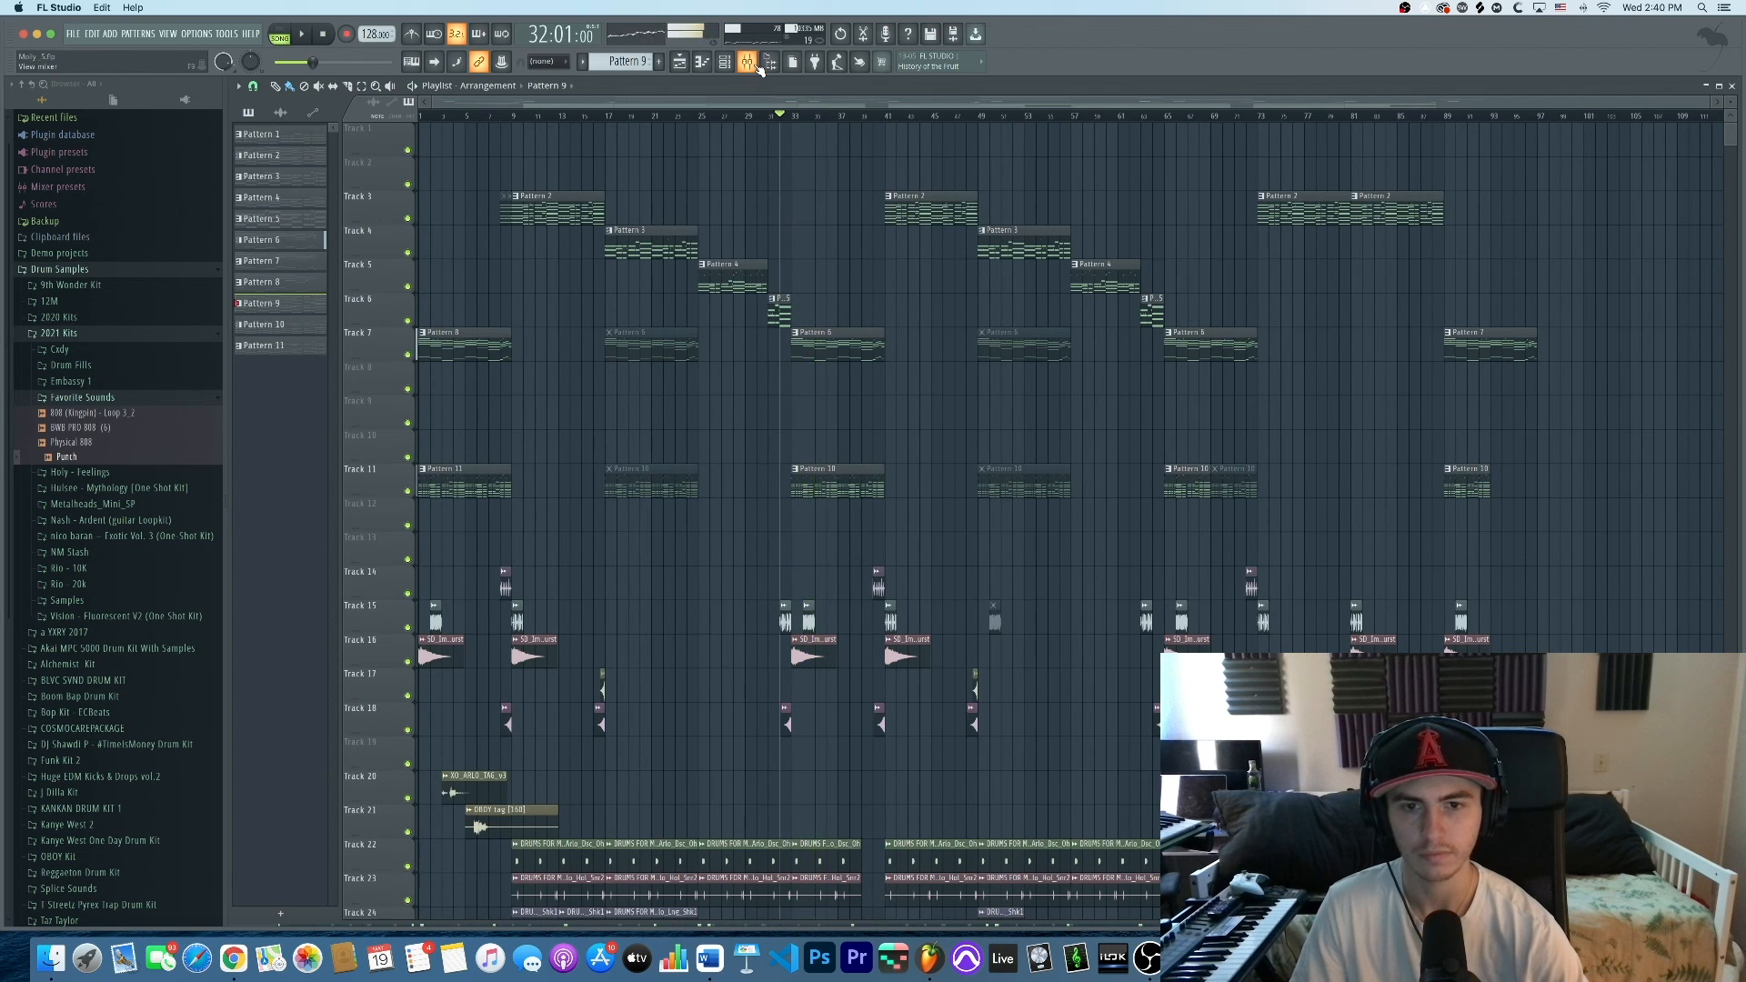
scroll(900, 443, up, 2)
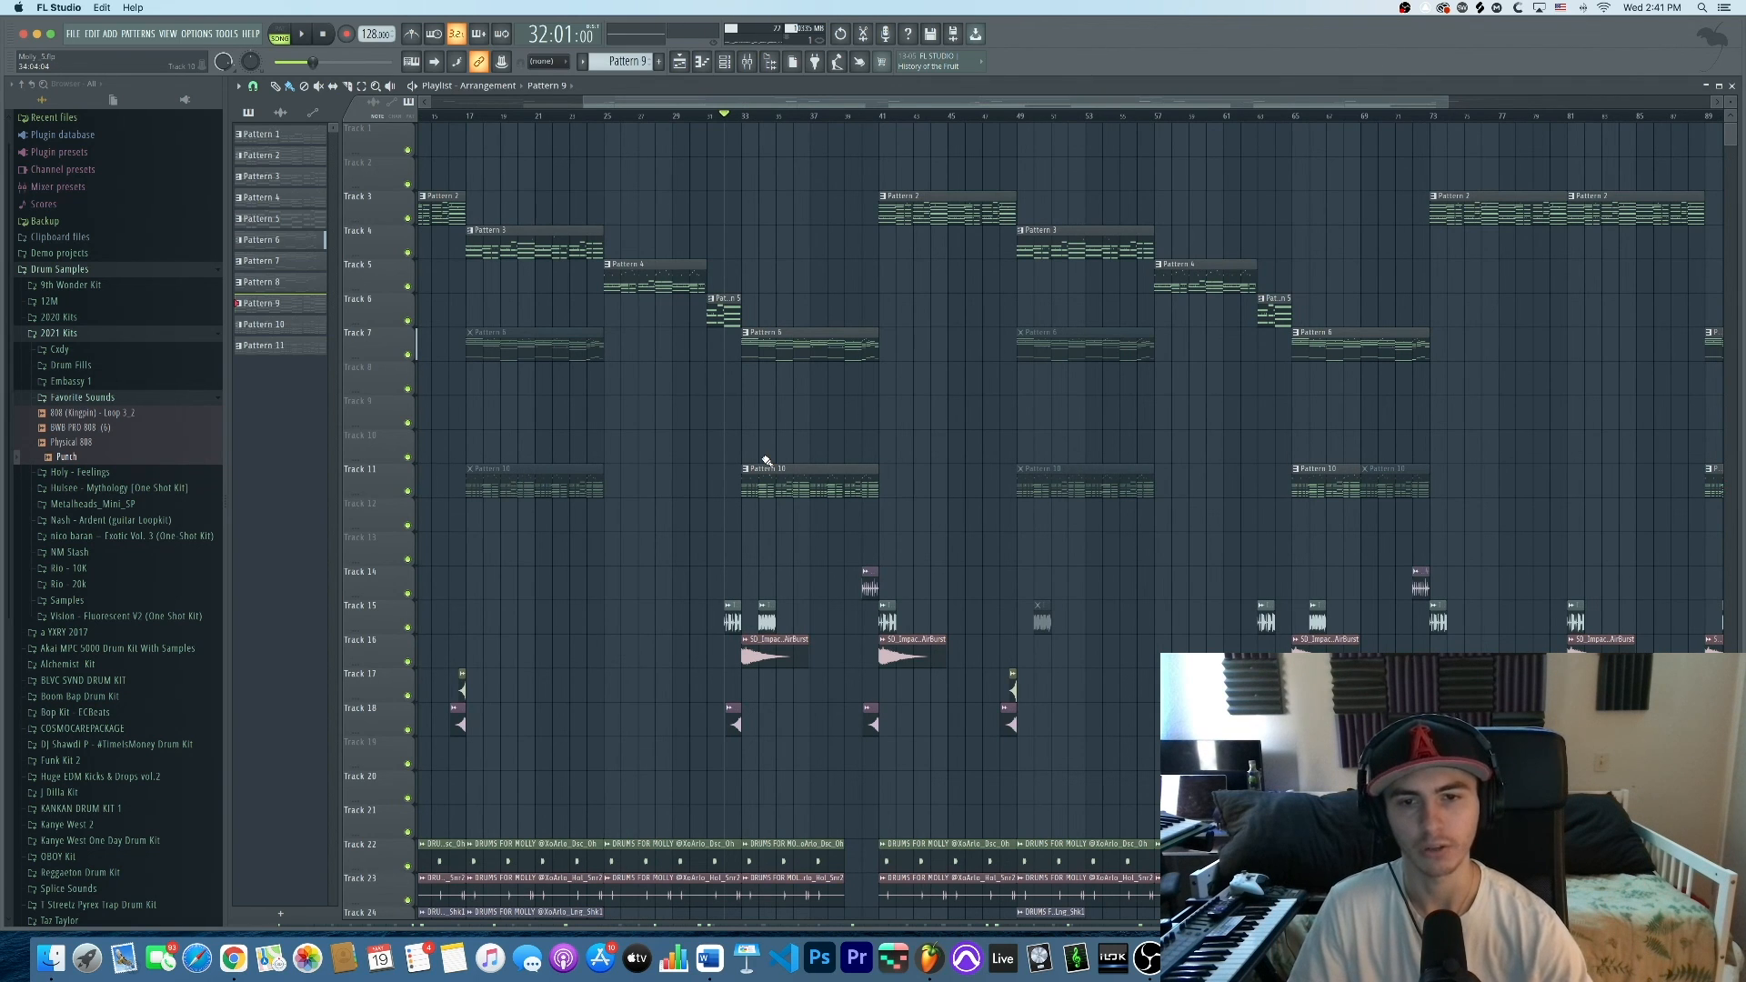
scroll(767, 459, down, 2)
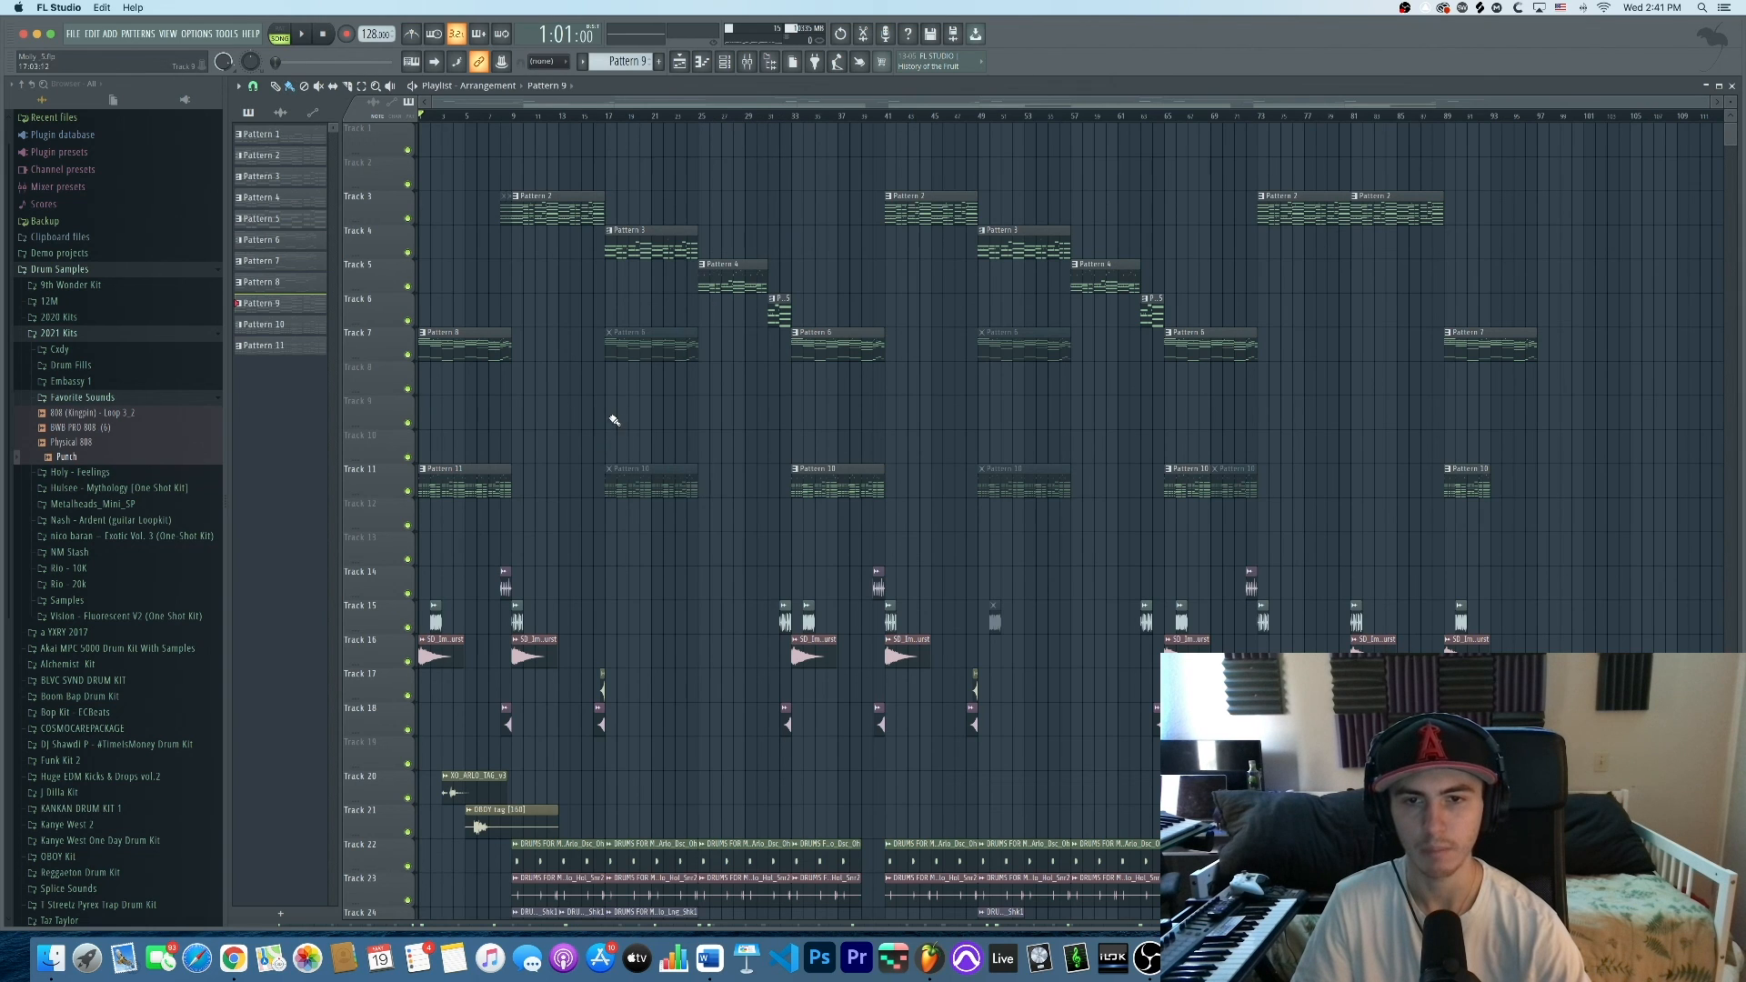
Play the full arrangement in the playlist starting from bar 1
scroll(627, 418, down, 6)
scroll(631, 418, up, 6)
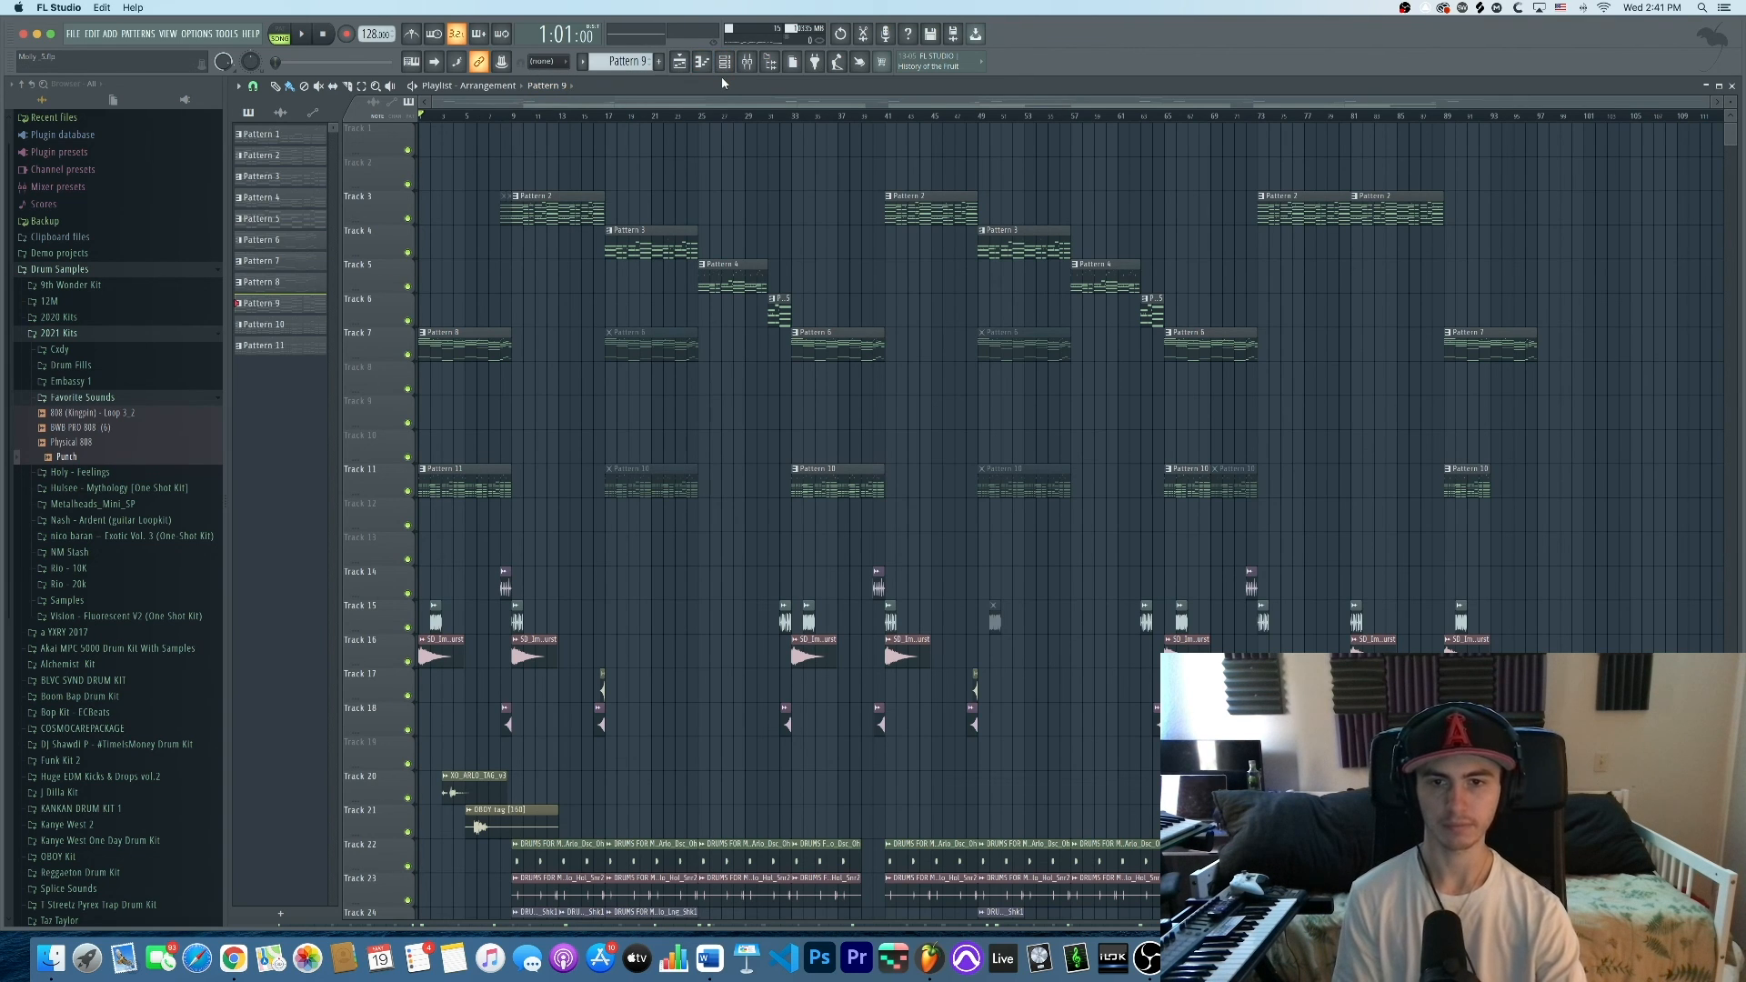
key(space)
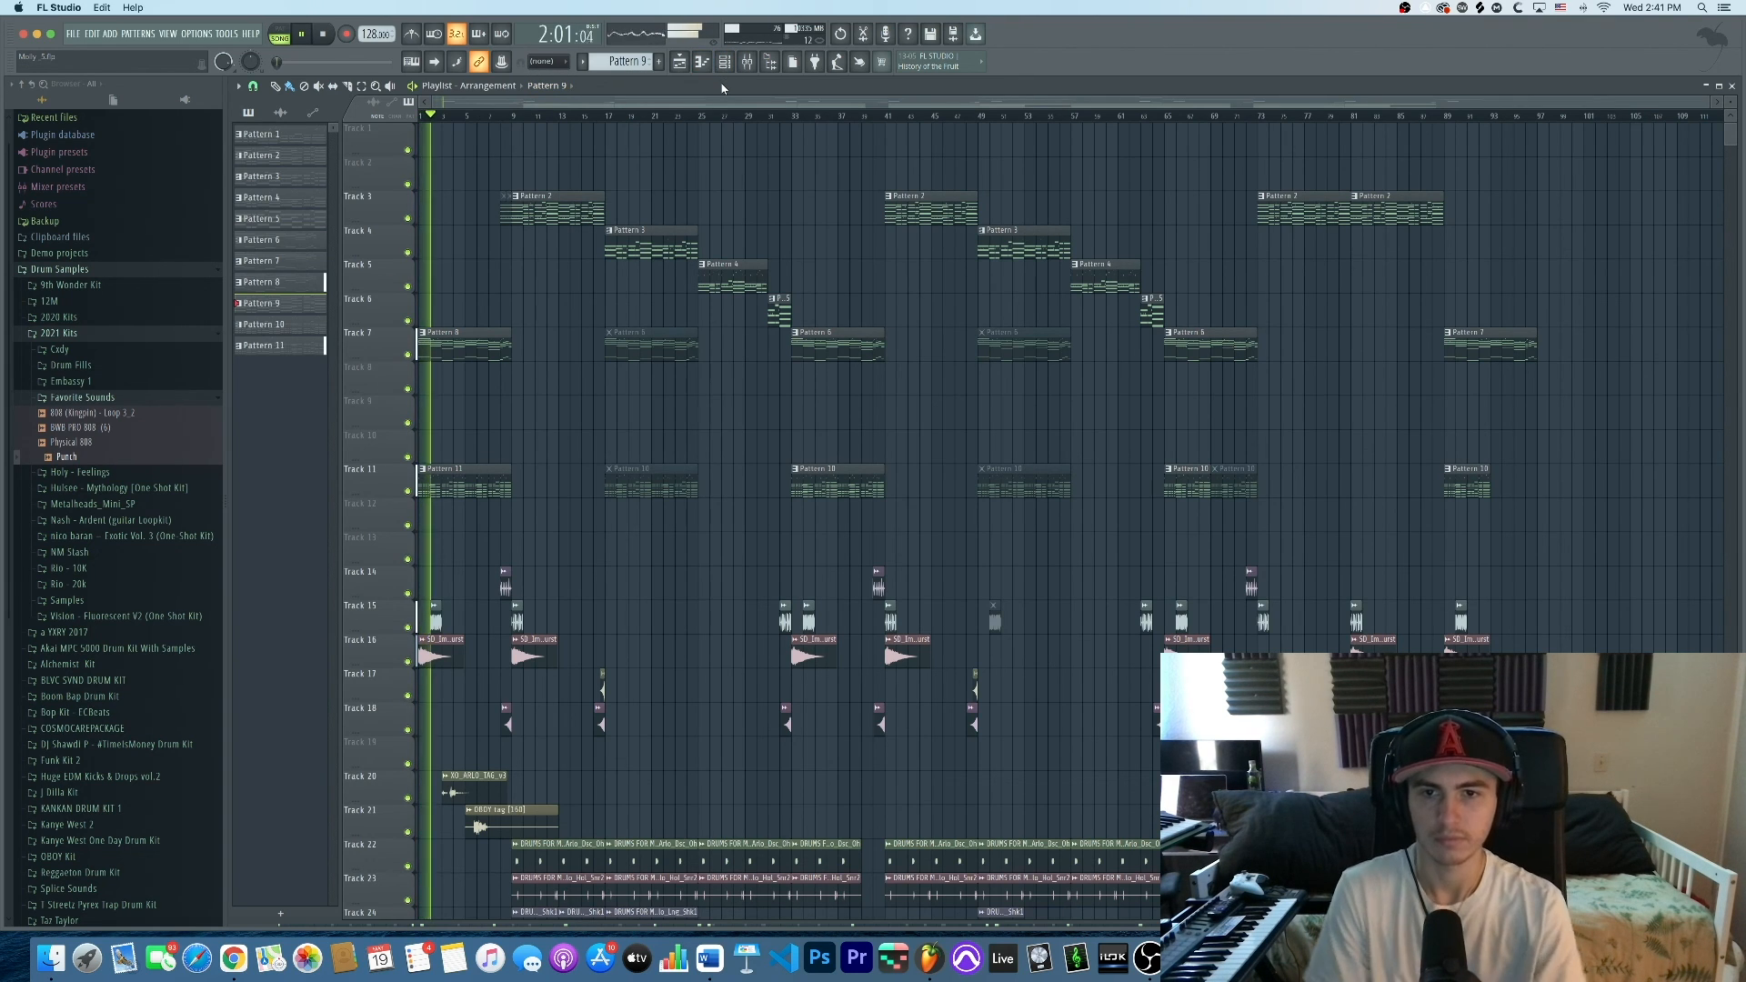